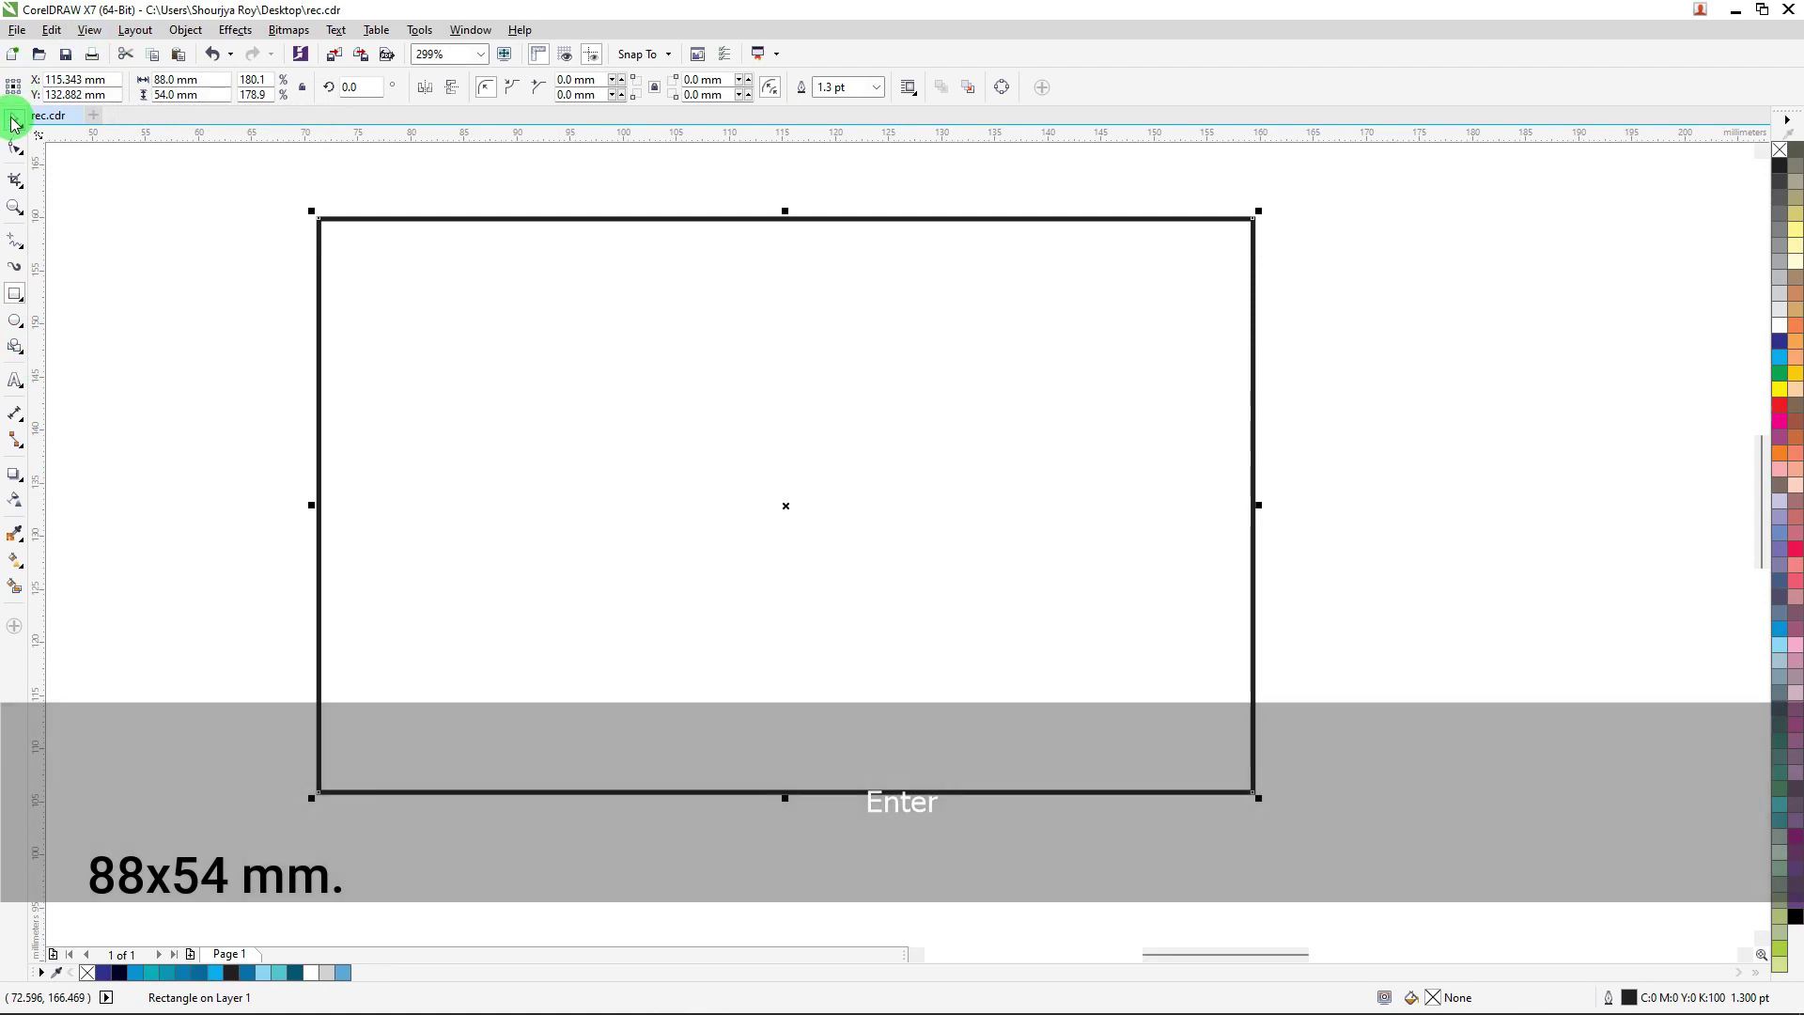
Step: Move the card rectangle about 6 mm to the right and draw a right triangle about 20.3 mm wide and high inside it
drag(809, 406, 871, 414)
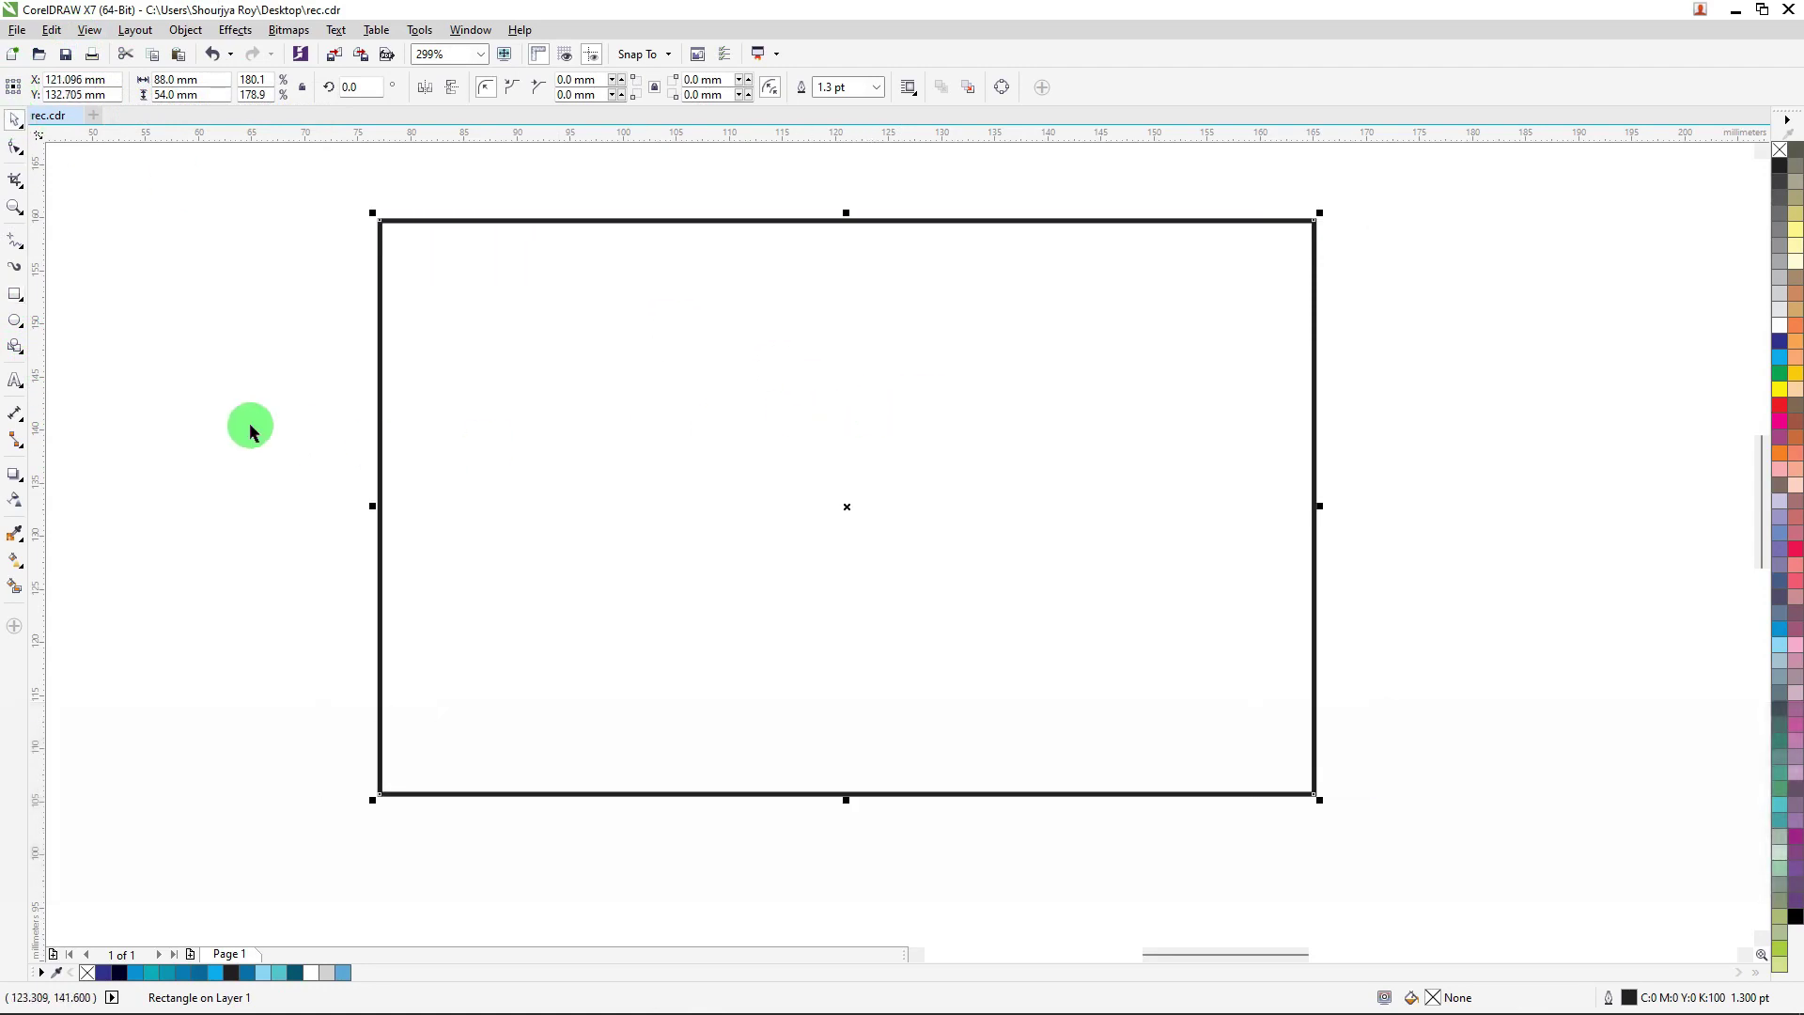
click(177, 365)
click(15, 346)
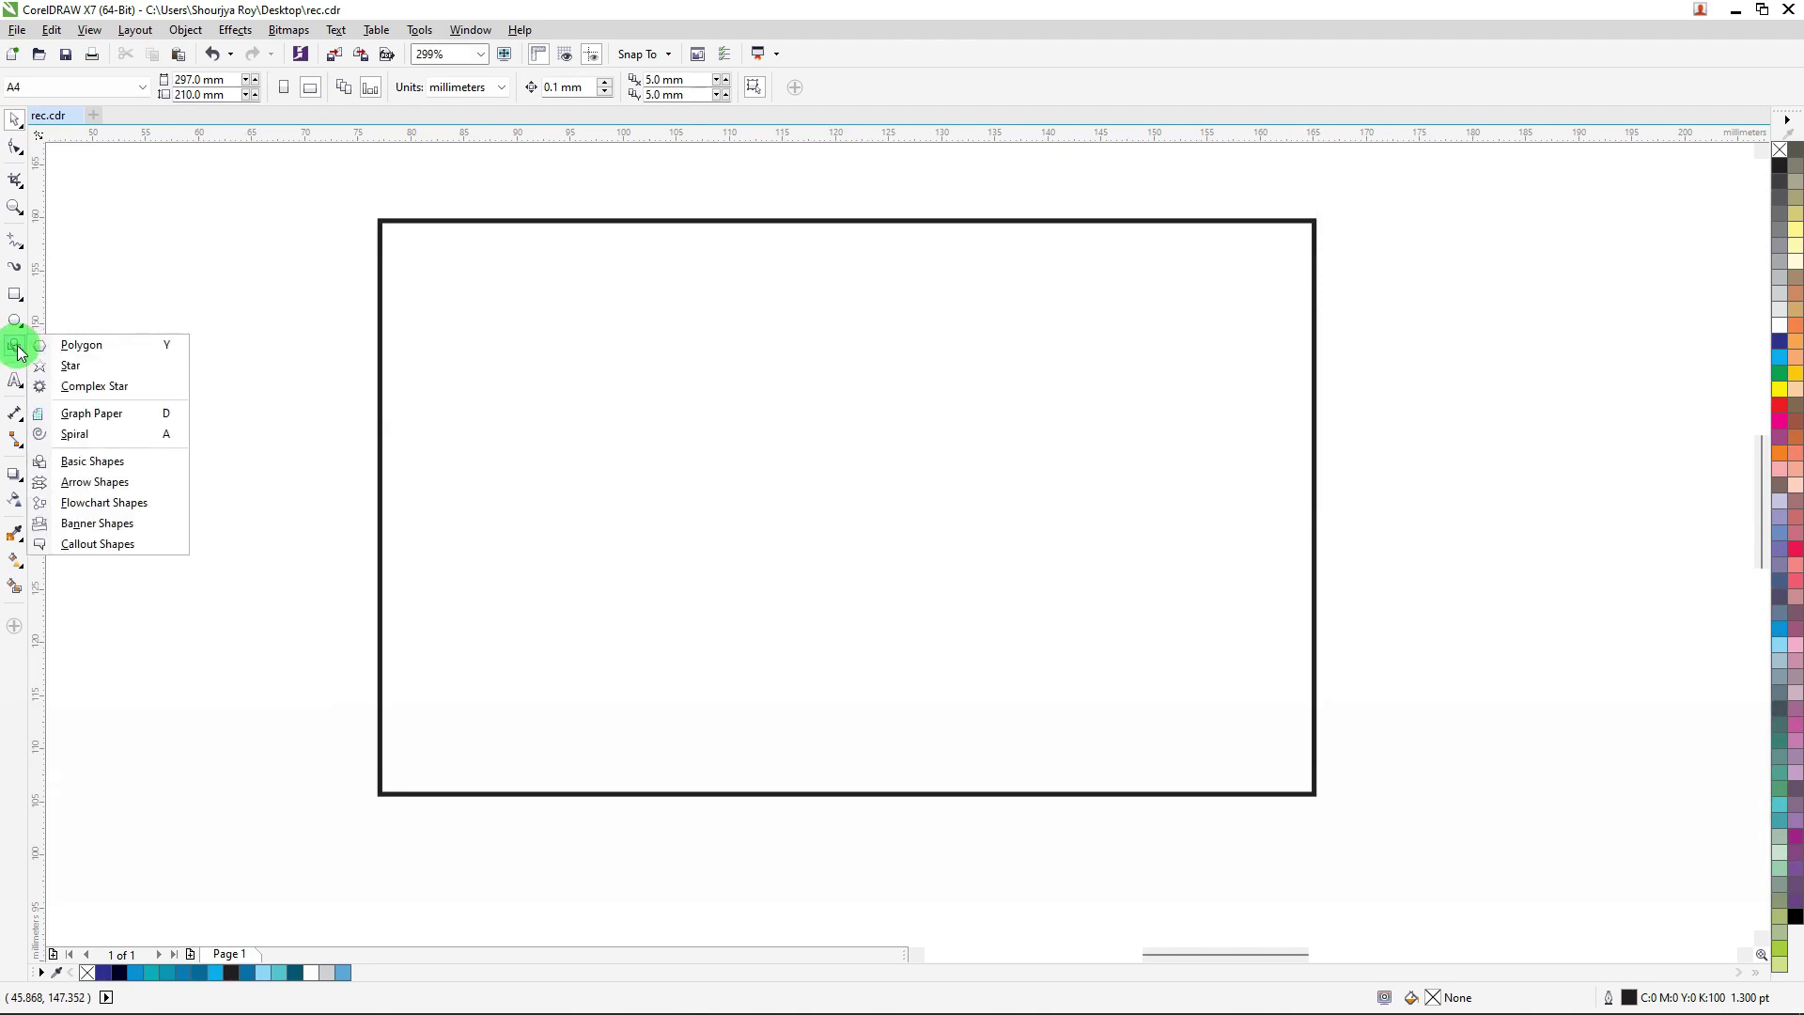
click(93, 462)
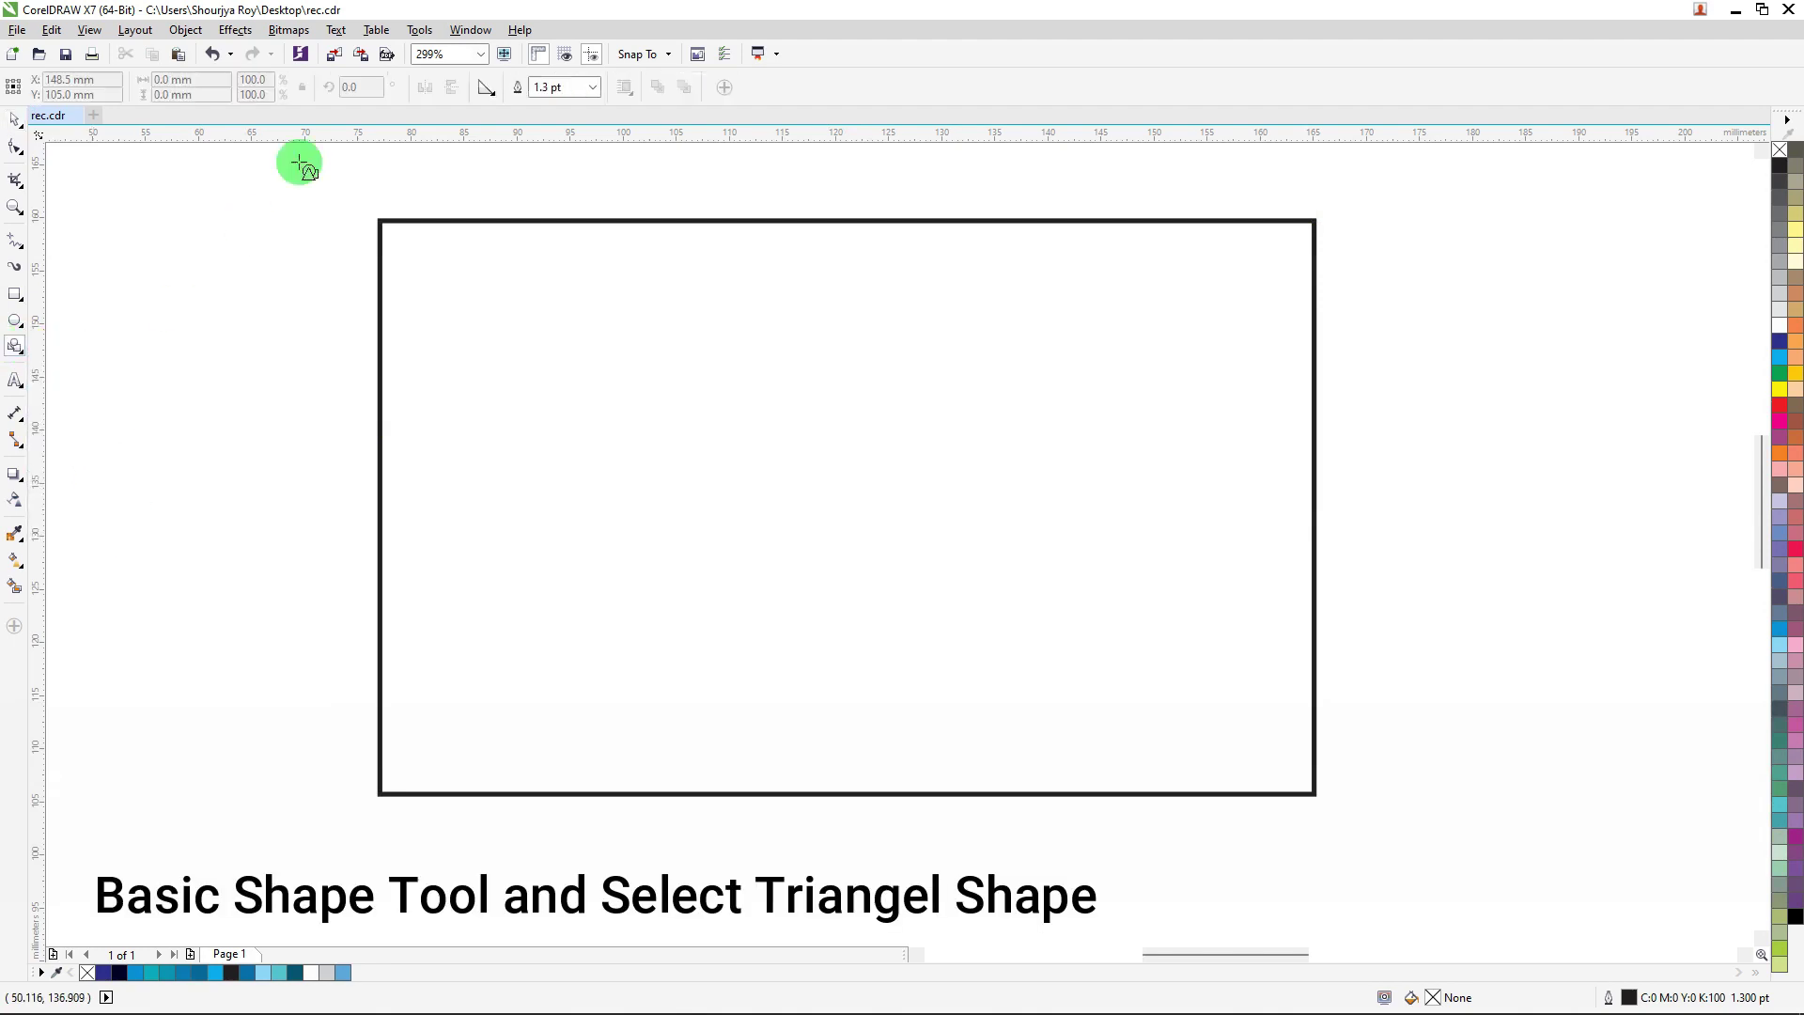
click(485, 88)
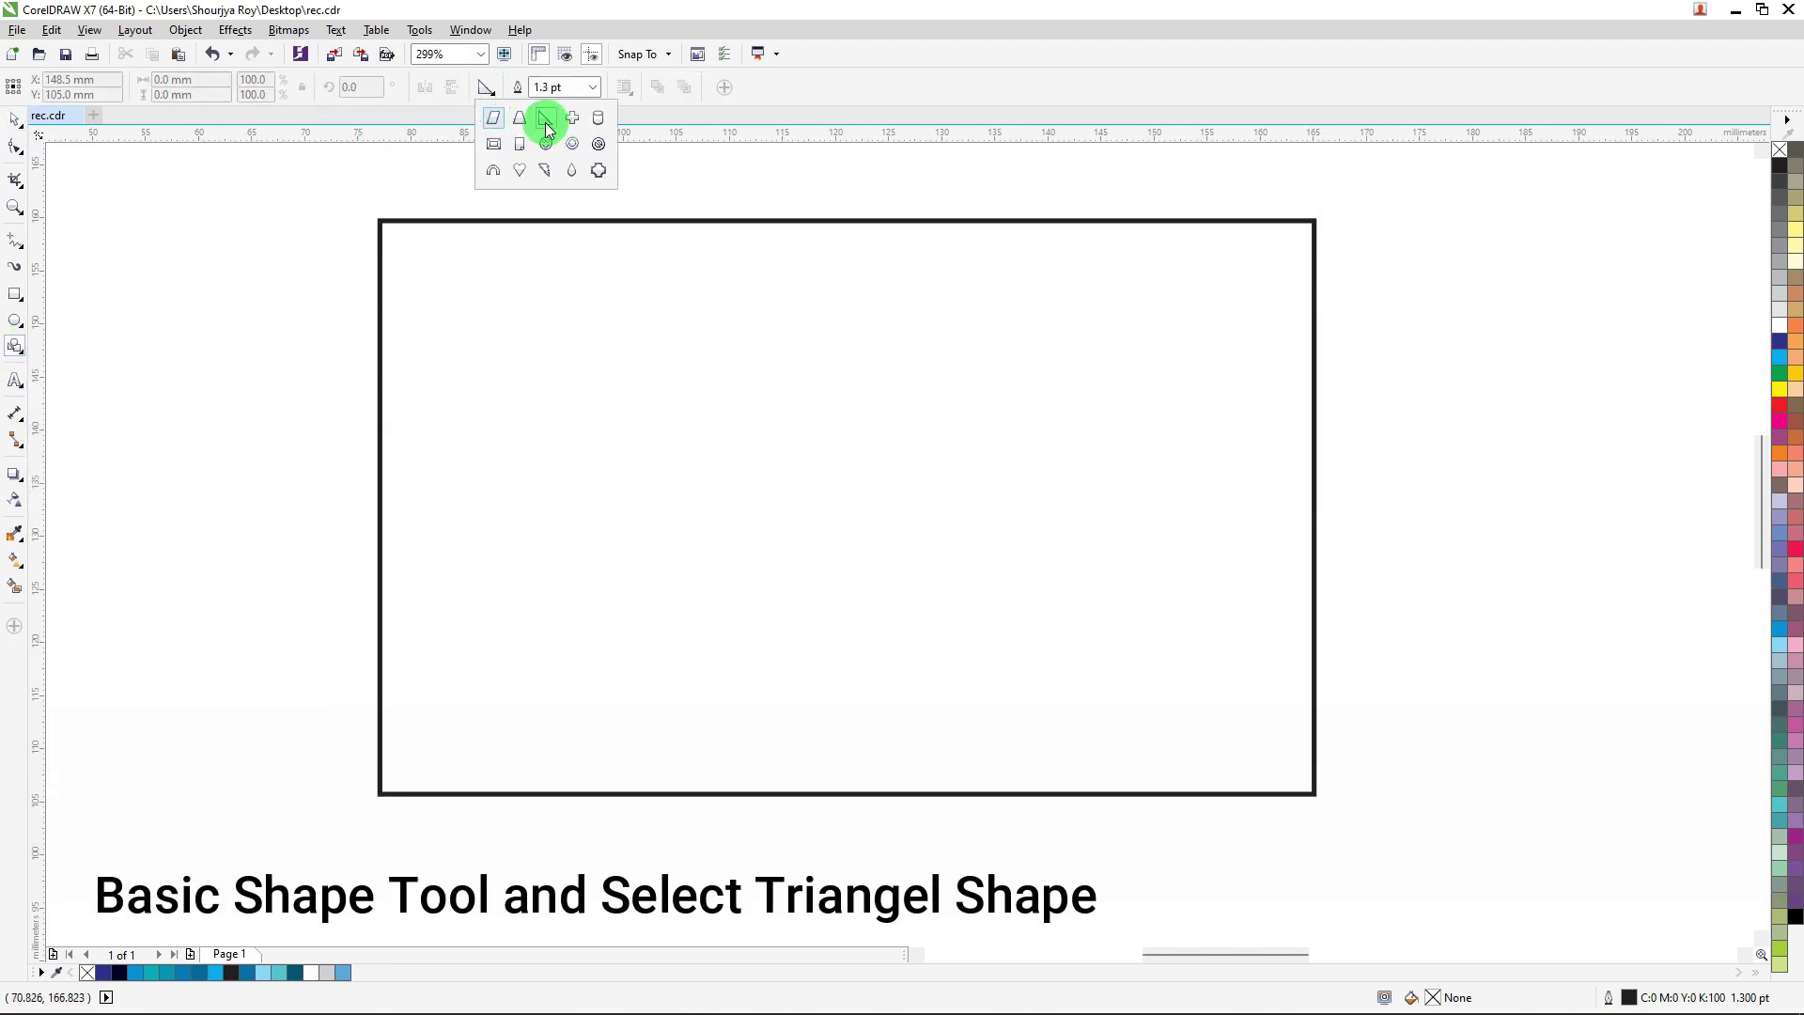
click(429, 305)
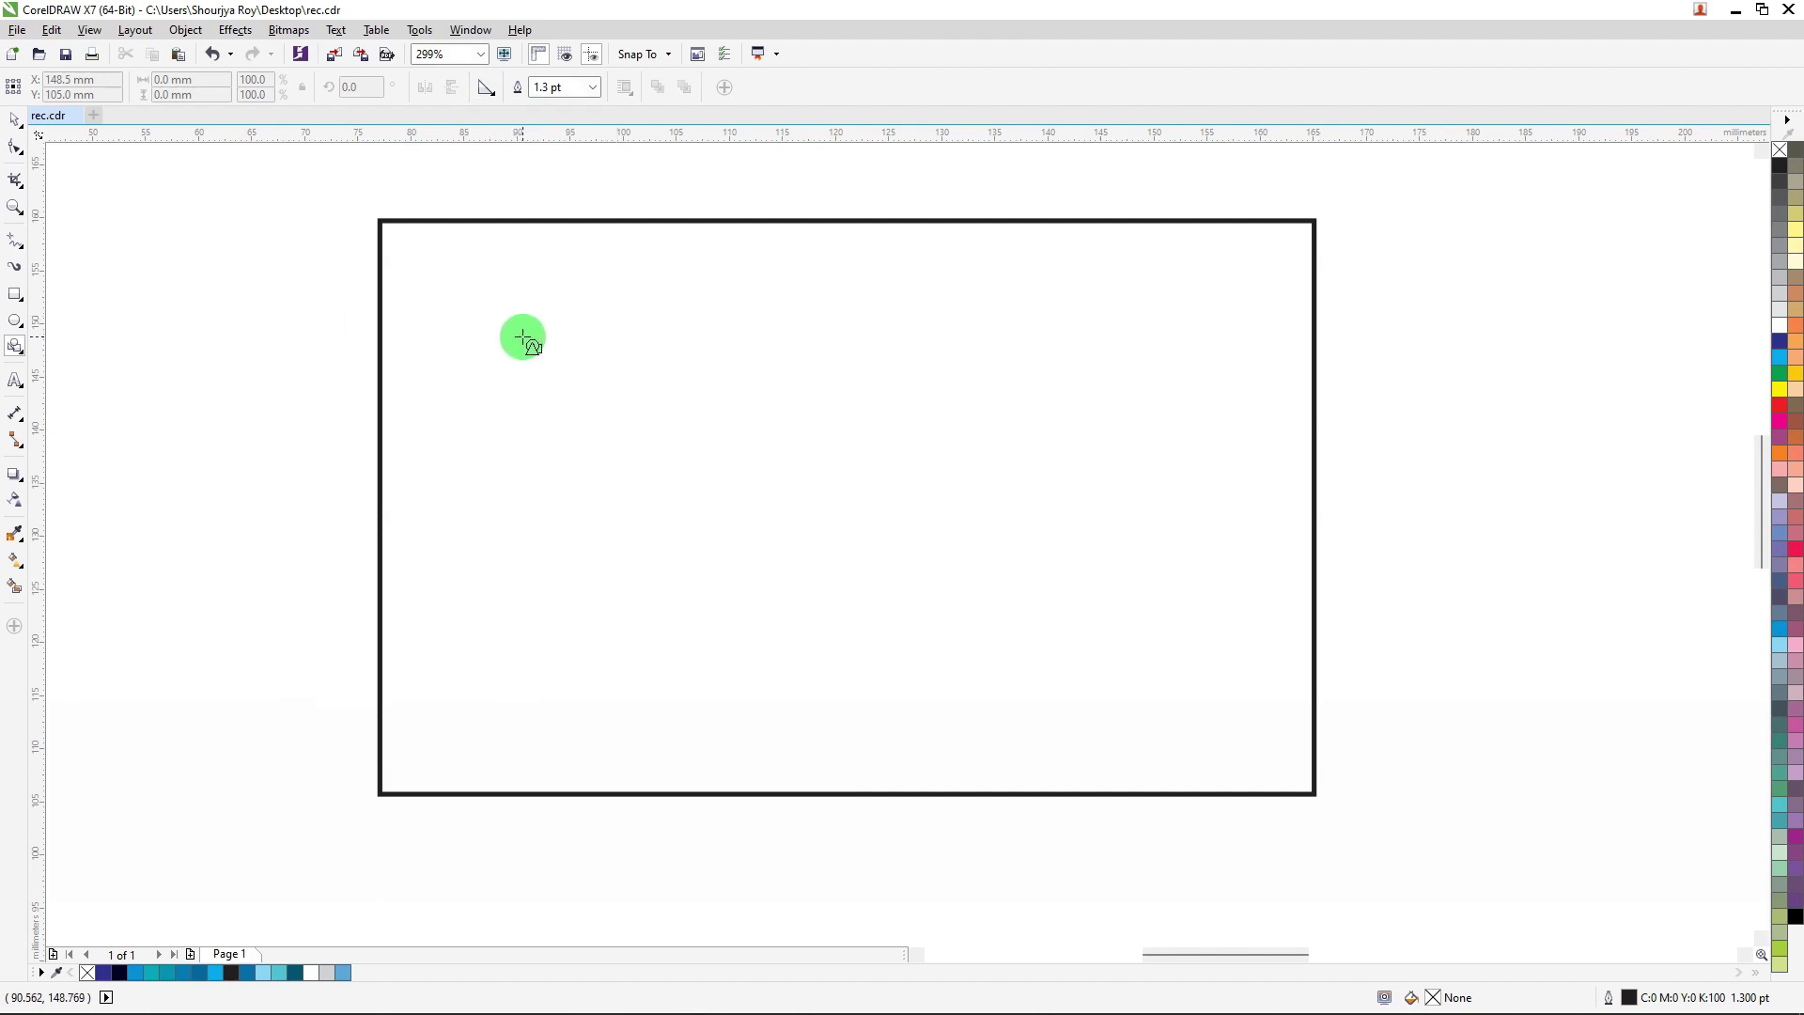
drag(525, 332, 744, 507)
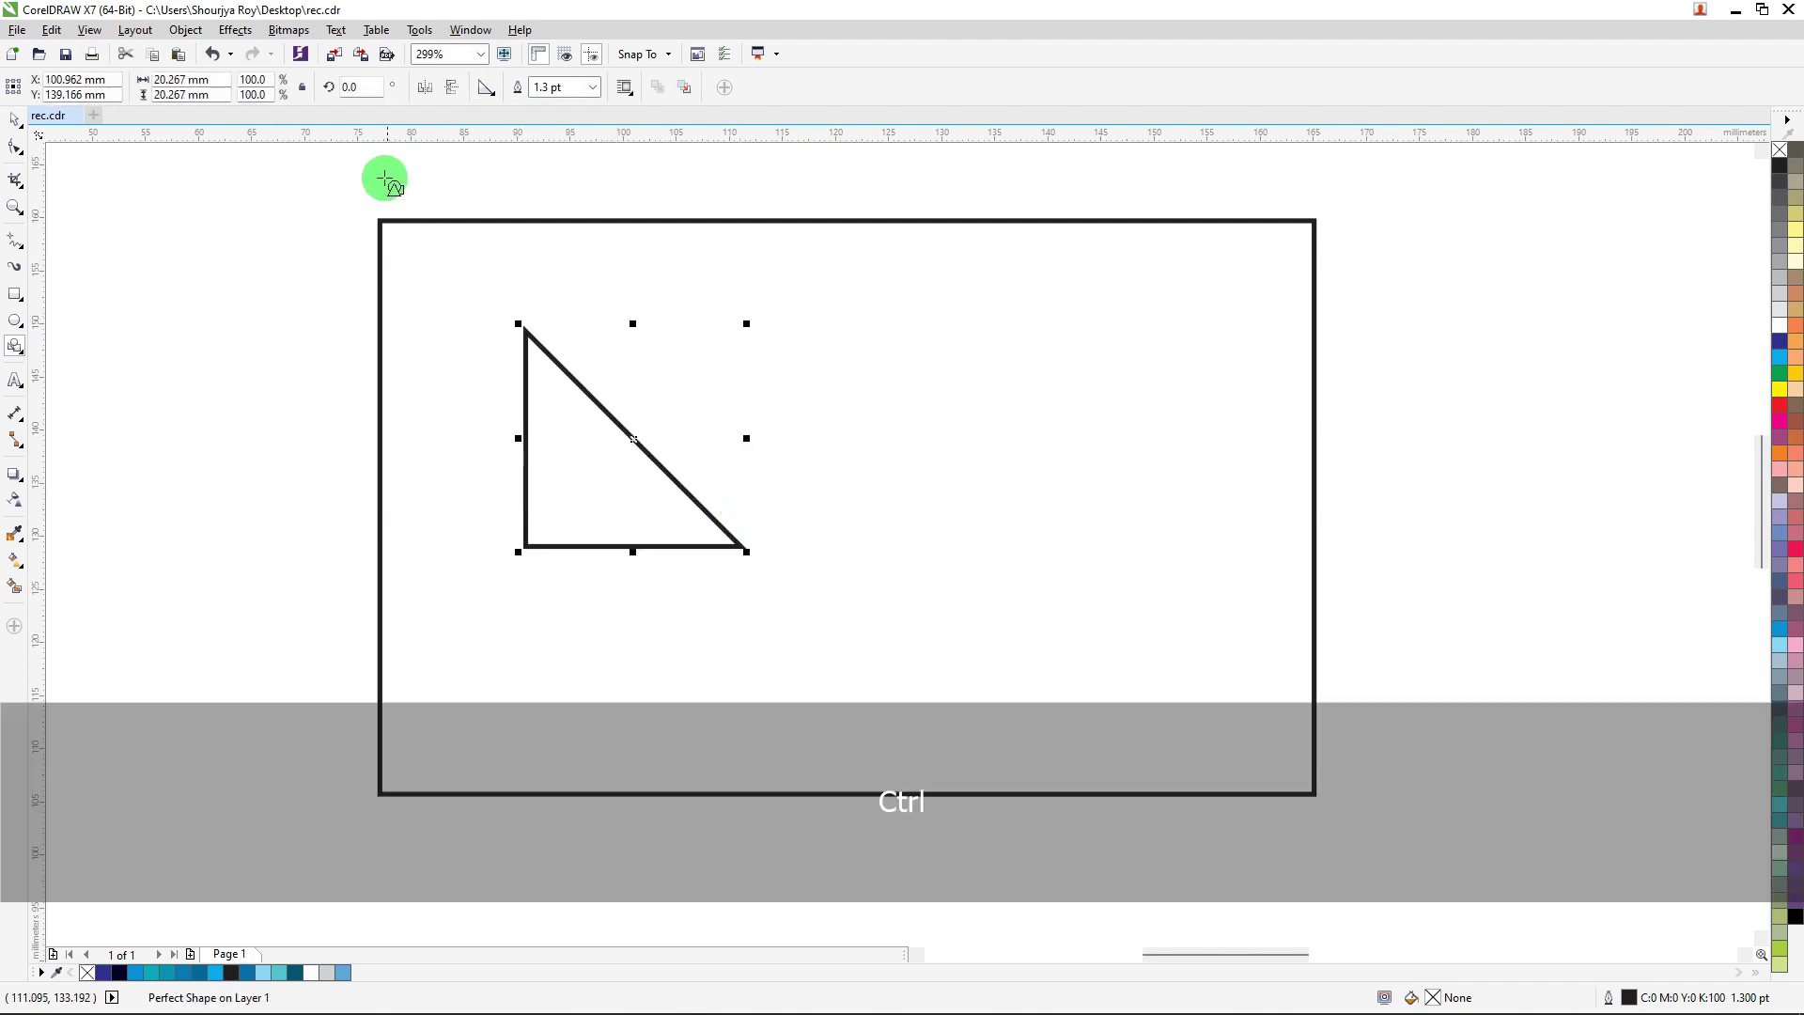
Step: Place a copy of the triangle to its right and rotate the original triangle by 135 degrees
click(13, 122)
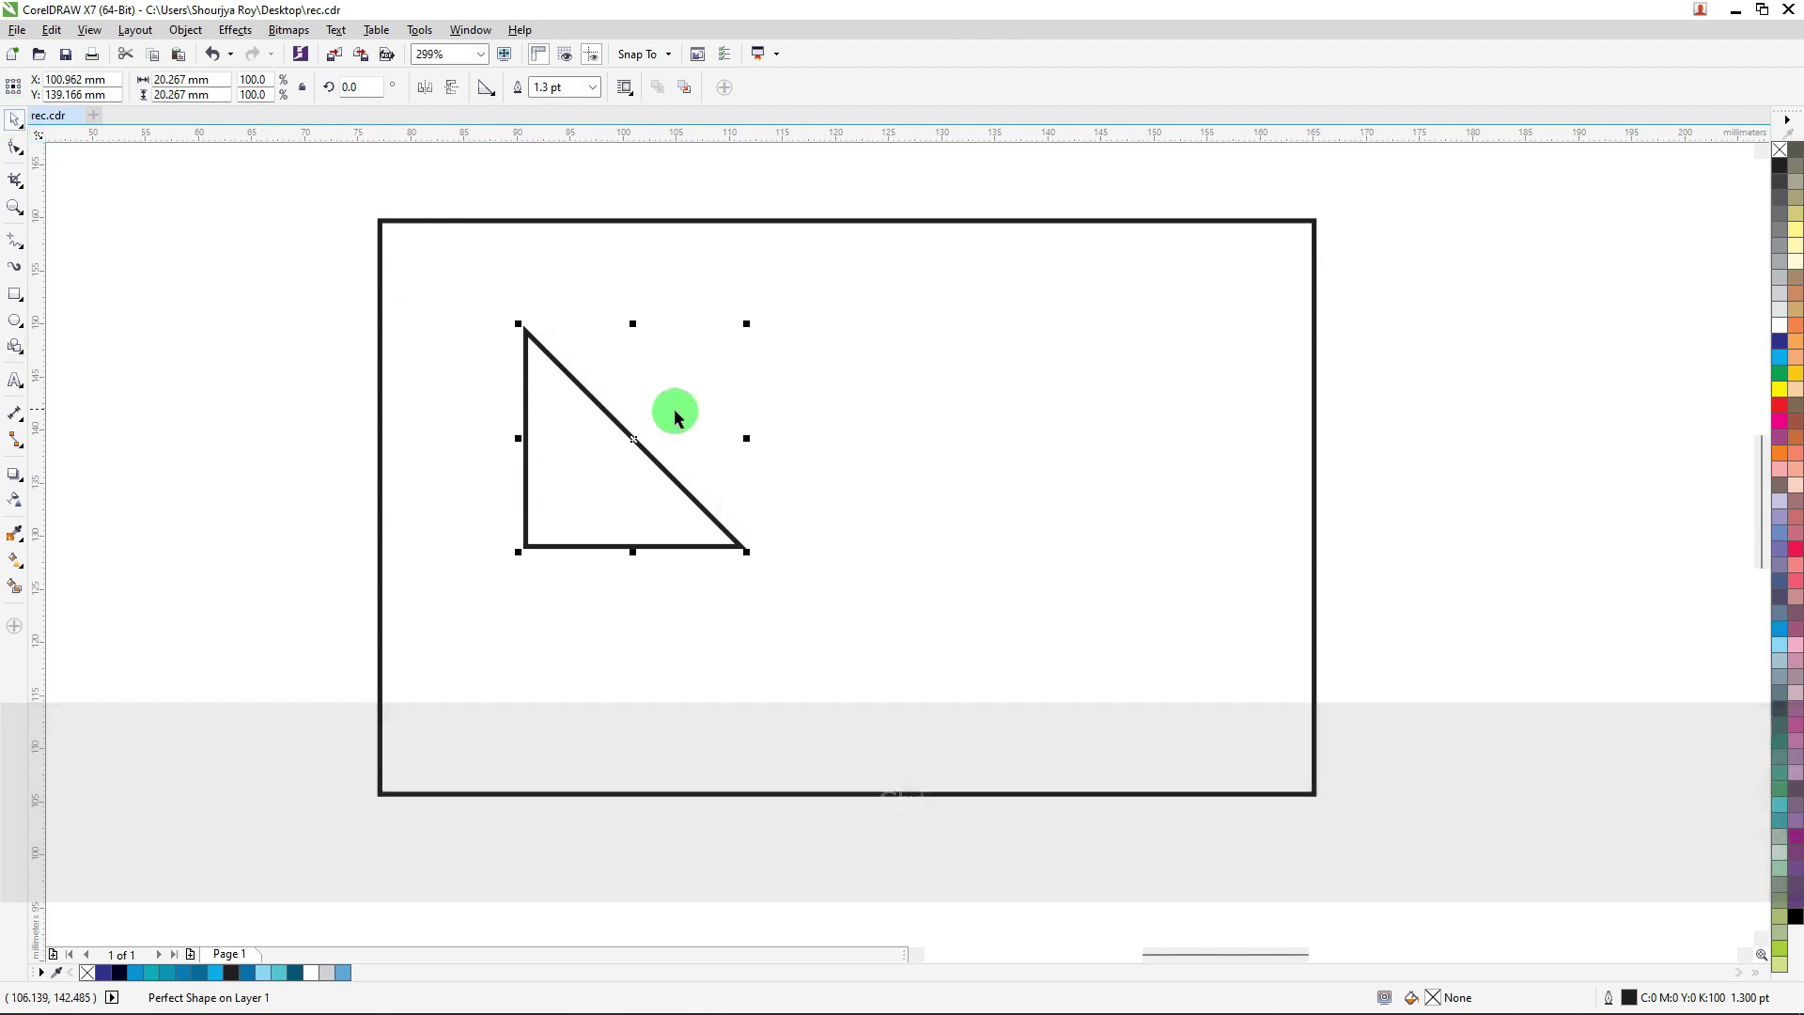
drag(602, 408, 905, 420)
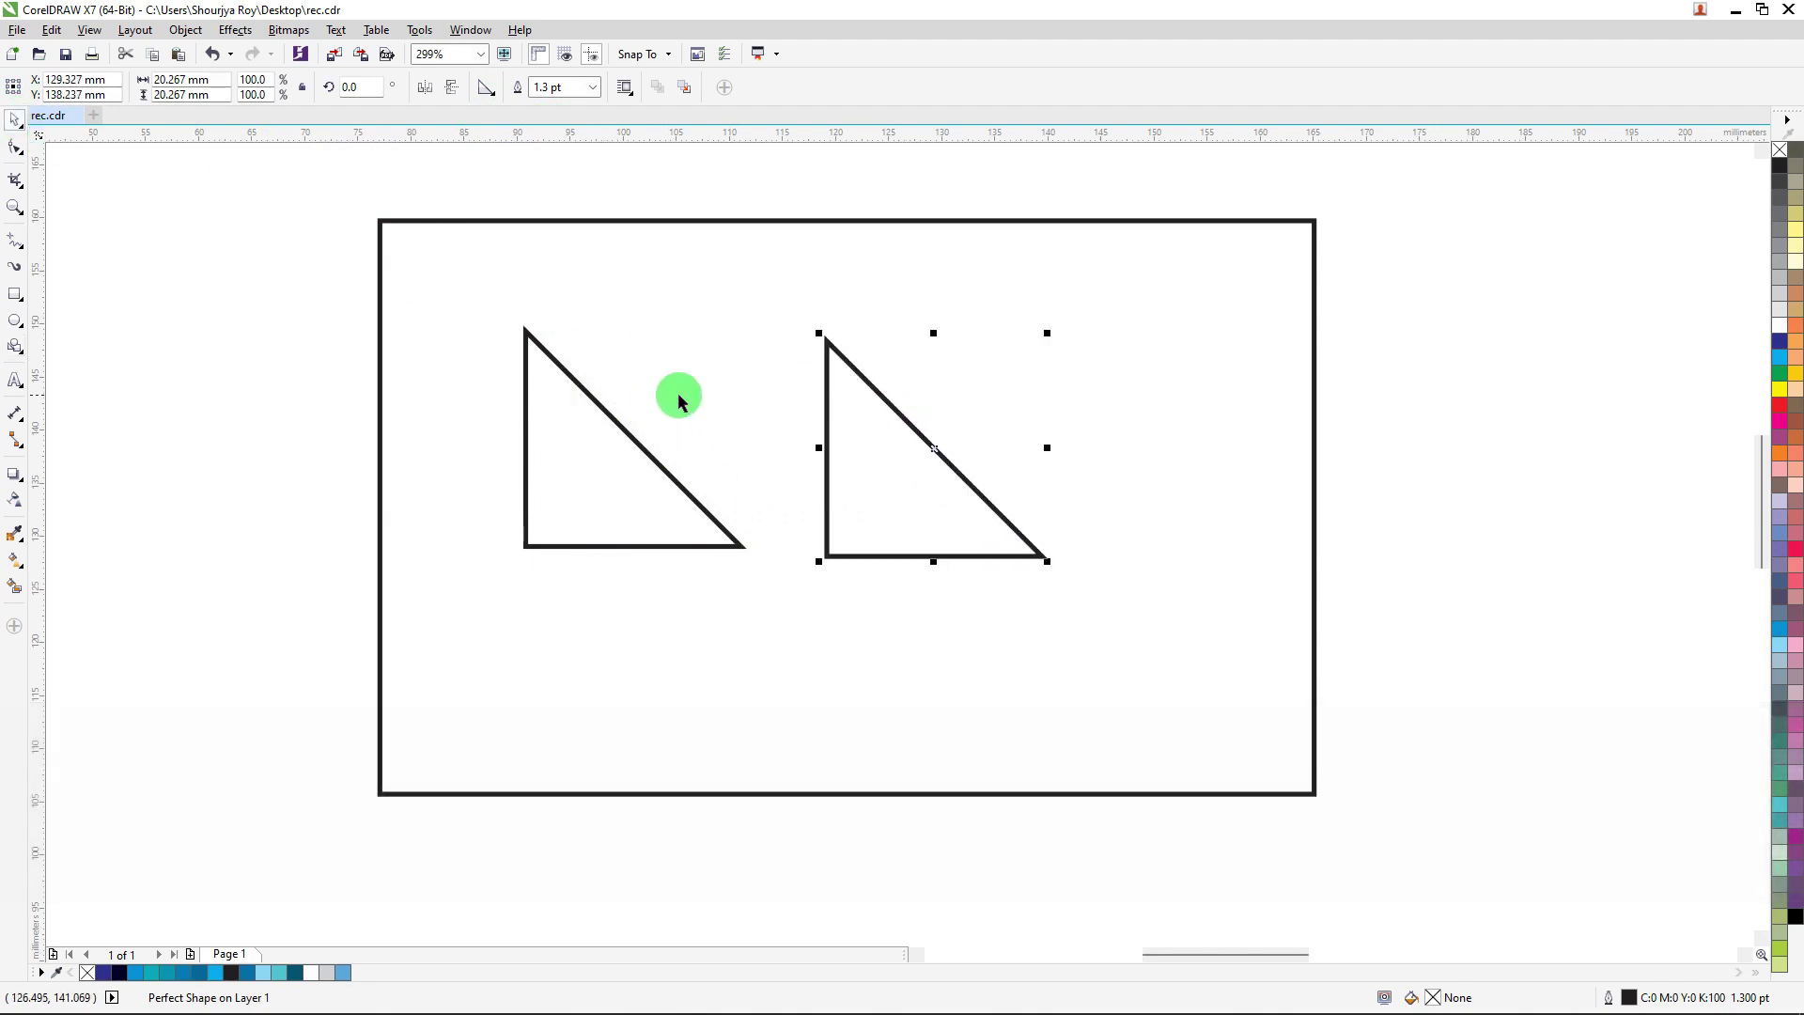
click(363, 87)
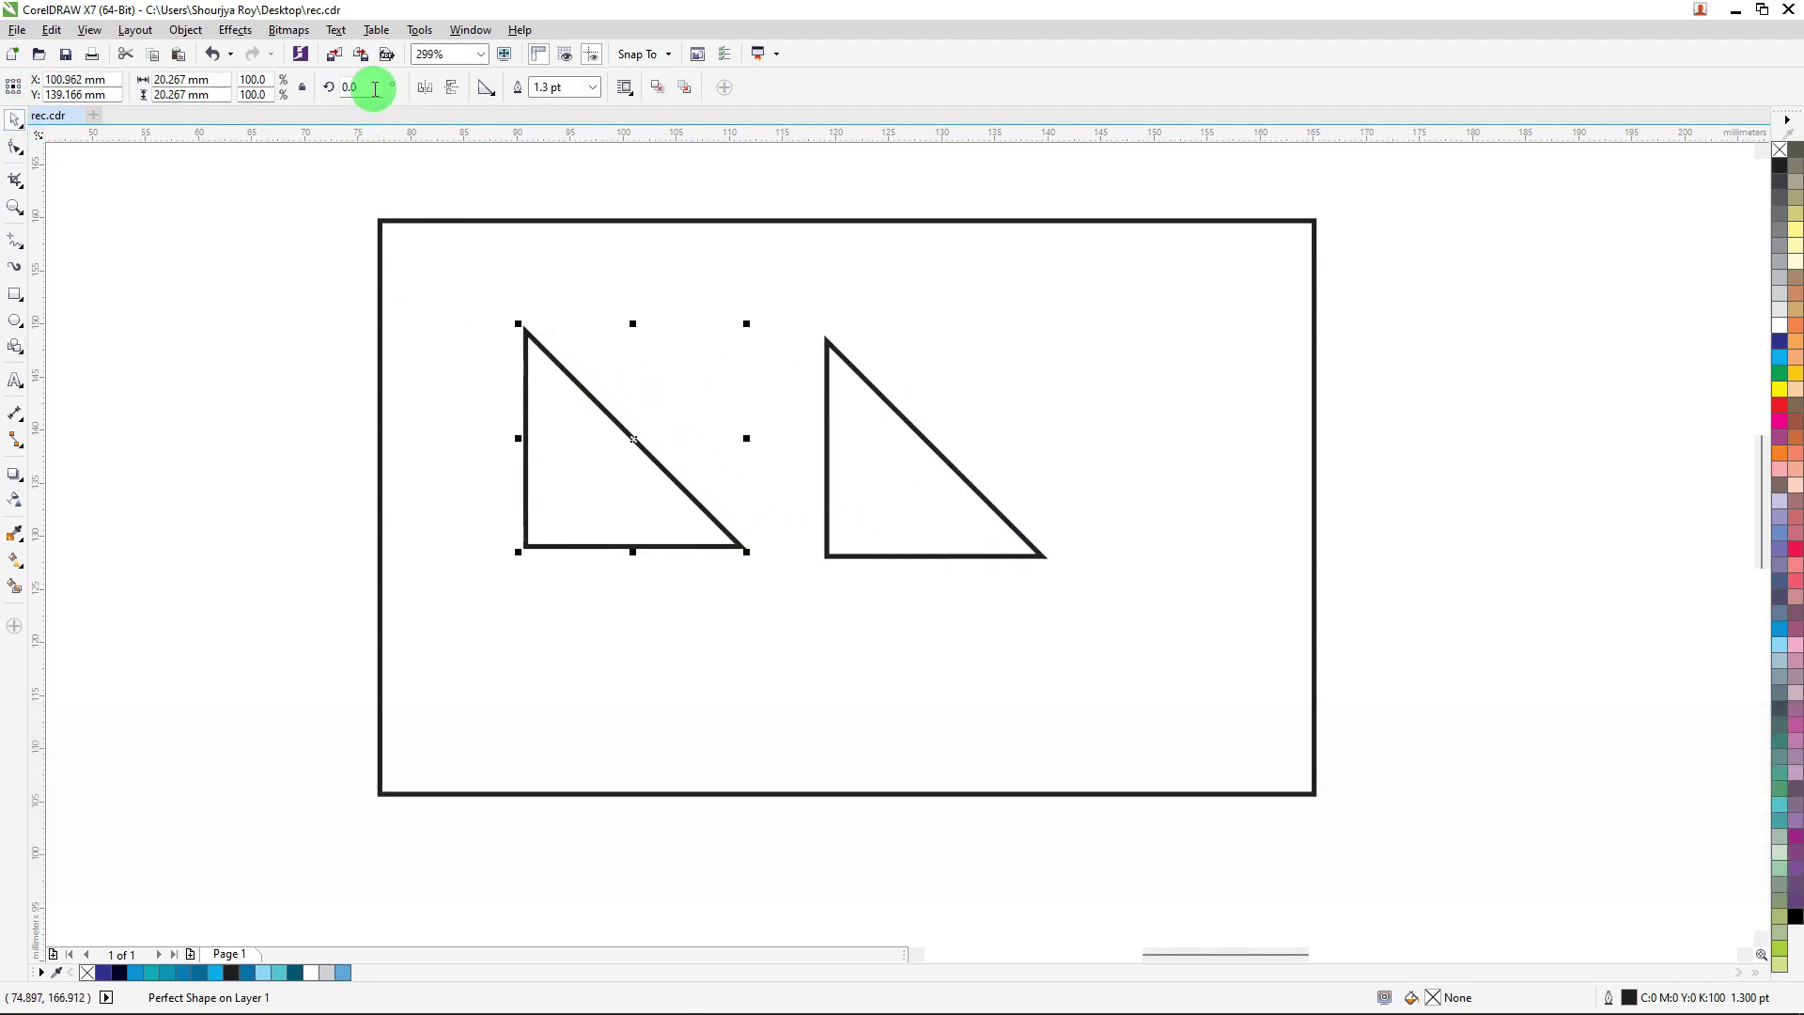
text(1)
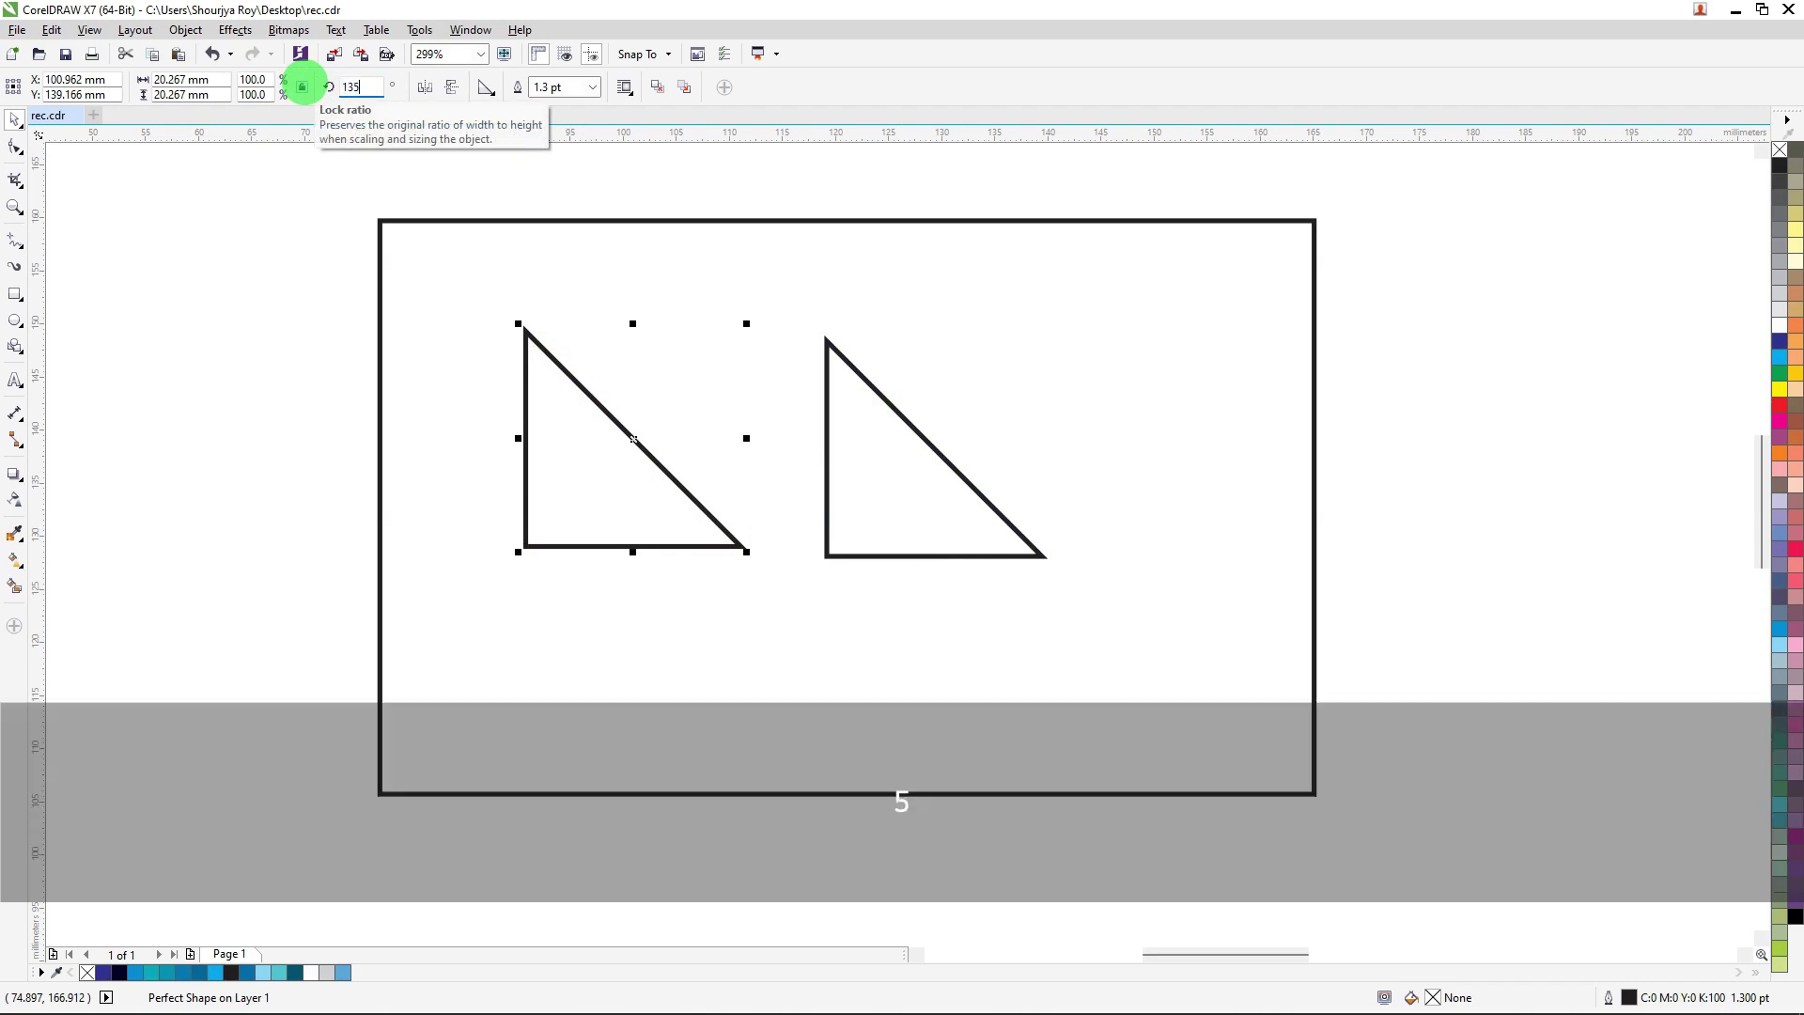
text(35)
key(Return)
Step: Align the rotated triangle to the rectangle's top and left edges and scale it down to about 8.7 × 17.5 mm
shift+click(431, 305)
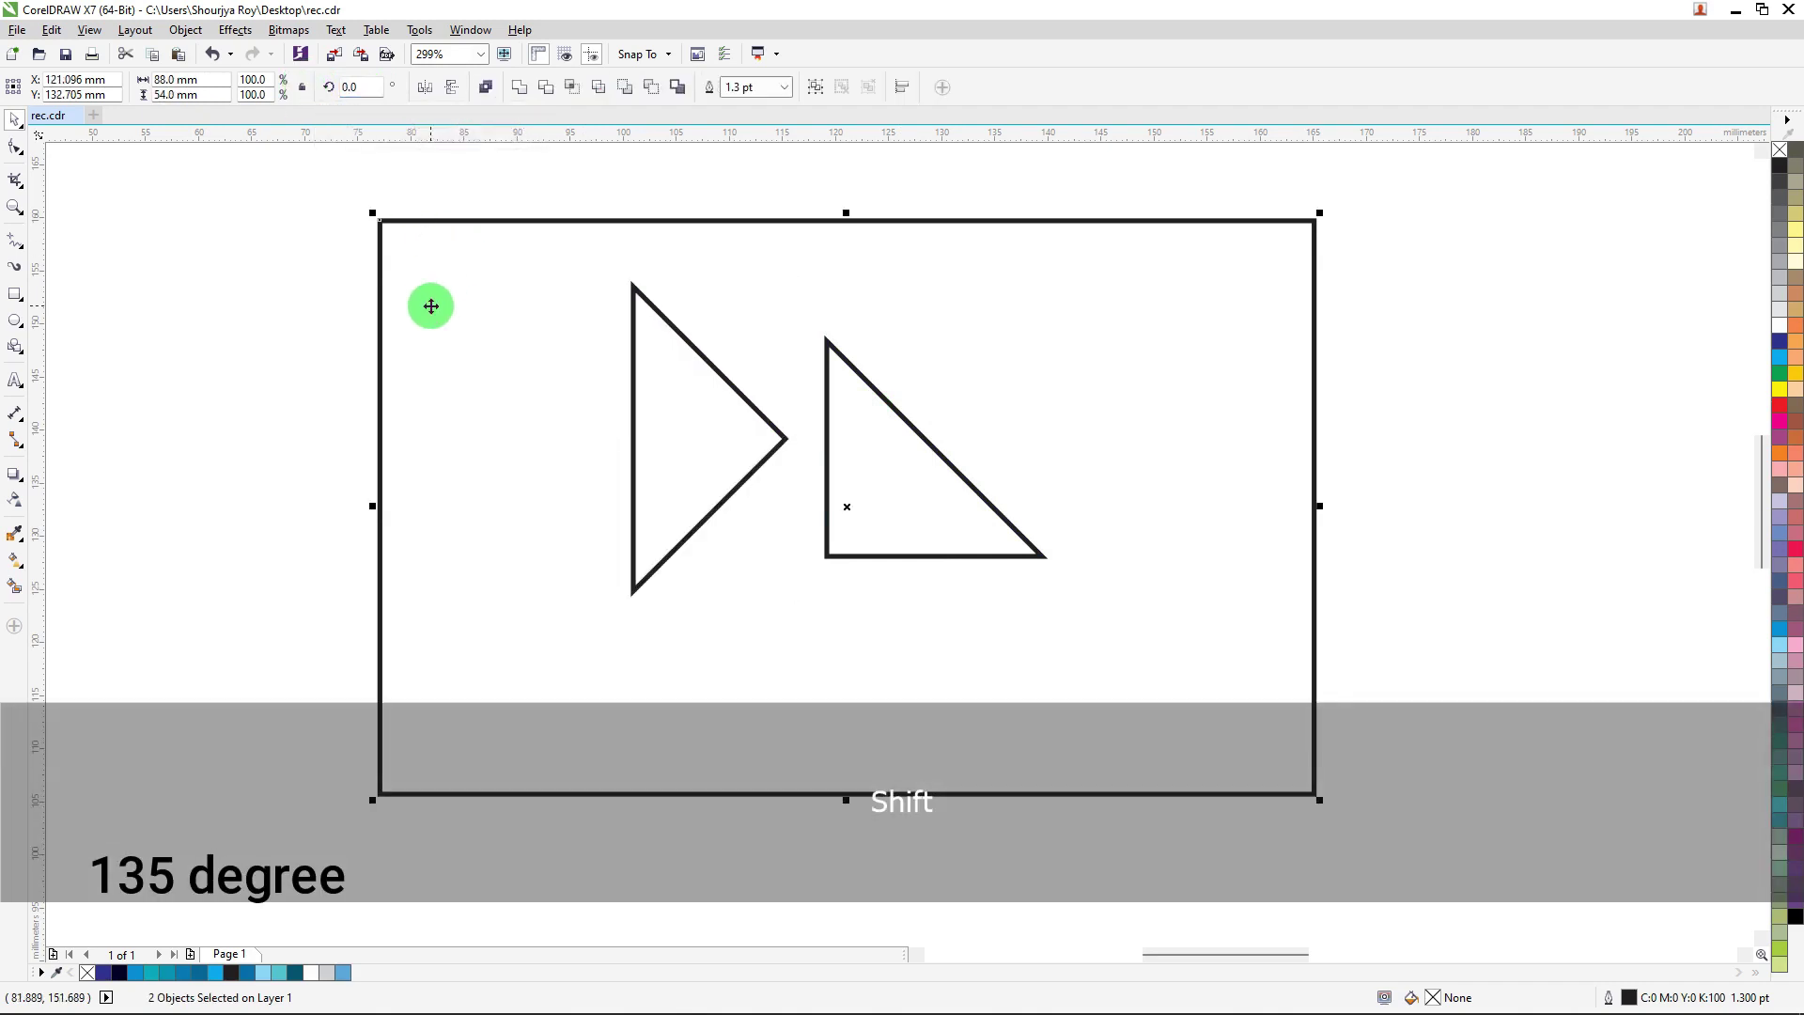
key(t)
key(l)
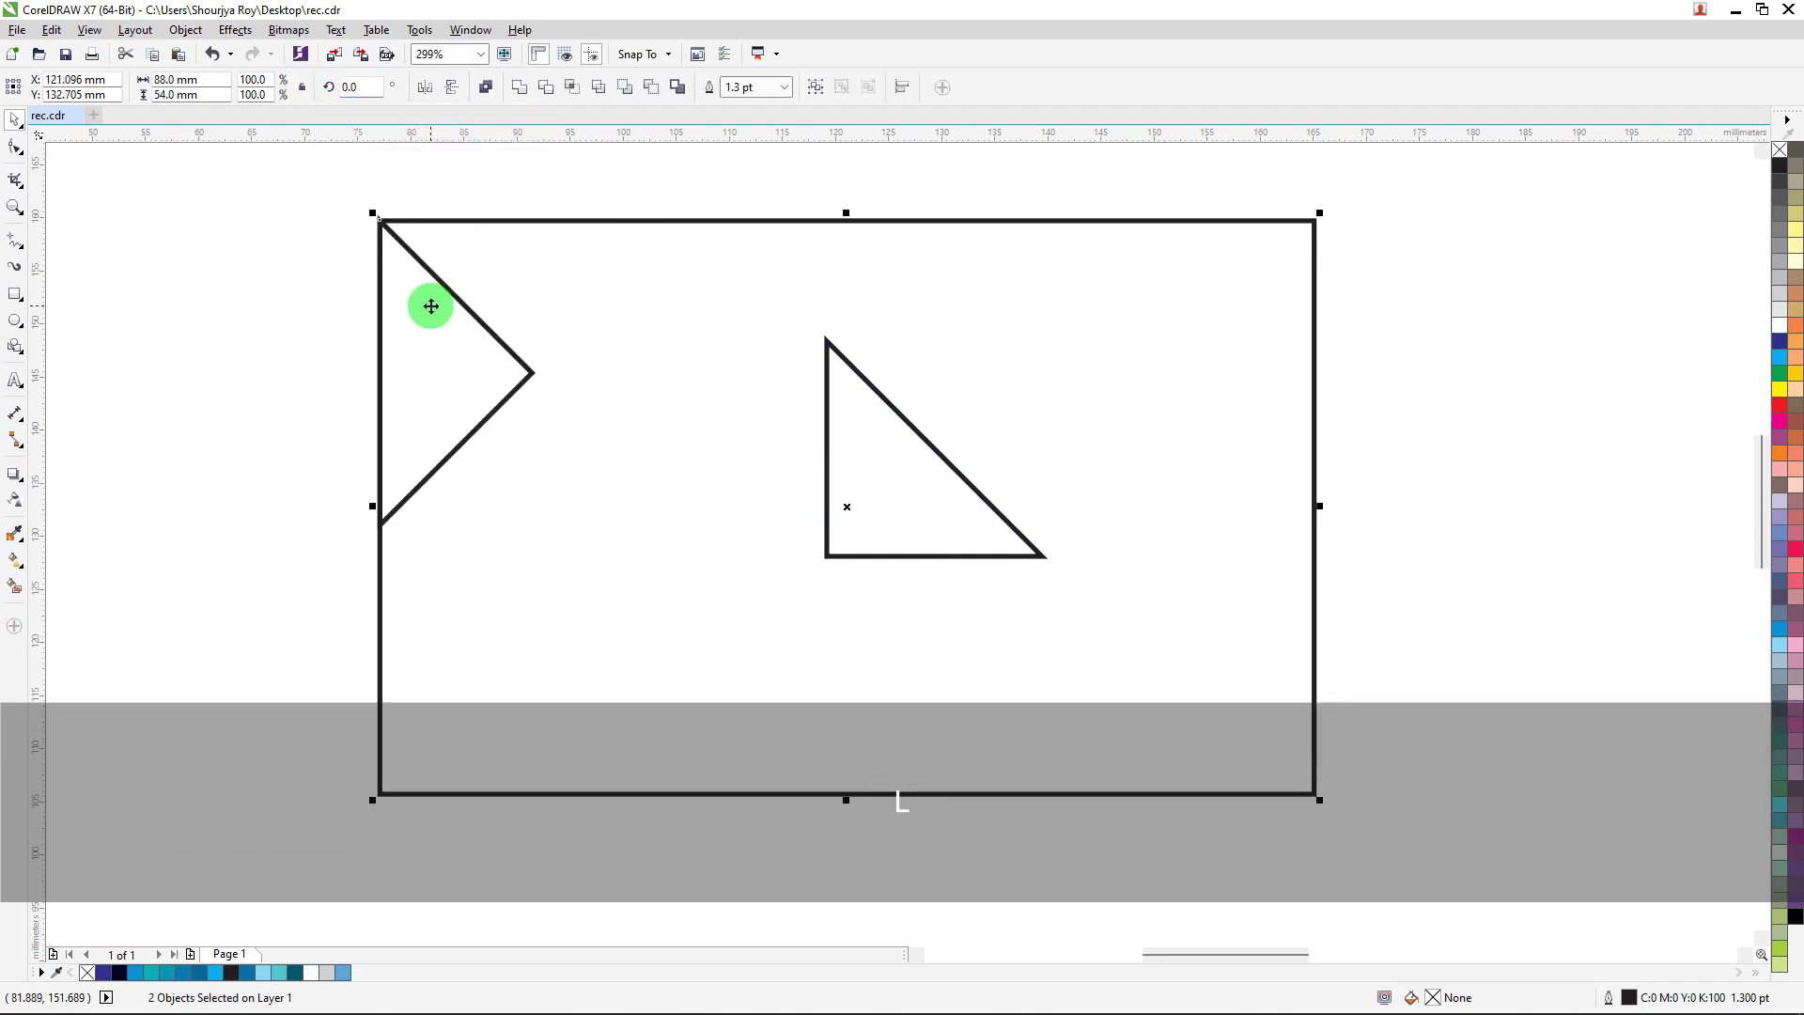
click(248, 235)
drag(227, 188, 594, 415)
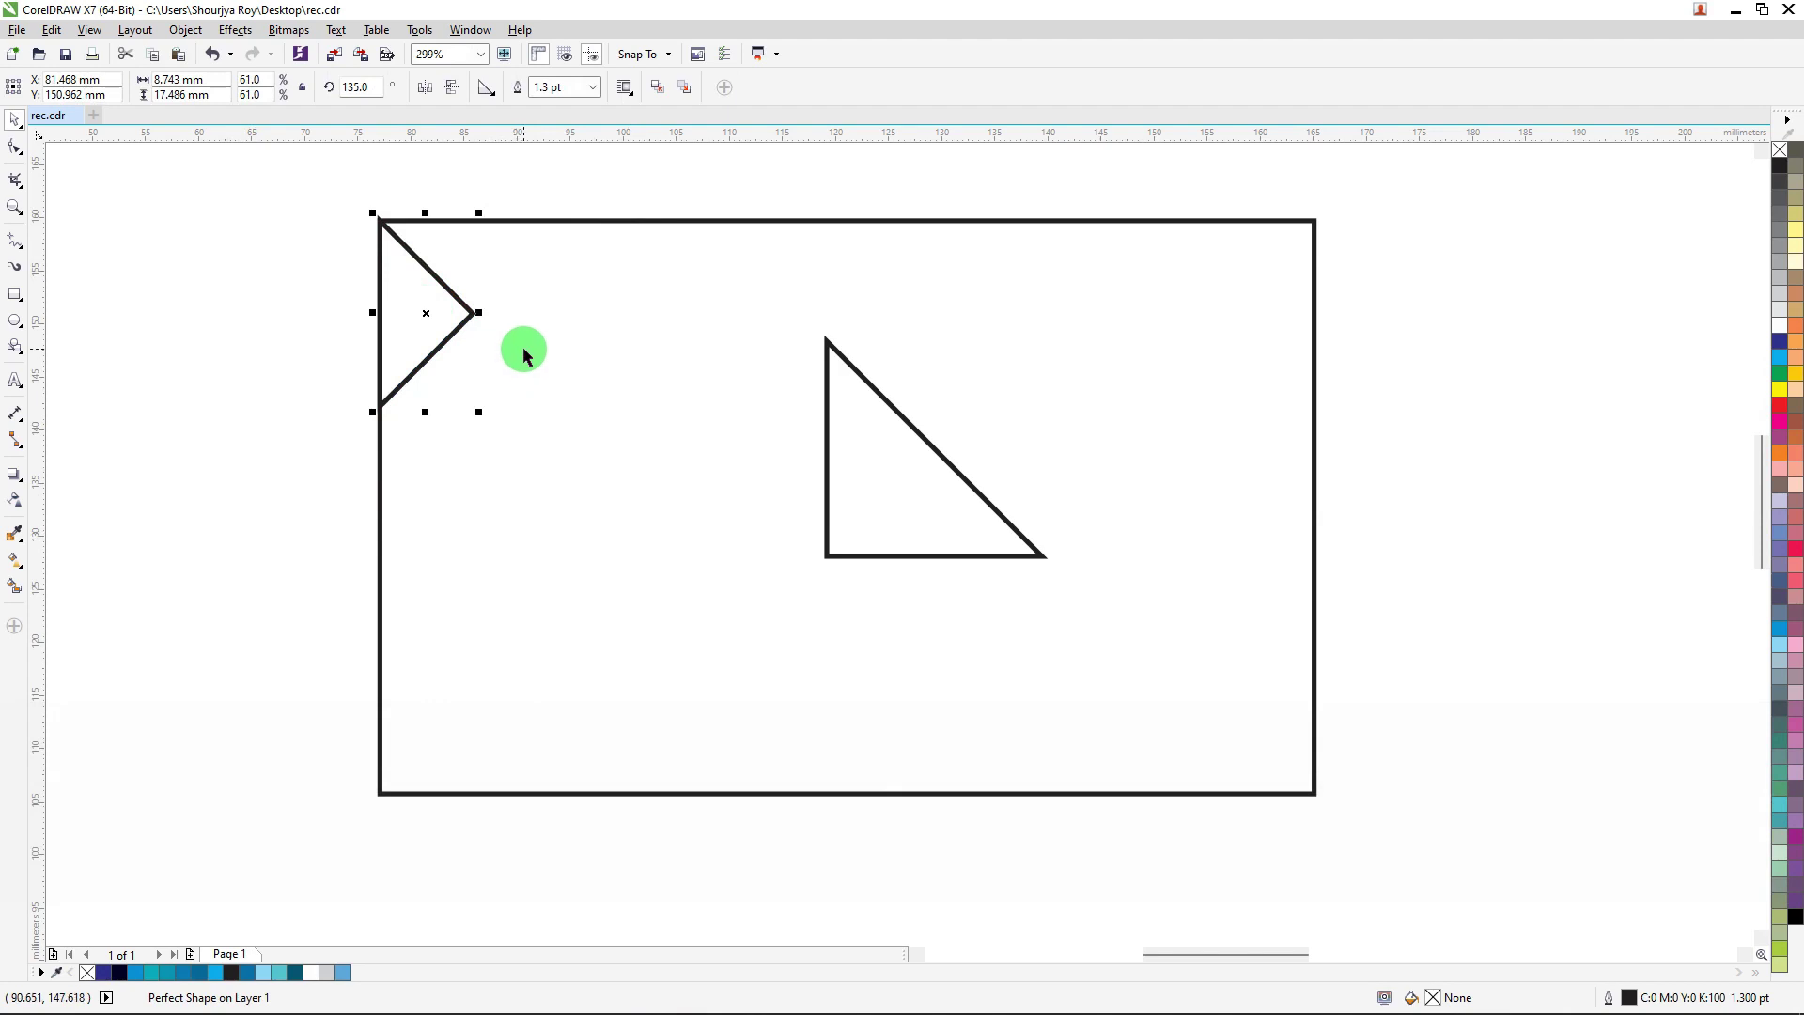
scroll(489, 299, up, 2)
scroll(477, 301, down, 4)
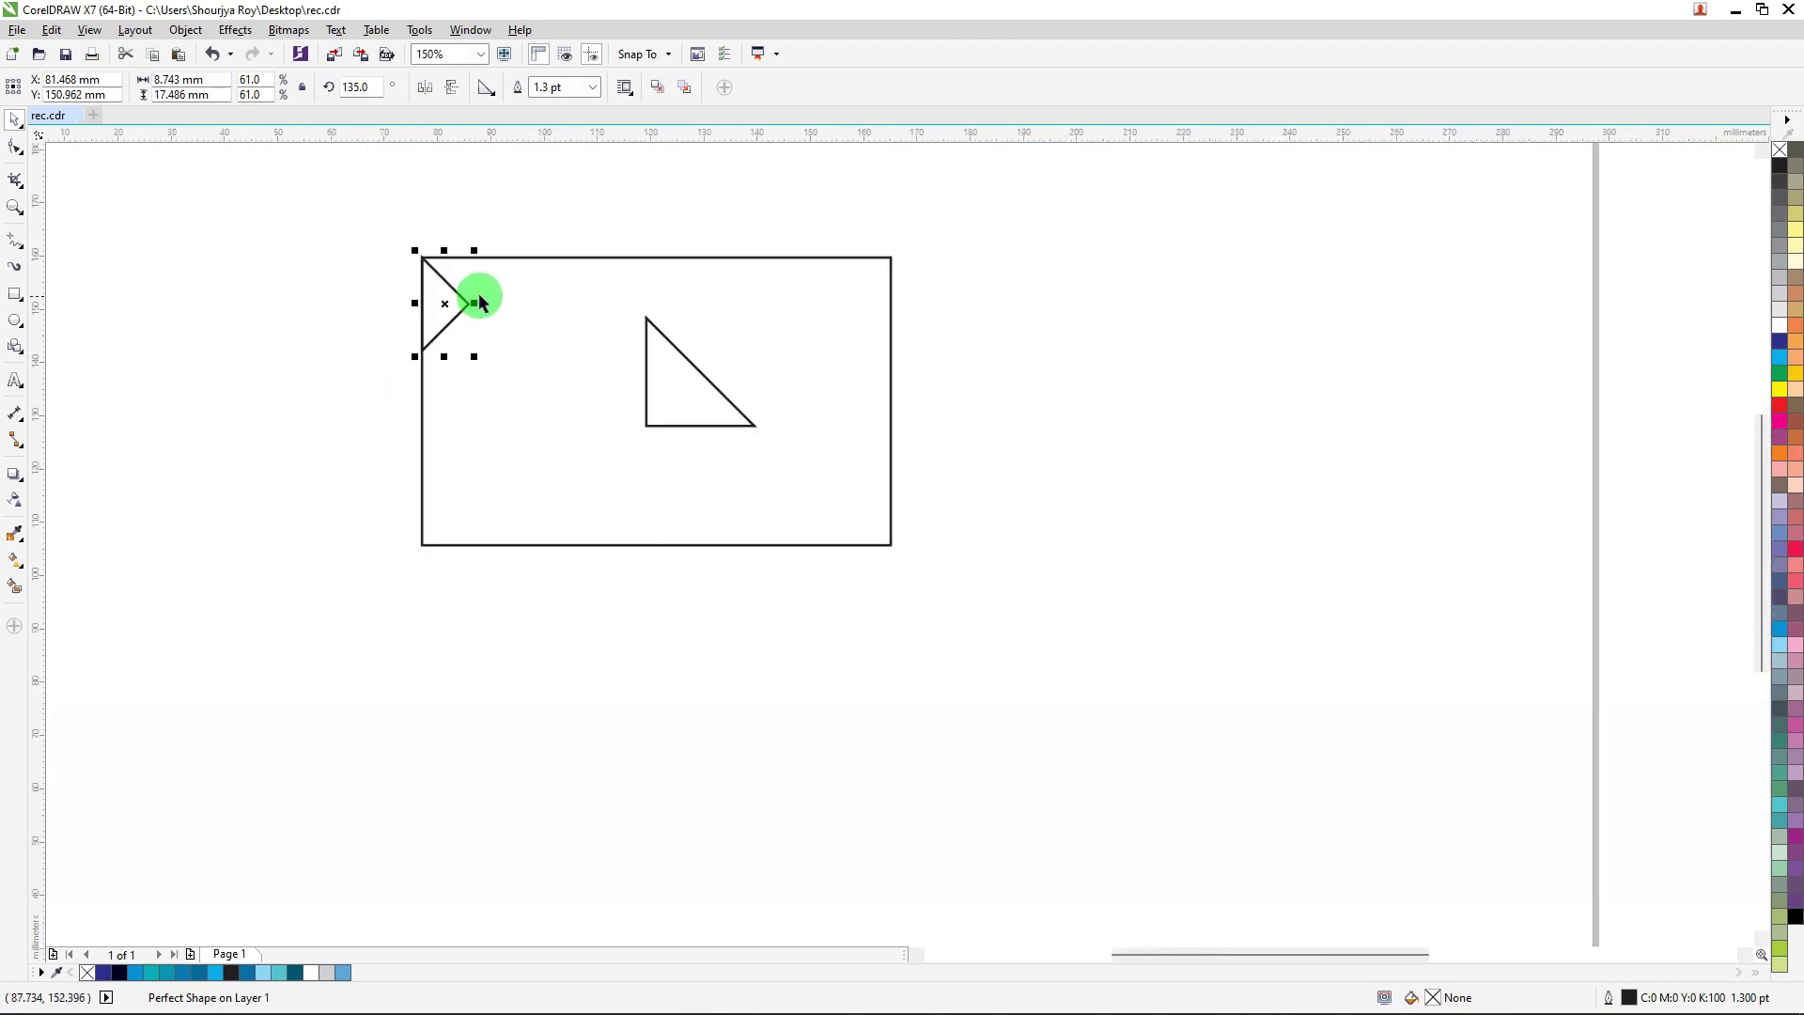
Step: Rotate the second triangle by 45 degrees and scale it down to about 21.3 × 10.7 mm
drag(688, 366, 612, 347)
scroll(510, 266, up, 2)
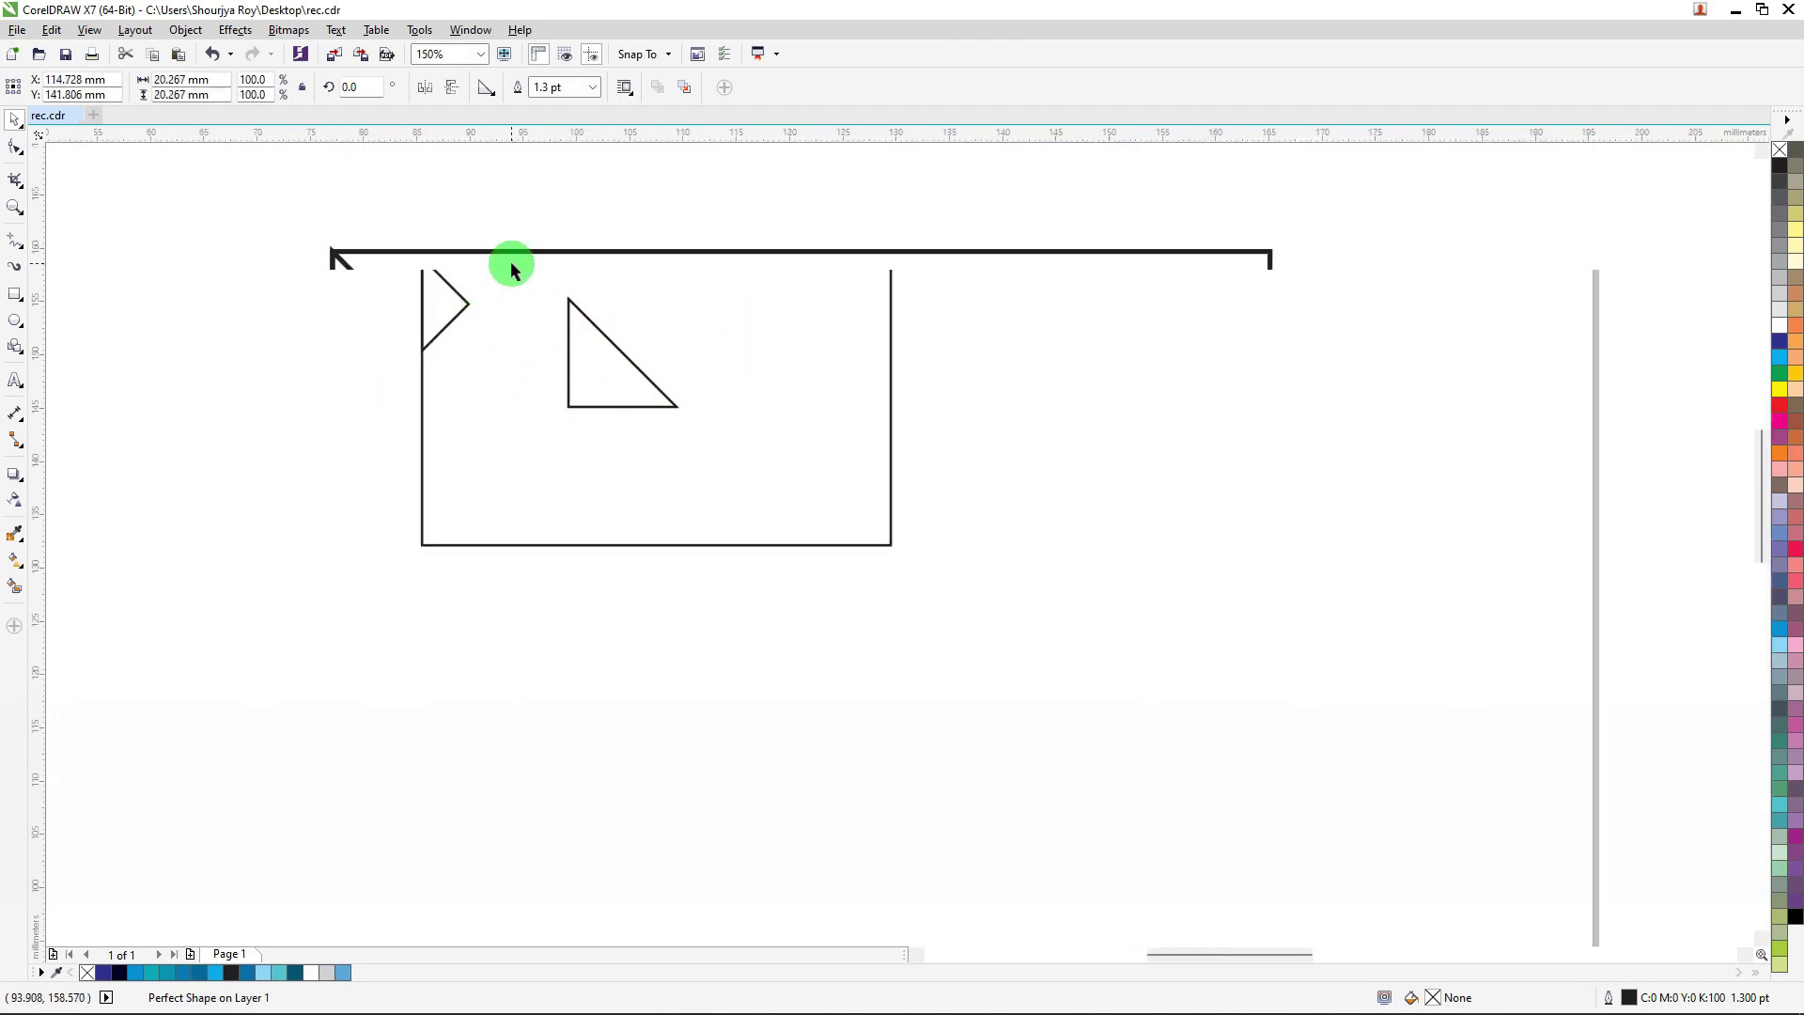
click(375, 90)
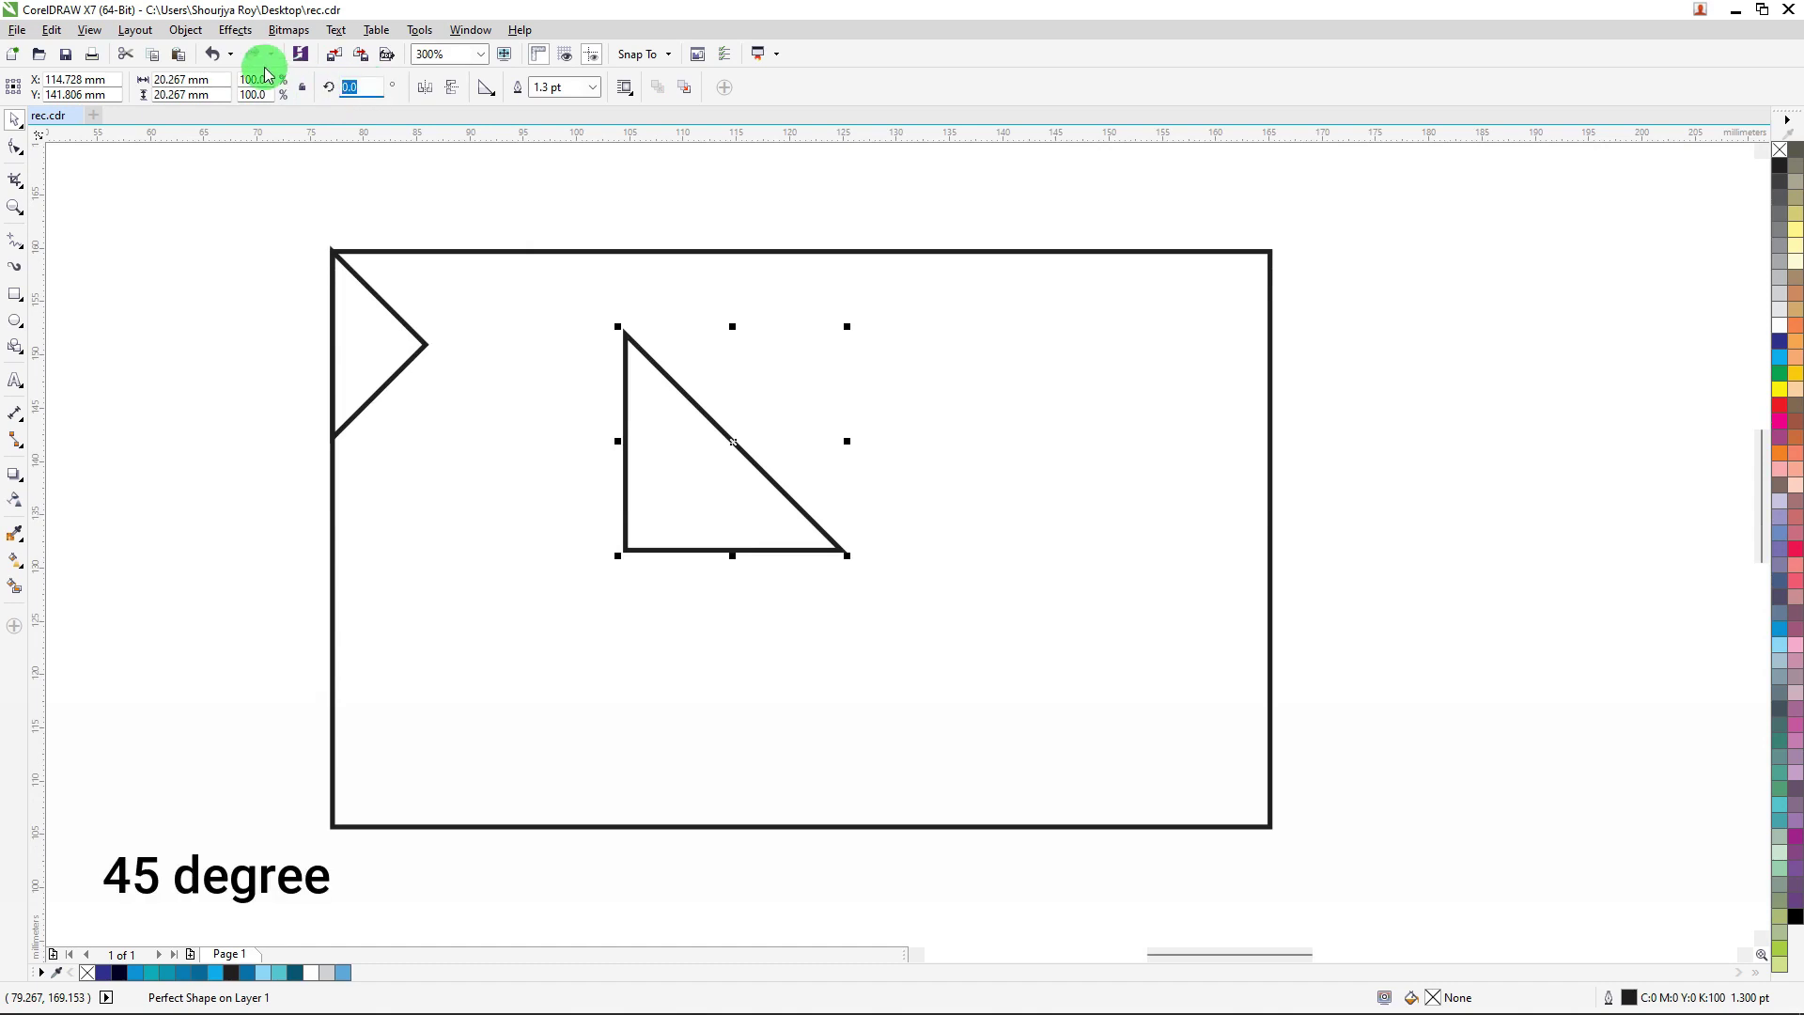
text(45)
key(Return)
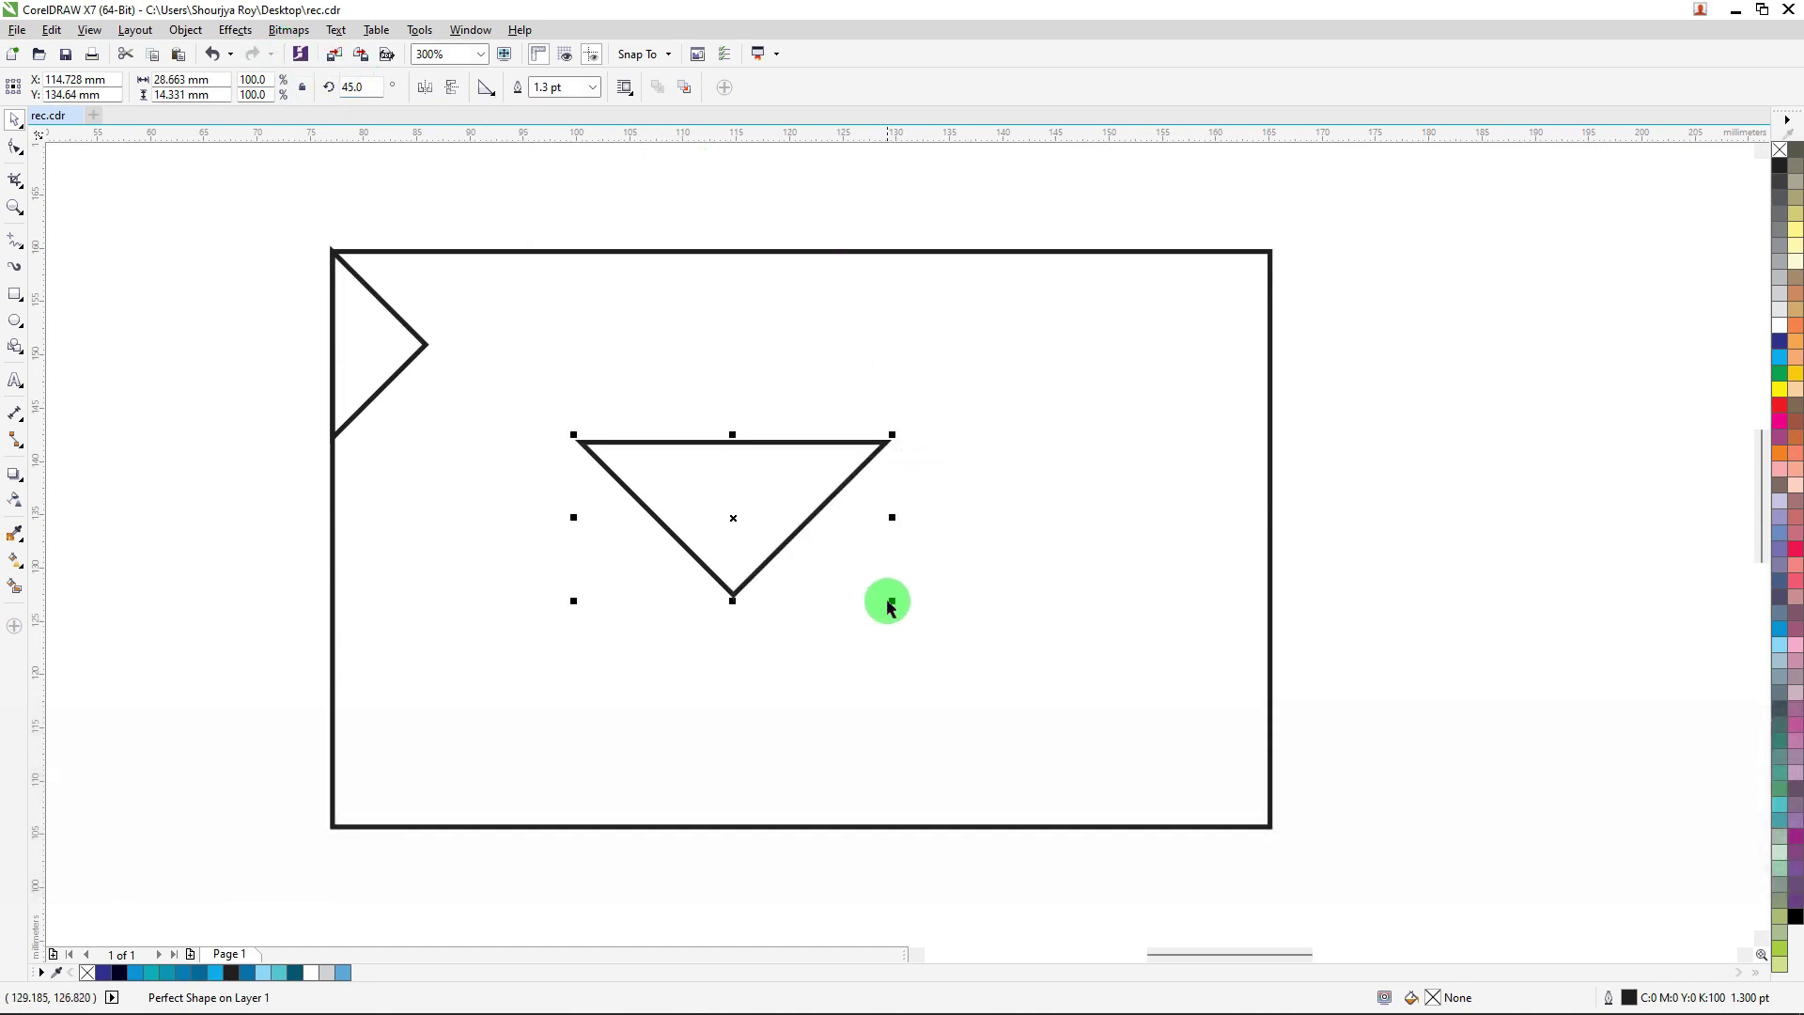
drag(895, 603, 816, 554)
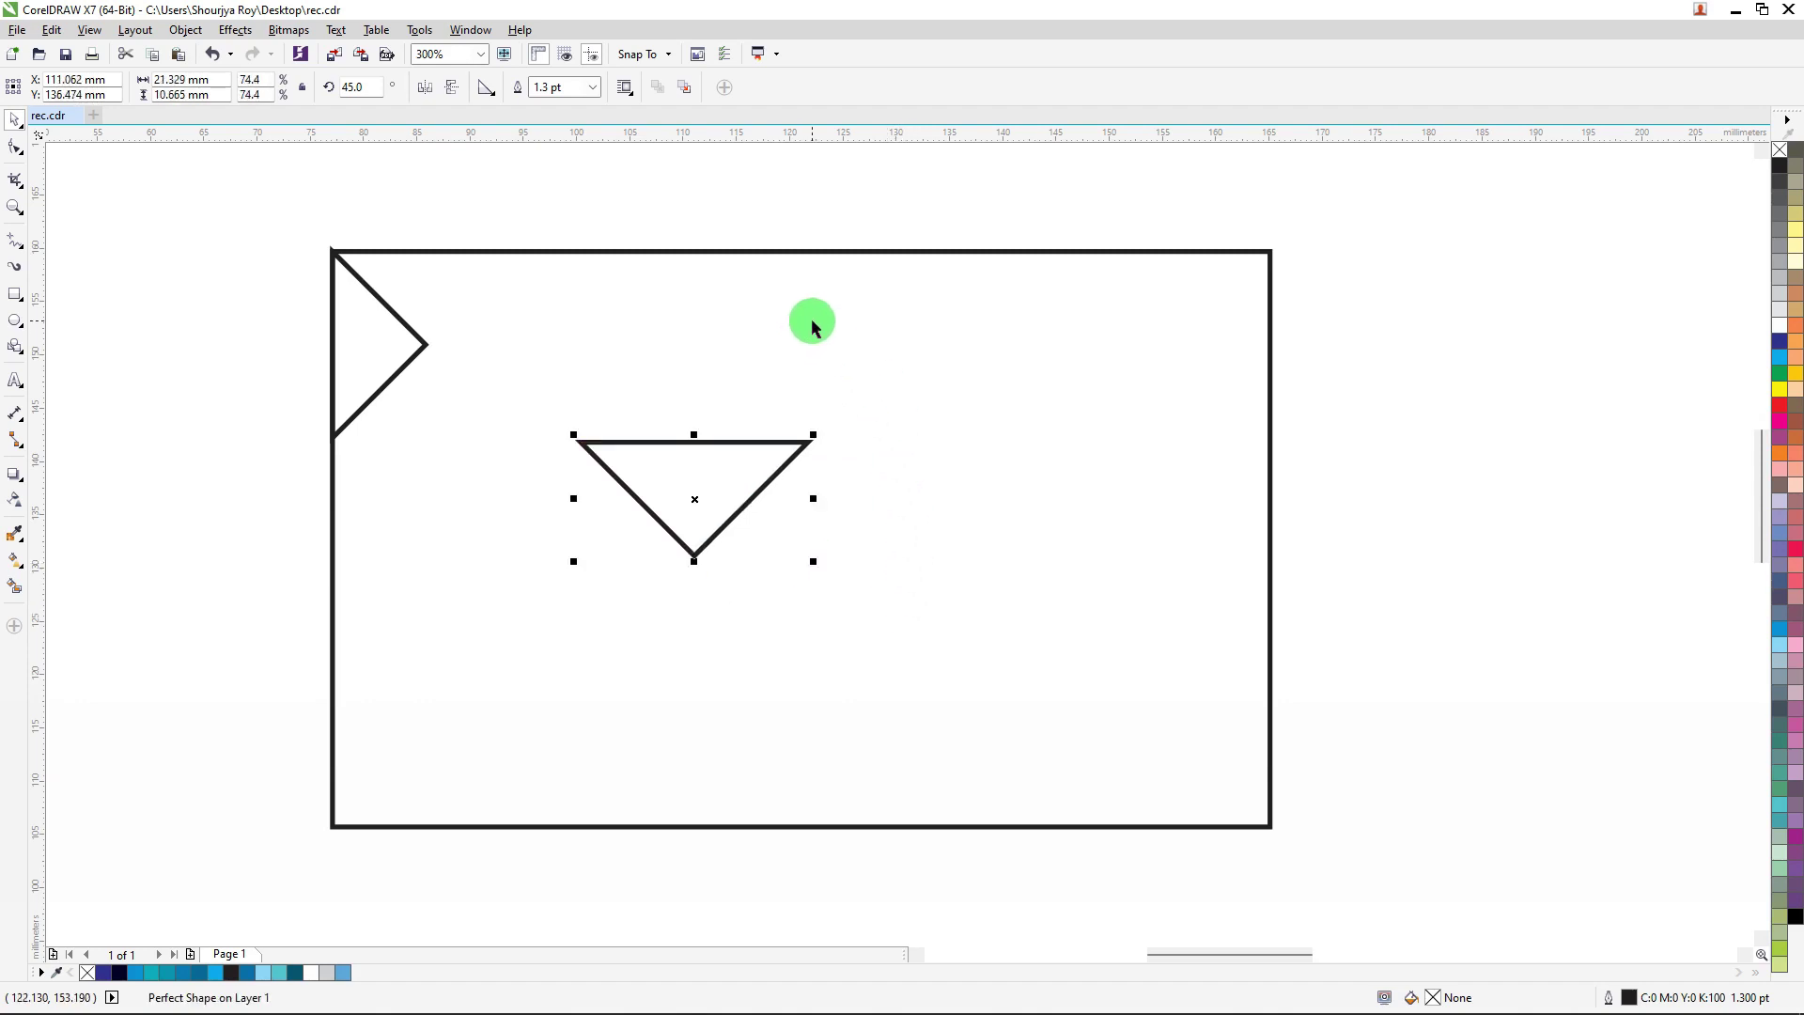
Step: Align the downward-pointing triangle to the top and left edges of the rectangle
shift+click(811, 319)
key(t)
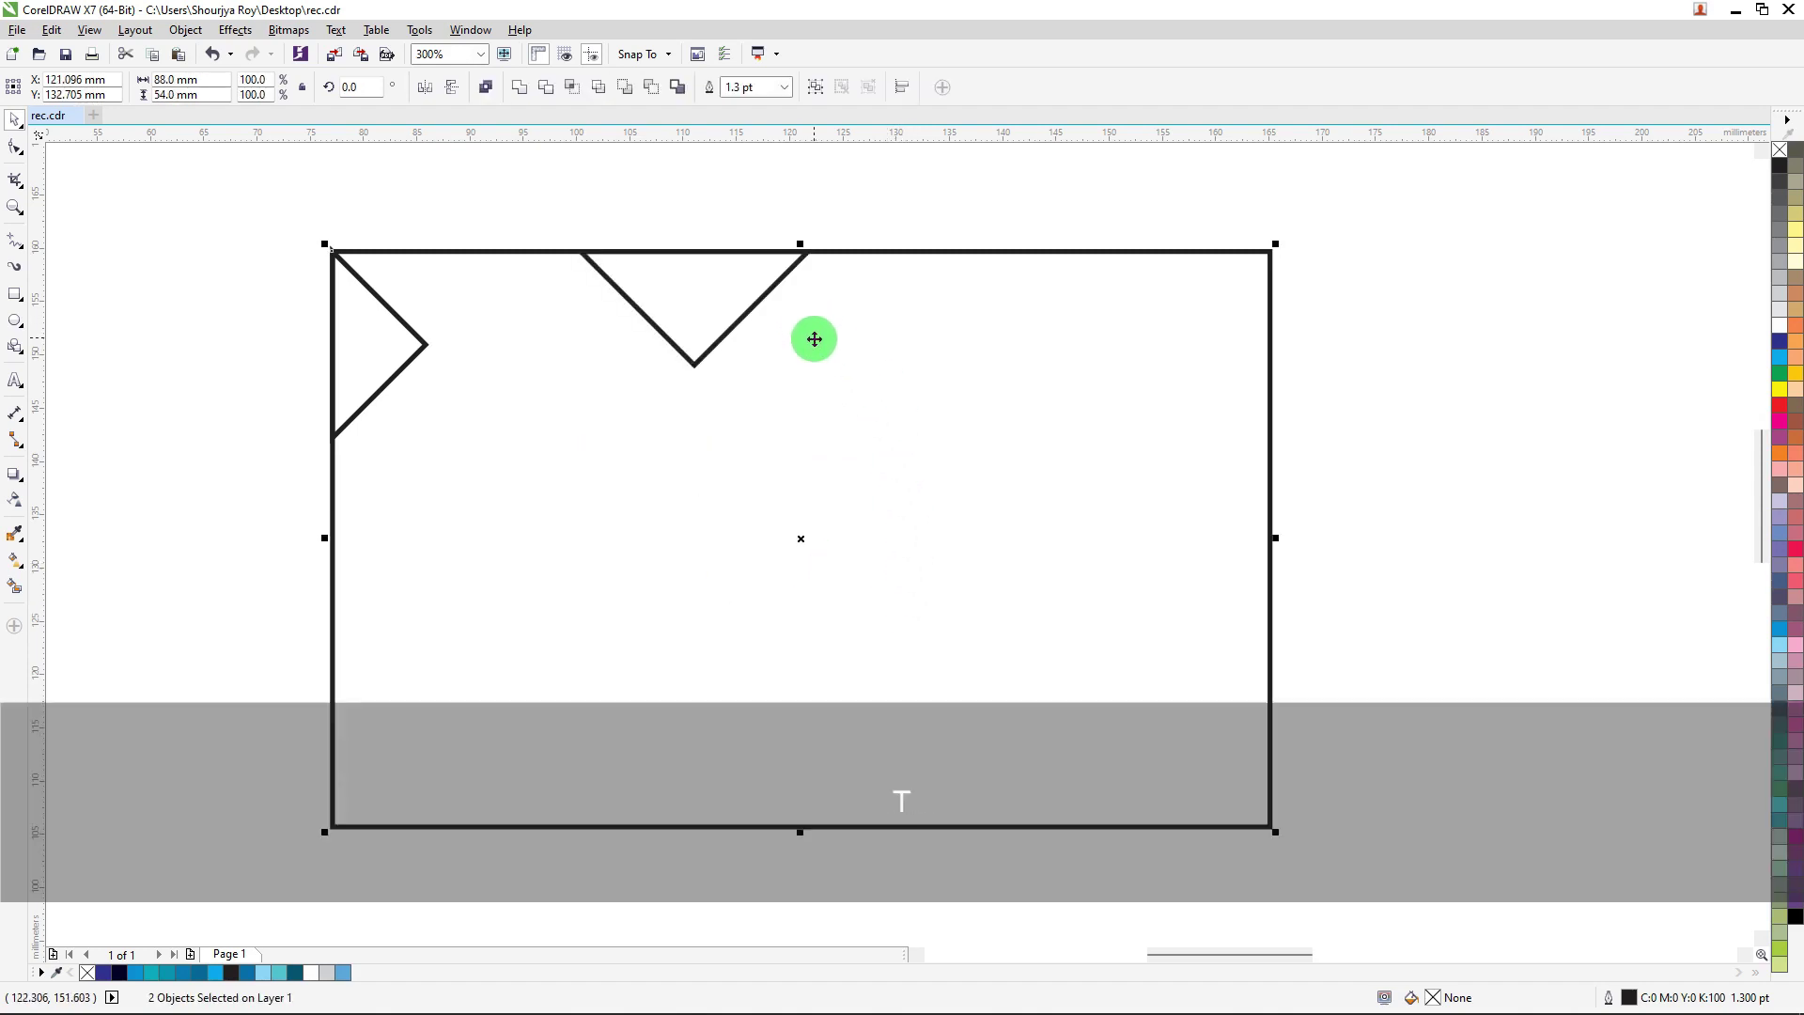
key(l)
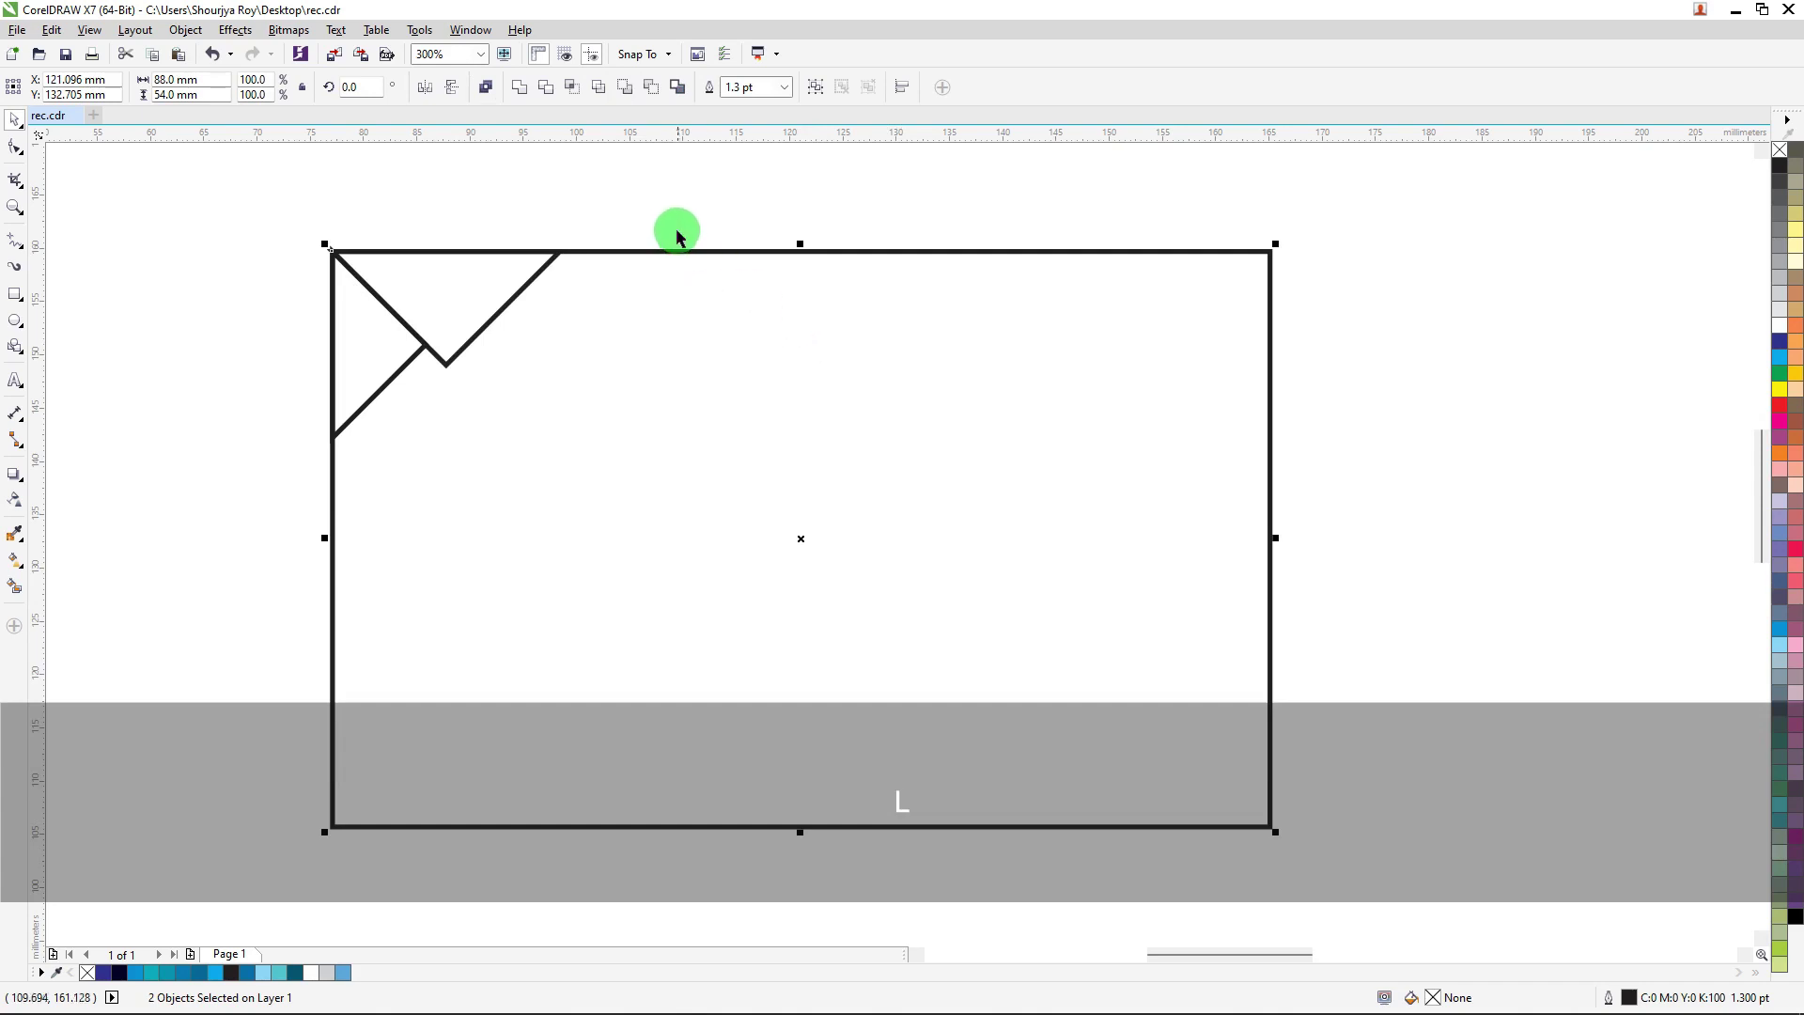
click(682, 192)
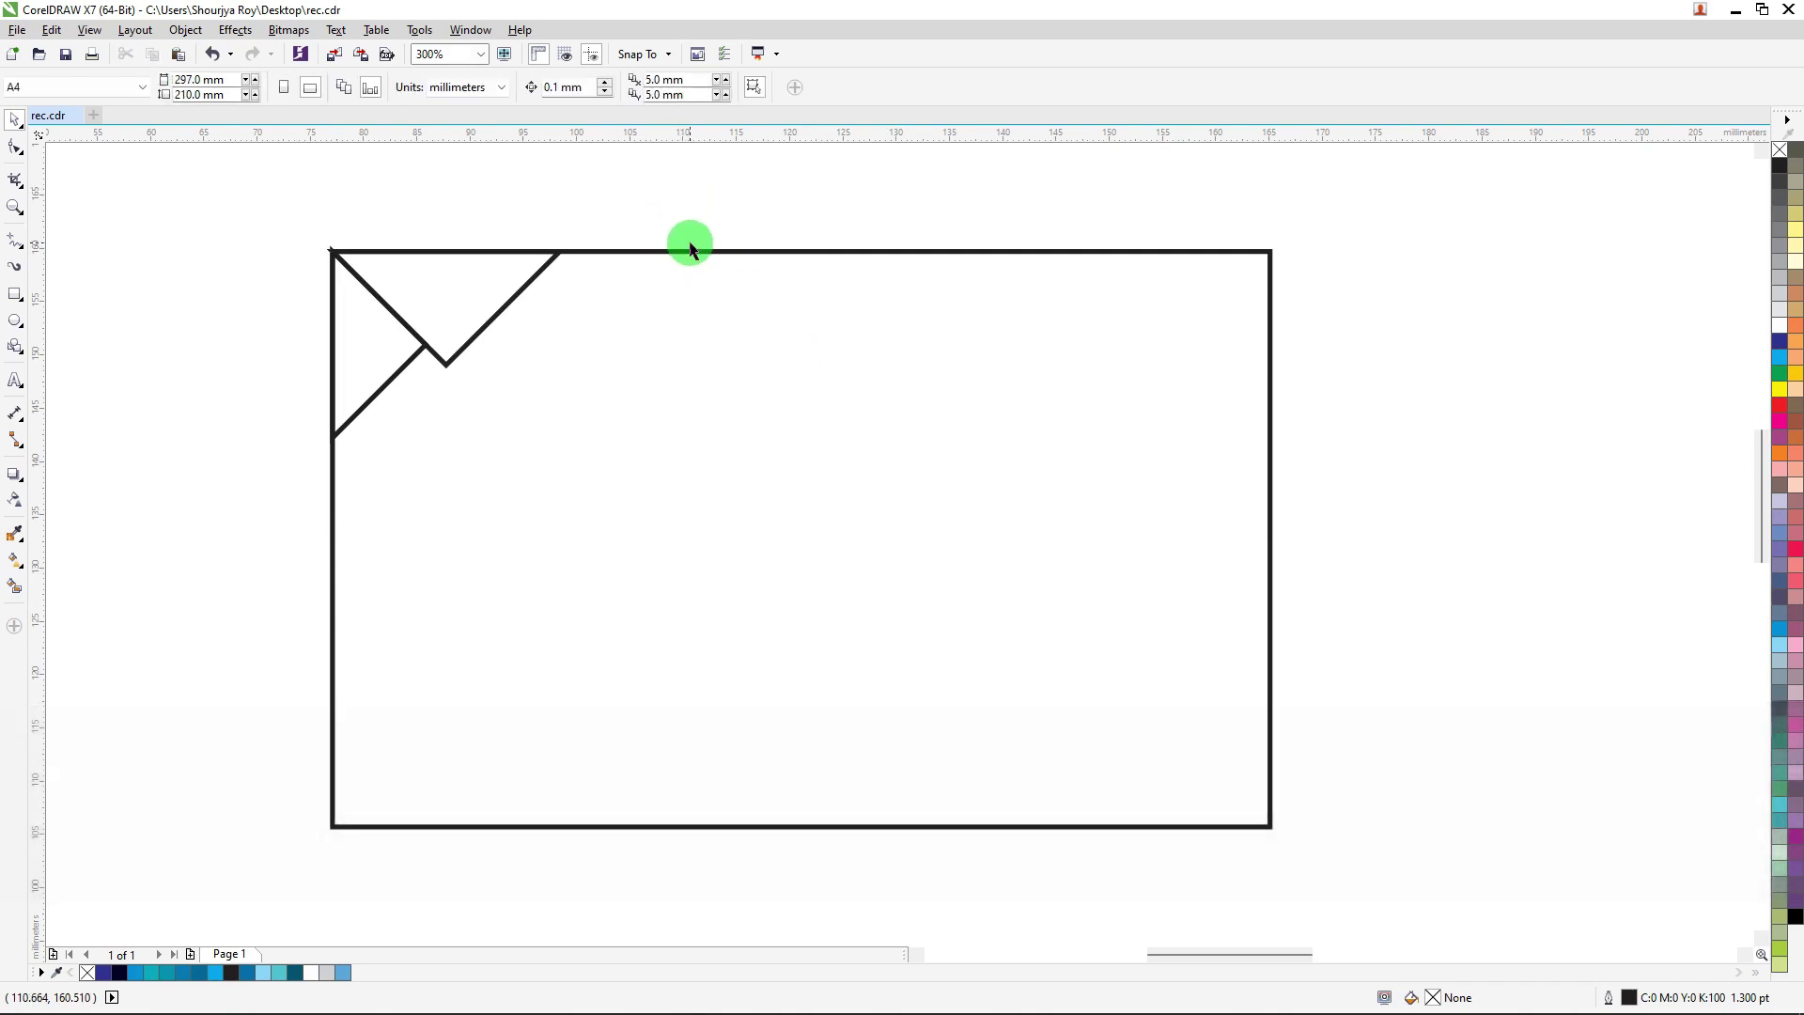
Step: Enlarge the downward-pointing triangle to about 26.7 × 13.3 mm from its upper-left corner and add a scaled copy about 35 × 17.5 mm
click(526, 278)
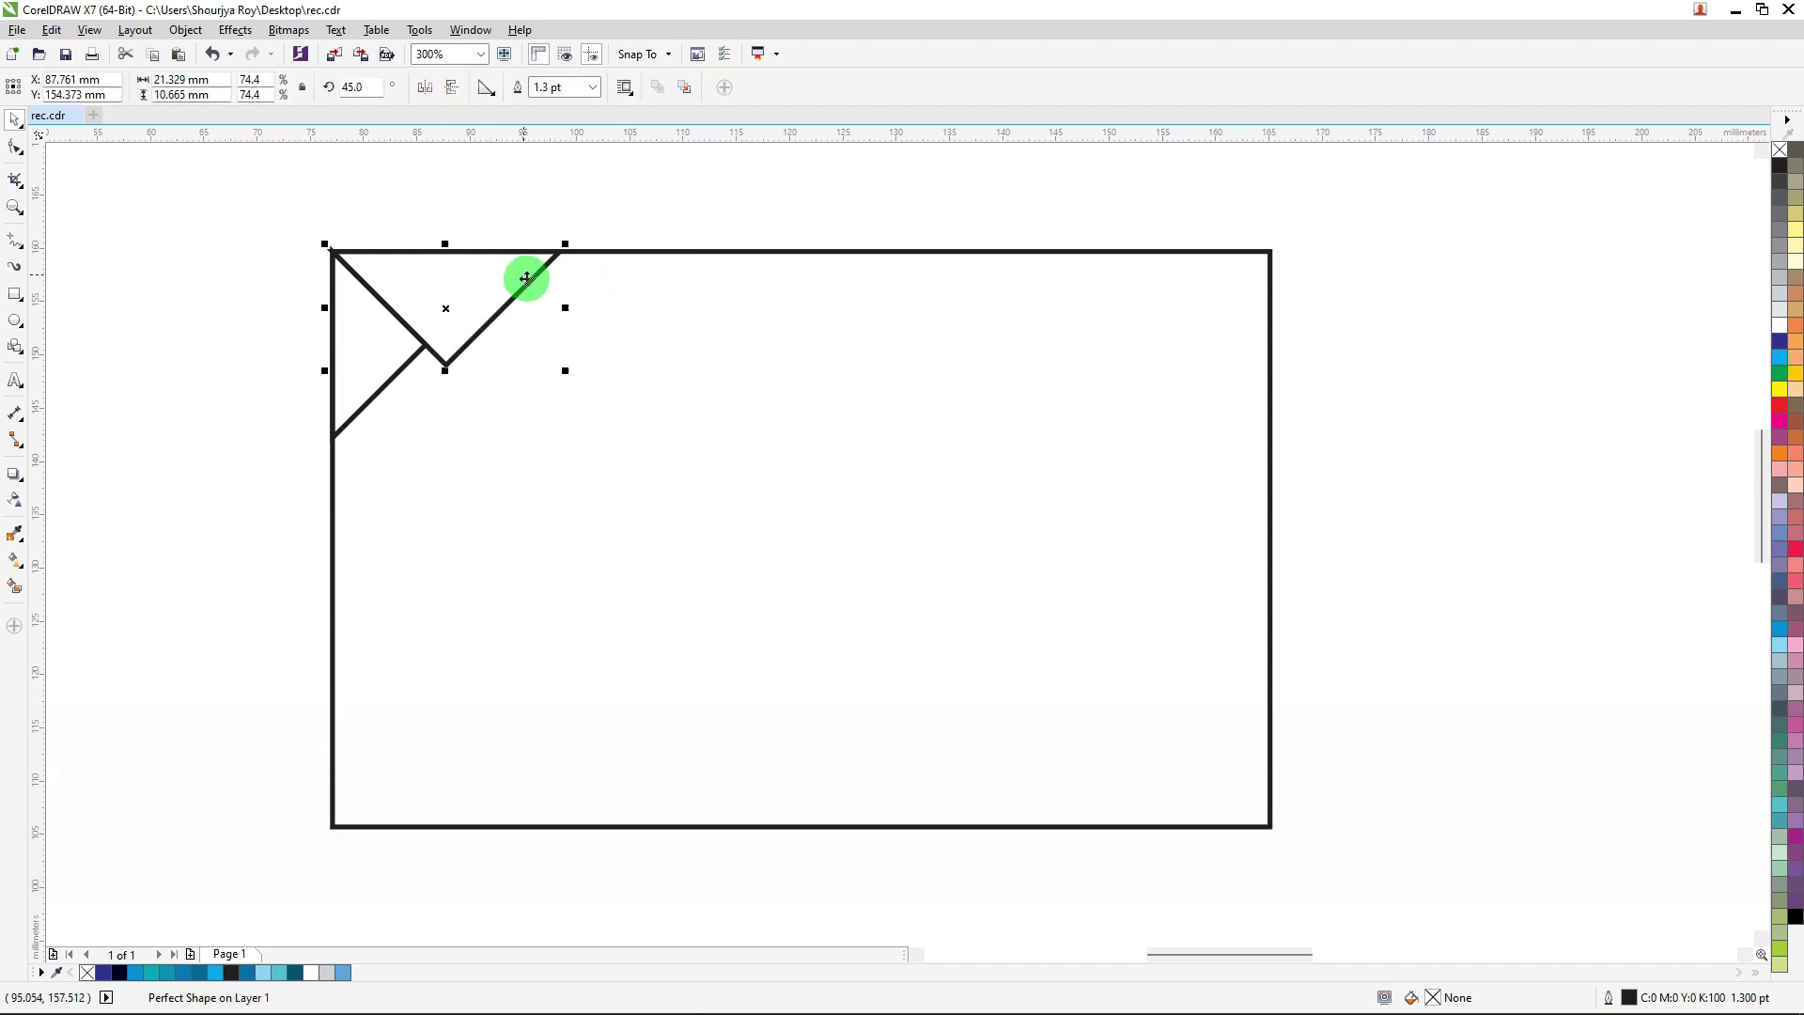
drag(566, 372, 623, 401)
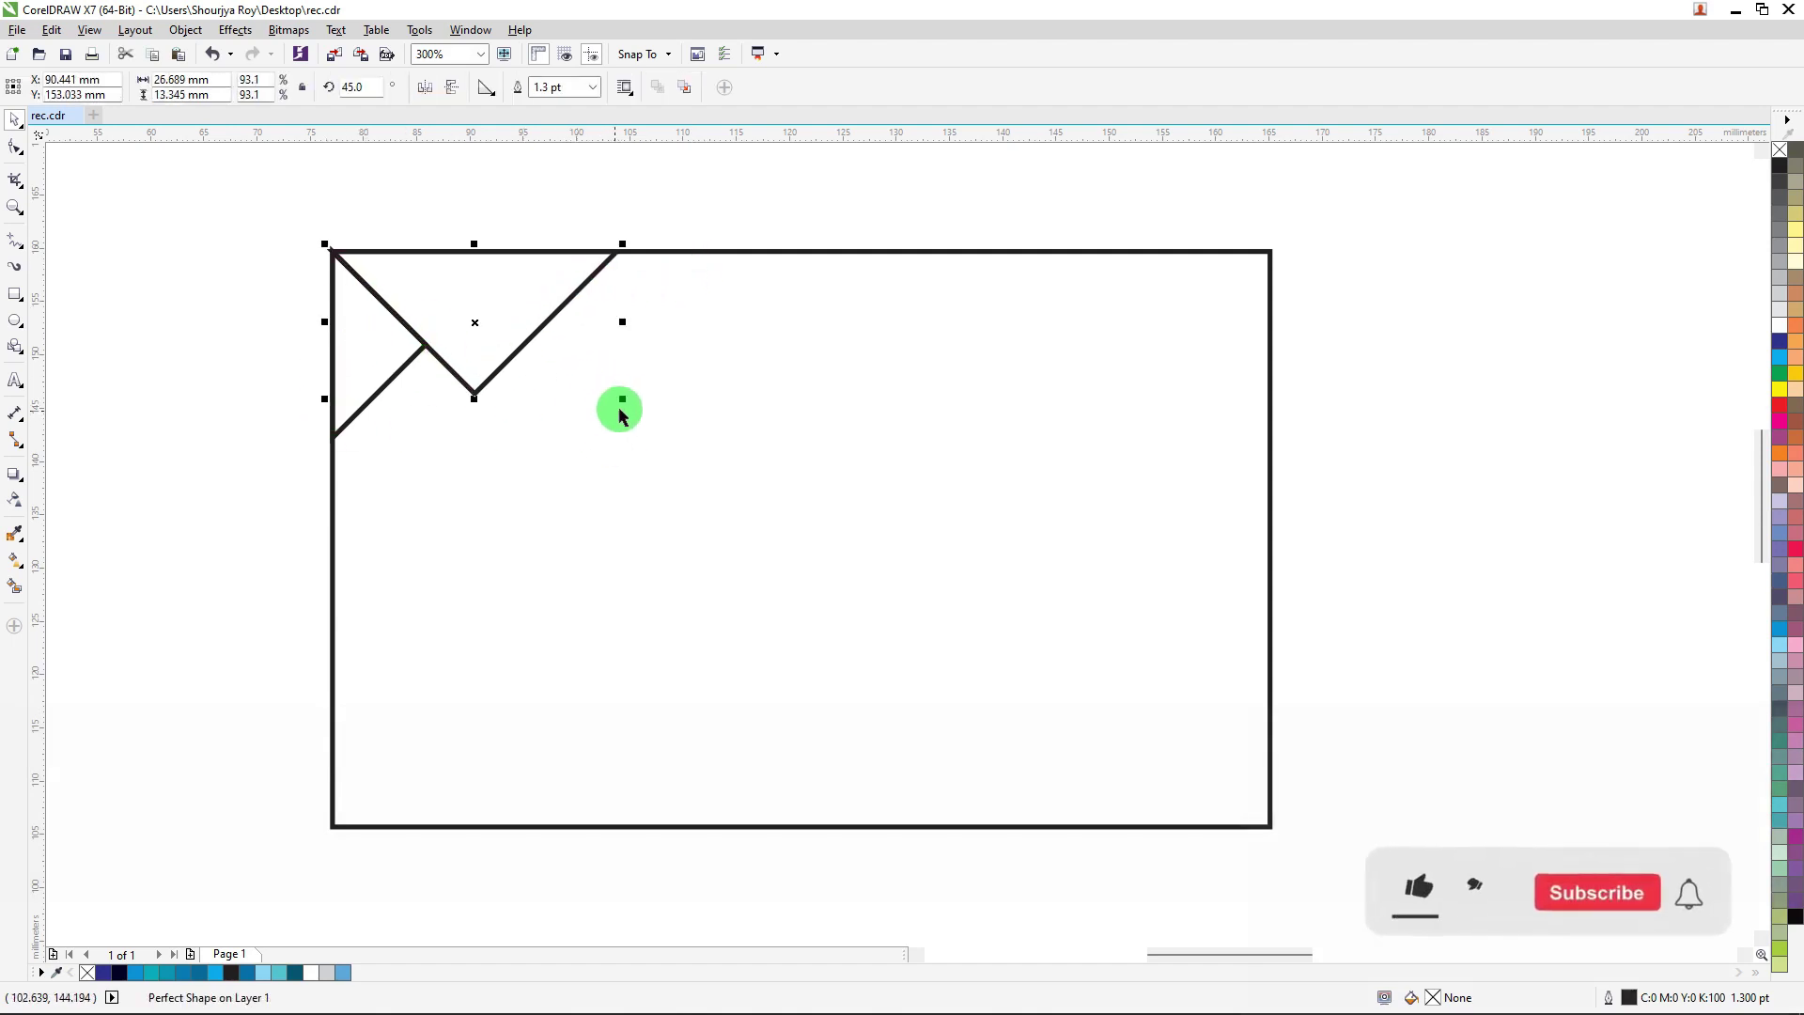
drag(622, 398, 707, 486)
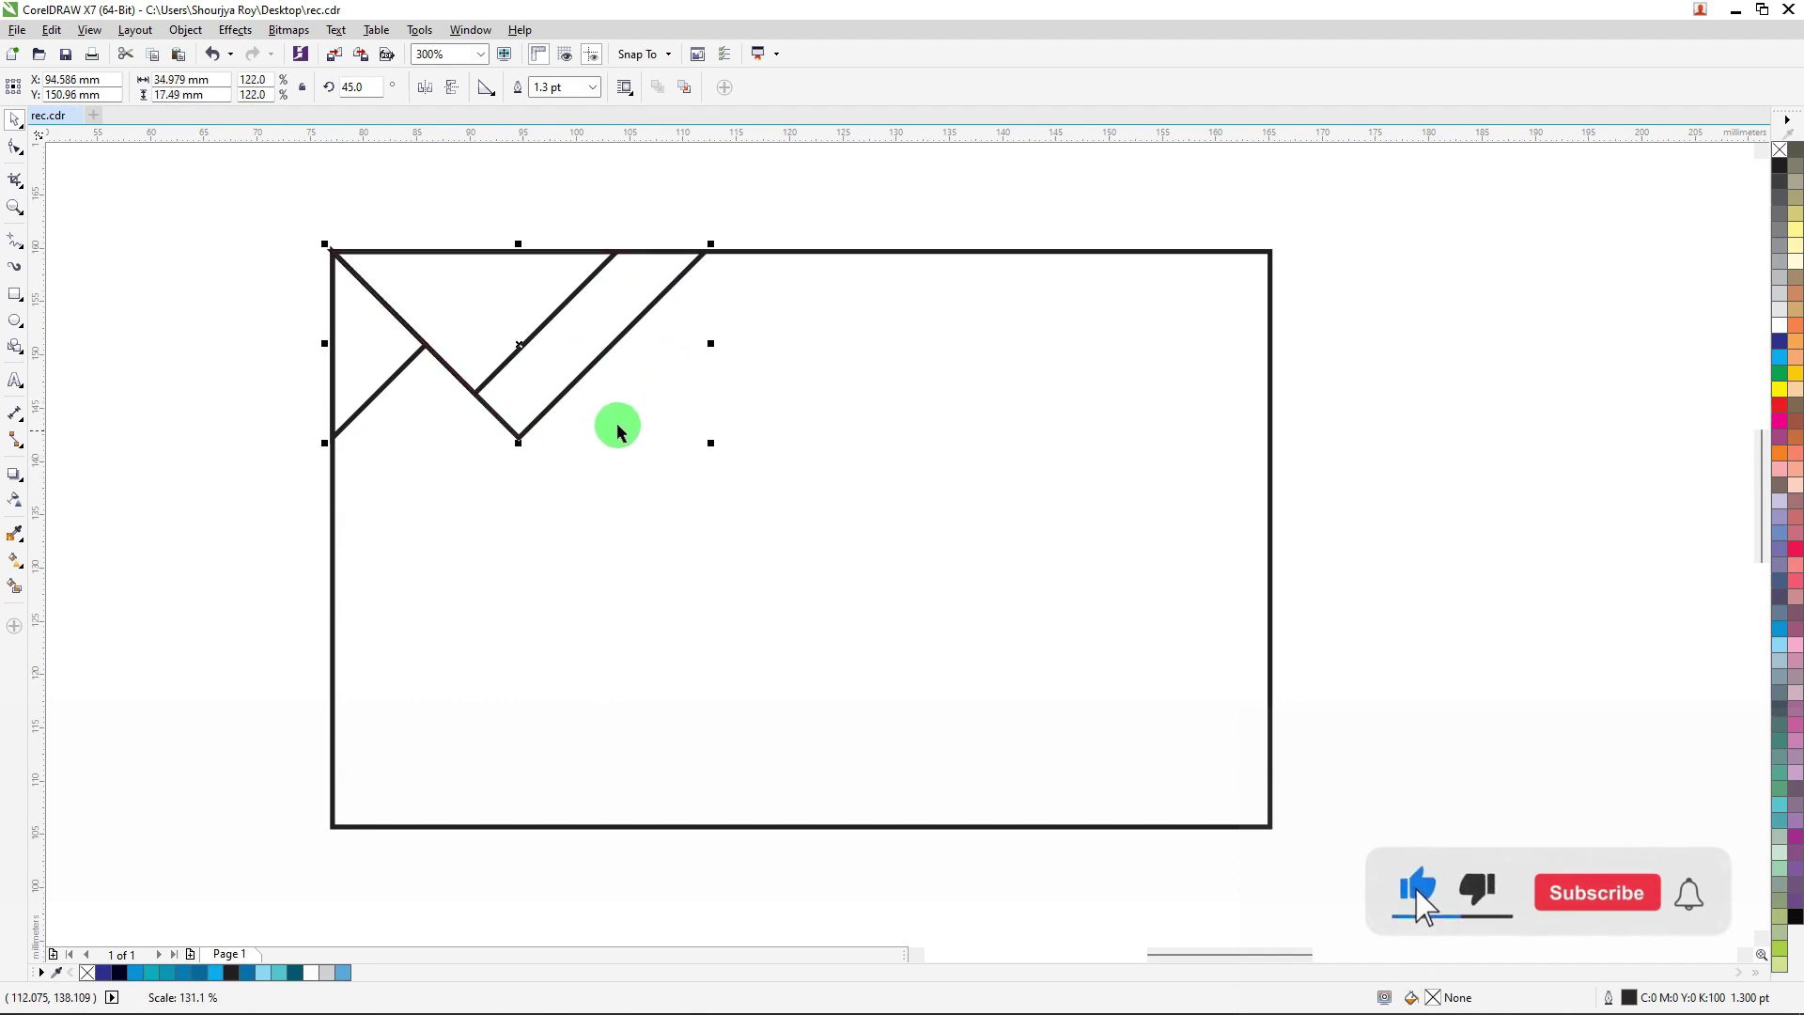
Step: Nudge the largest triangle left and up until it overhangs the rectangle's upper-left corner, with its tip left of the other downward-pointing triangle's tip
key(Left)
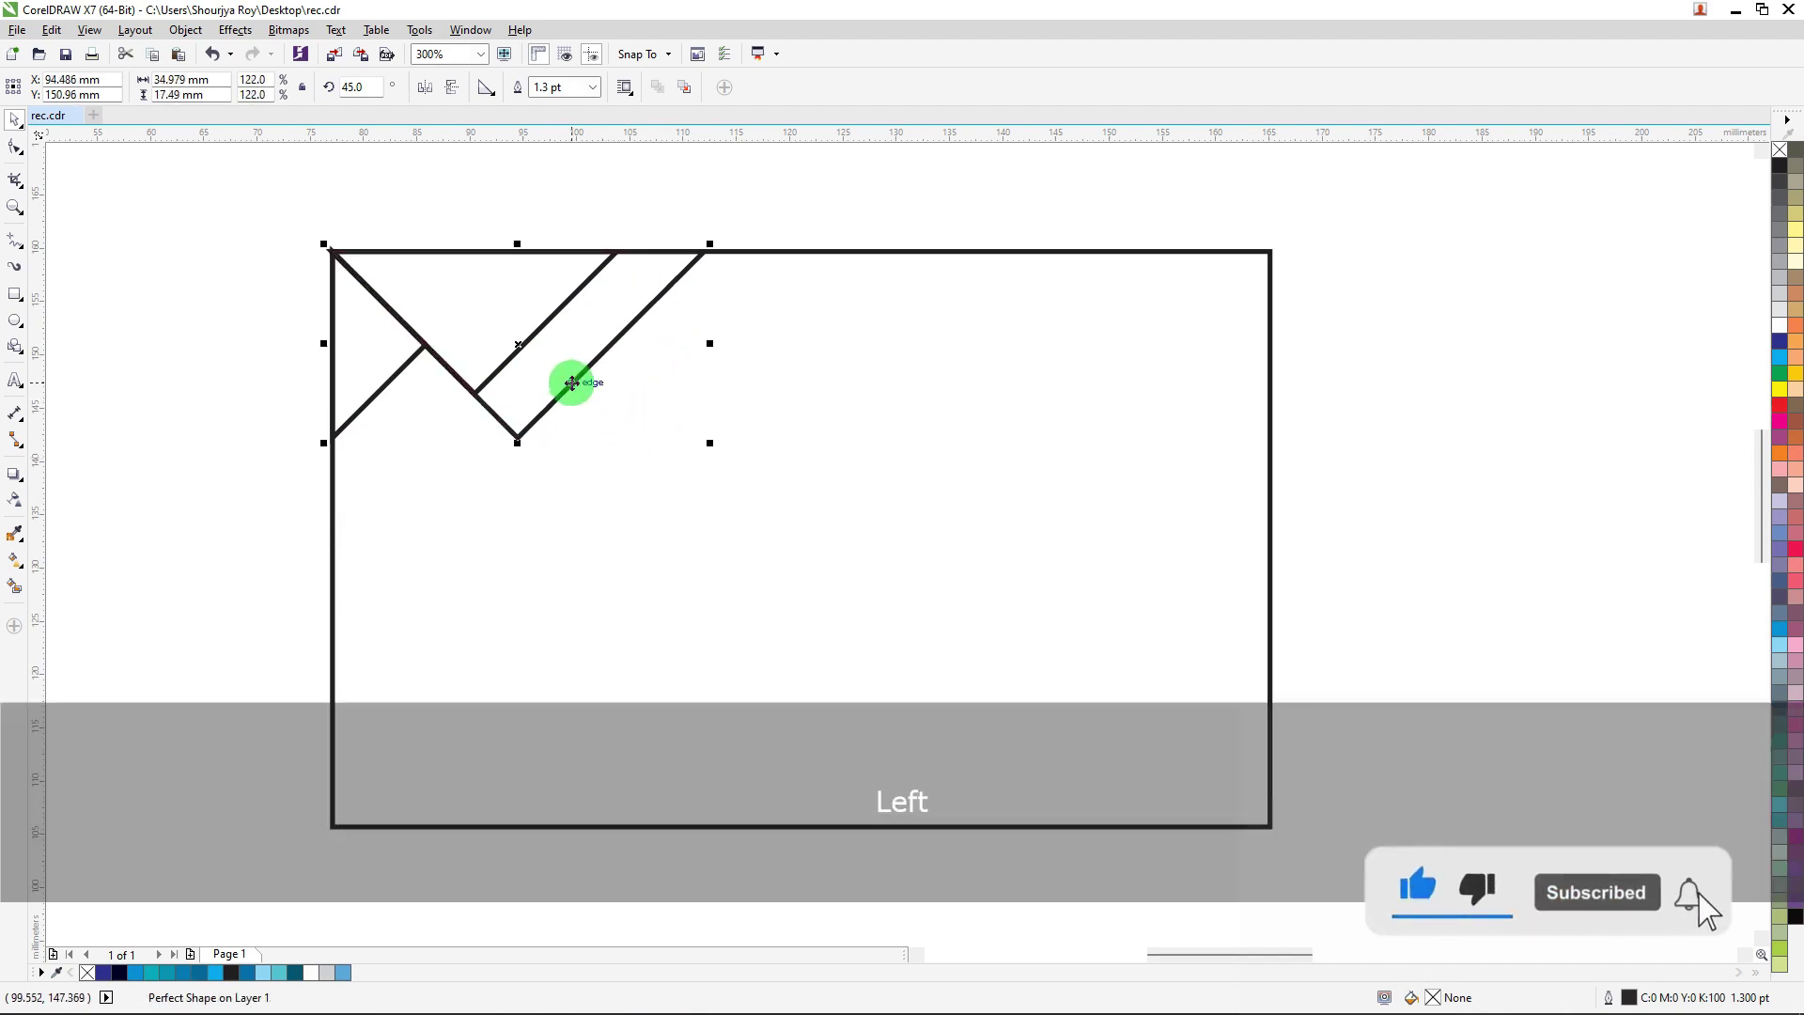
key(Left)
key(Left)
key(Left)
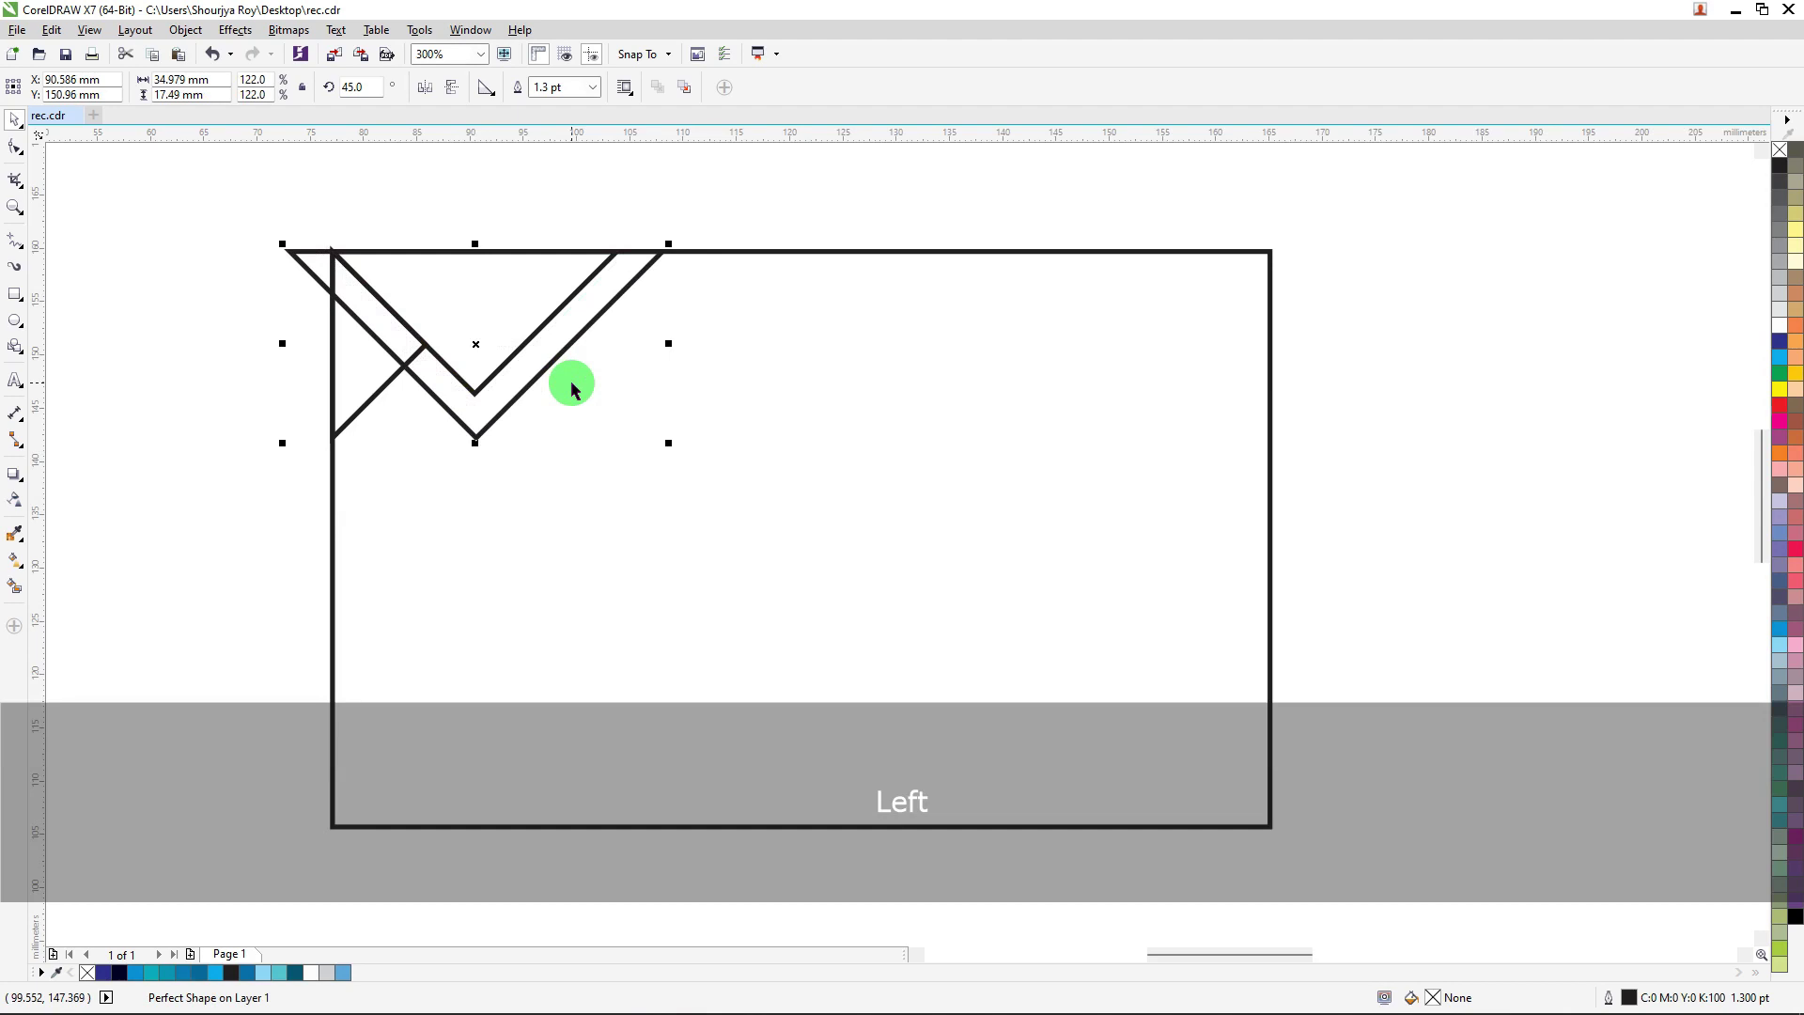
key(Up)
key(Up)
key(Up)
key(Up)
key(Up)
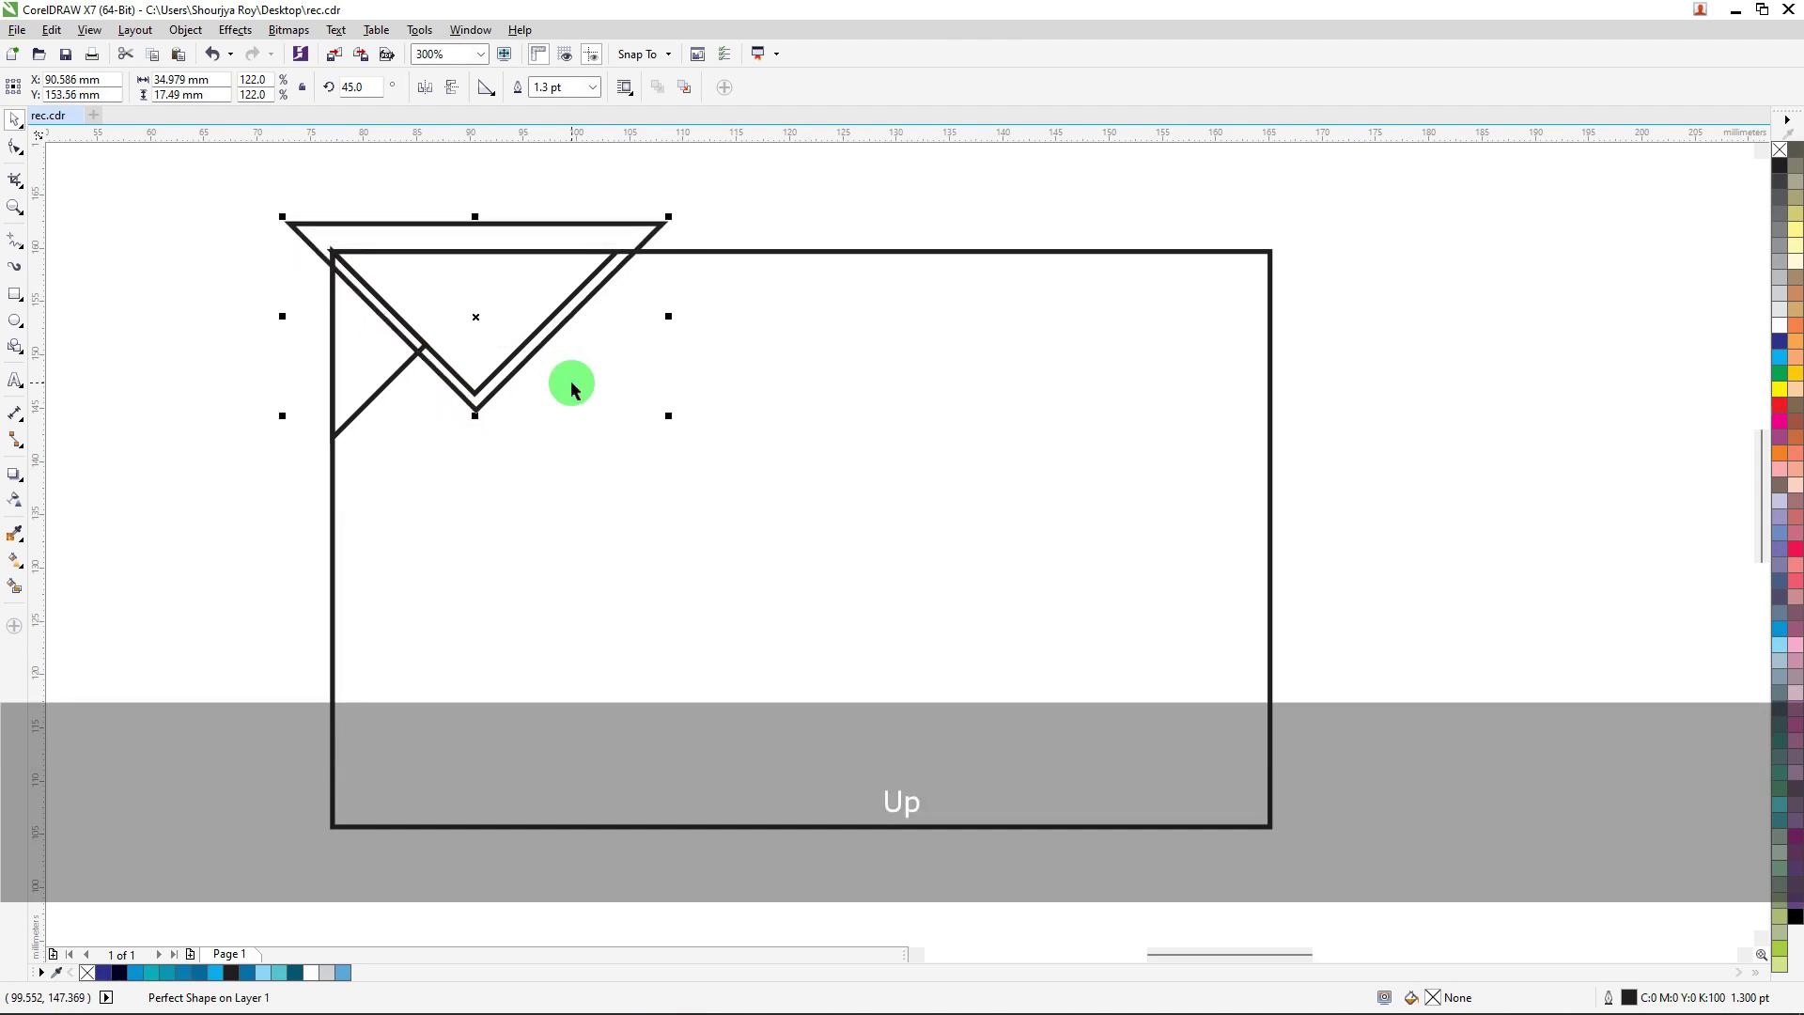
key(Left)
key(Left)
key(Left)
key(Left)
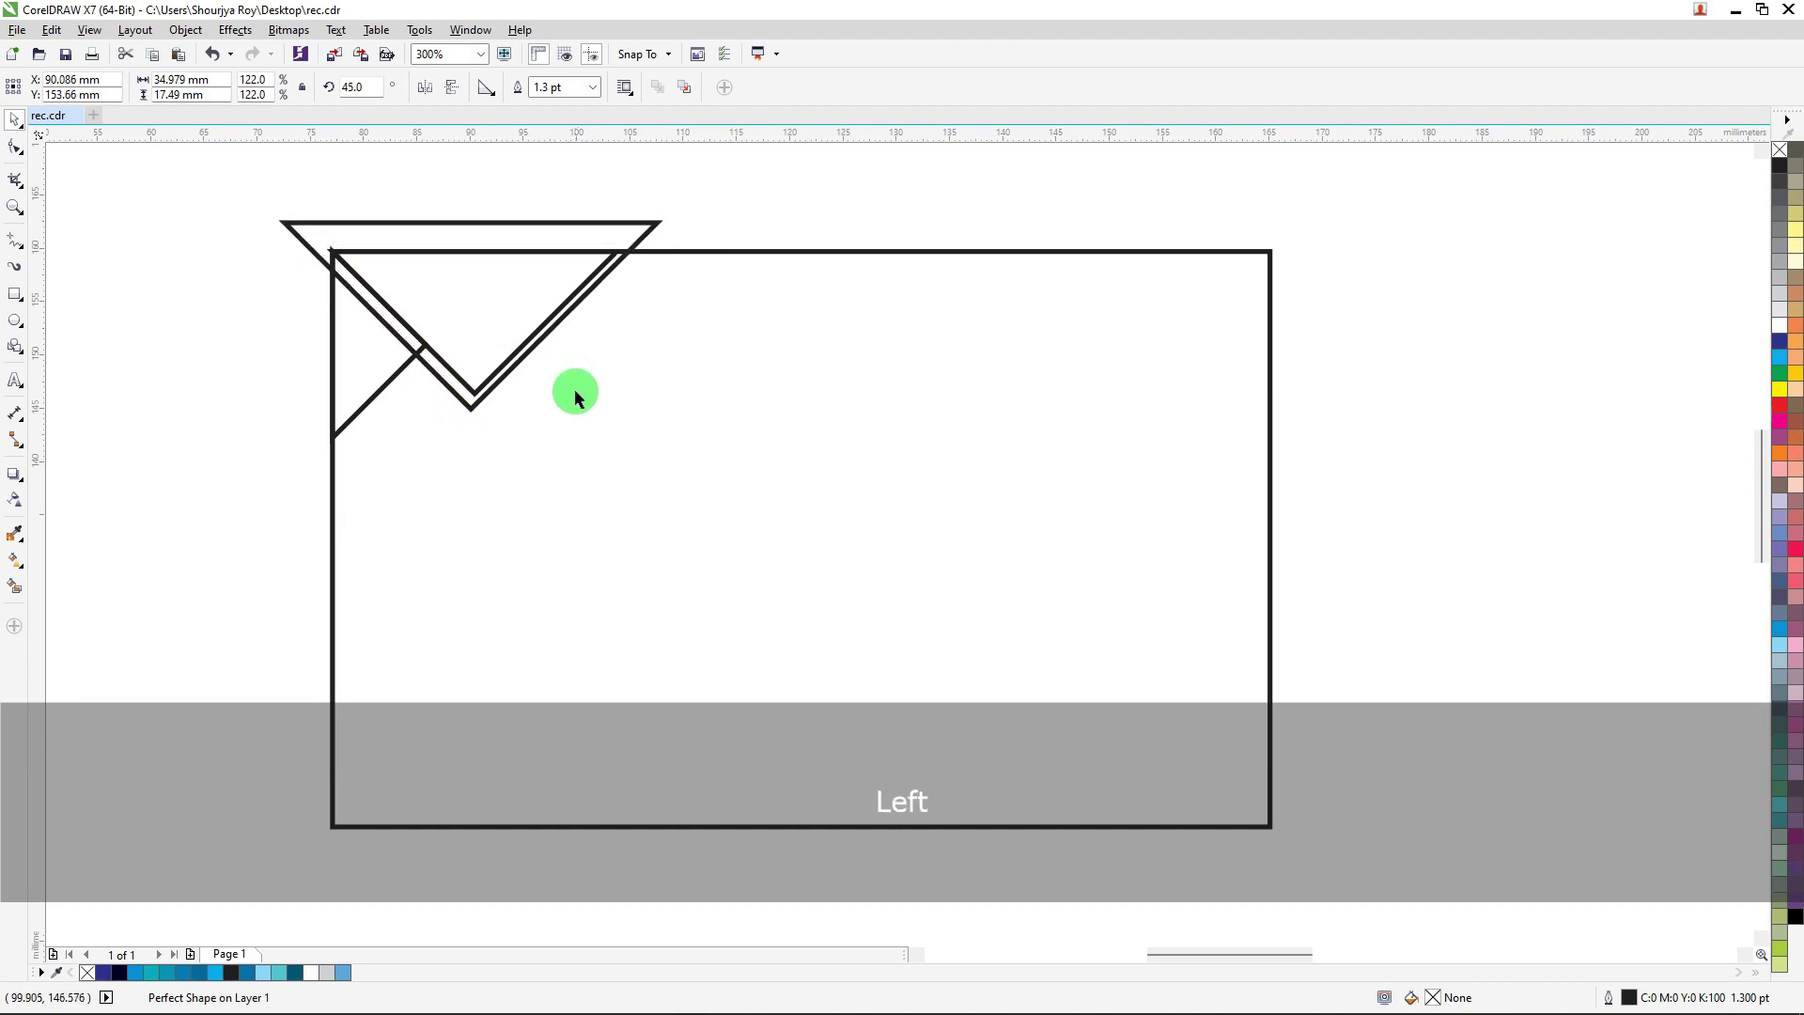
key(Left)
key(Left)
key(Left)
key(Left)
key(Left)
key(Up)
key(Up)
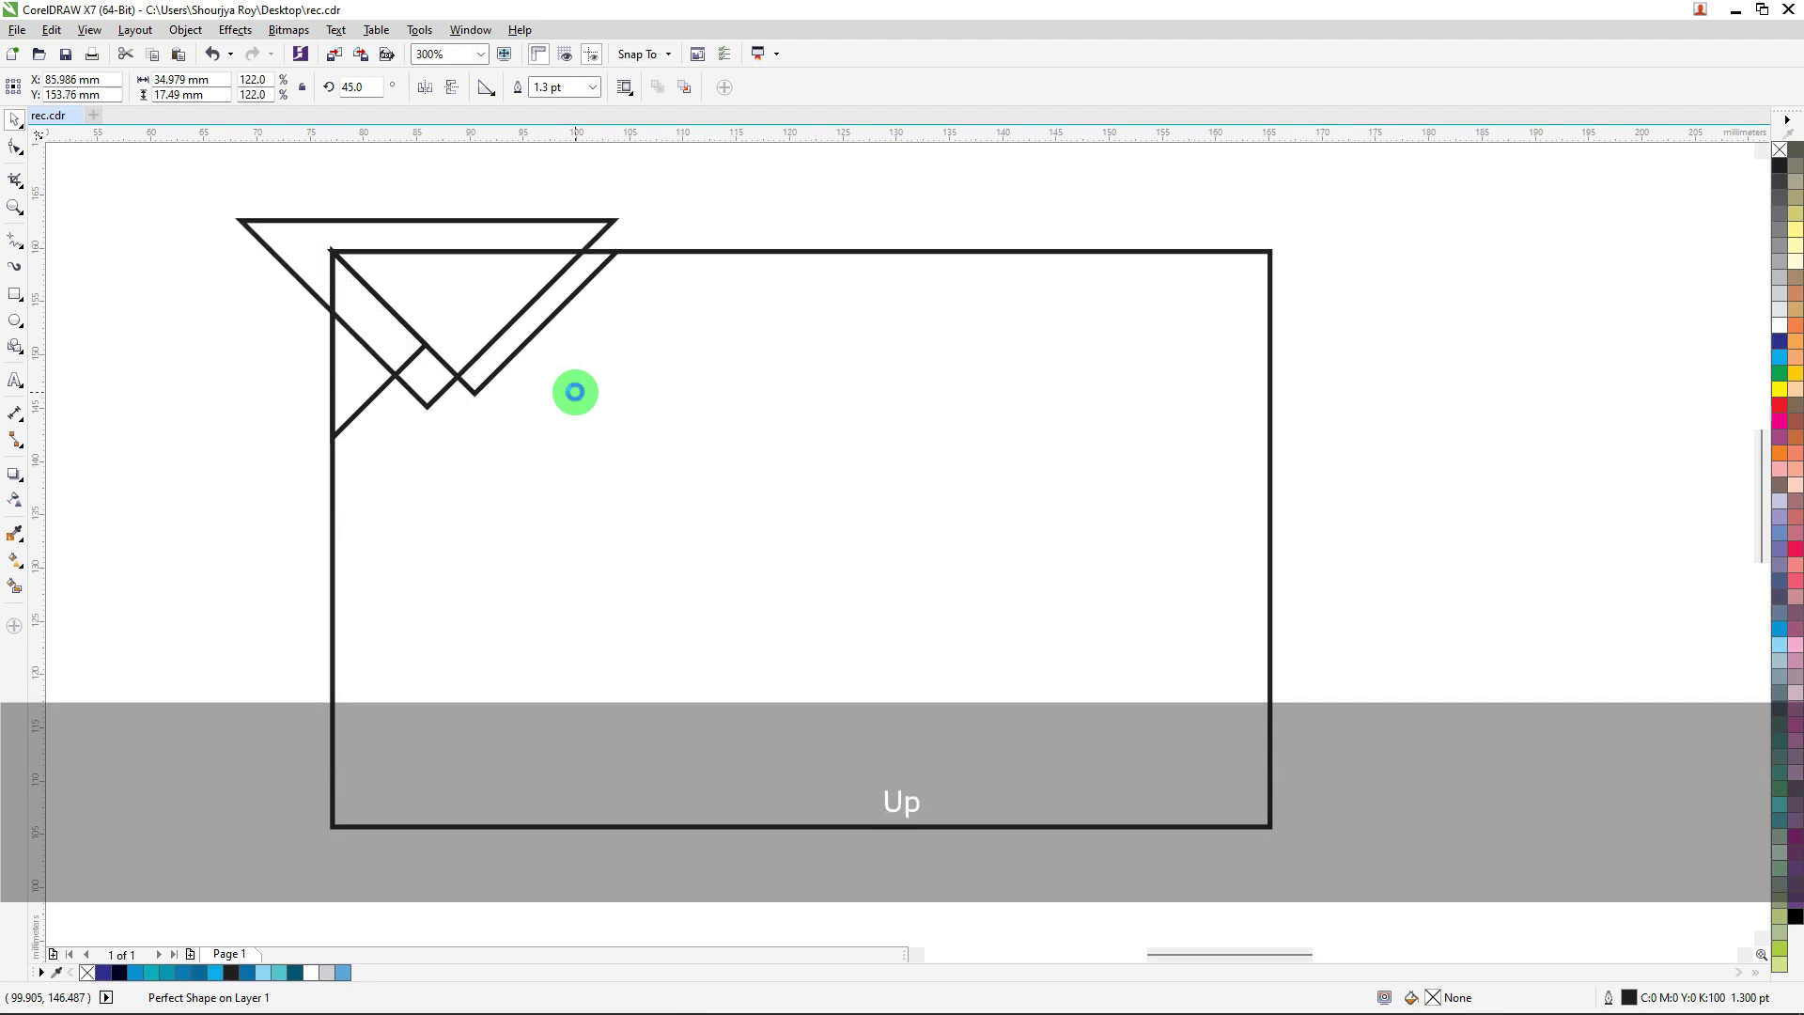
key(Left)
key(Left)
key(Left)
key(Left)
key(Left)
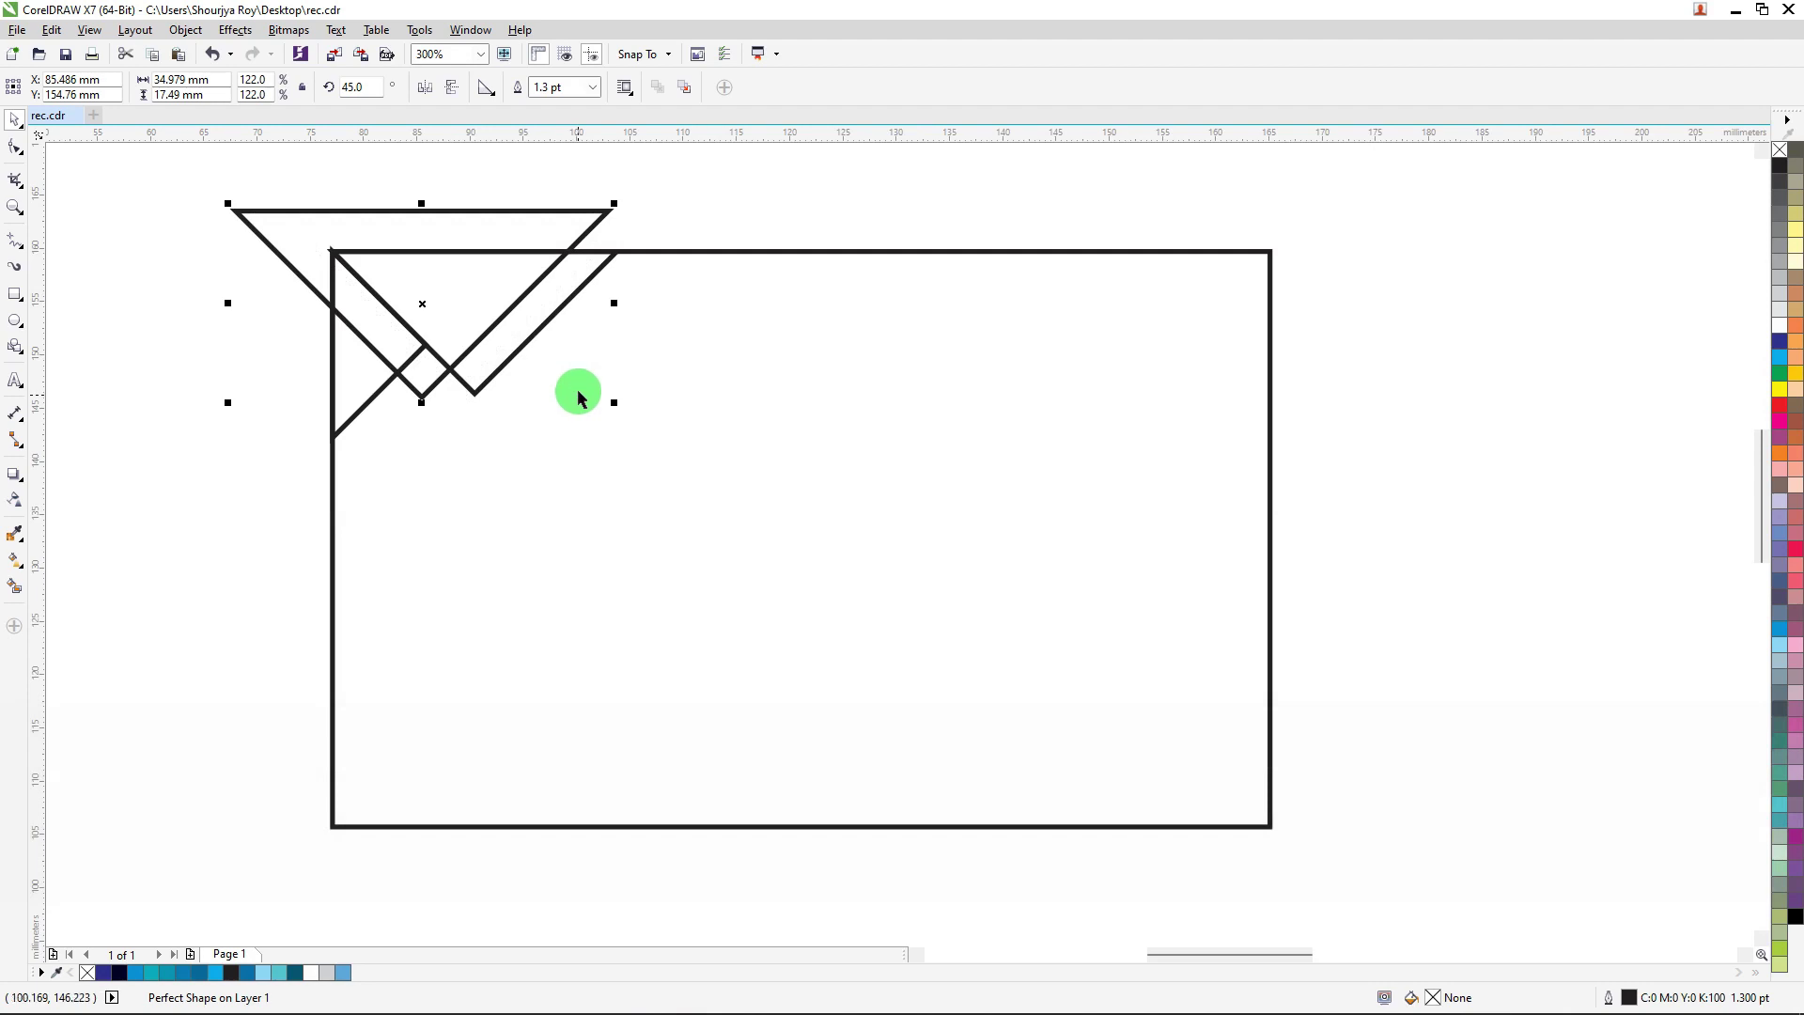
Step: Enlarge the triangle inside the rectangle's top edge to about 29.3 × 14.7 mm and nudge the overhanging triangle slightly left
click(592, 282)
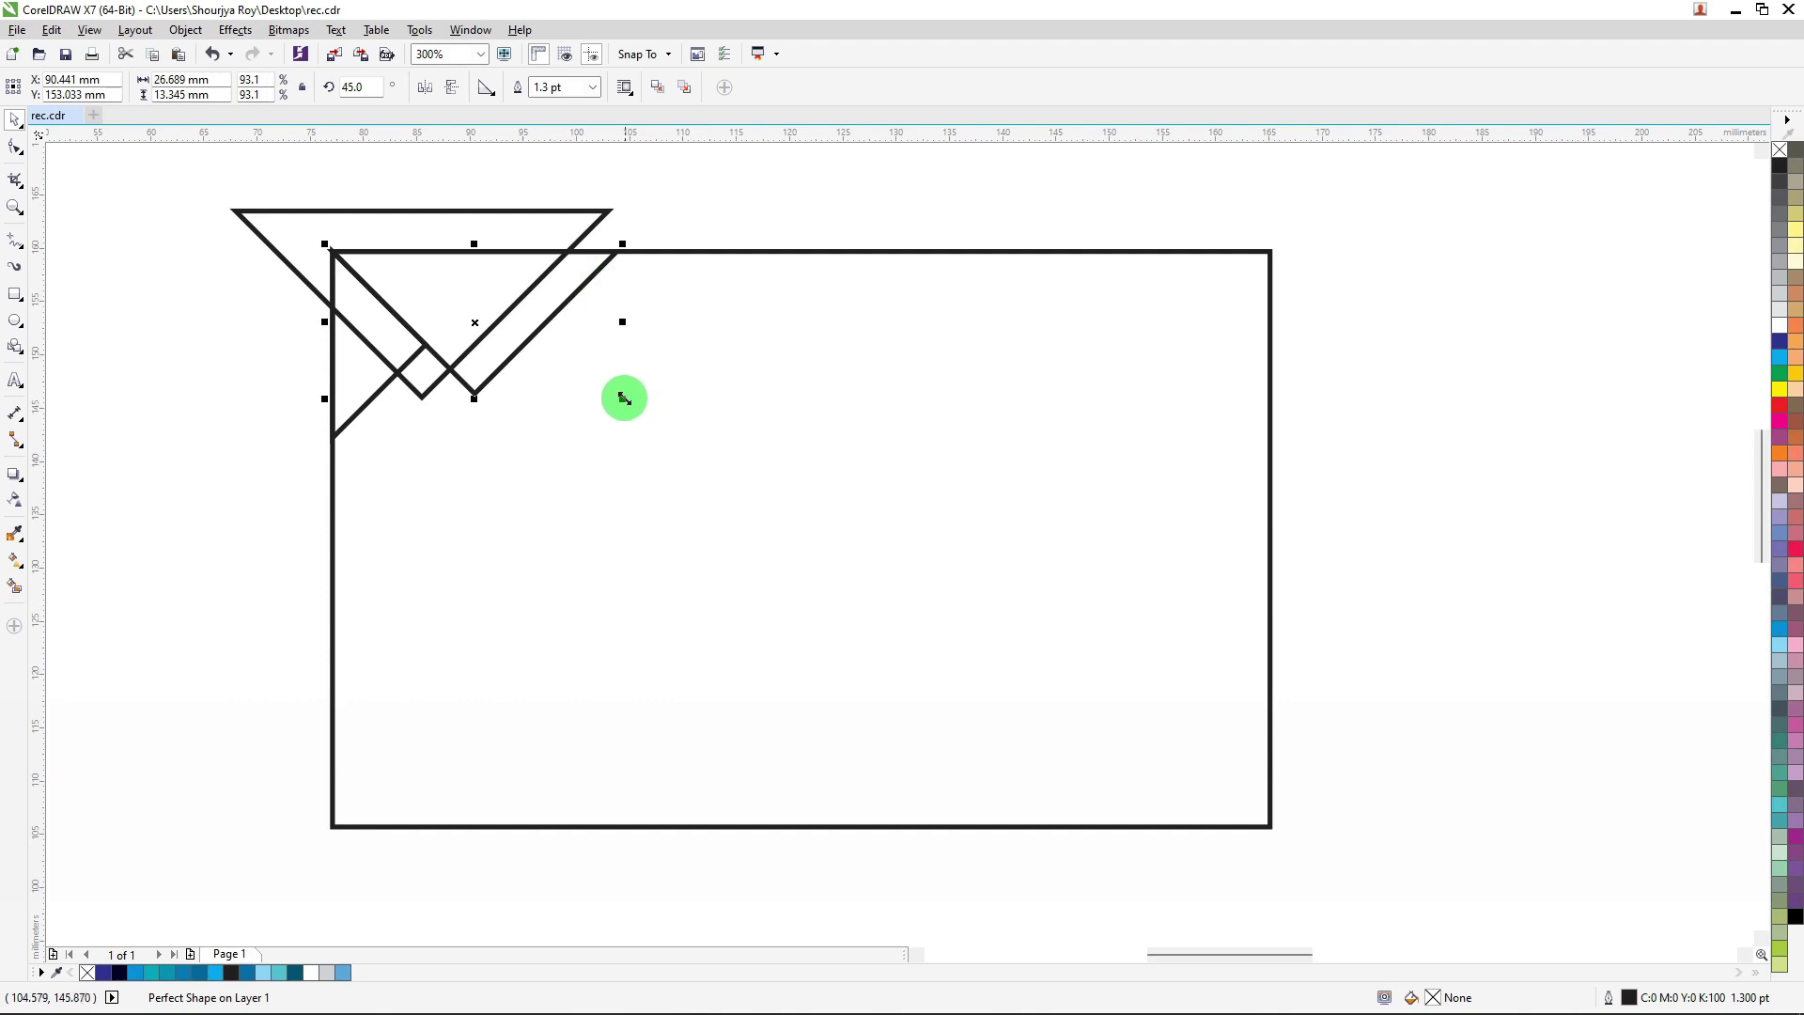
drag(623, 398, 649, 413)
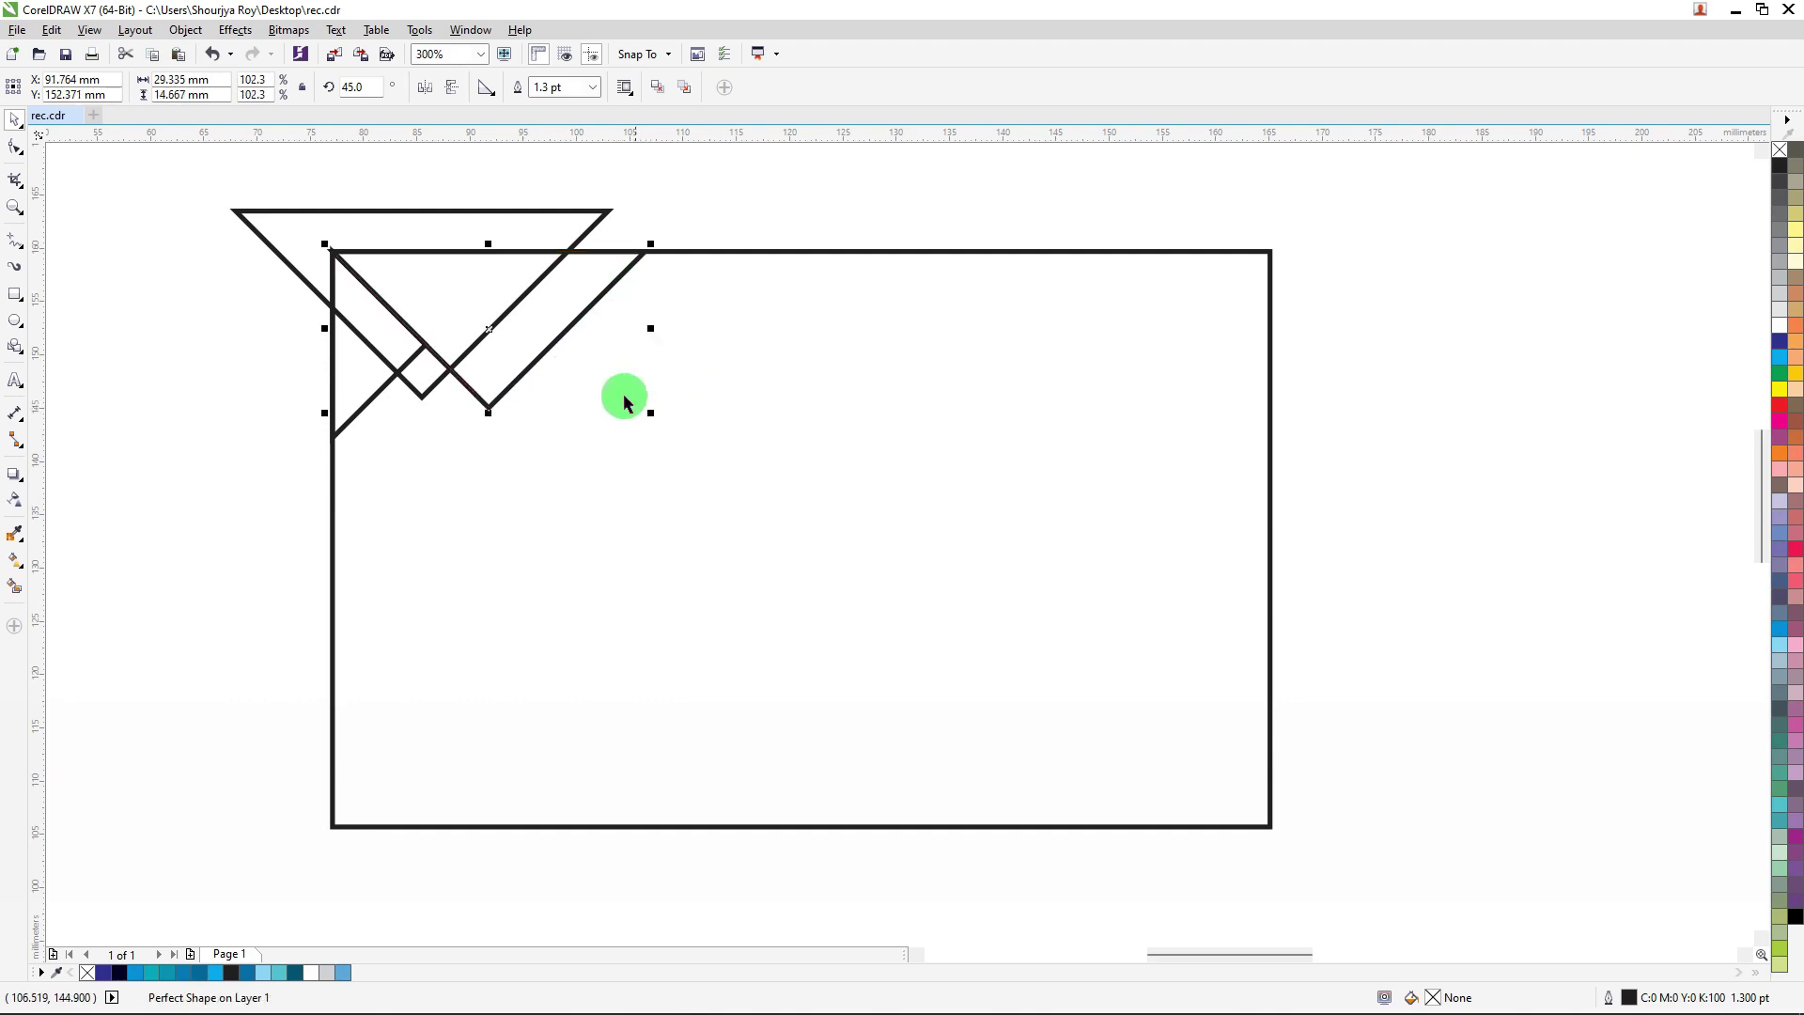
click(461, 219)
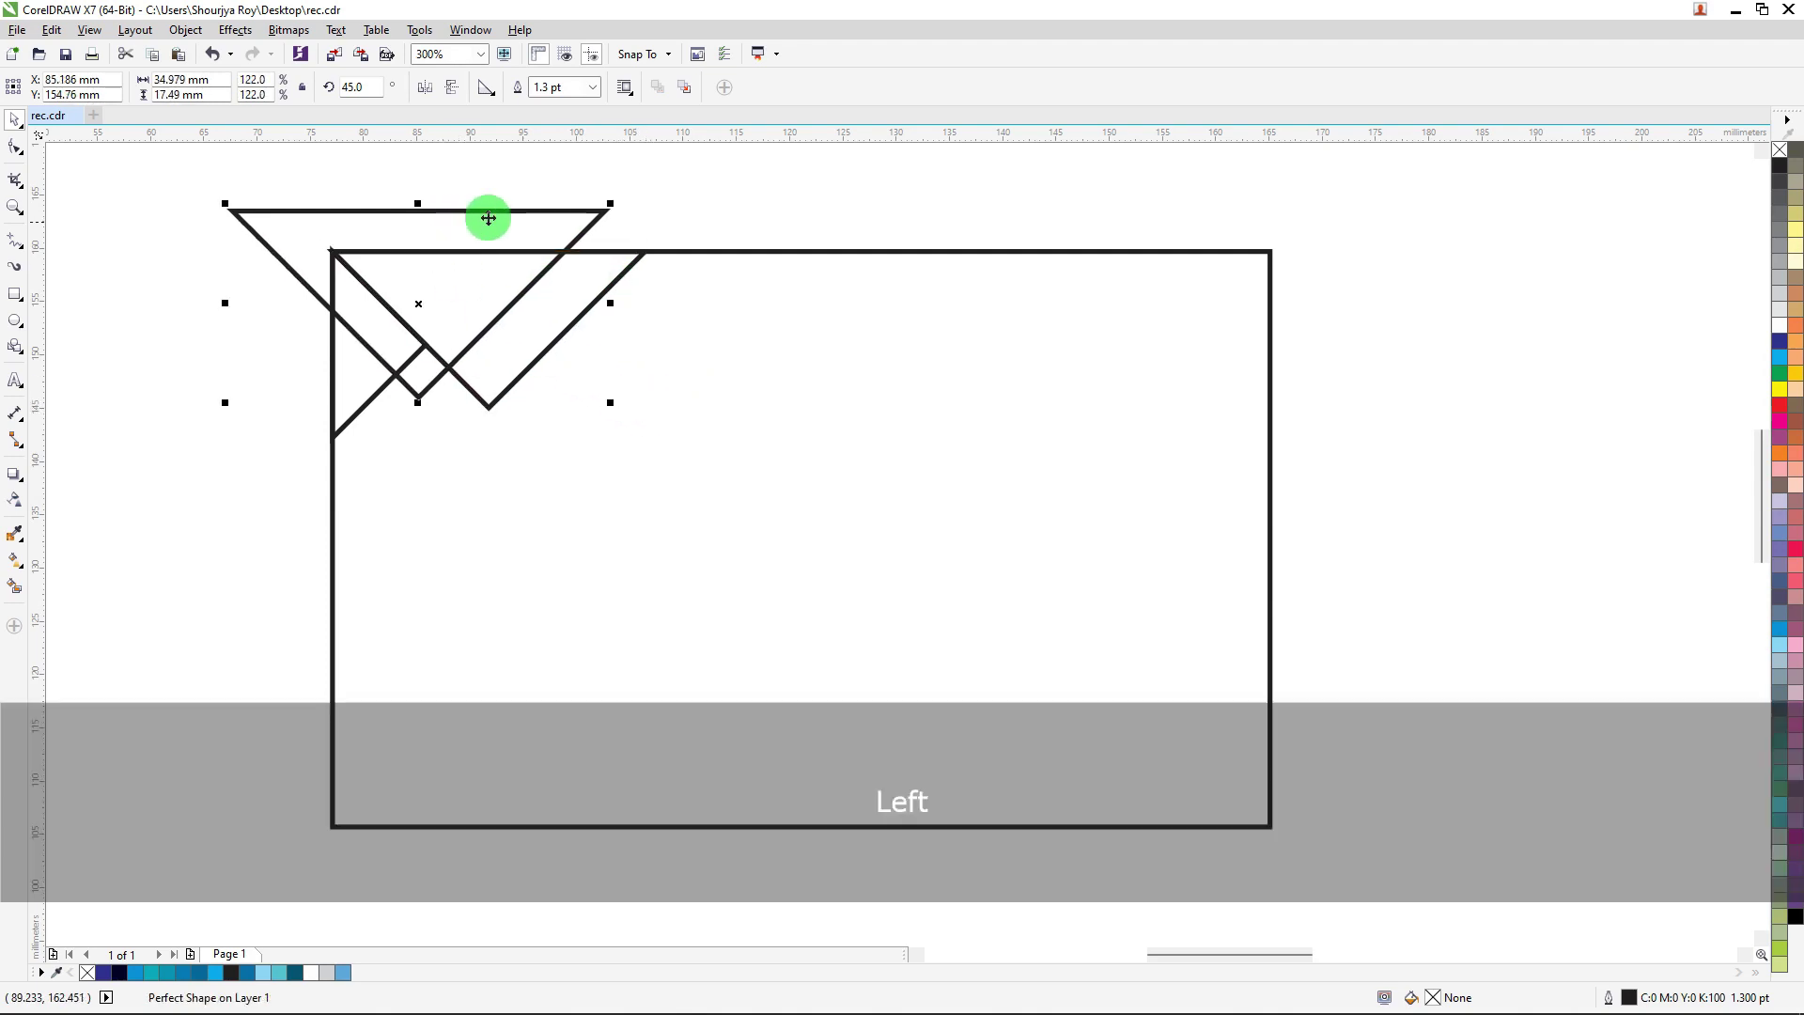
click(709, 201)
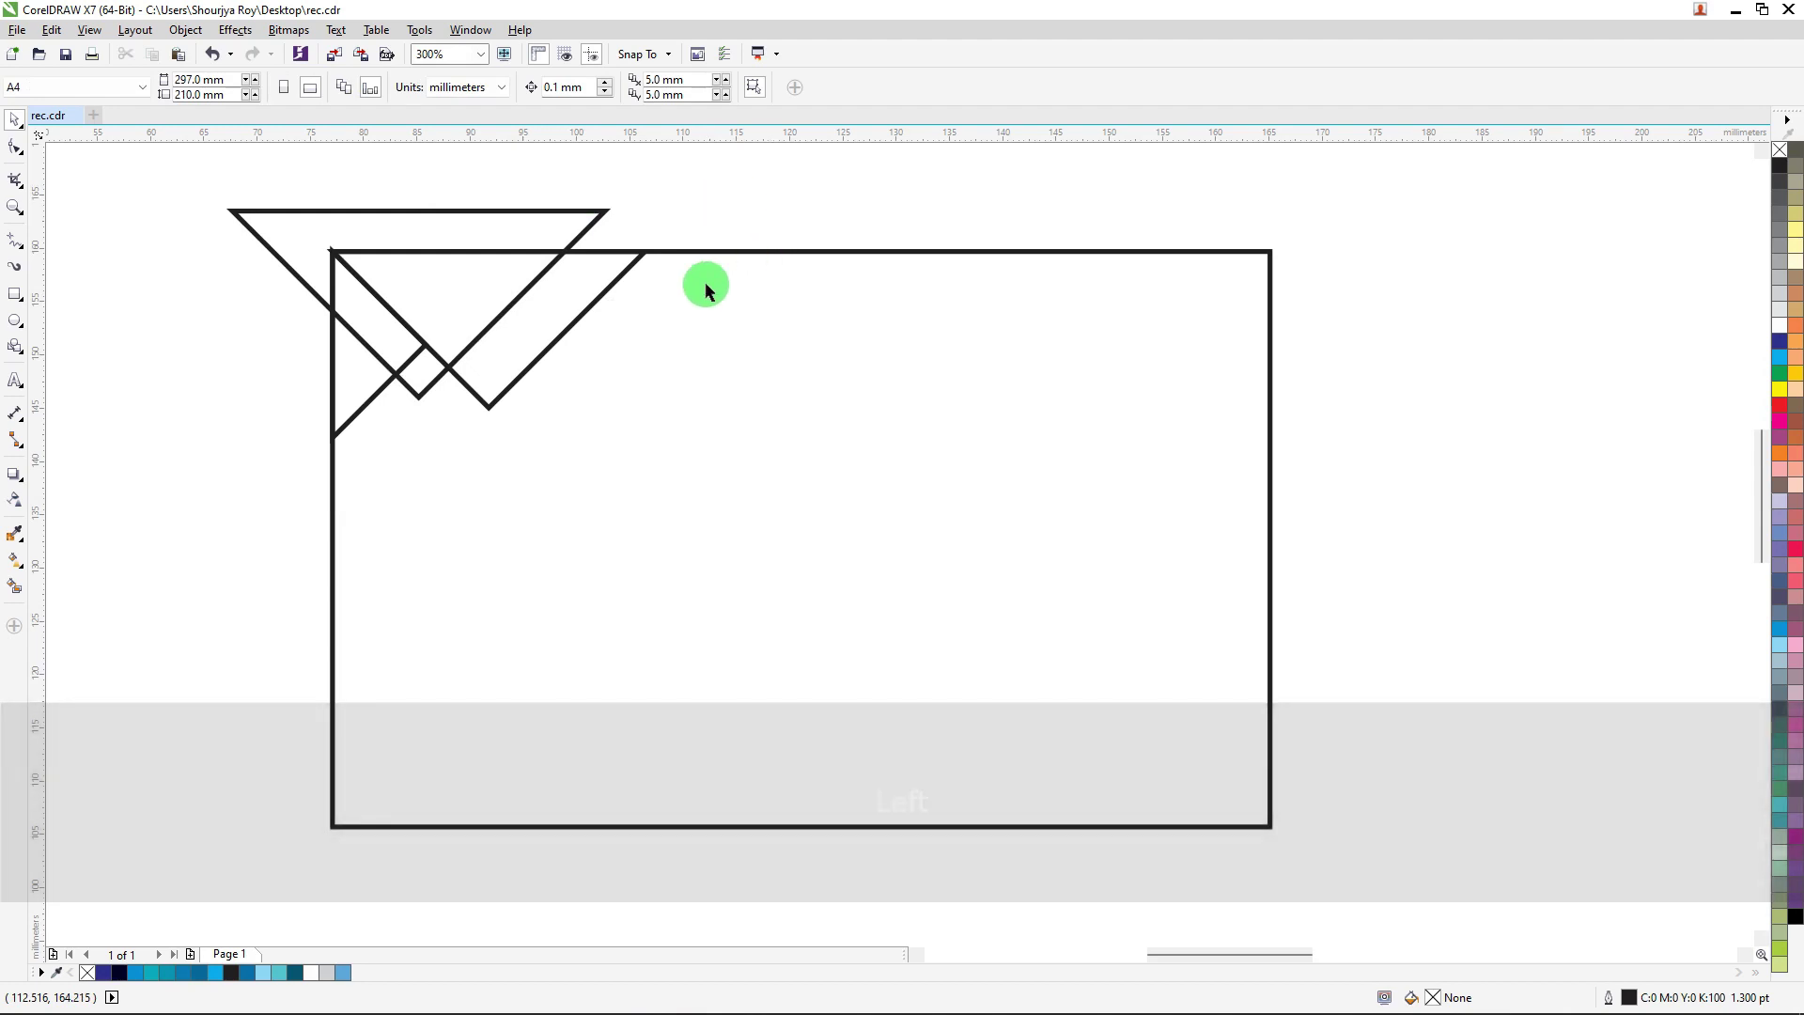
Step: Fill the small triangle on the rectangle's left edge with C100 M30 Y0 K20 and remove its outline
click(363, 405)
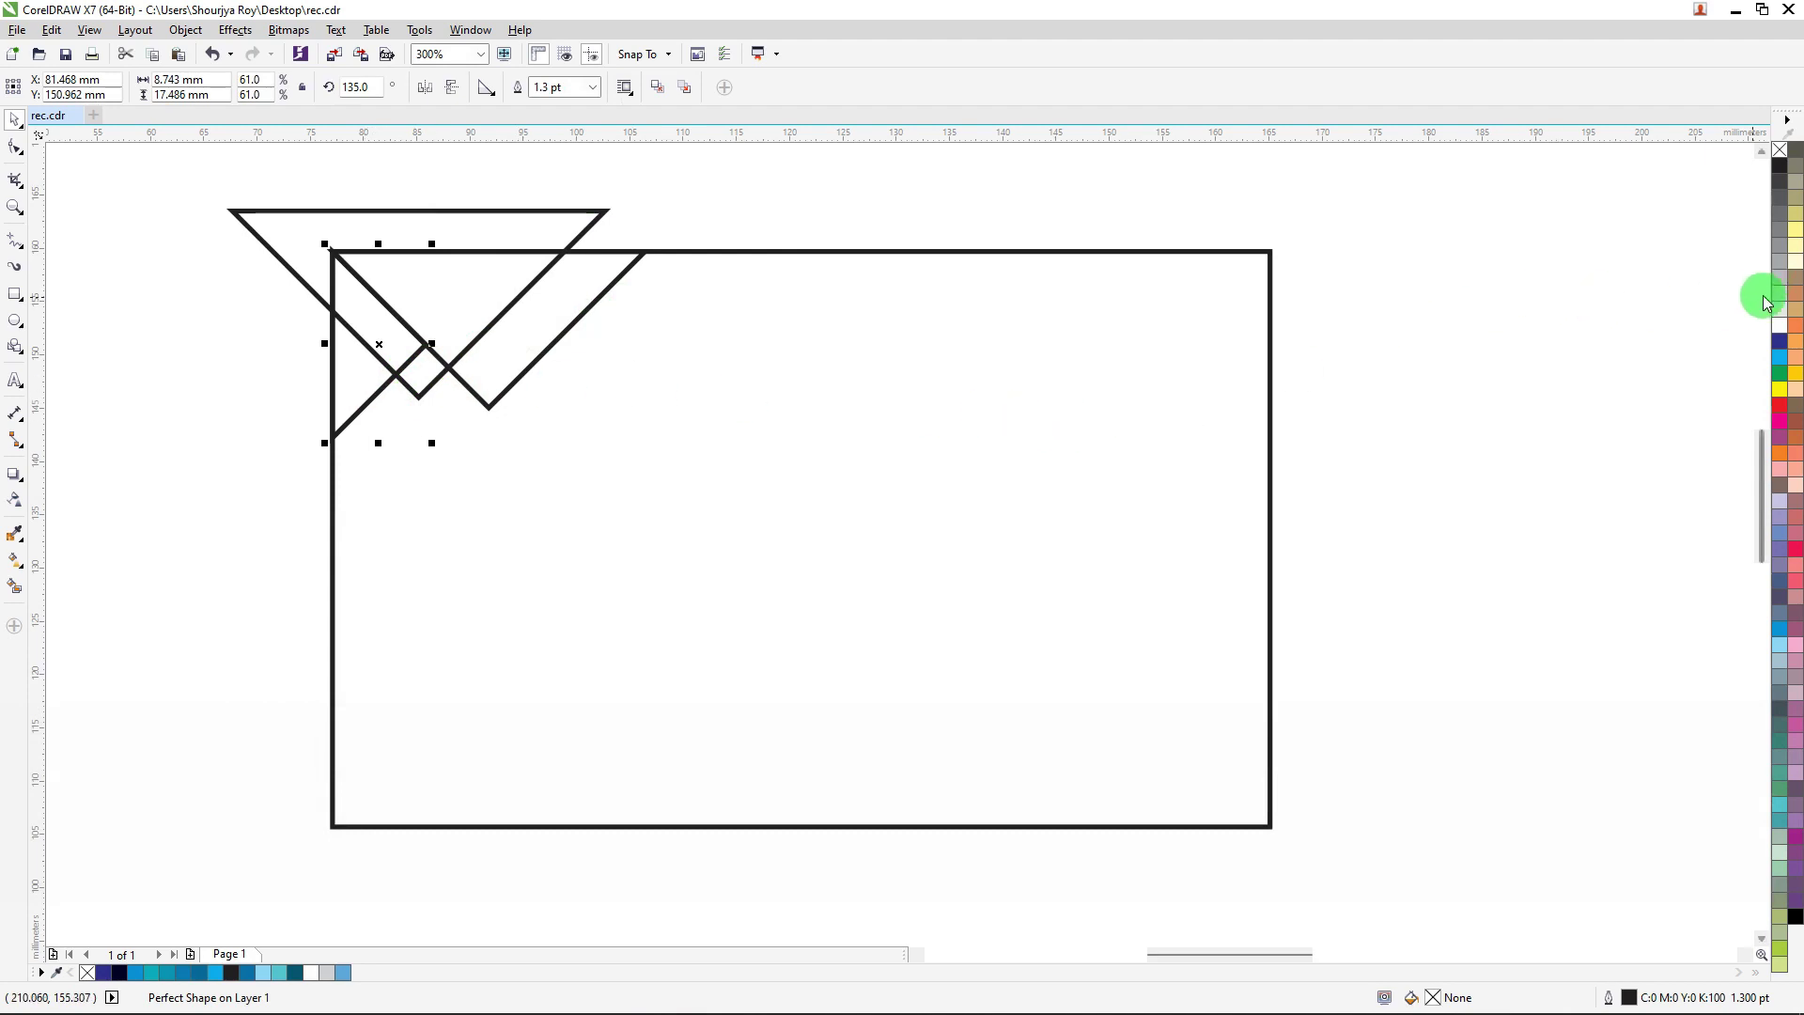
click(1779, 362)
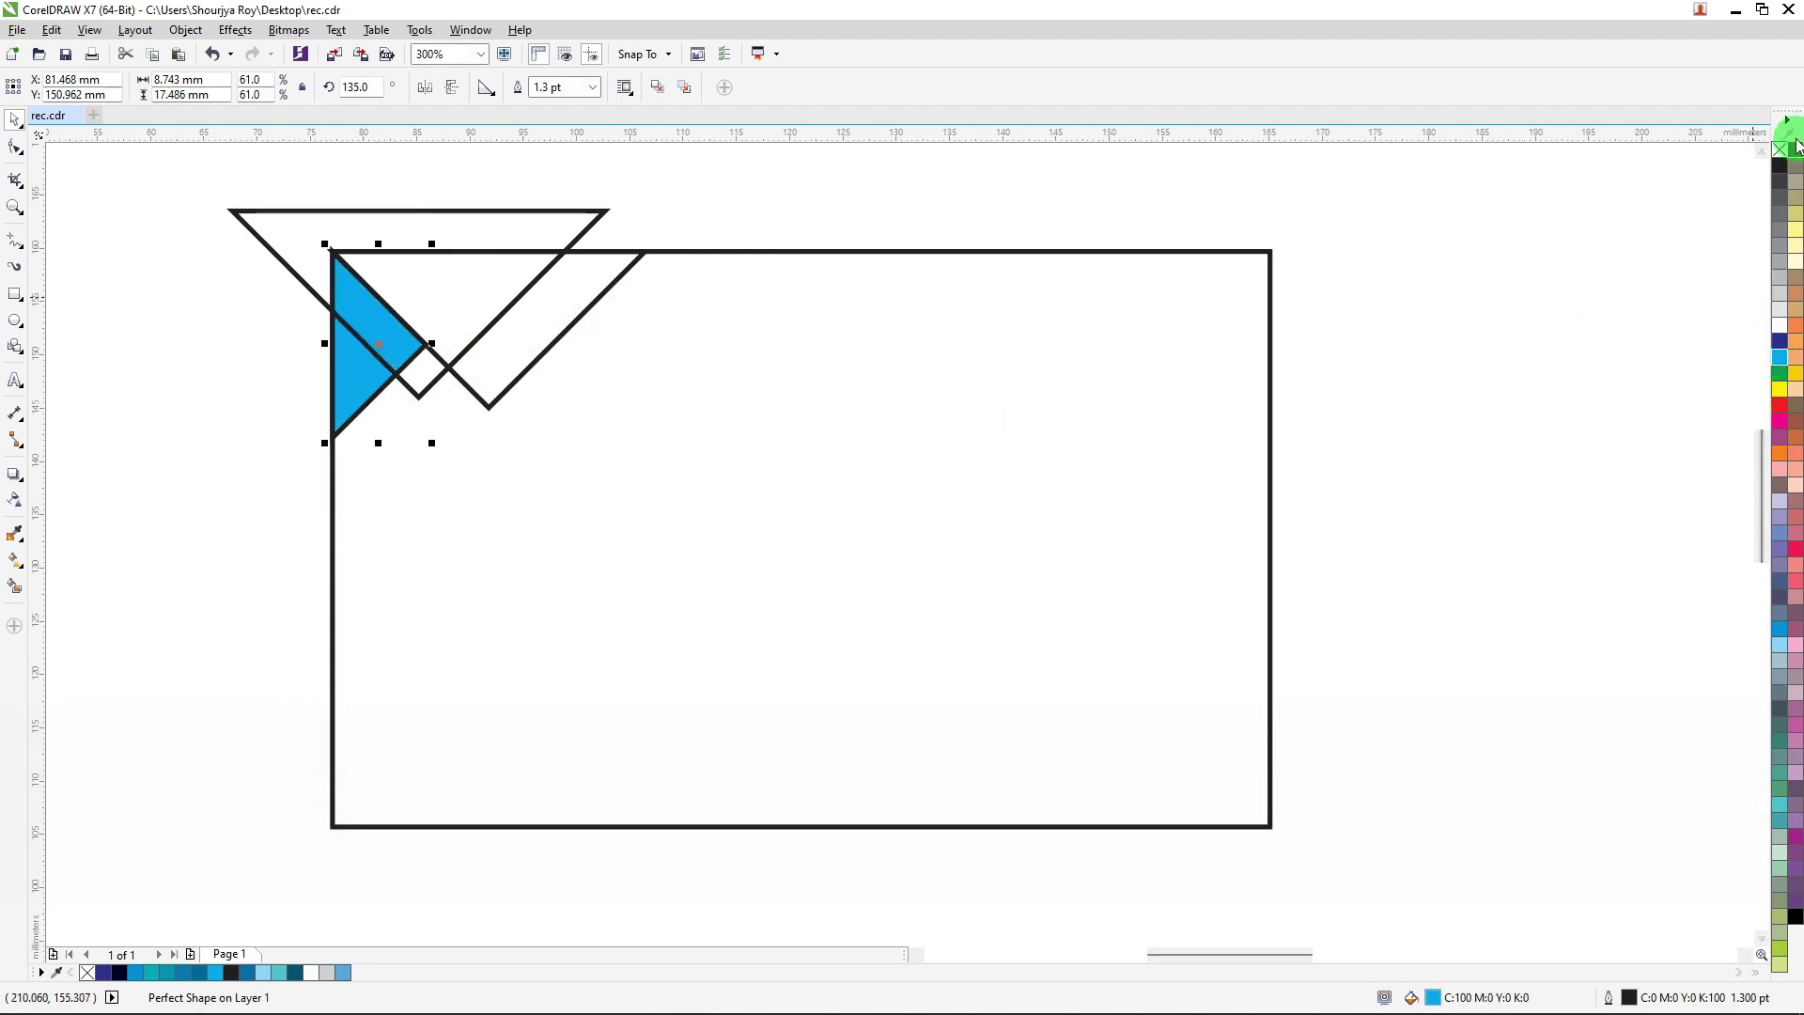
right_click(1779, 152)
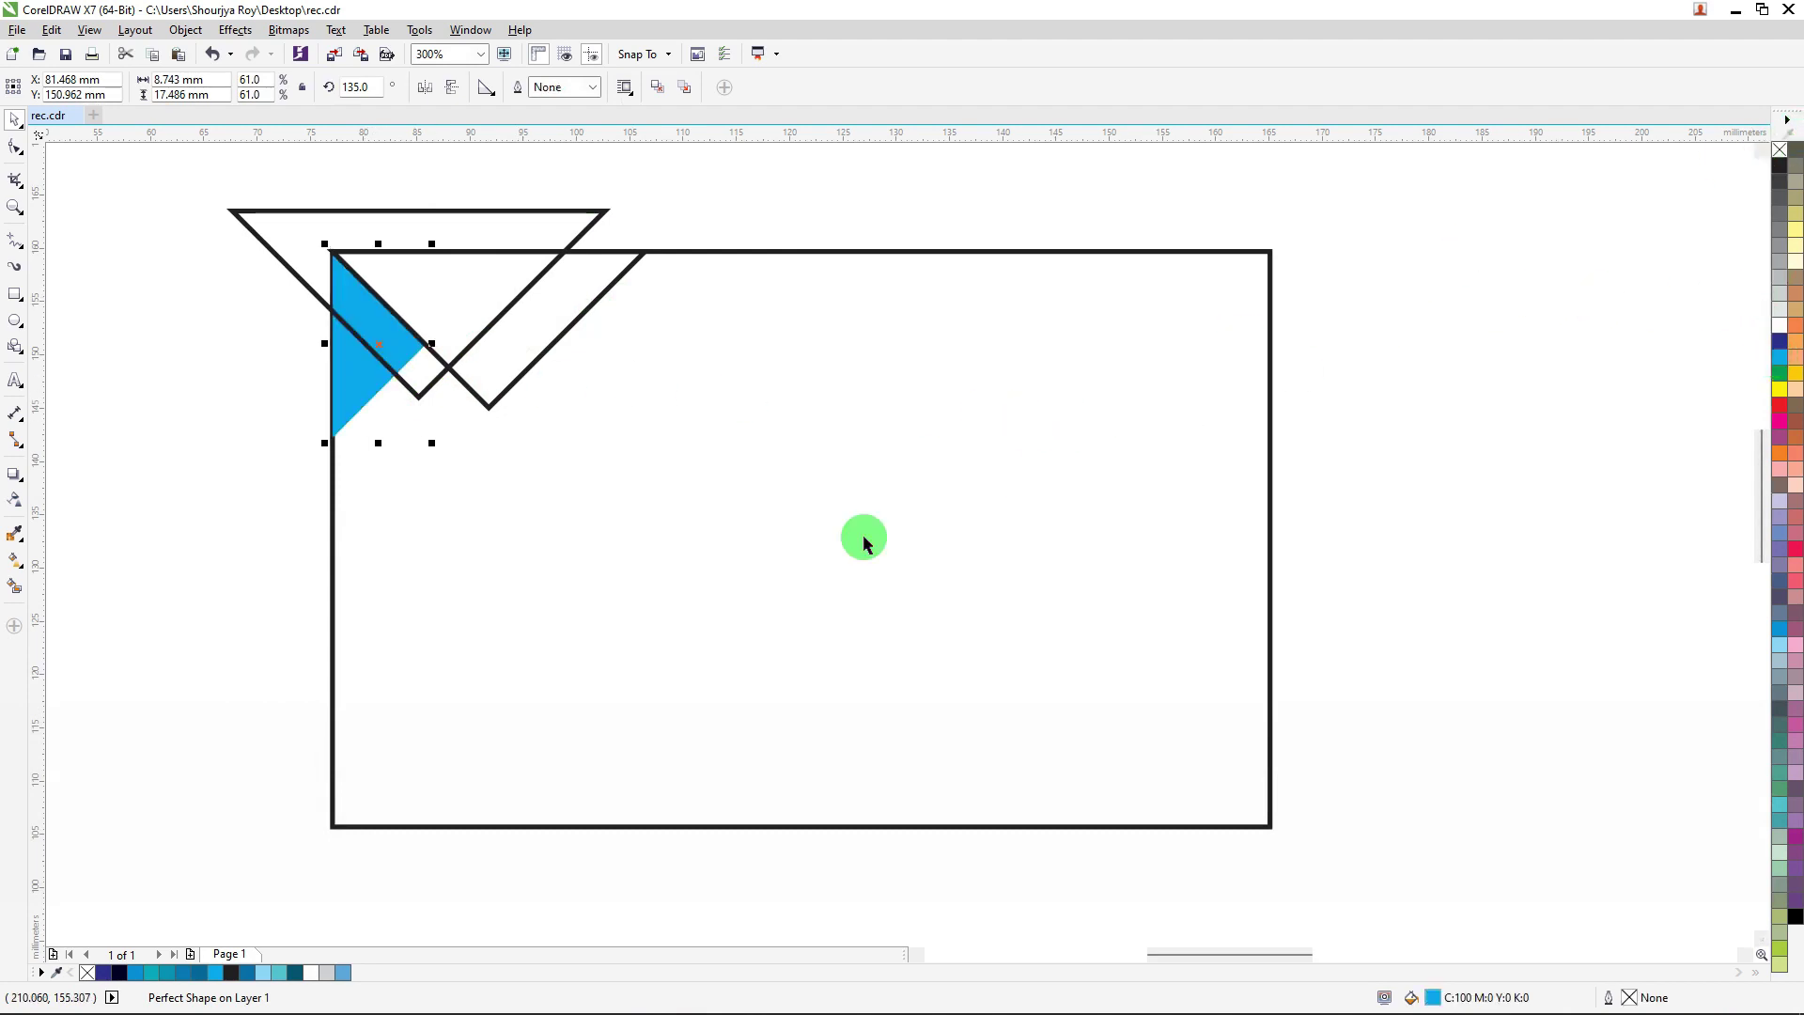
double_click(1434, 998)
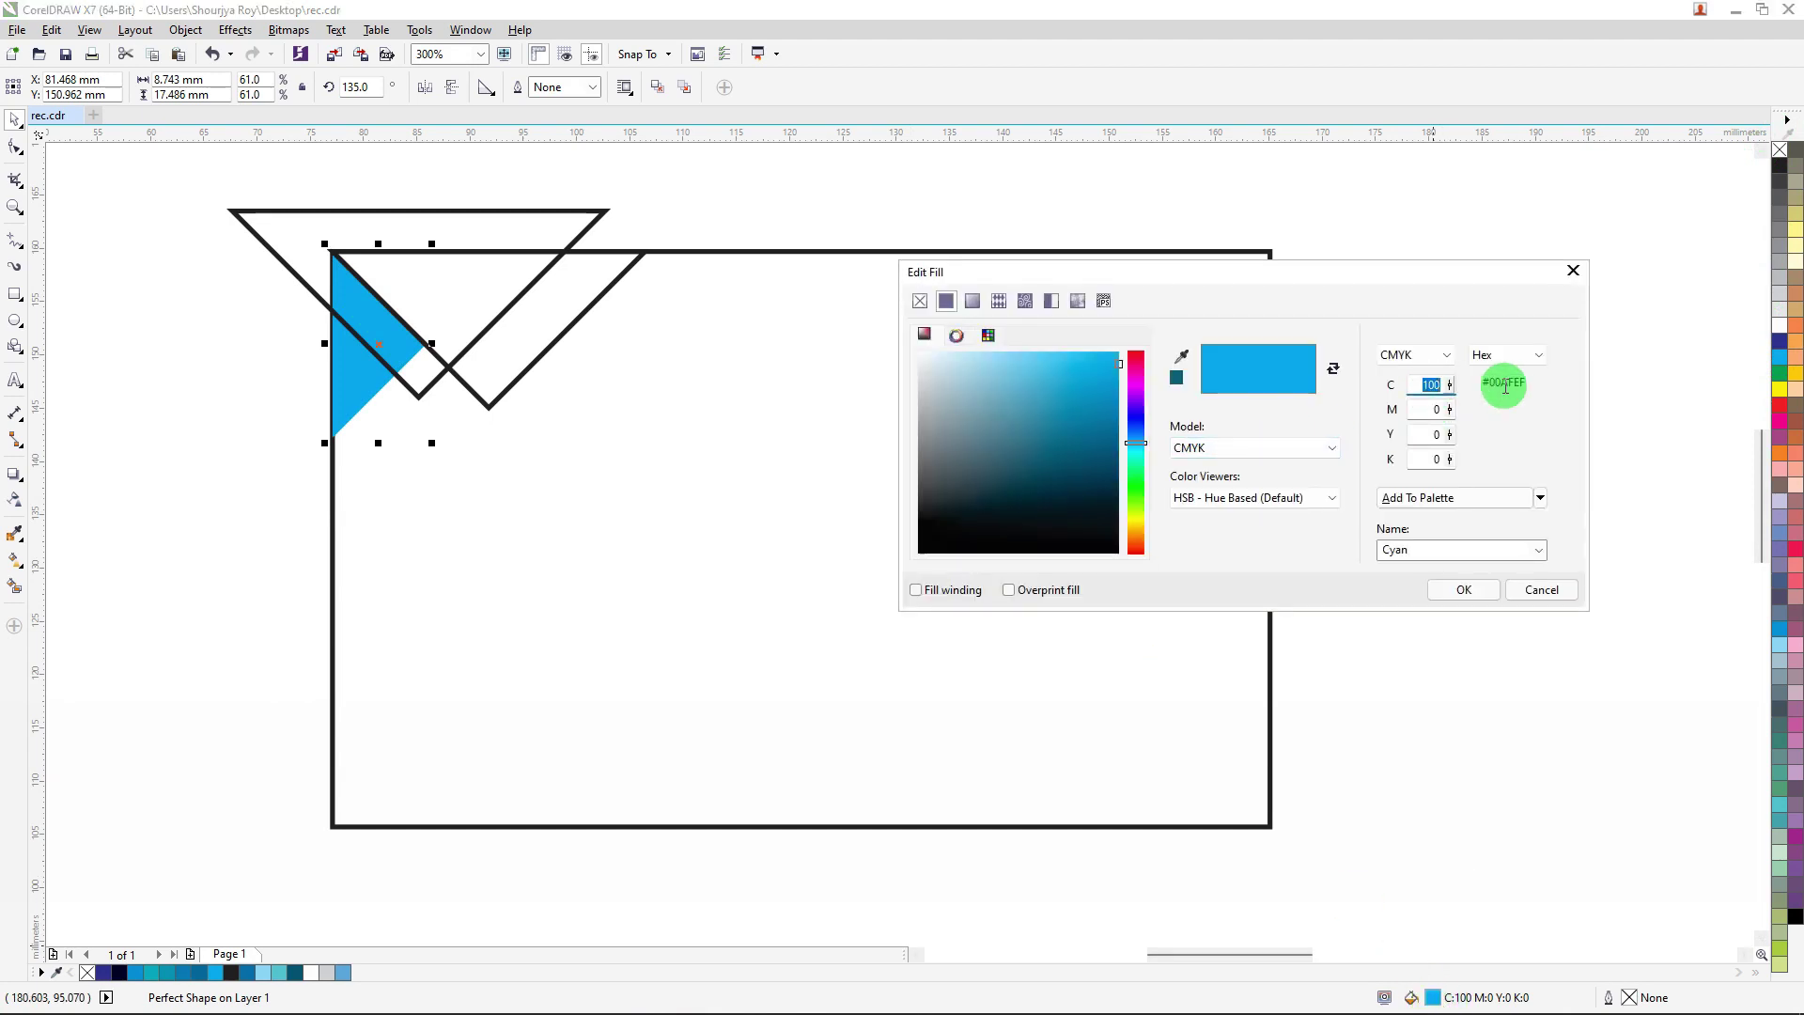
key(Tab)
text(30)
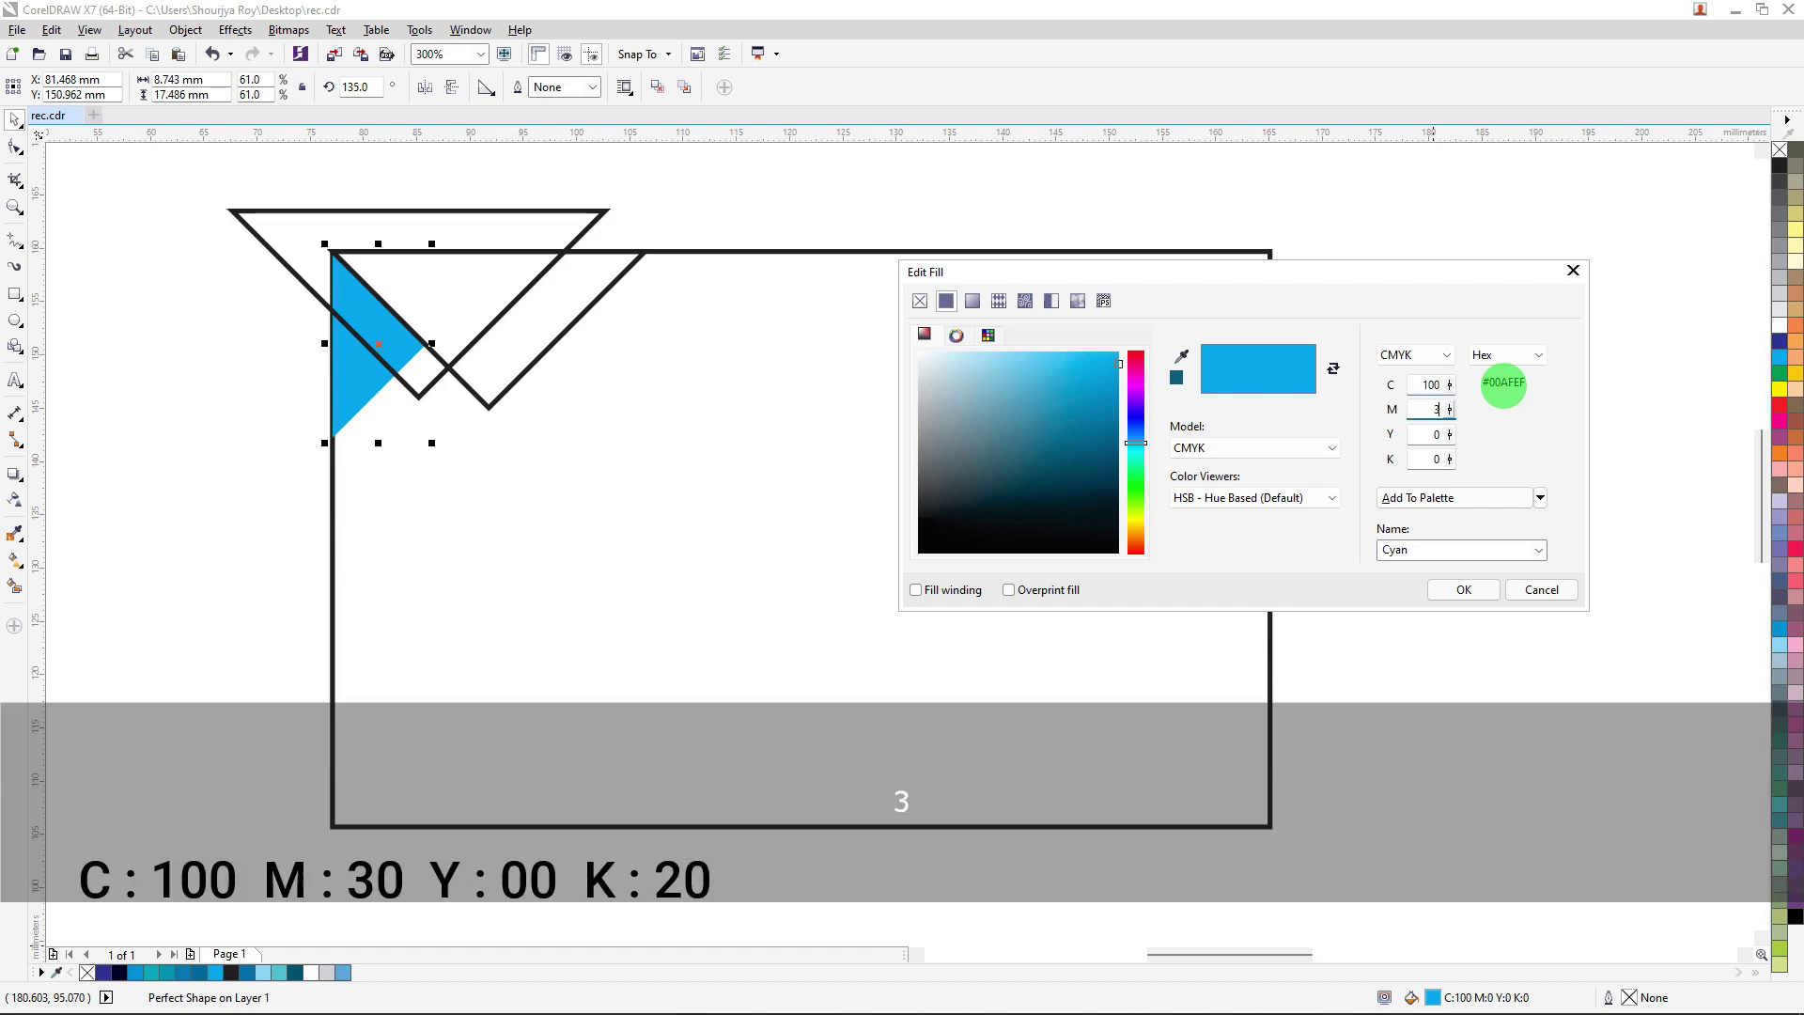
key(Tab)
text(20)
key(shift+Tab)
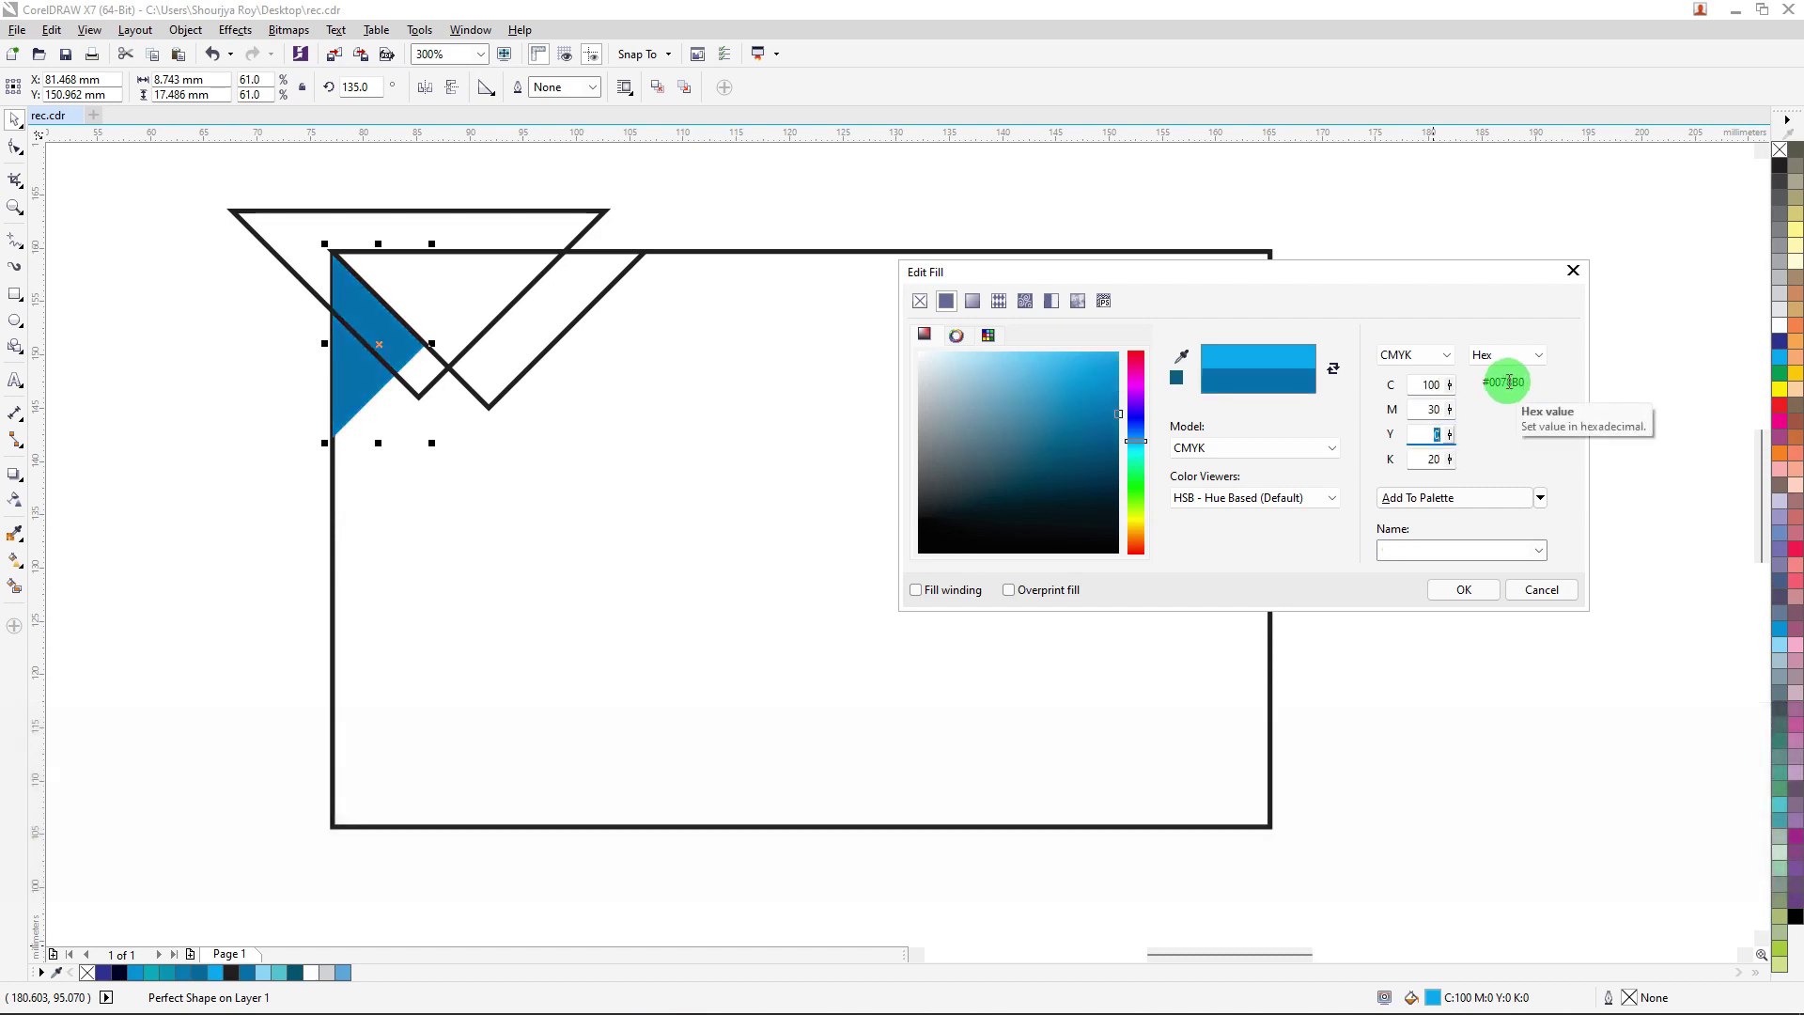
click(1459, 587)
click(1460, 510)
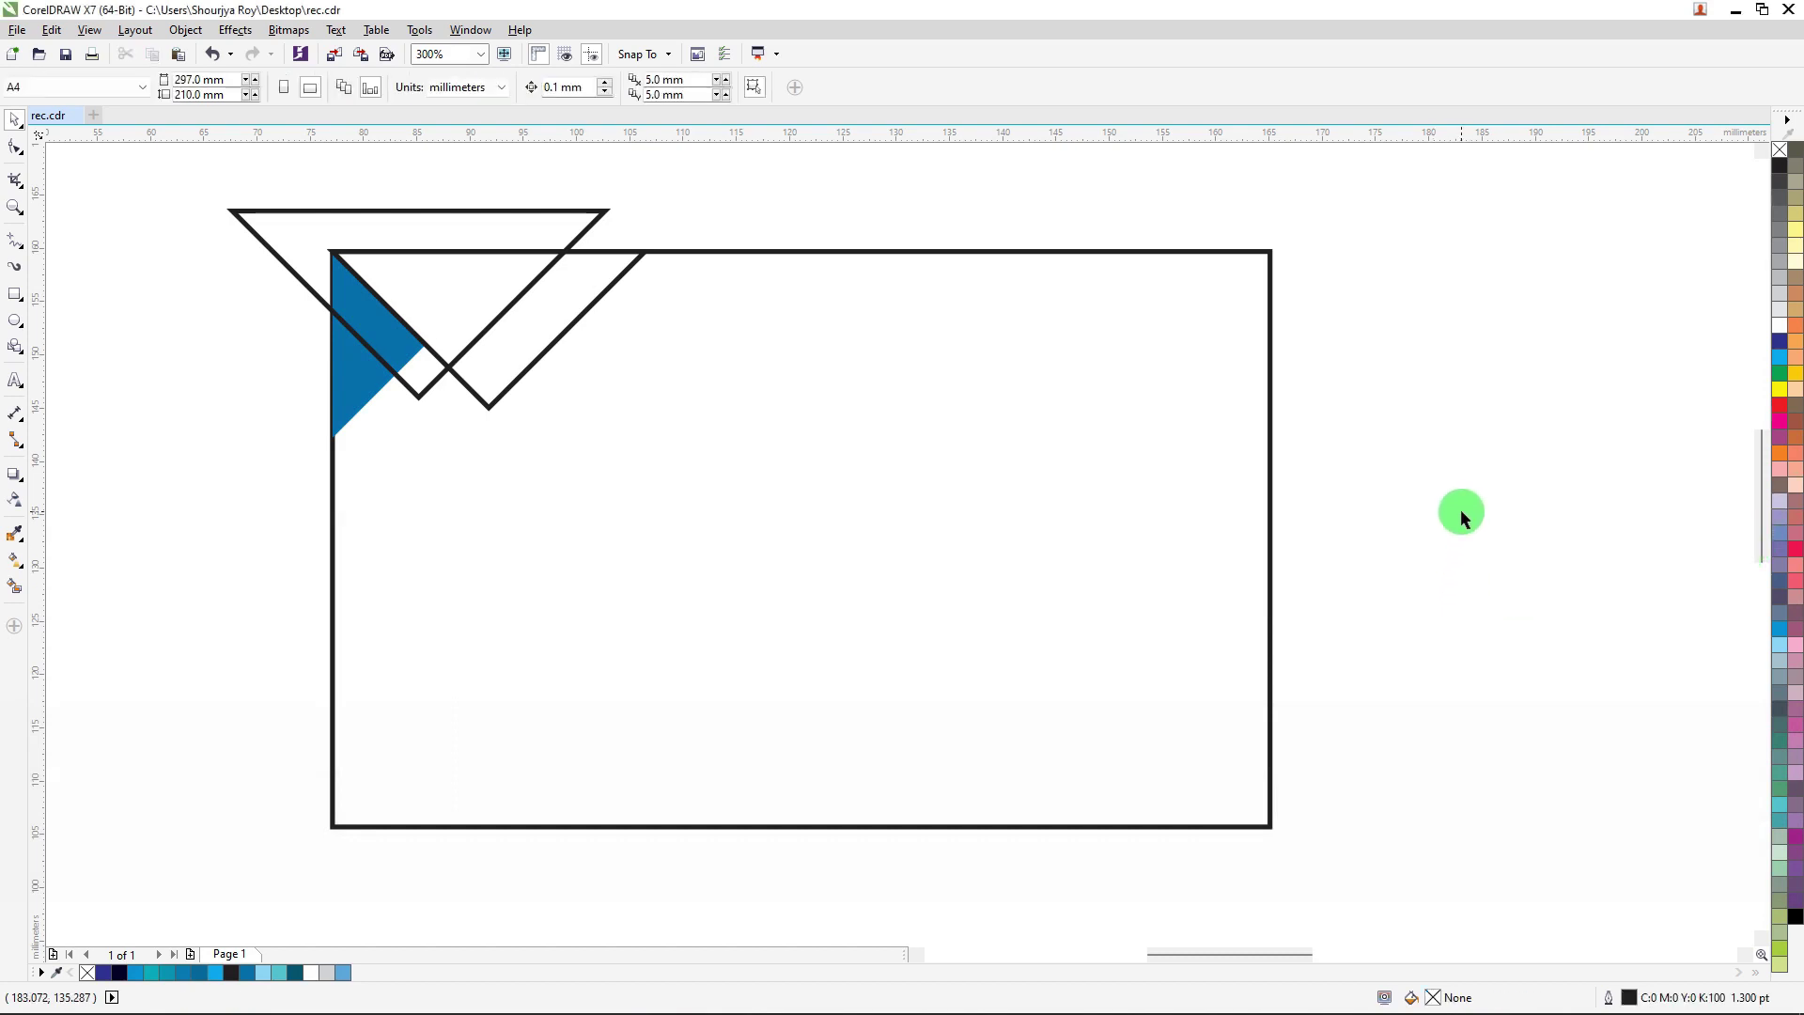
Step: Fill the large triangle overhanging the rectangle's upper-left corner with C80 M0 Y0 K0 and remove its outline
click(546, 212)
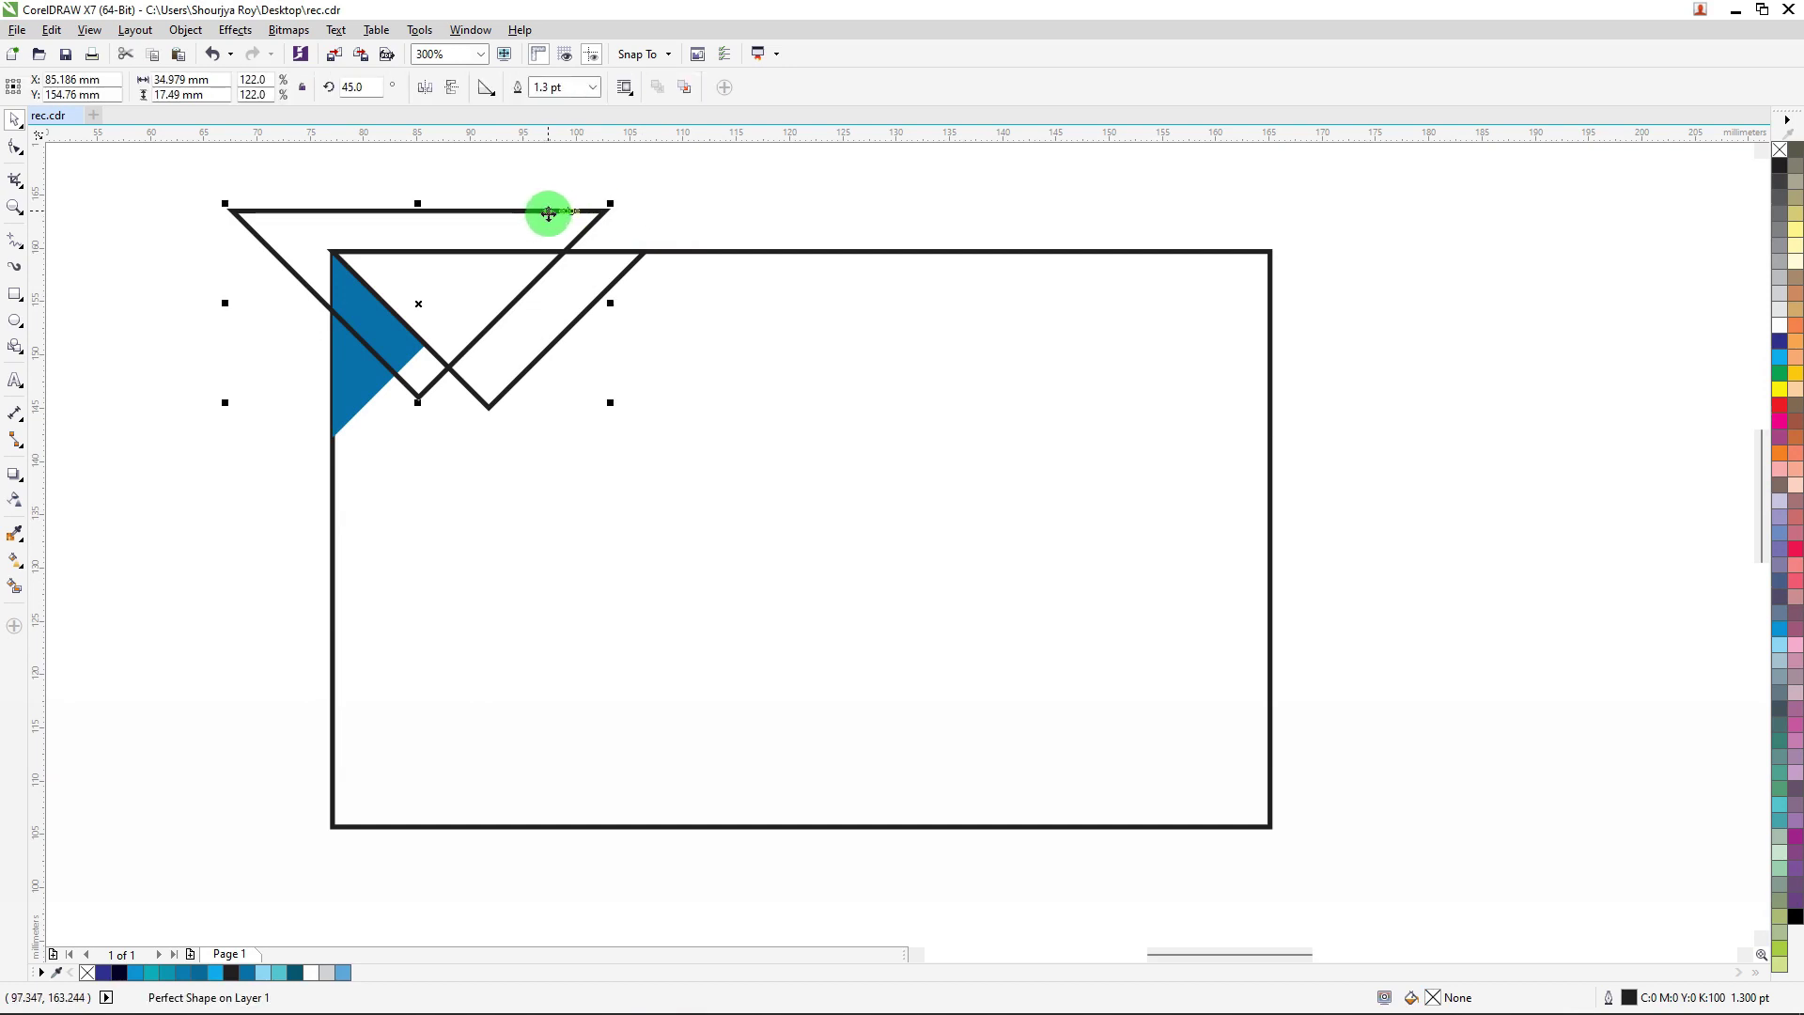
click(1779, 358)
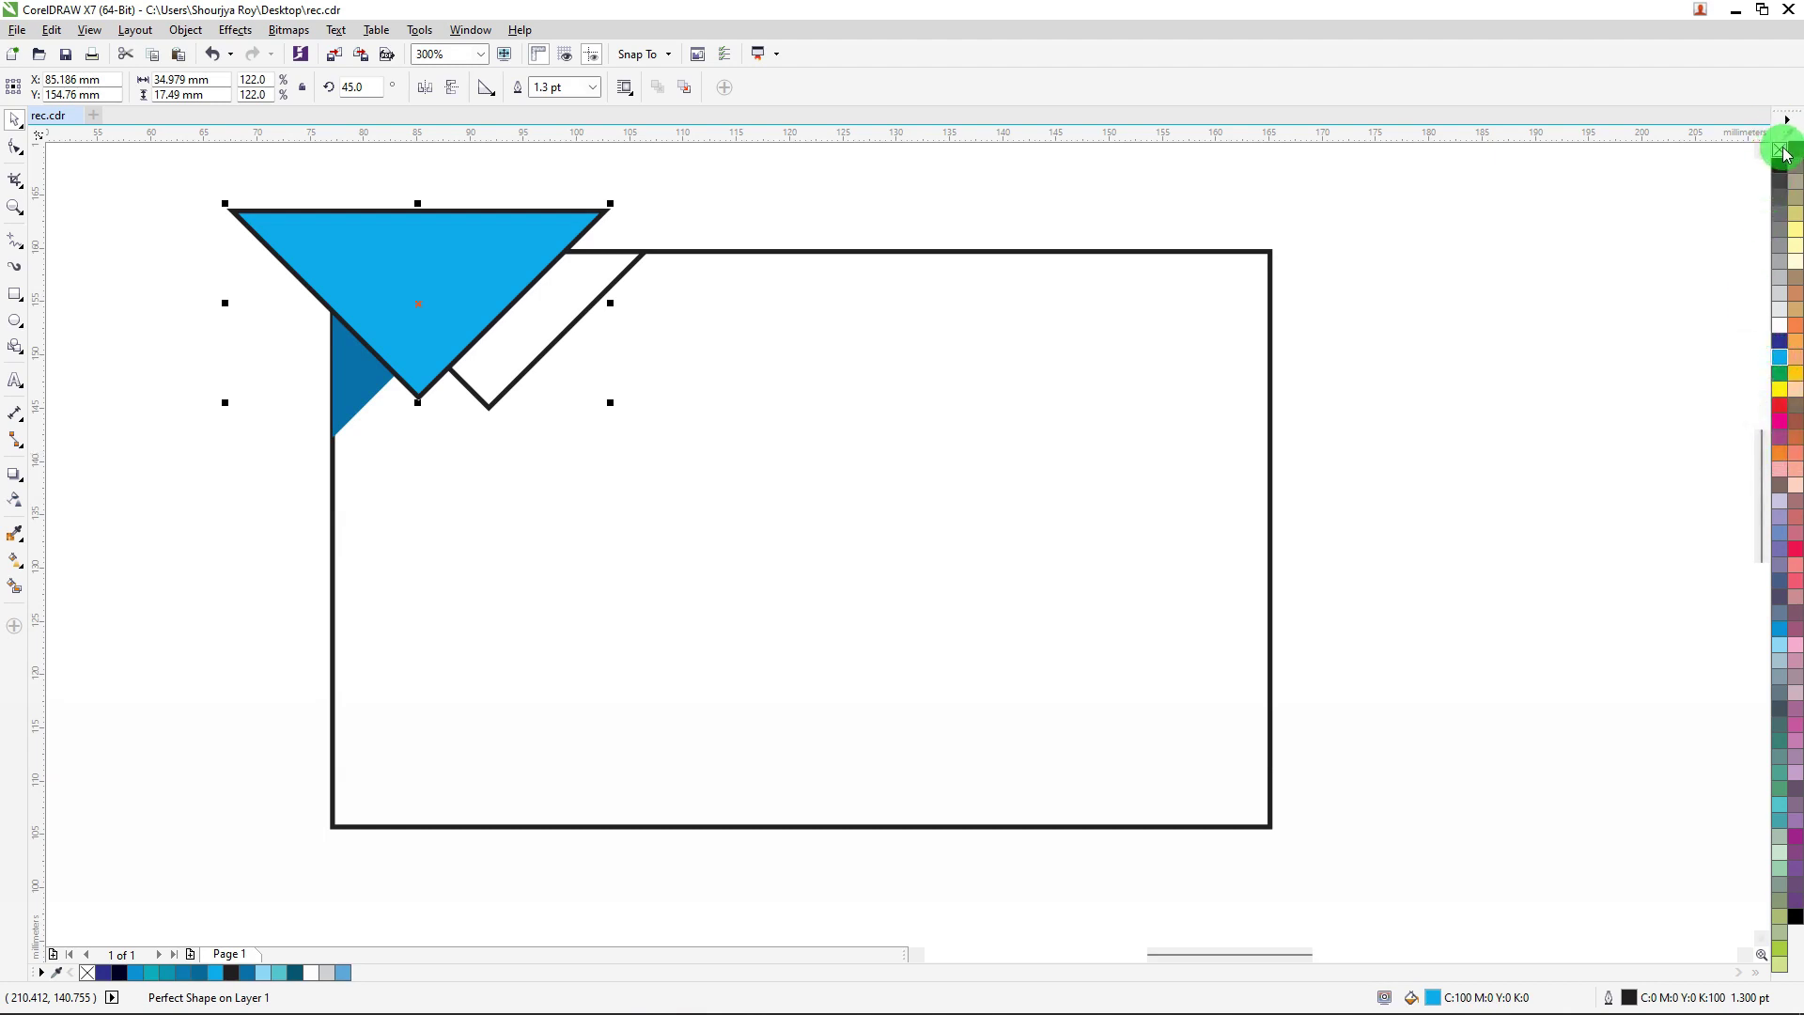
right_click(1779, 149)
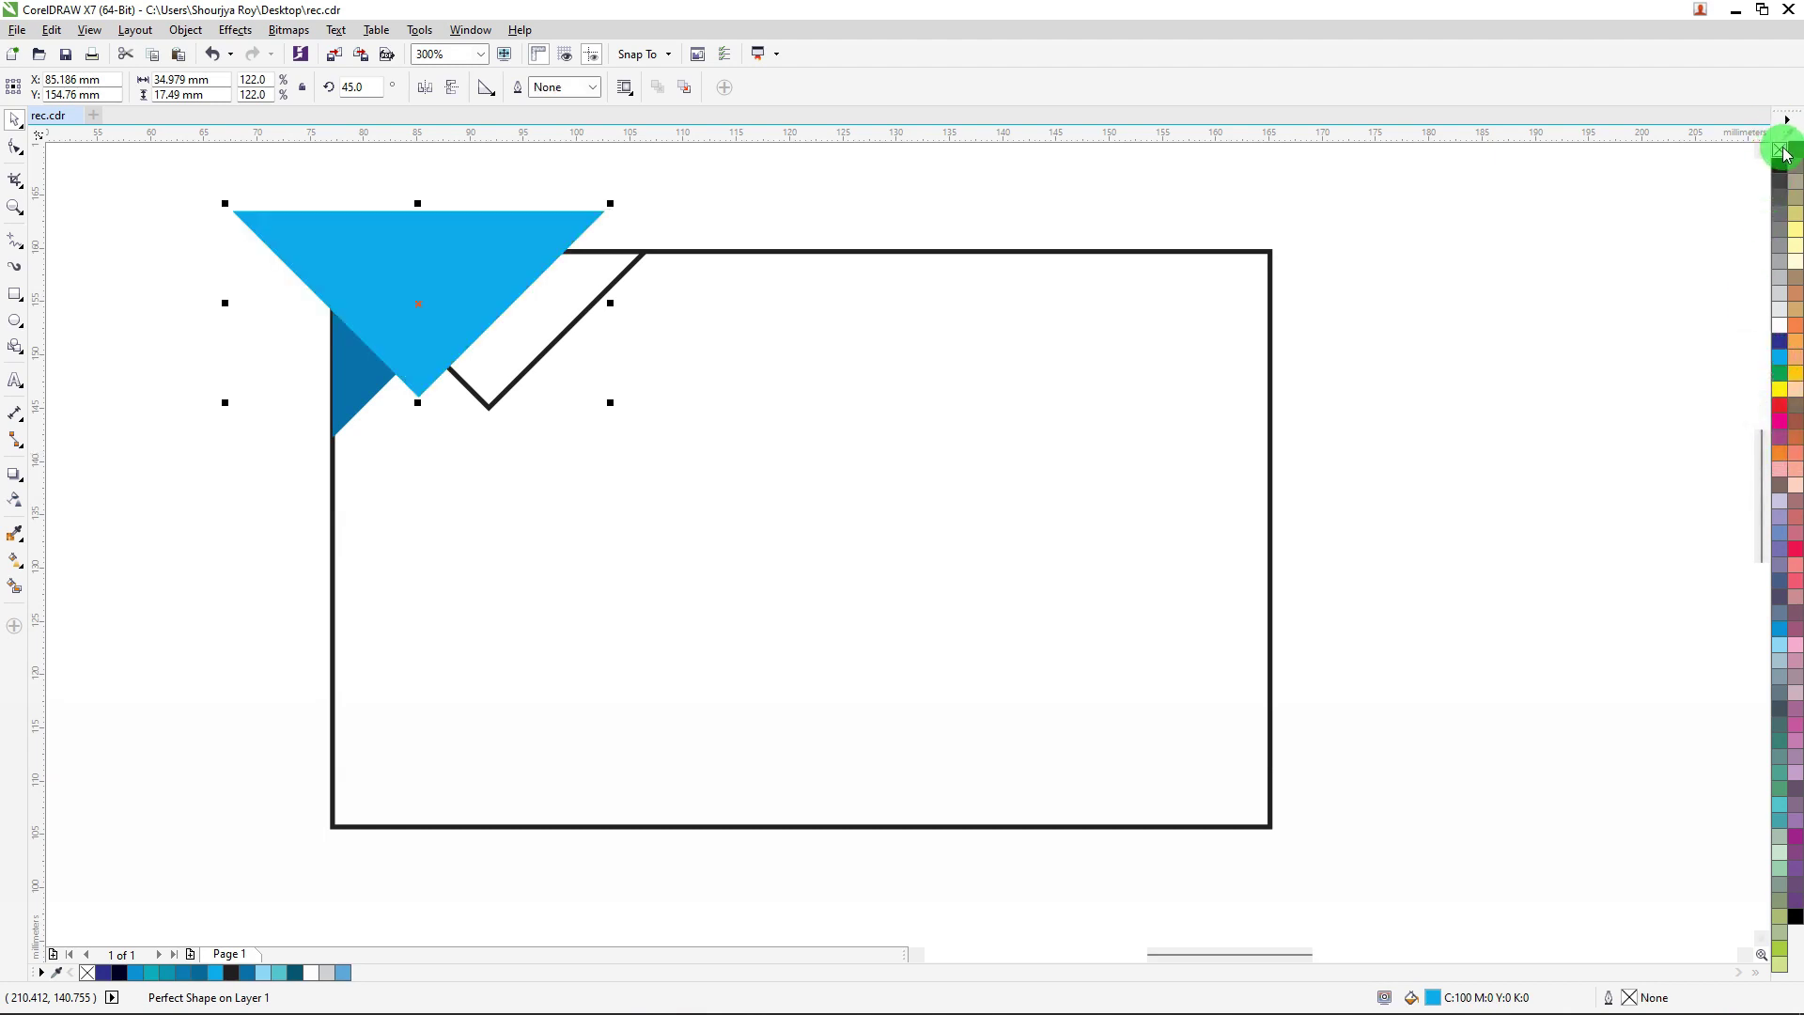
double_click(1430, 994)
drag(1428, 384, 1503, 385)
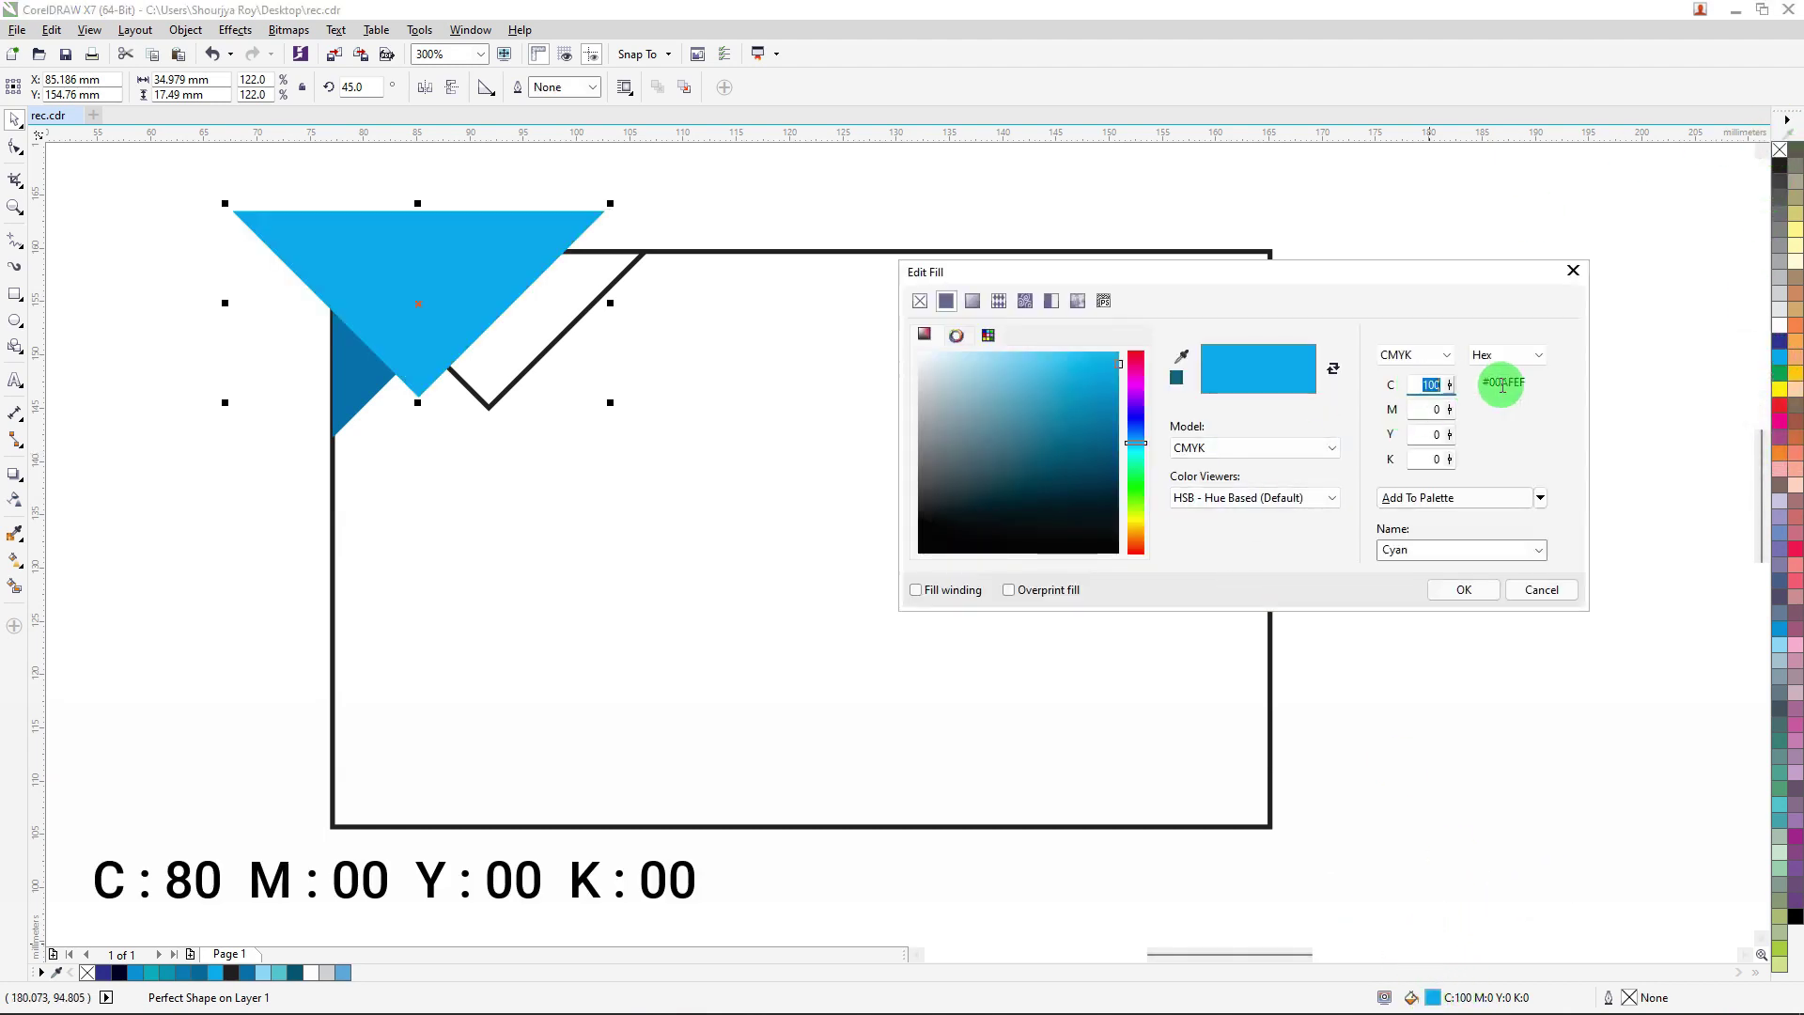
text(8)
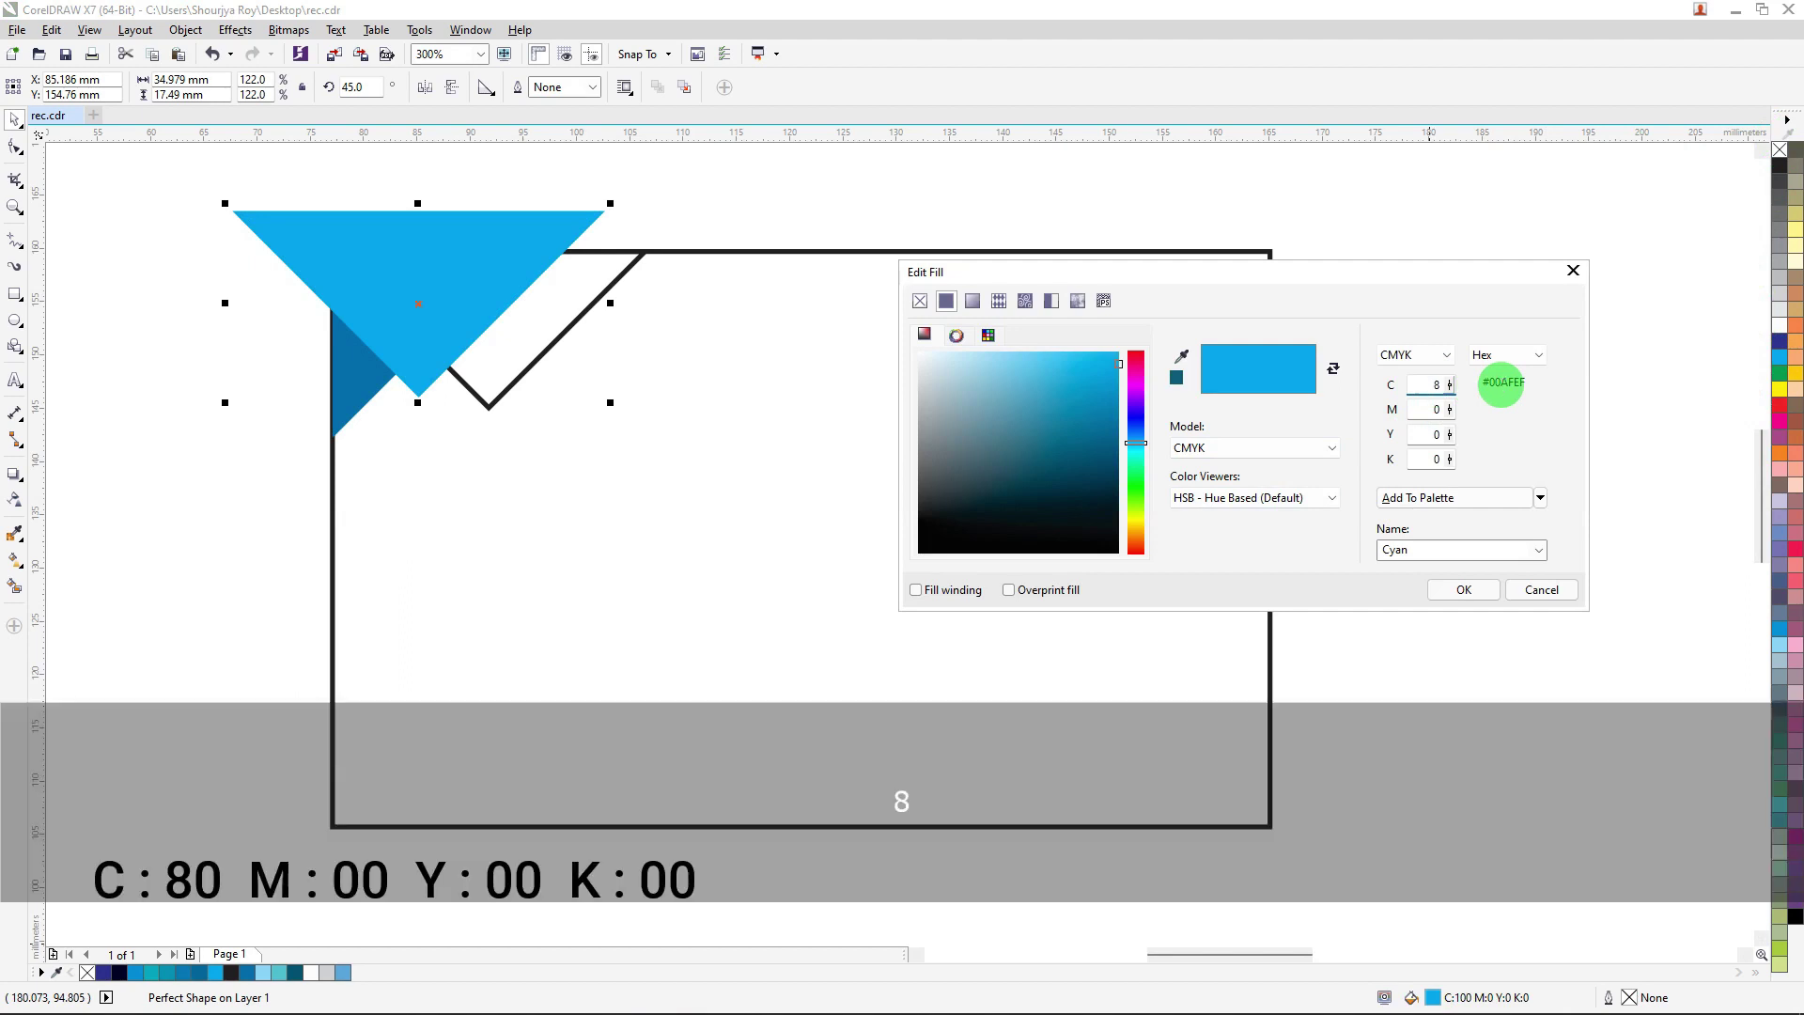
text(0)
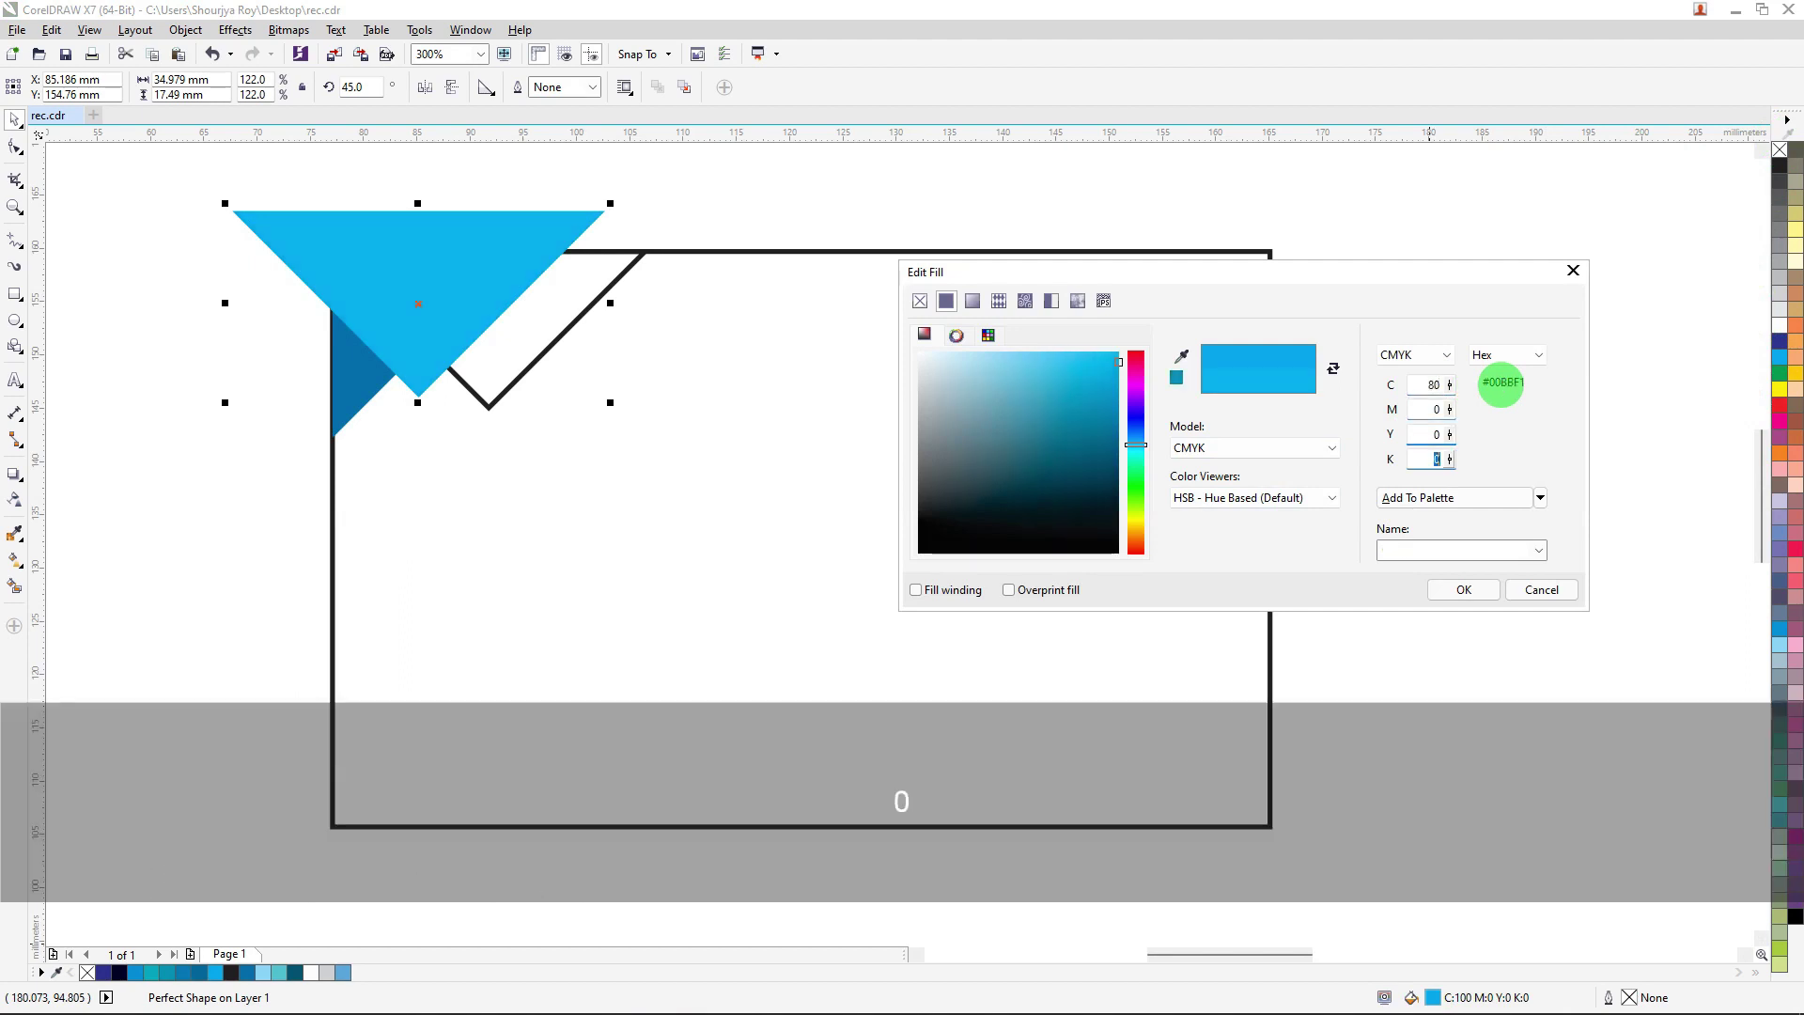
click(1464, 589)
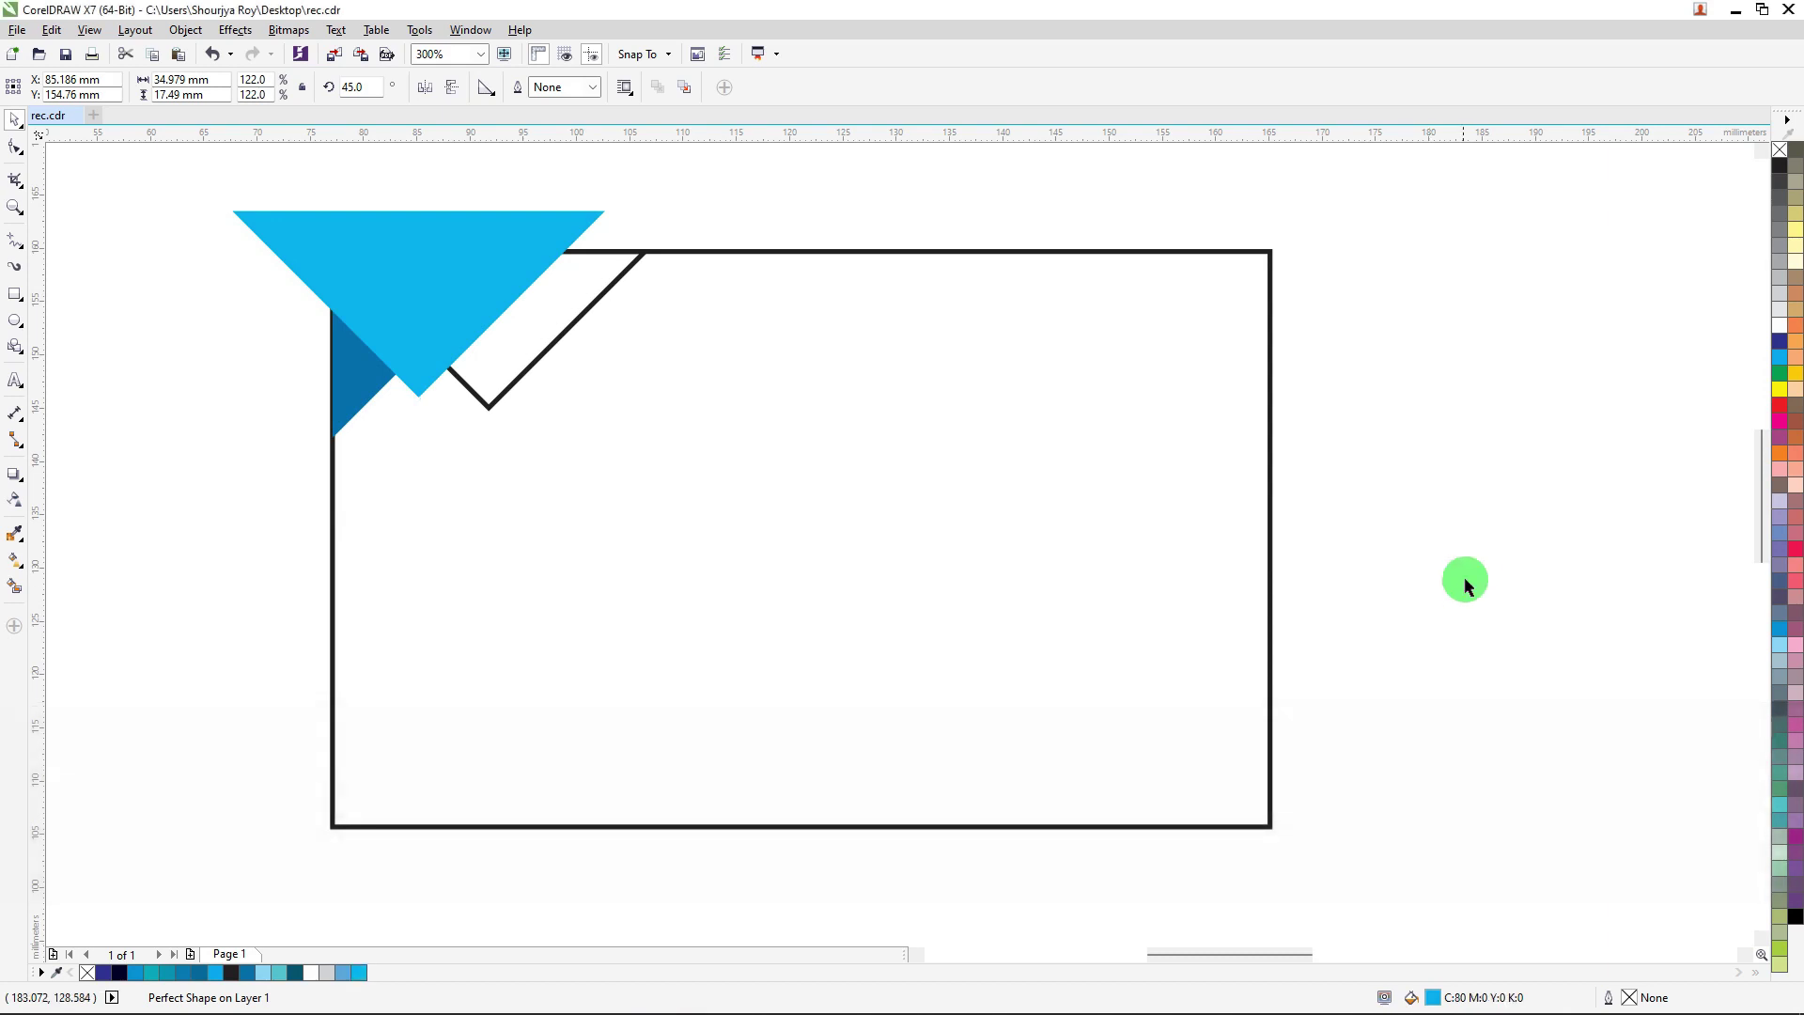
click(1486, 556)
Step: Fill the downward-pointing triangle inside the rectangle's top edge with C60 M0 Y20 K0 and remove its outline
click(619, 270)
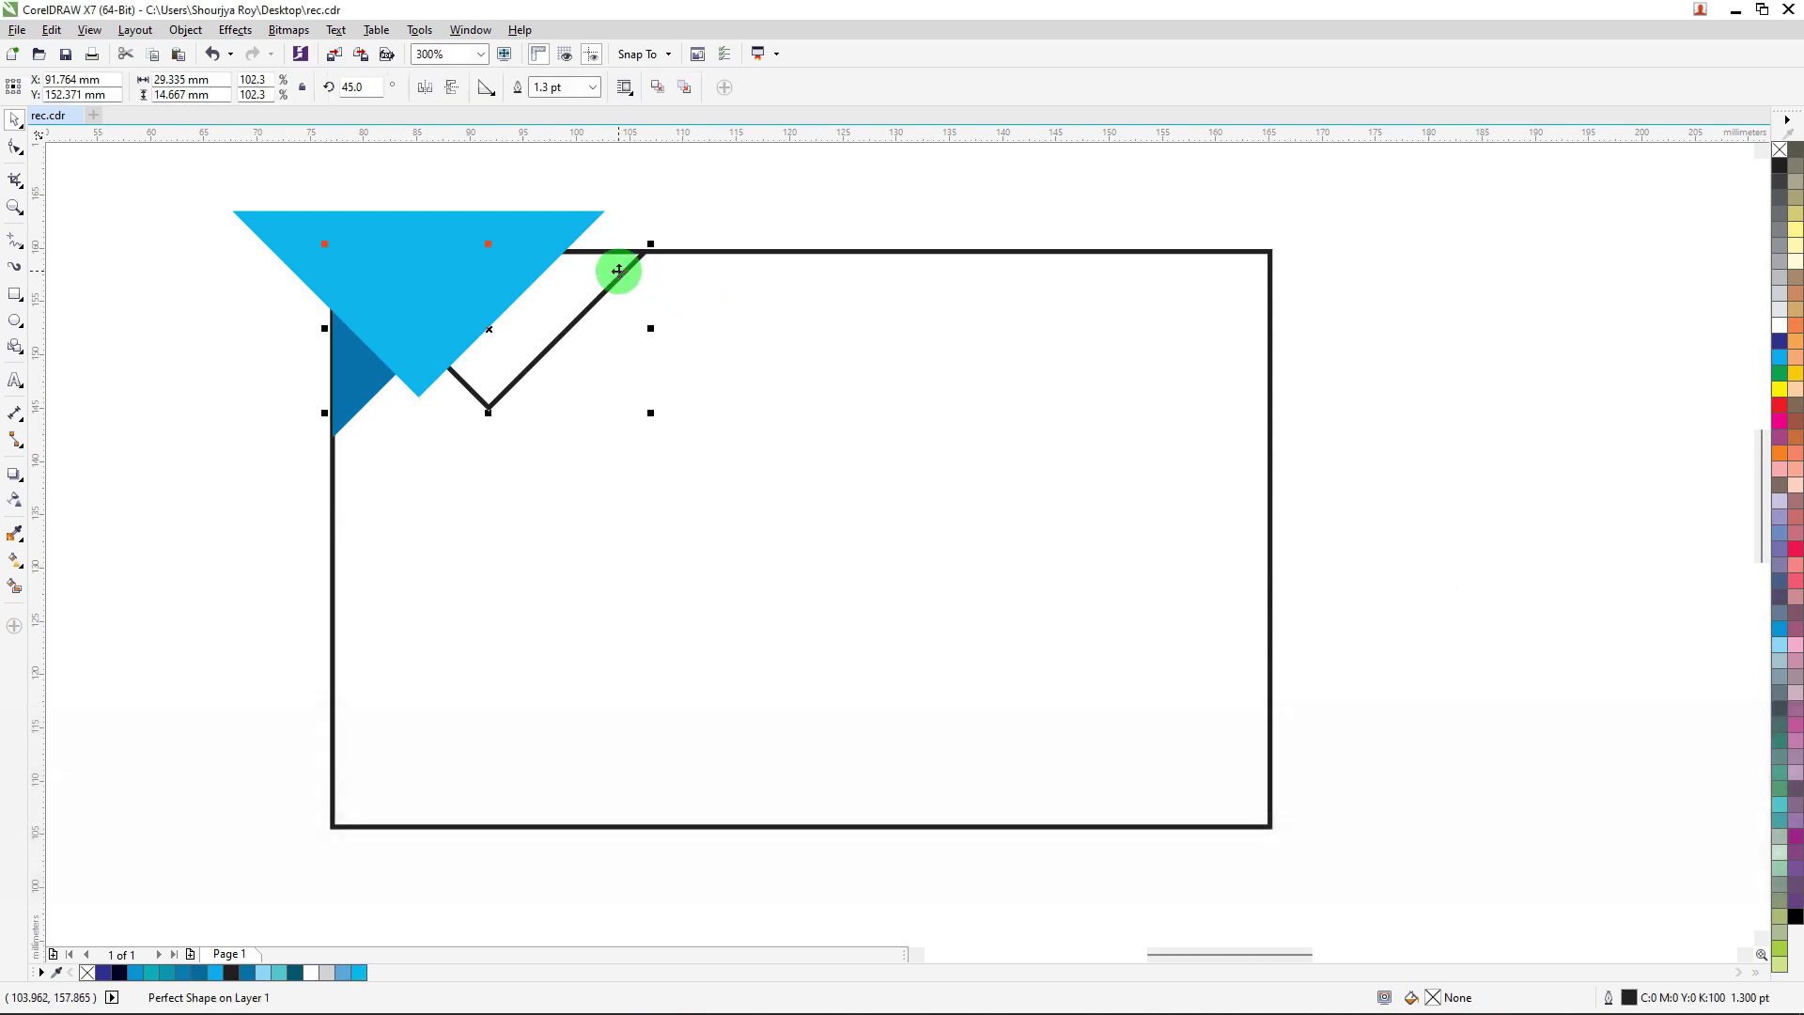
click(1779, 357)
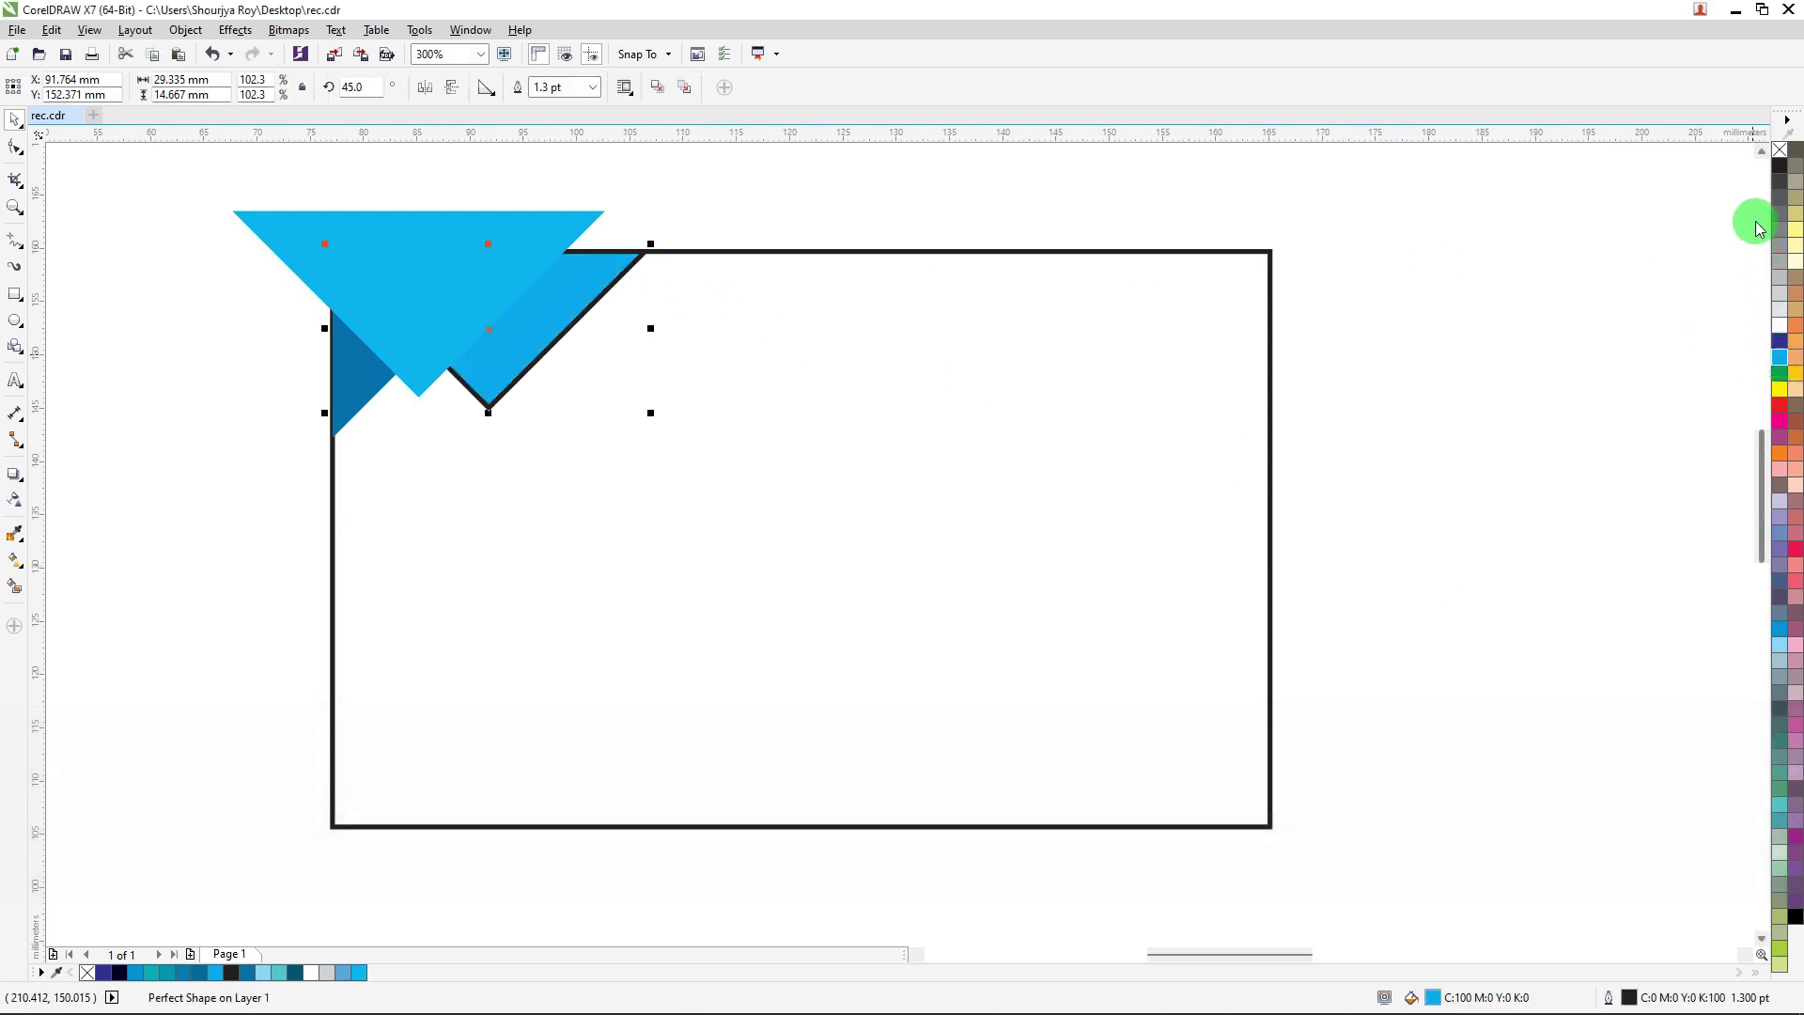
right_click(1781, 151)
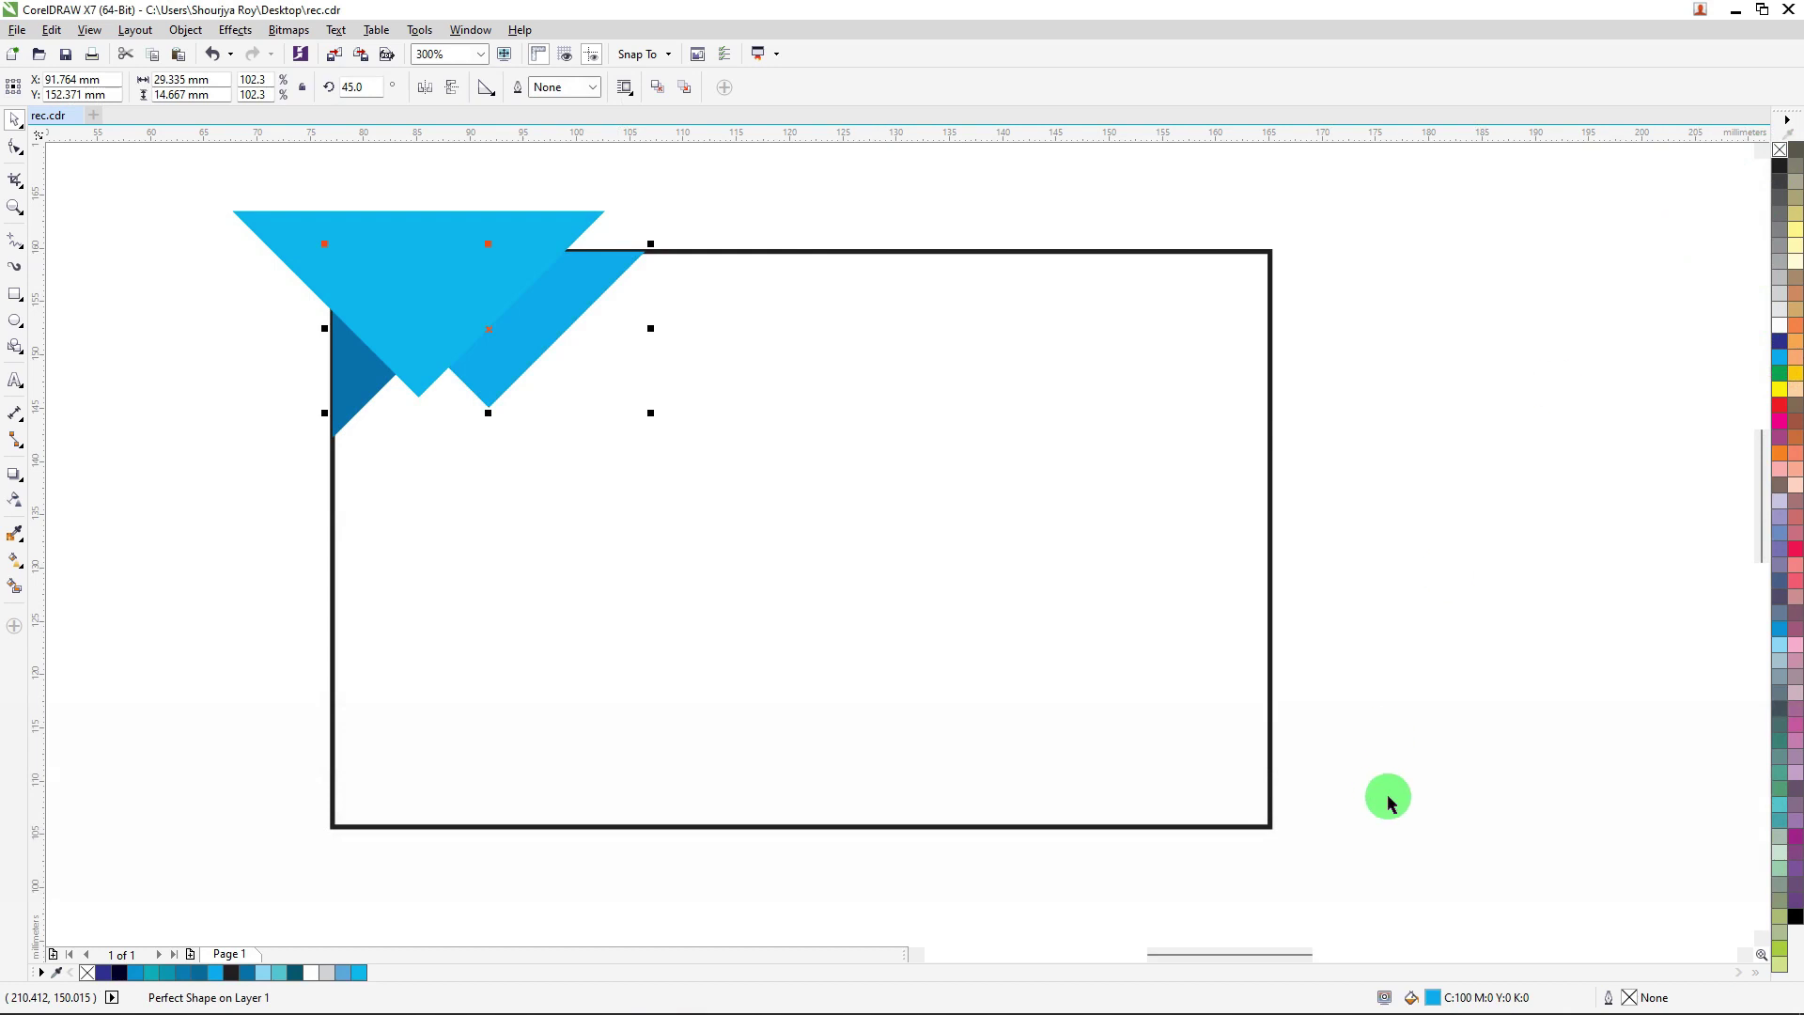
double_click(1433, 998)
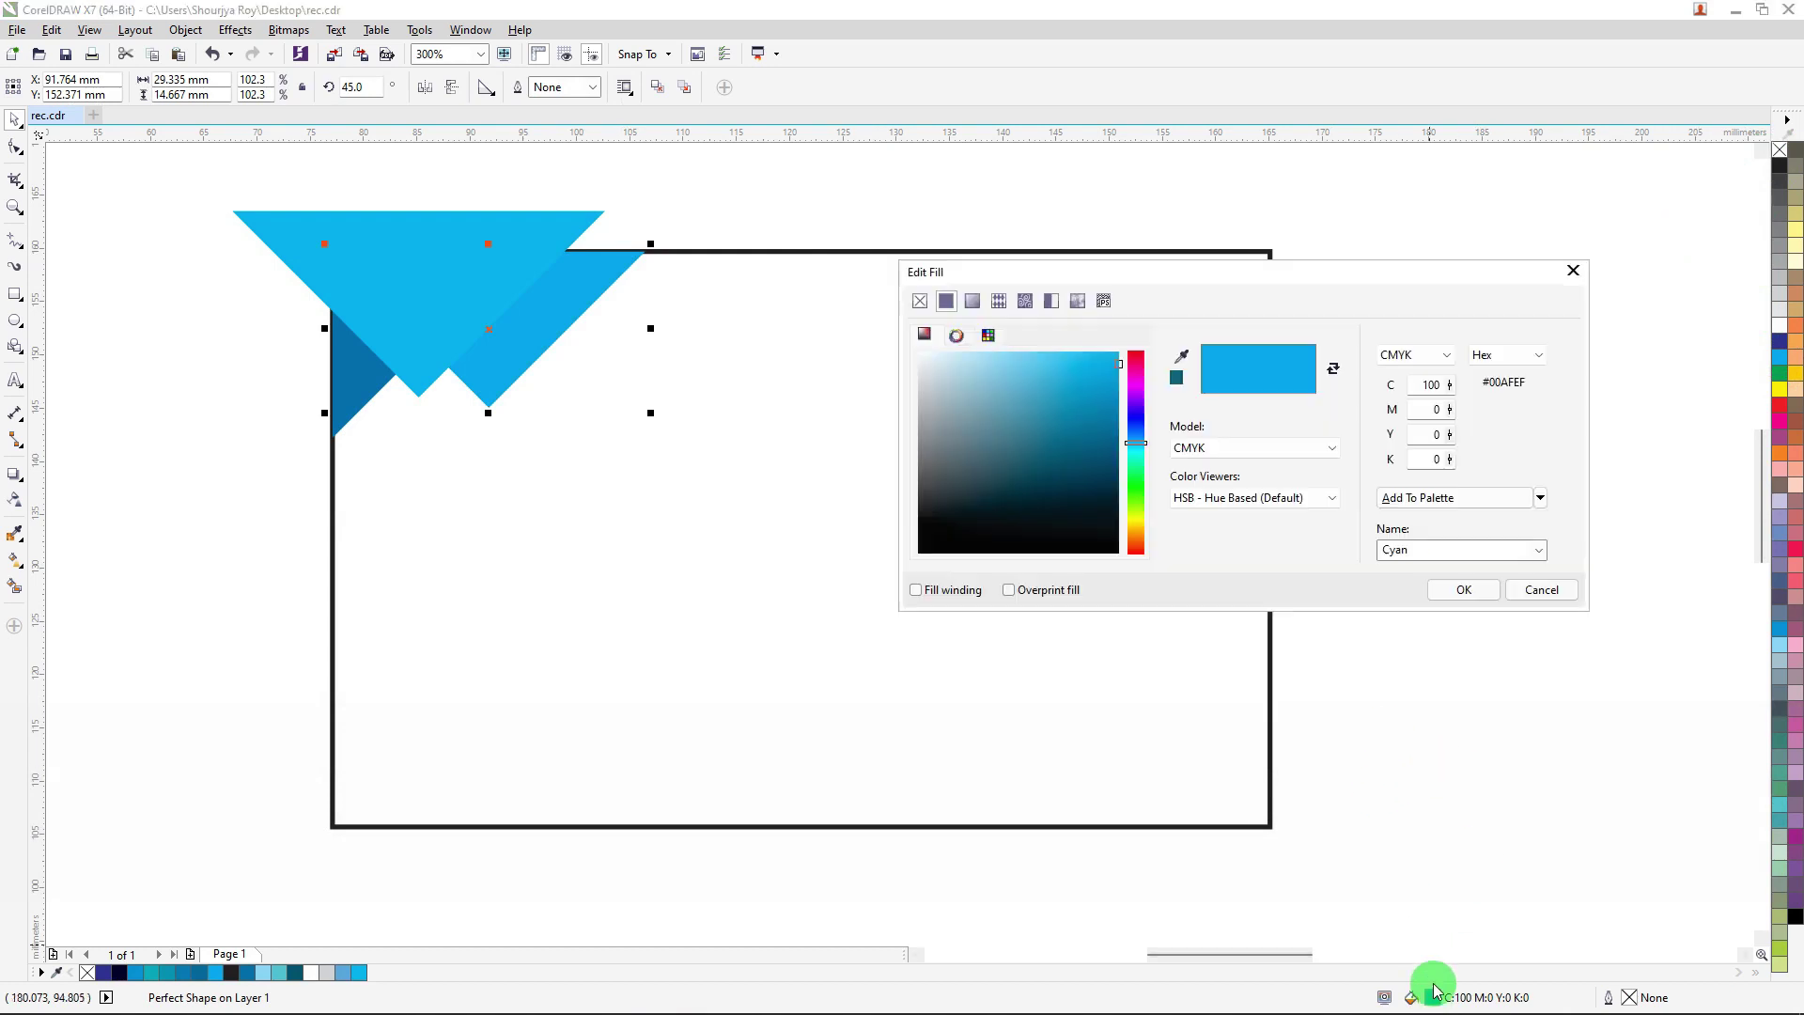
double_click(1429, 384)
text(6)
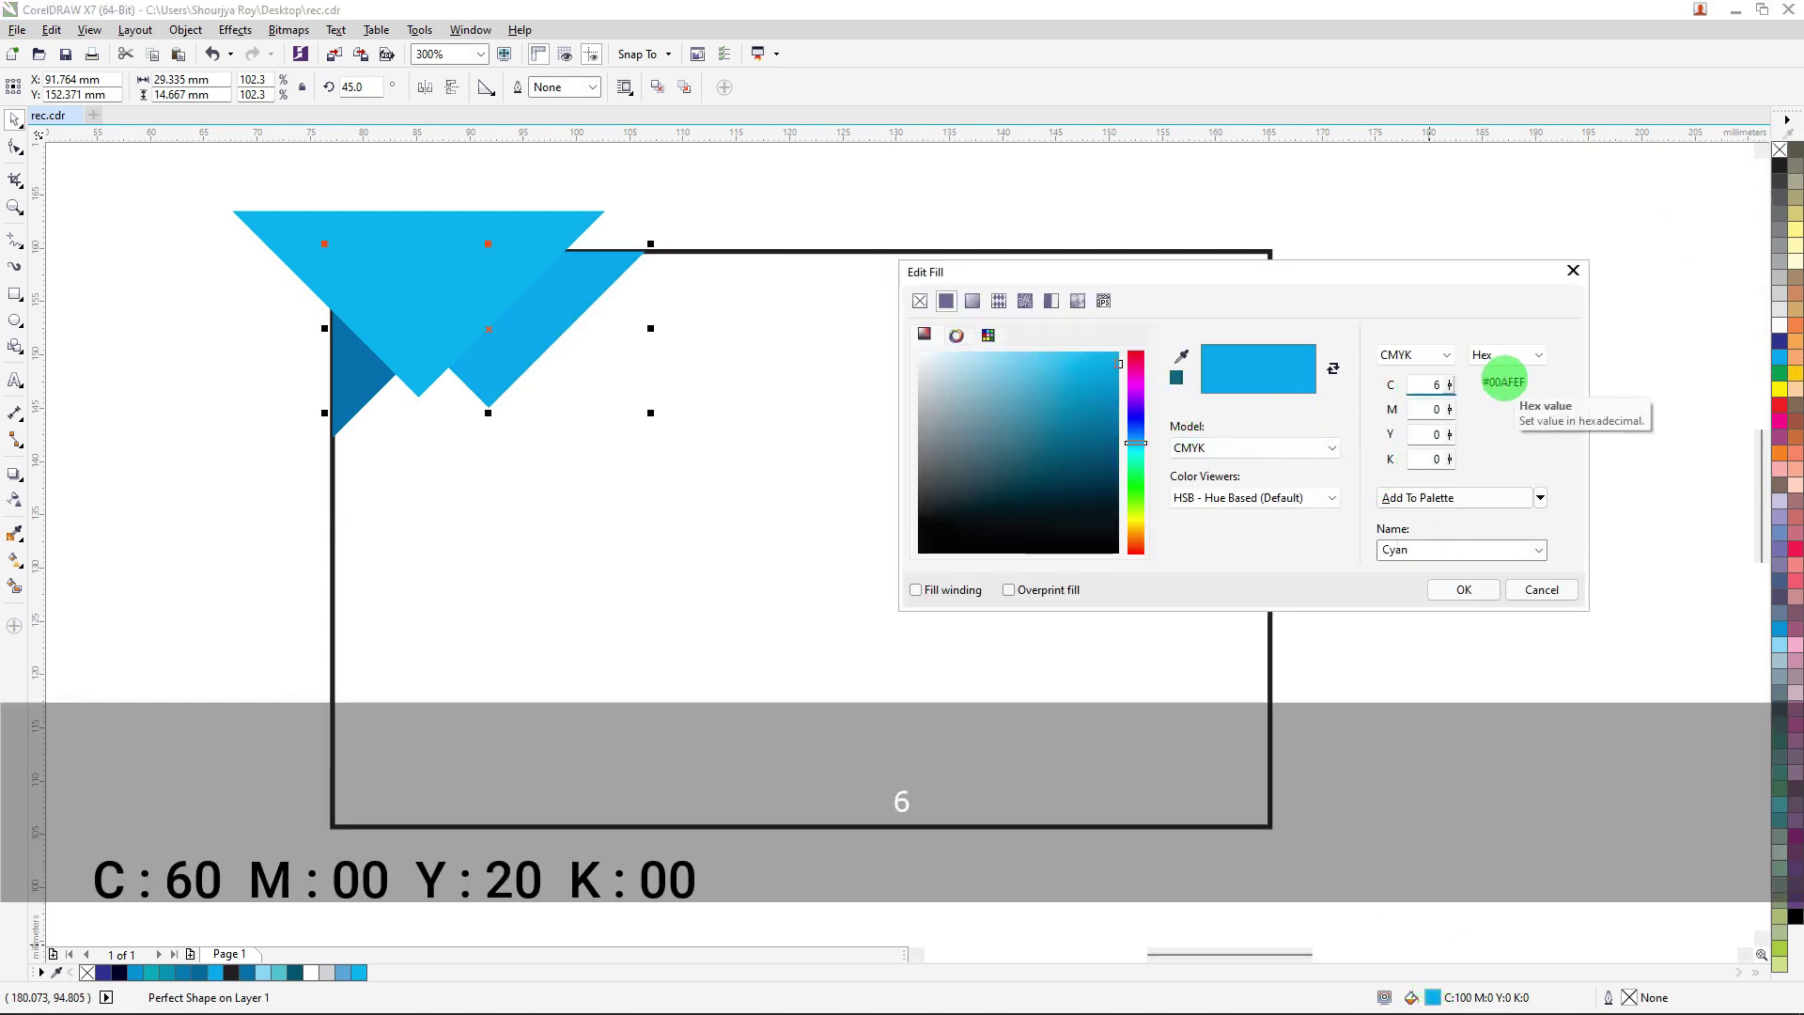
text(0)
key(Tab)
key(Tab)
key(Tab)
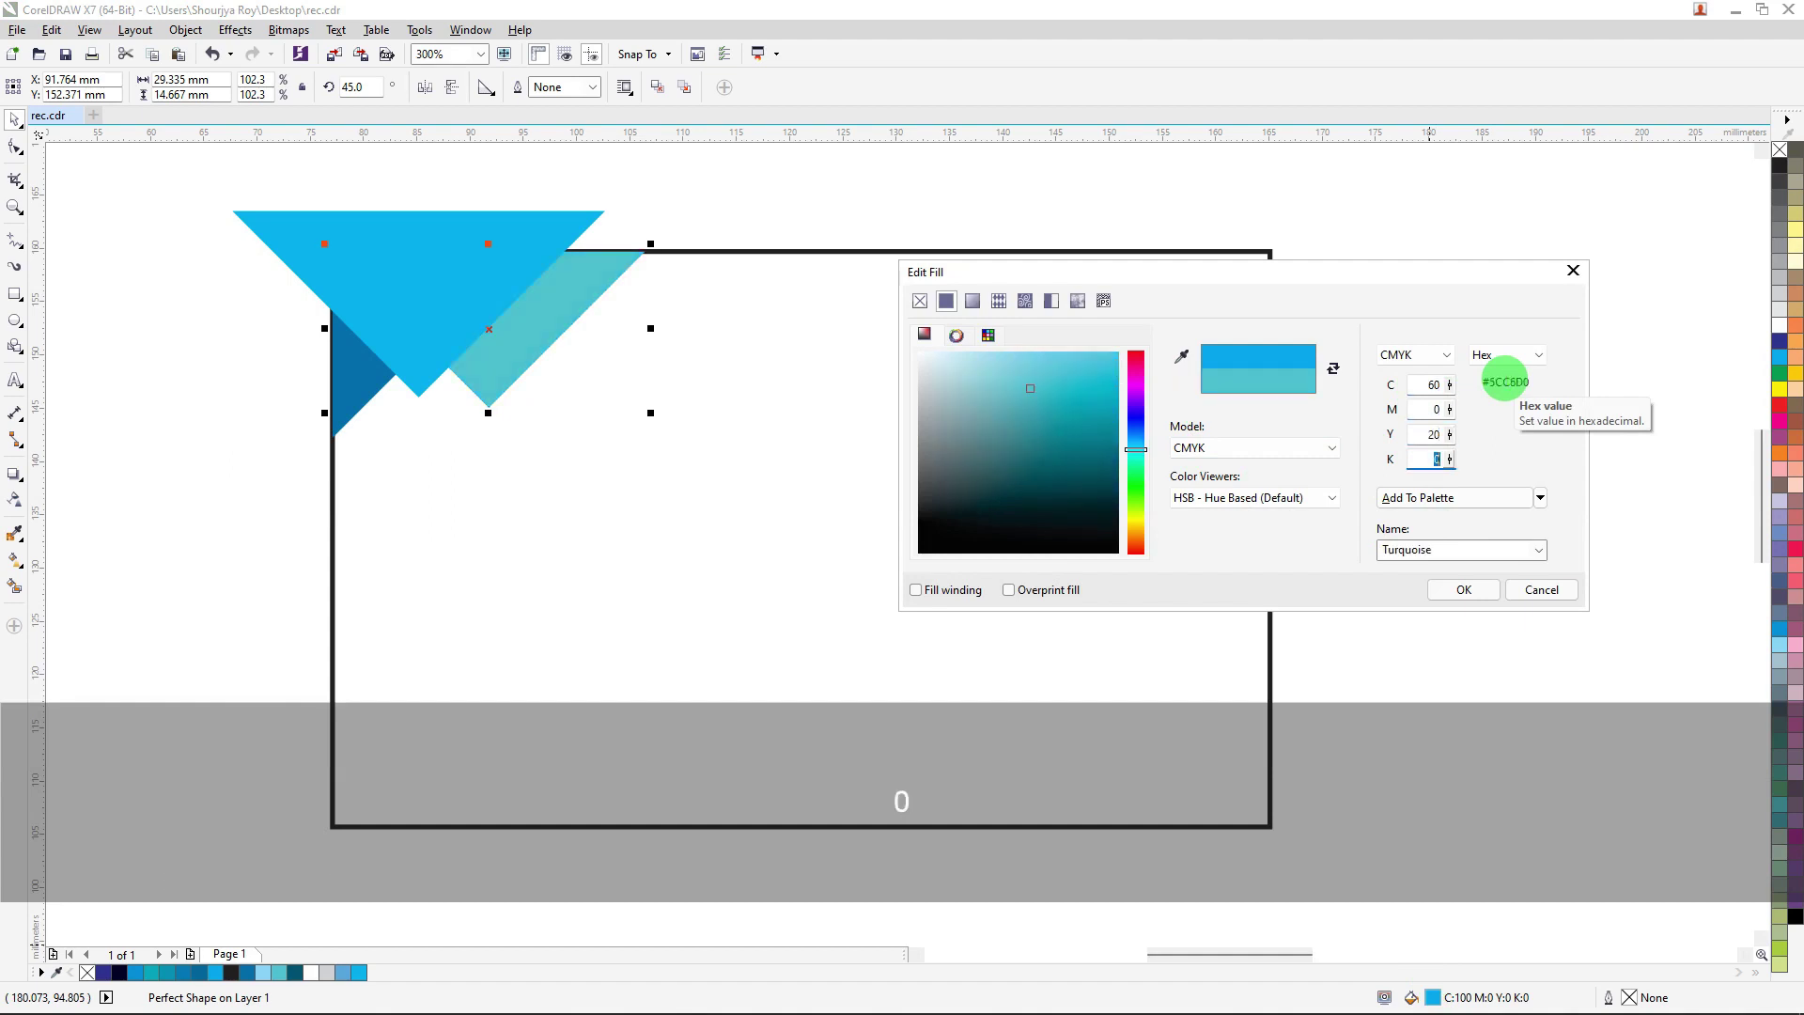
click(1461, 589)
click(1476, 505)
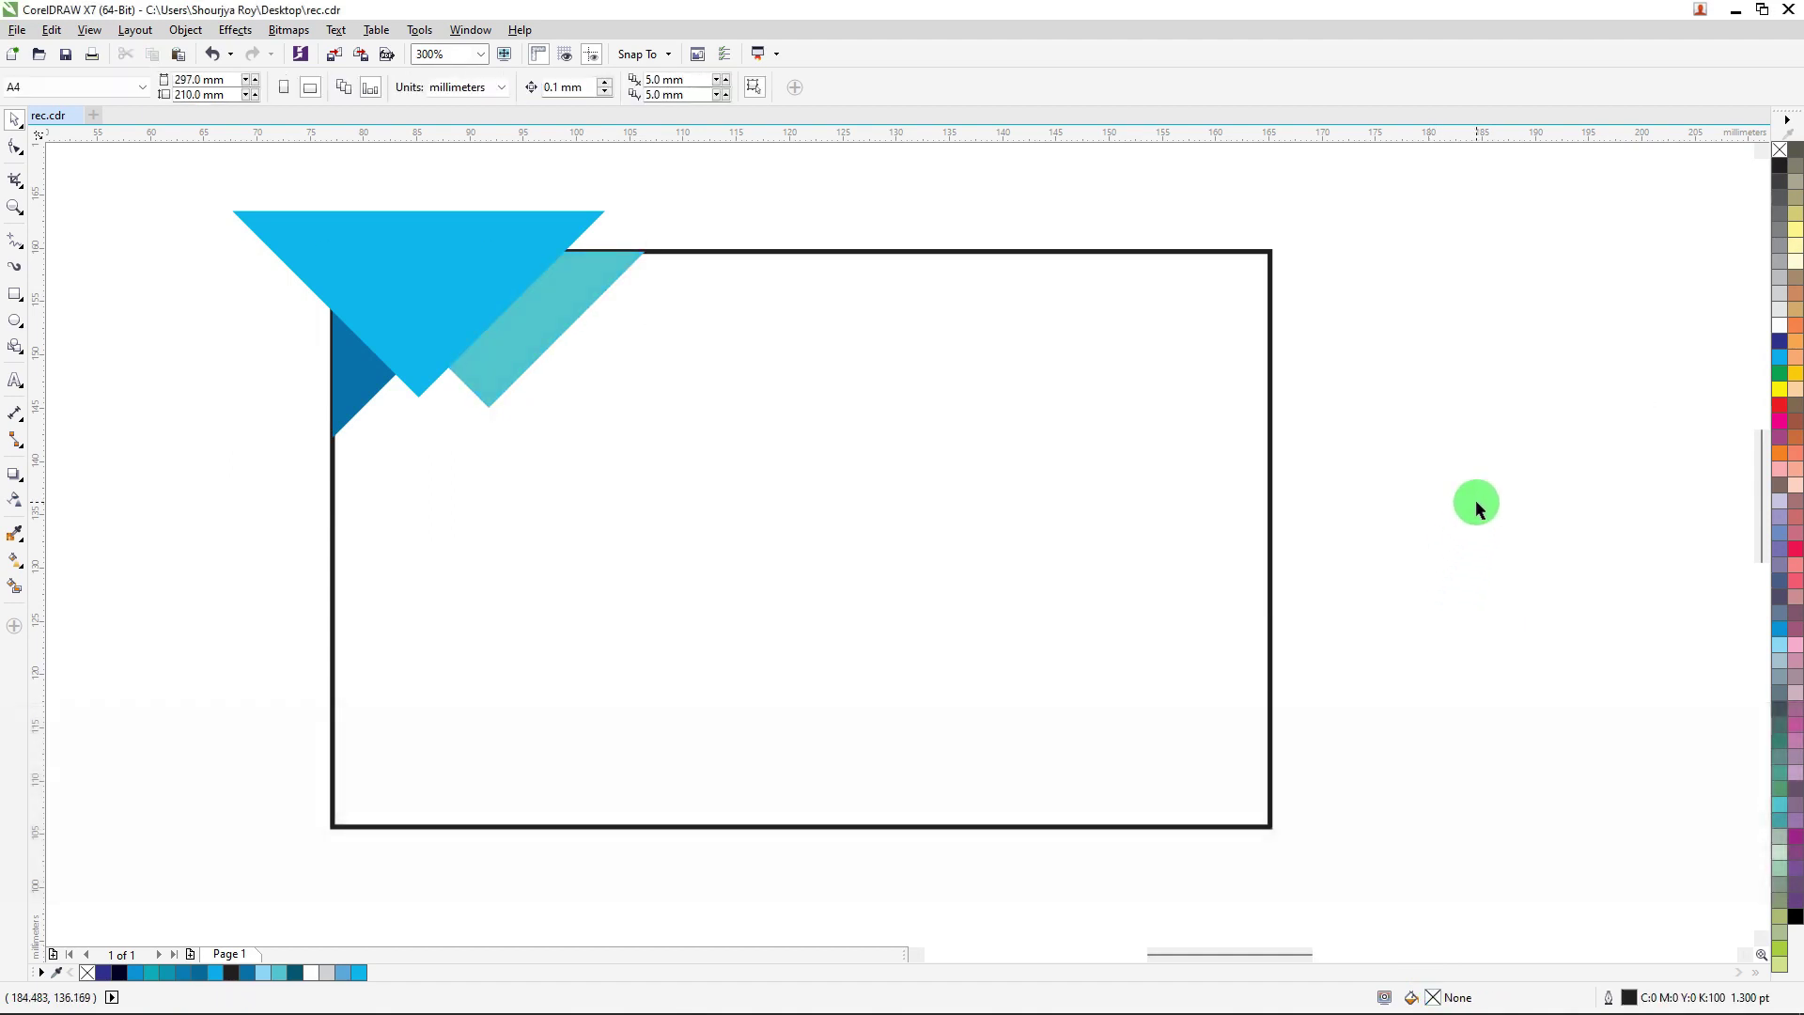
Step: Intersect the overhanging triangle with the rectangle, then delete the original overhanging triangle
drag(399, 249, 588, 234)
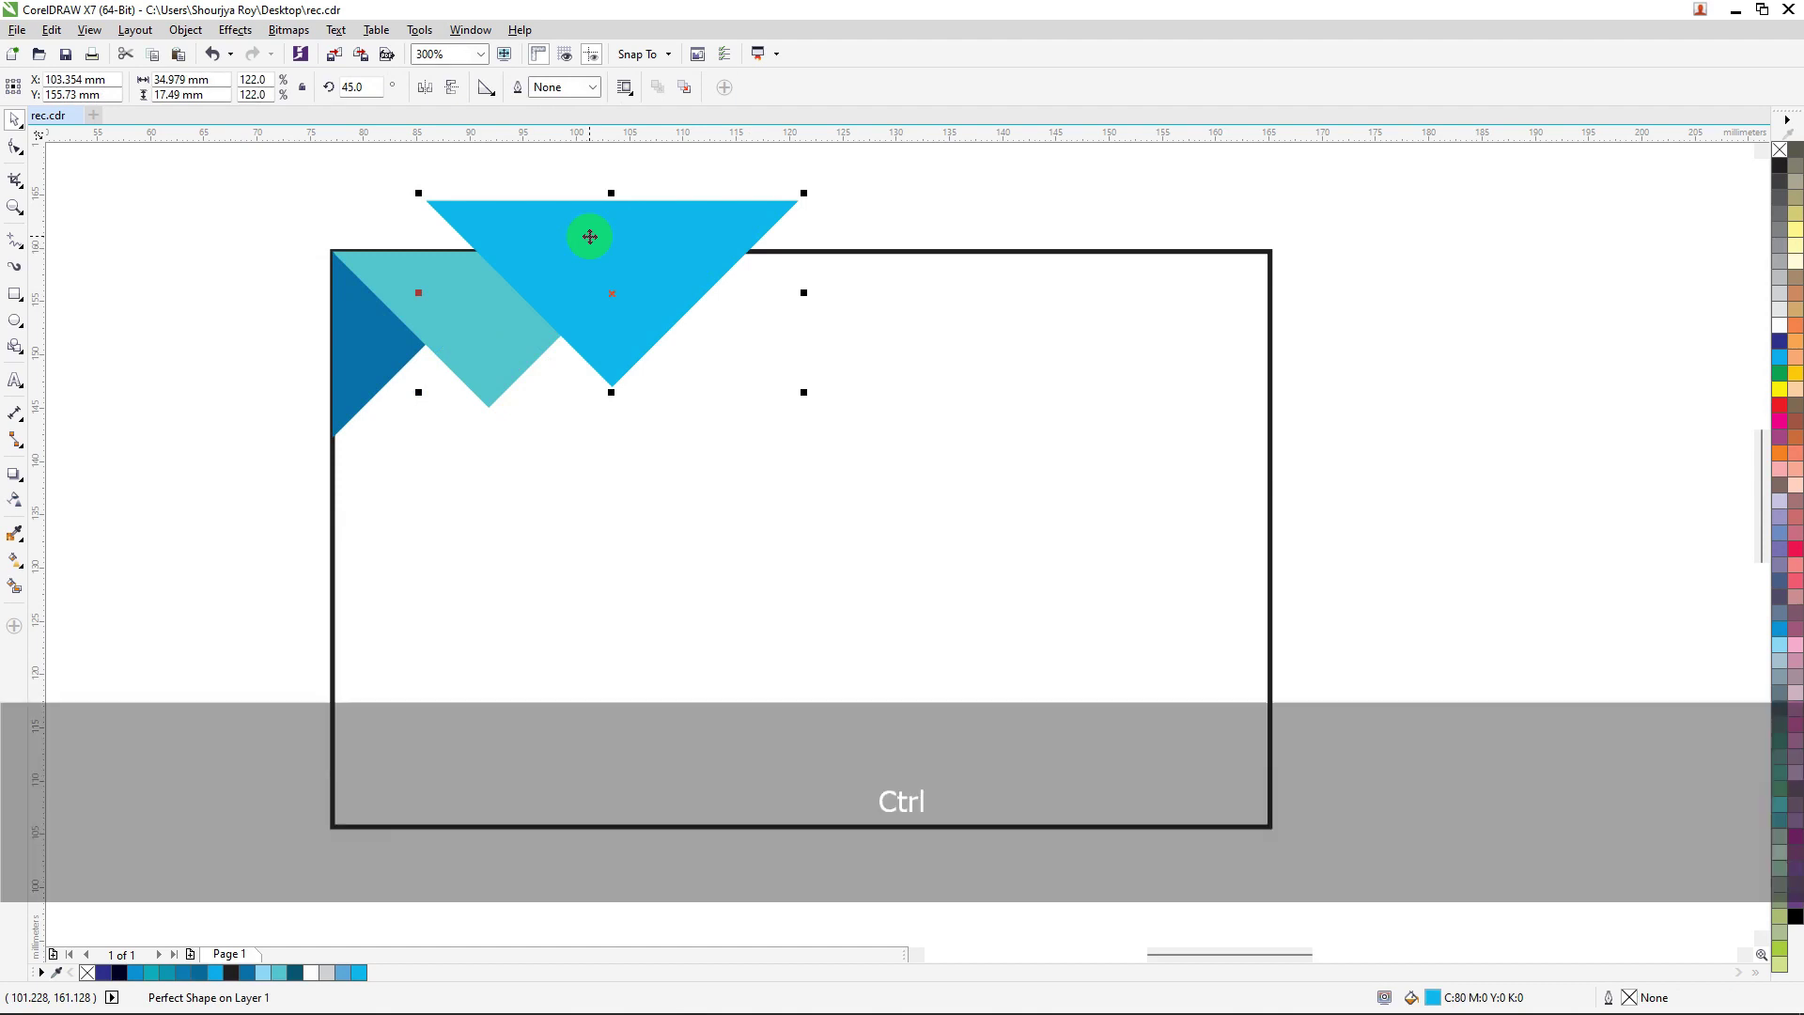
key(ctrl+z)
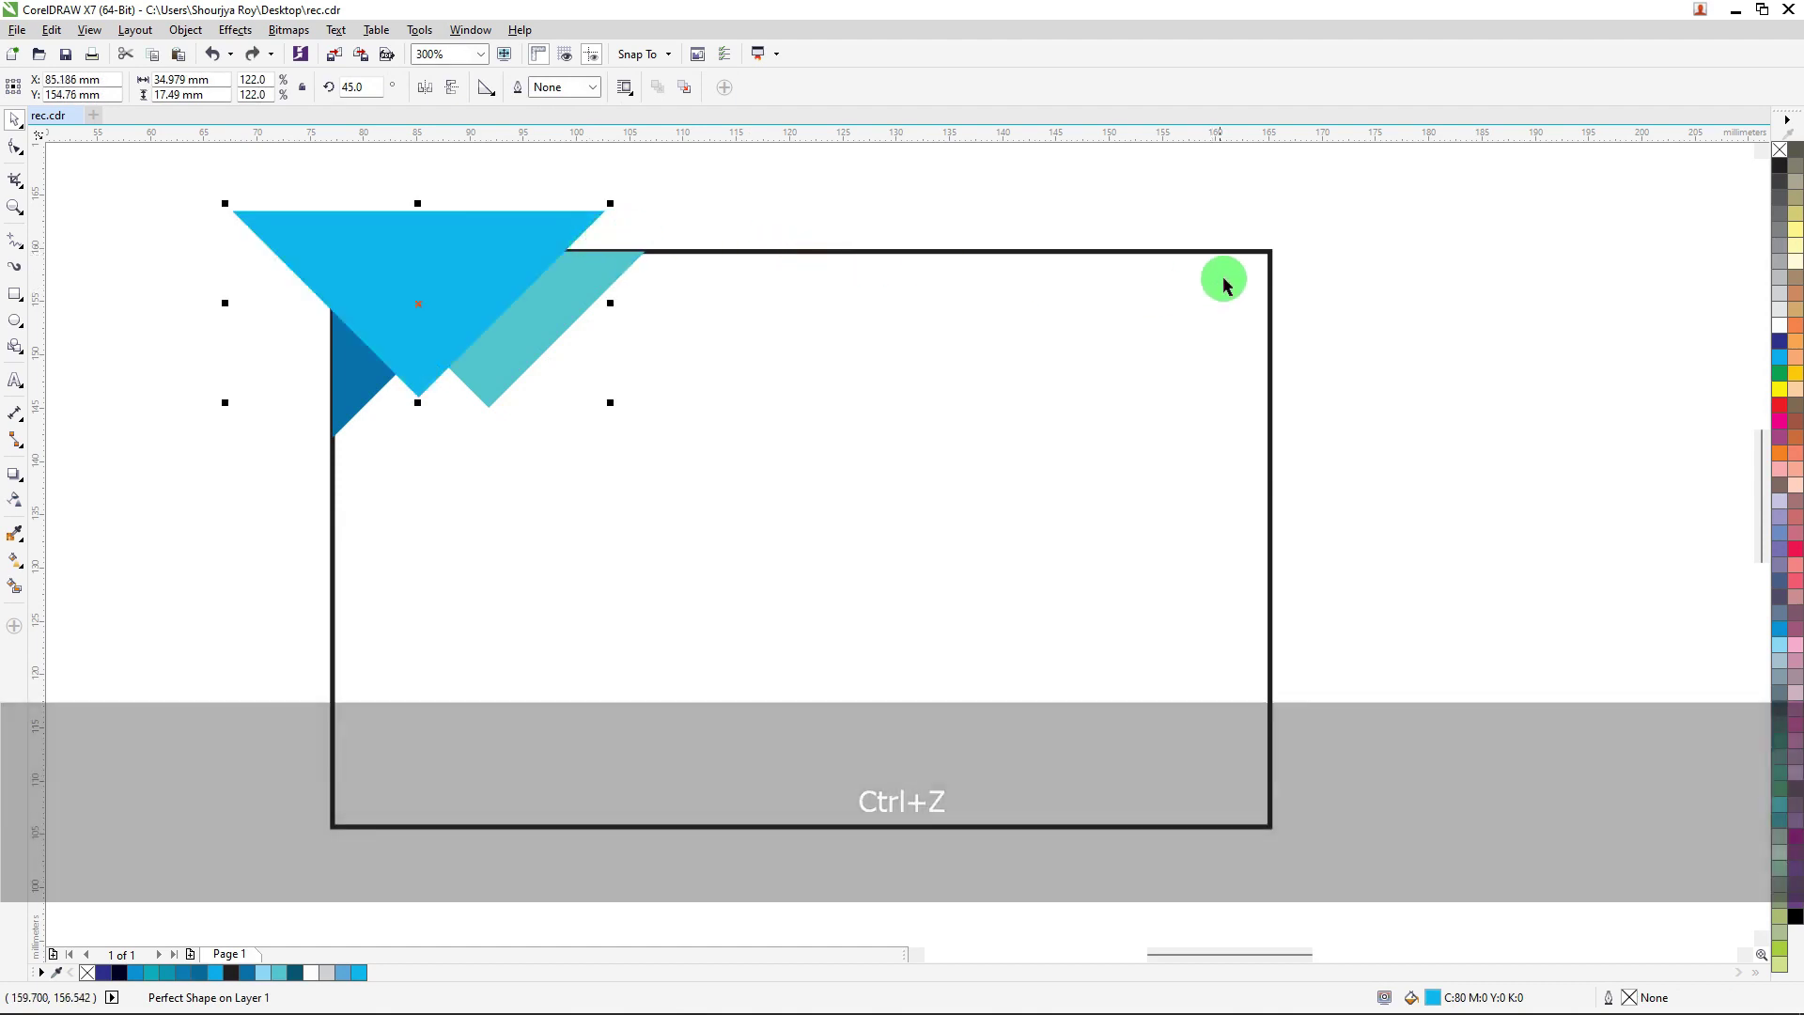
key(shift)
shift+click(1263, 252)
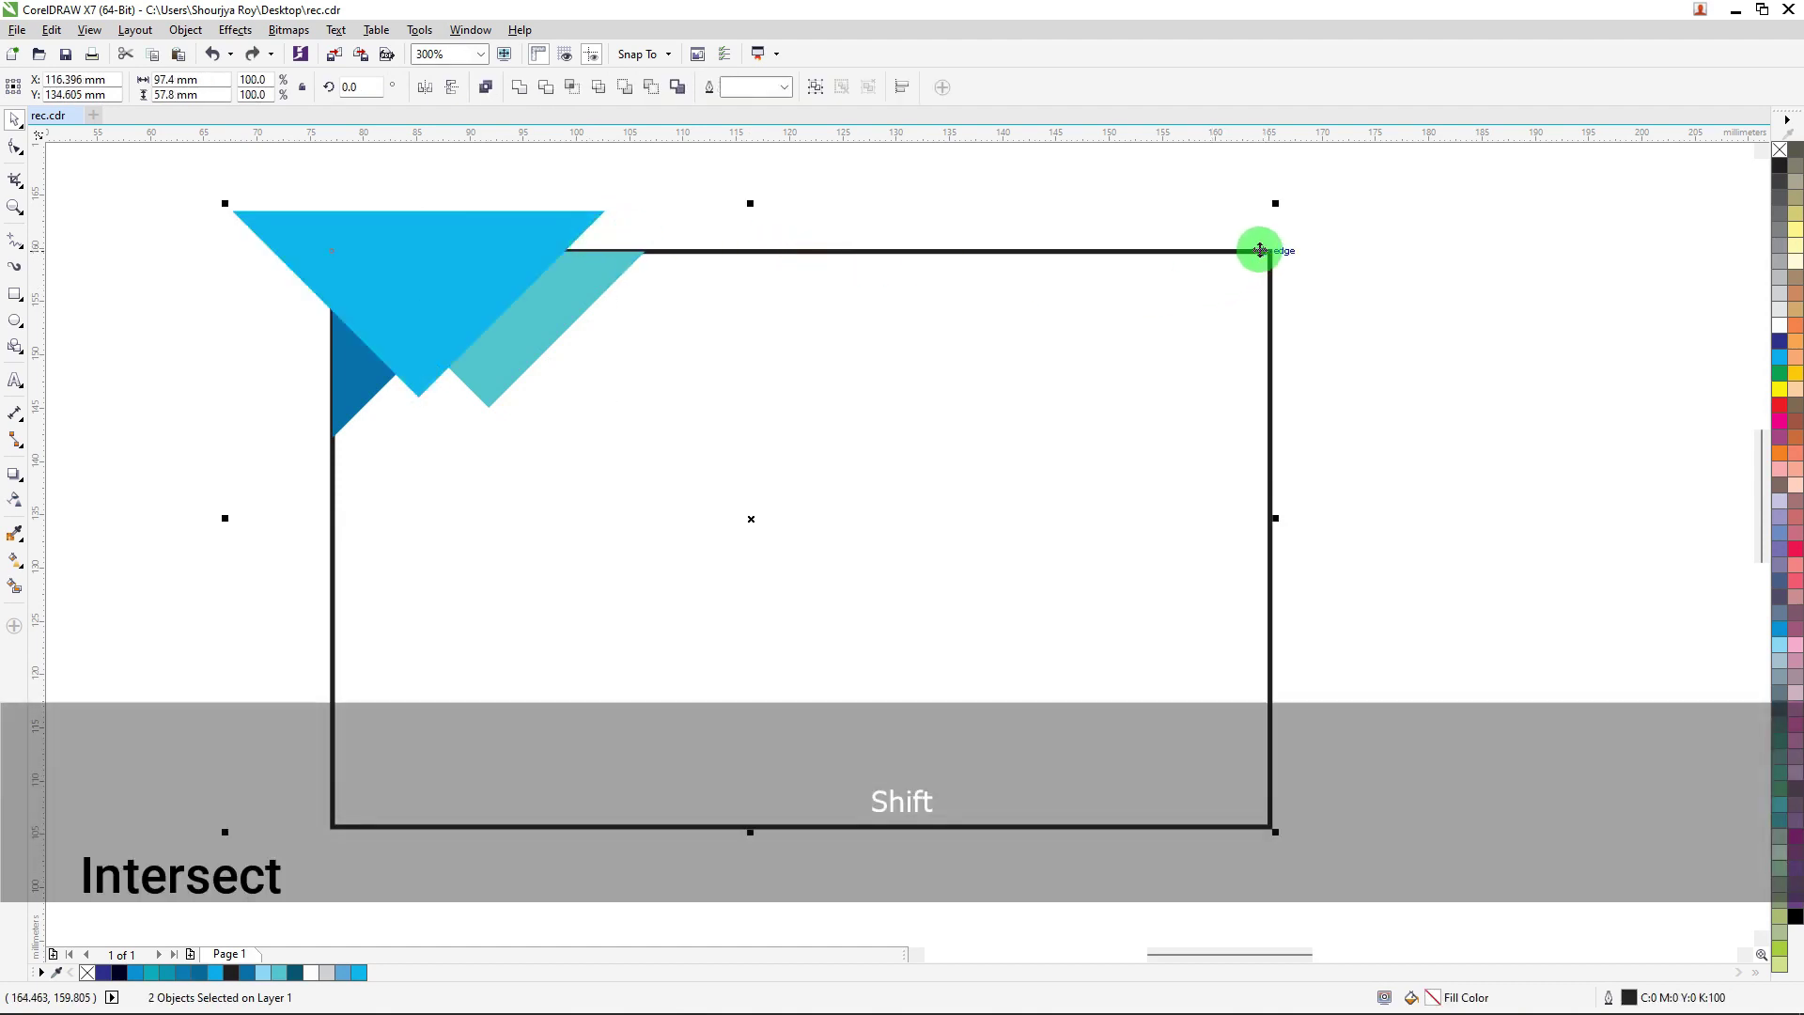
click(571, 87)
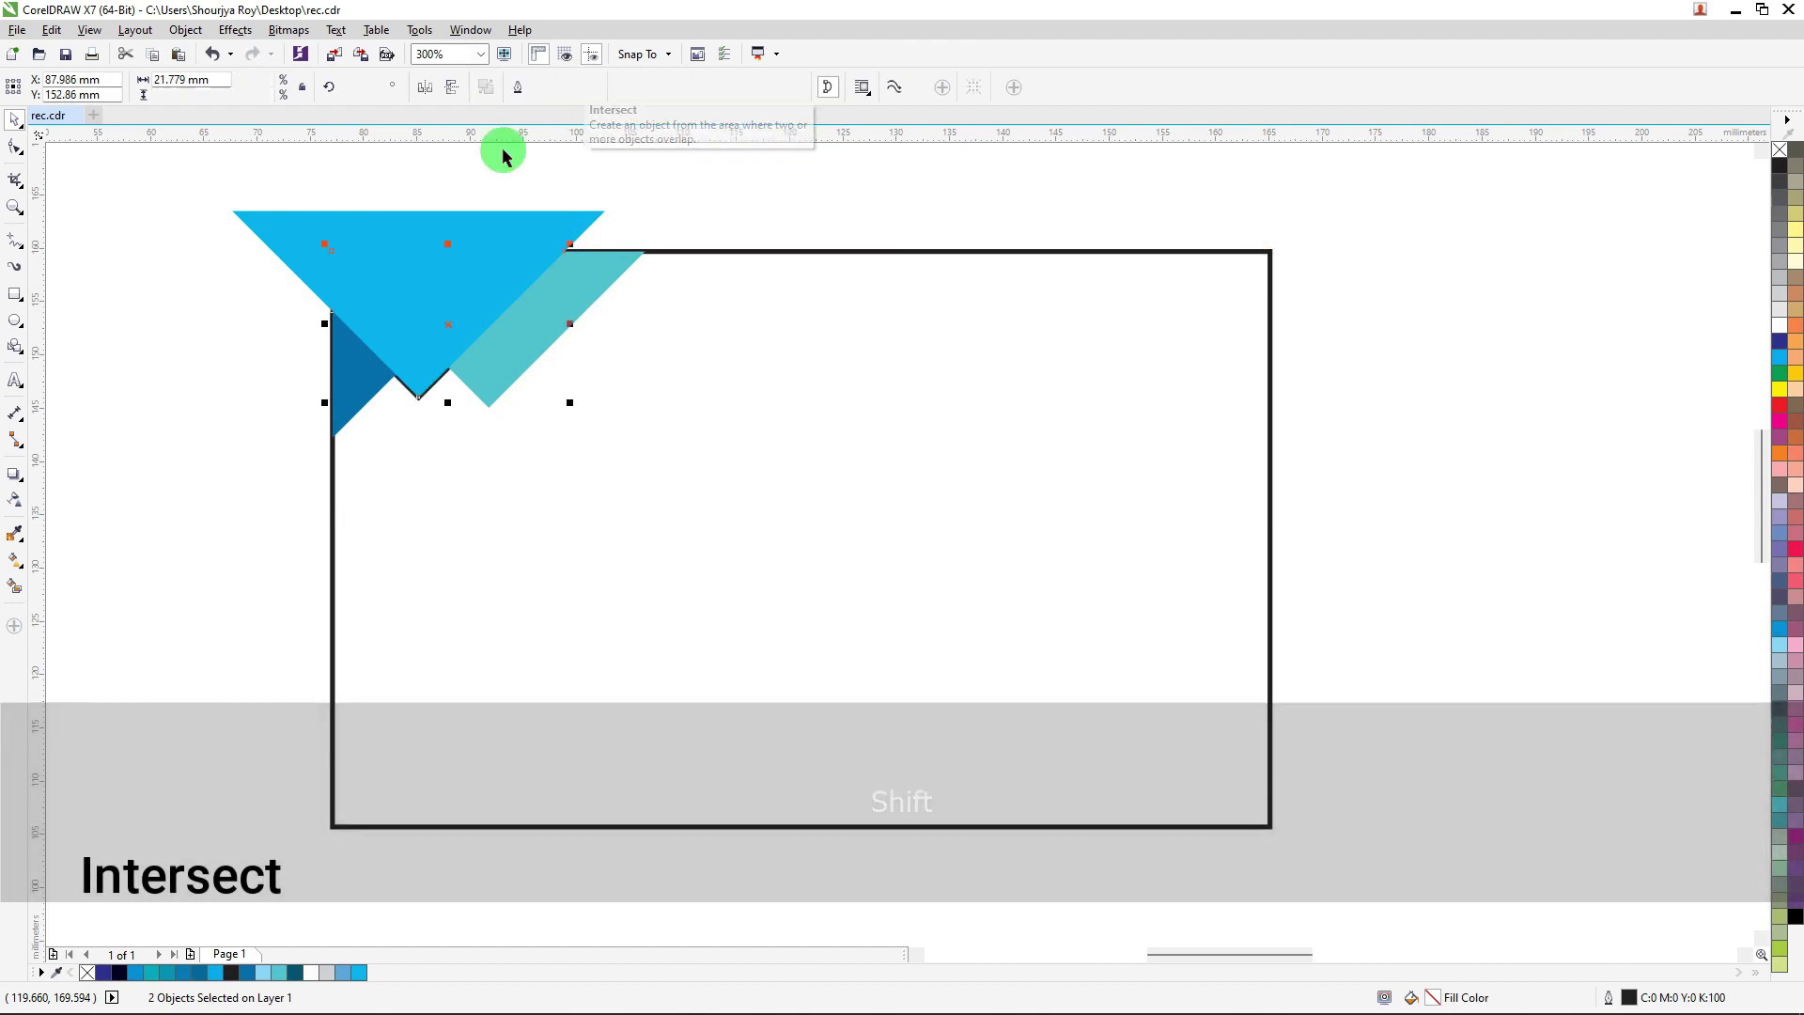
drag(368, 211, 883, 252)
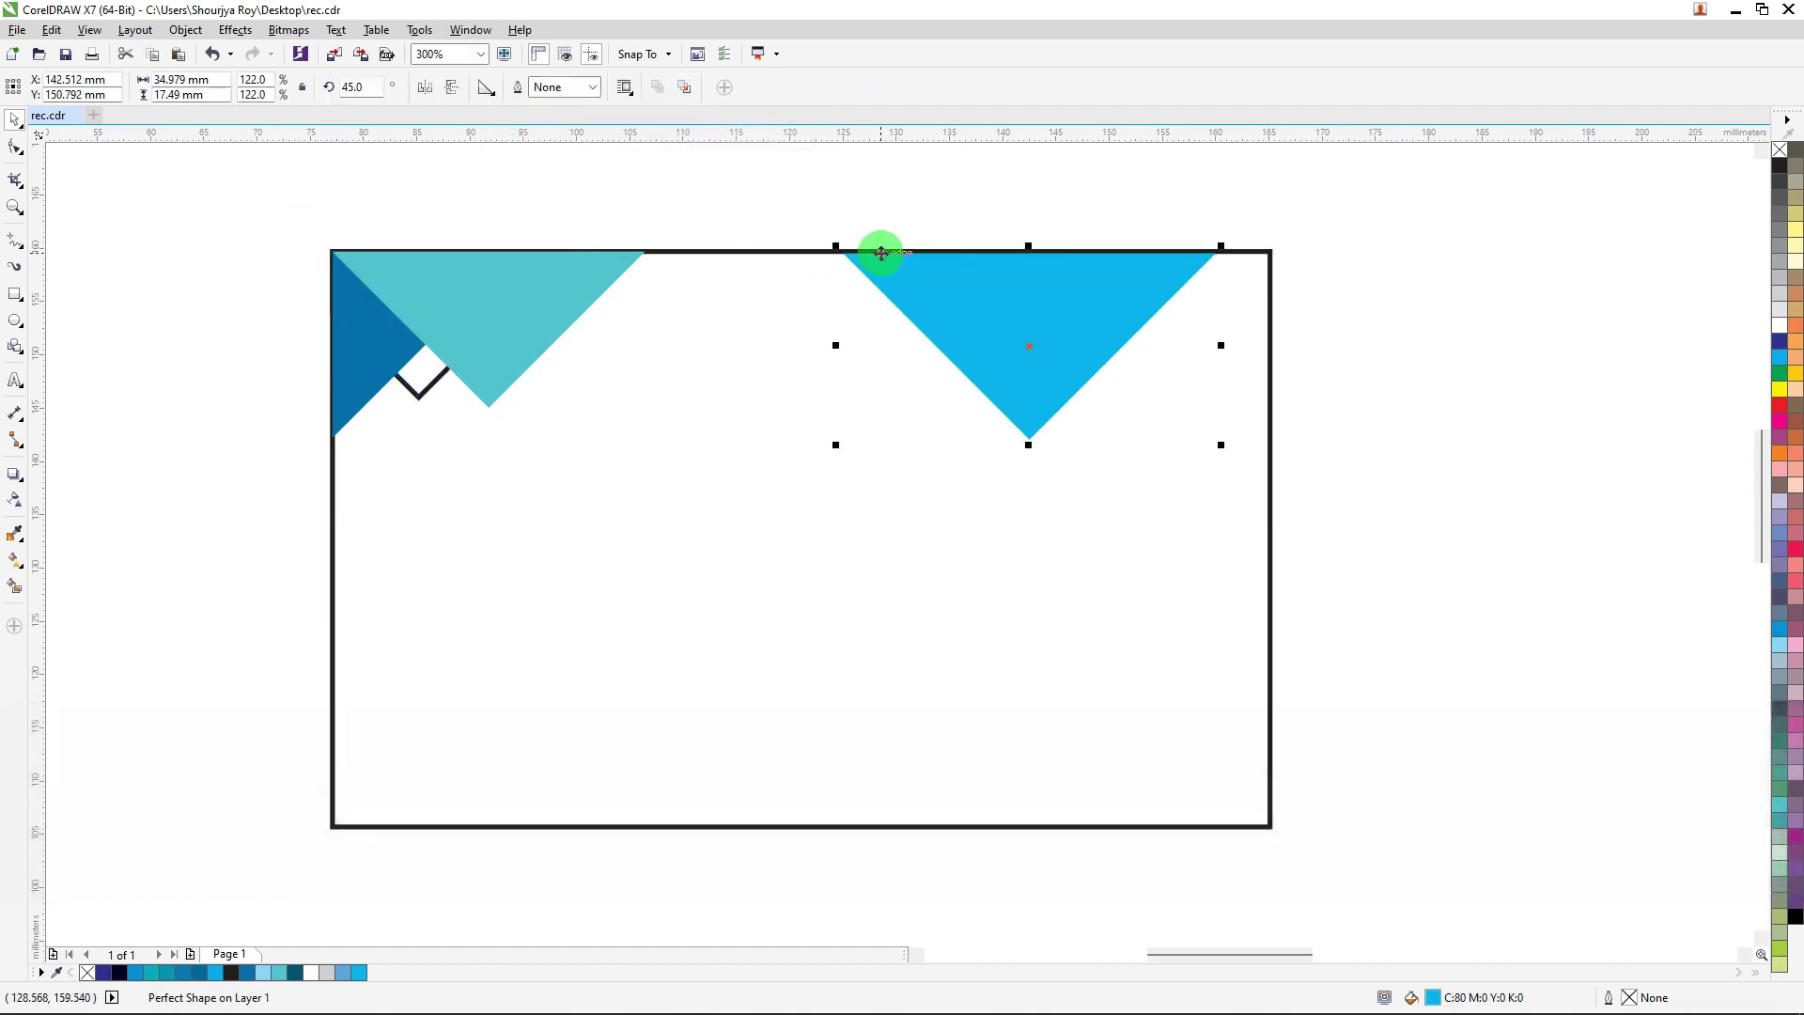
key(Delete)
Step: Bring the intersected corner shape in front of the other triangles, keeping it in place
click(428, 382)
drag(427, 382, 489, 340)
key(ctrl+z)
key(ctrl+Home)
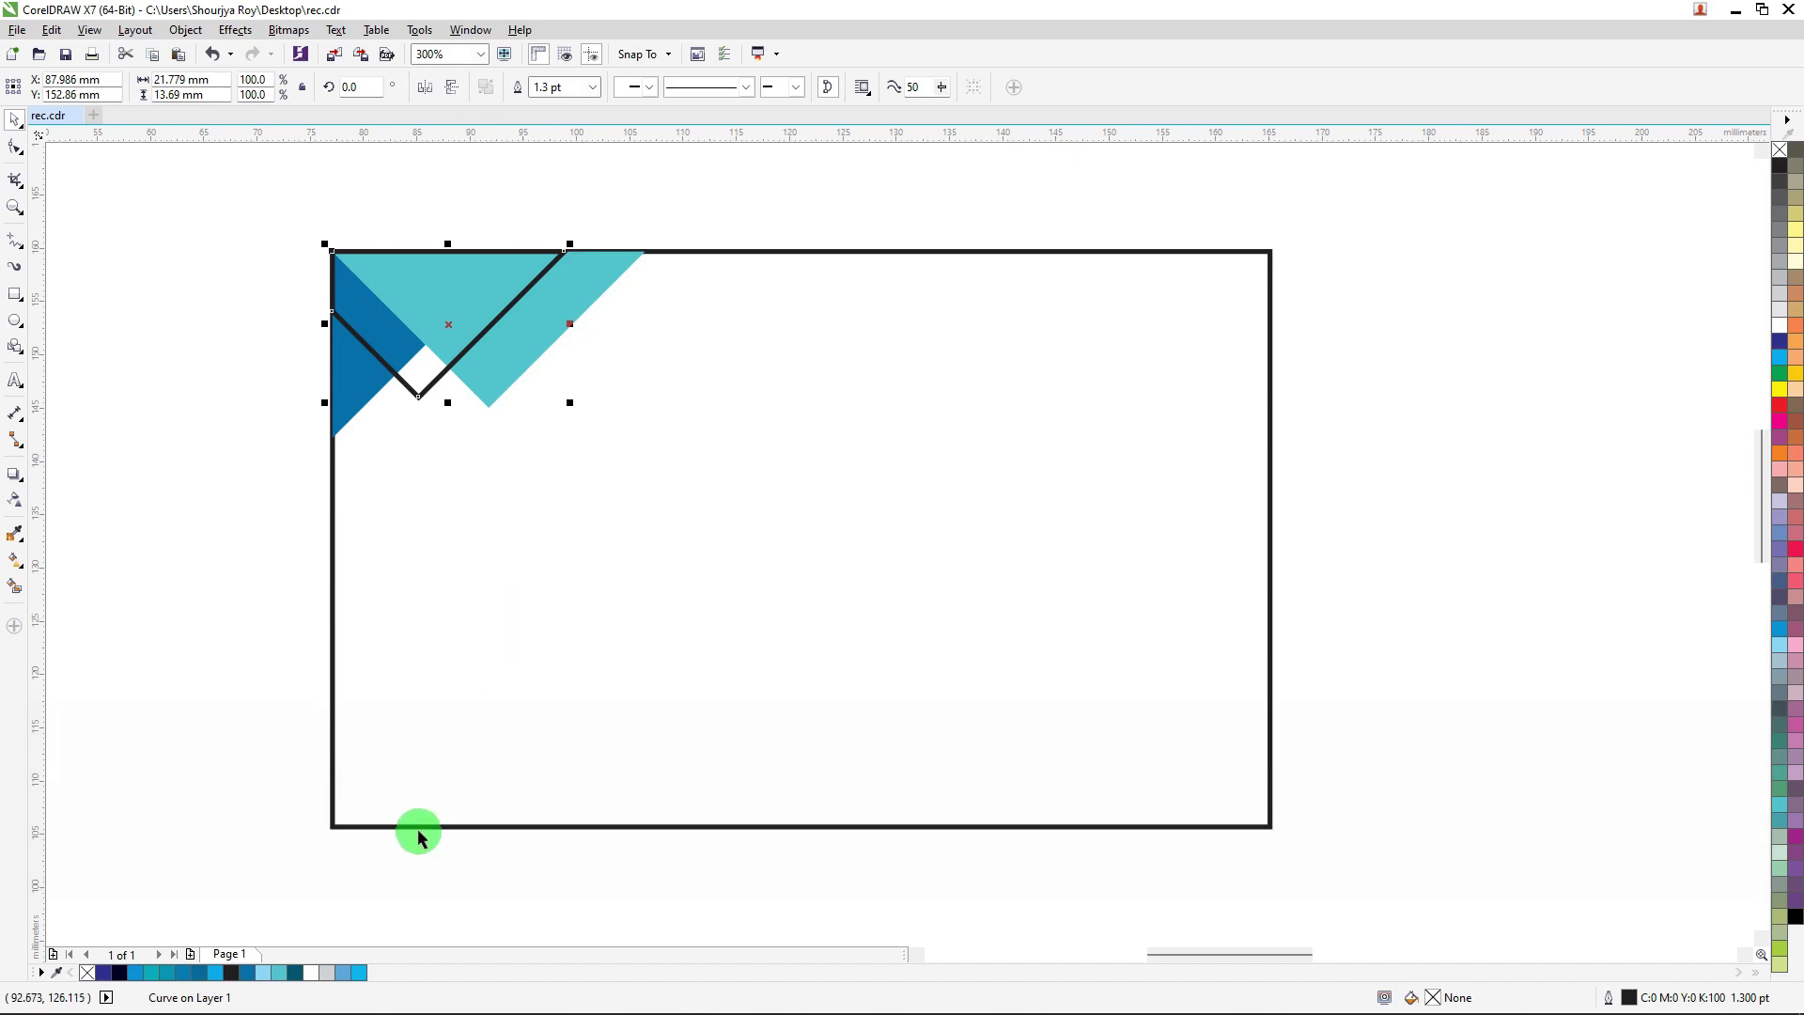
Step: Fill the intersected corner shape with C80 M0 Y0 K0 and remove its outline
click(361, 975)
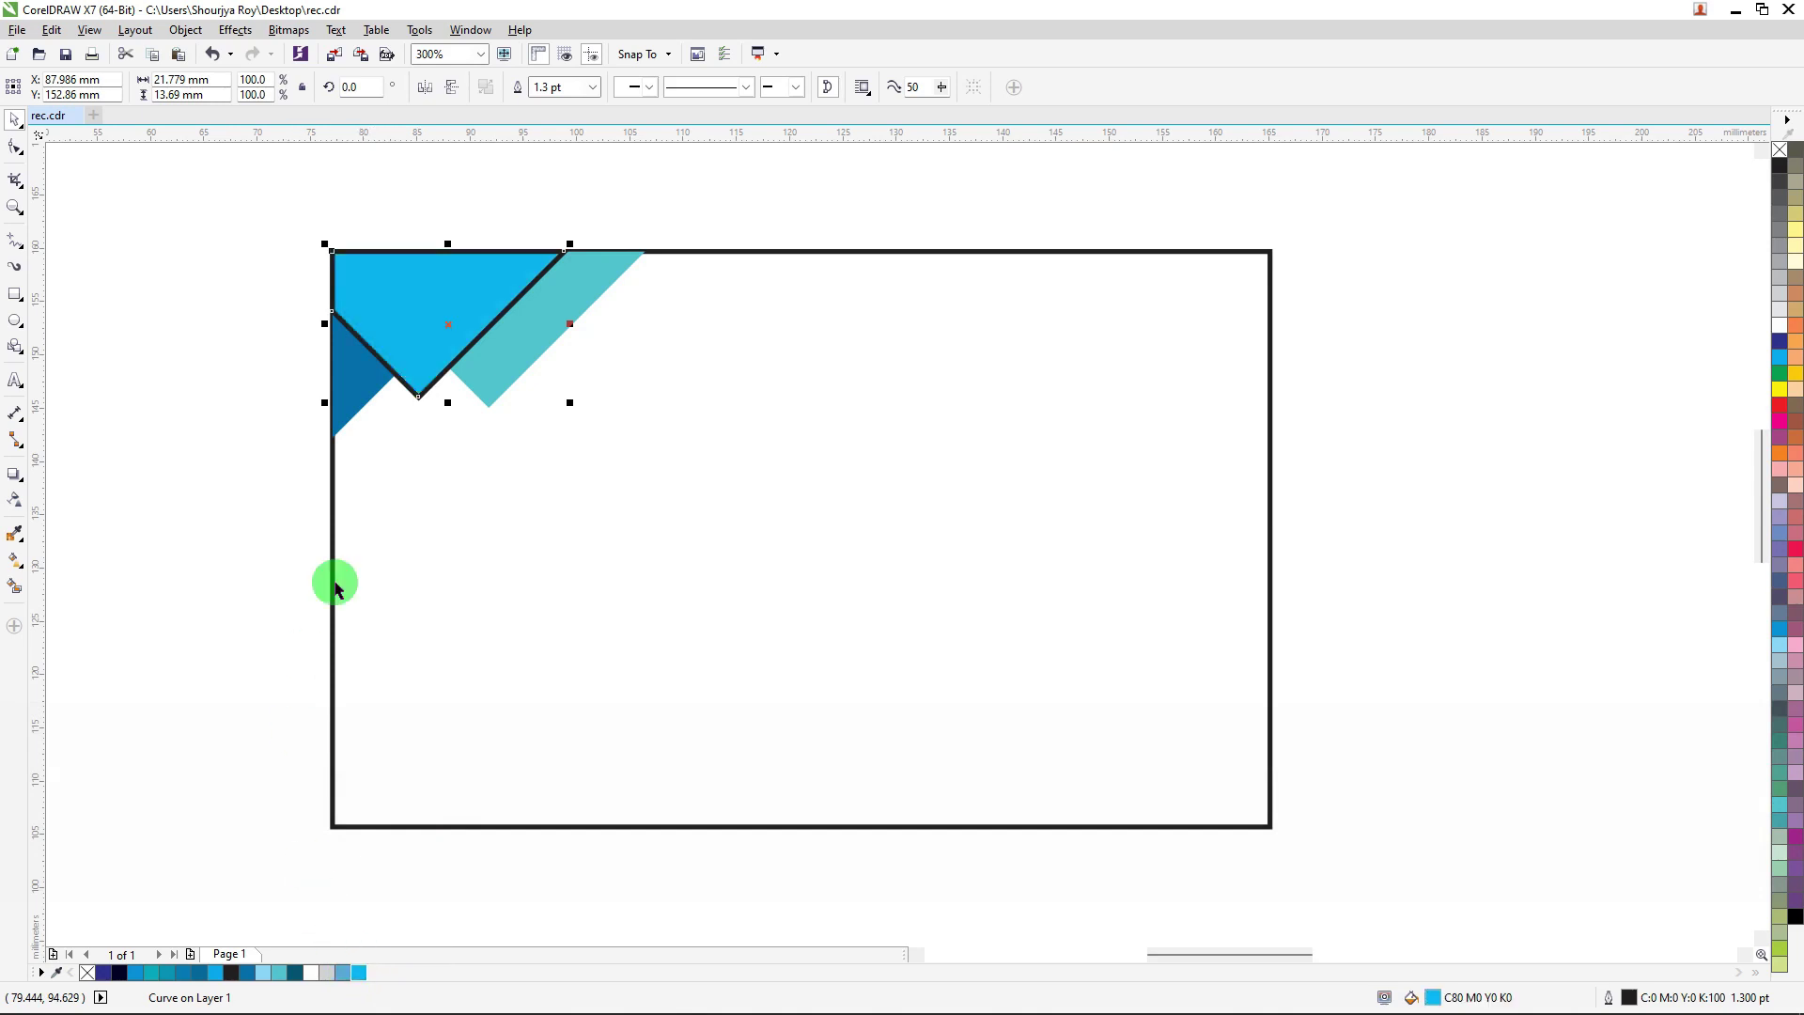
right_click(1779, 150)
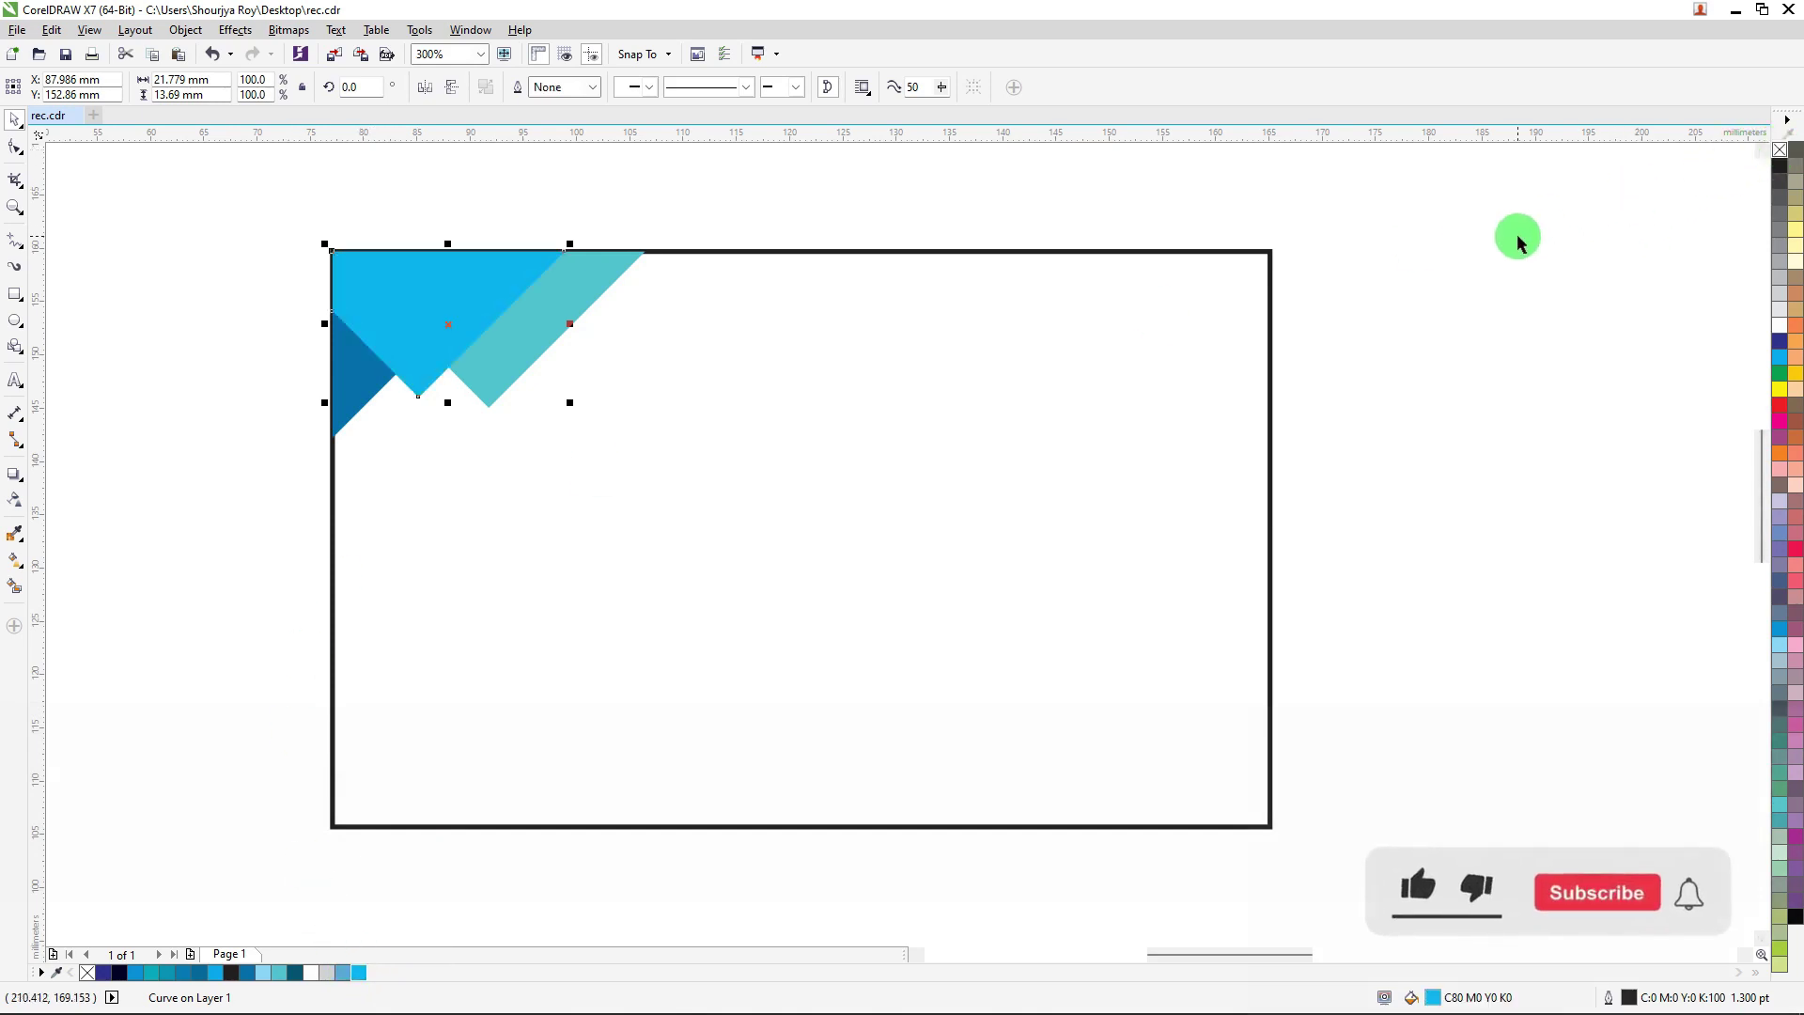
click(1372, 325)
Step: Fill the card rectangle with C100 M100 Y40 K70 and remove its outline
click(1269, 313)
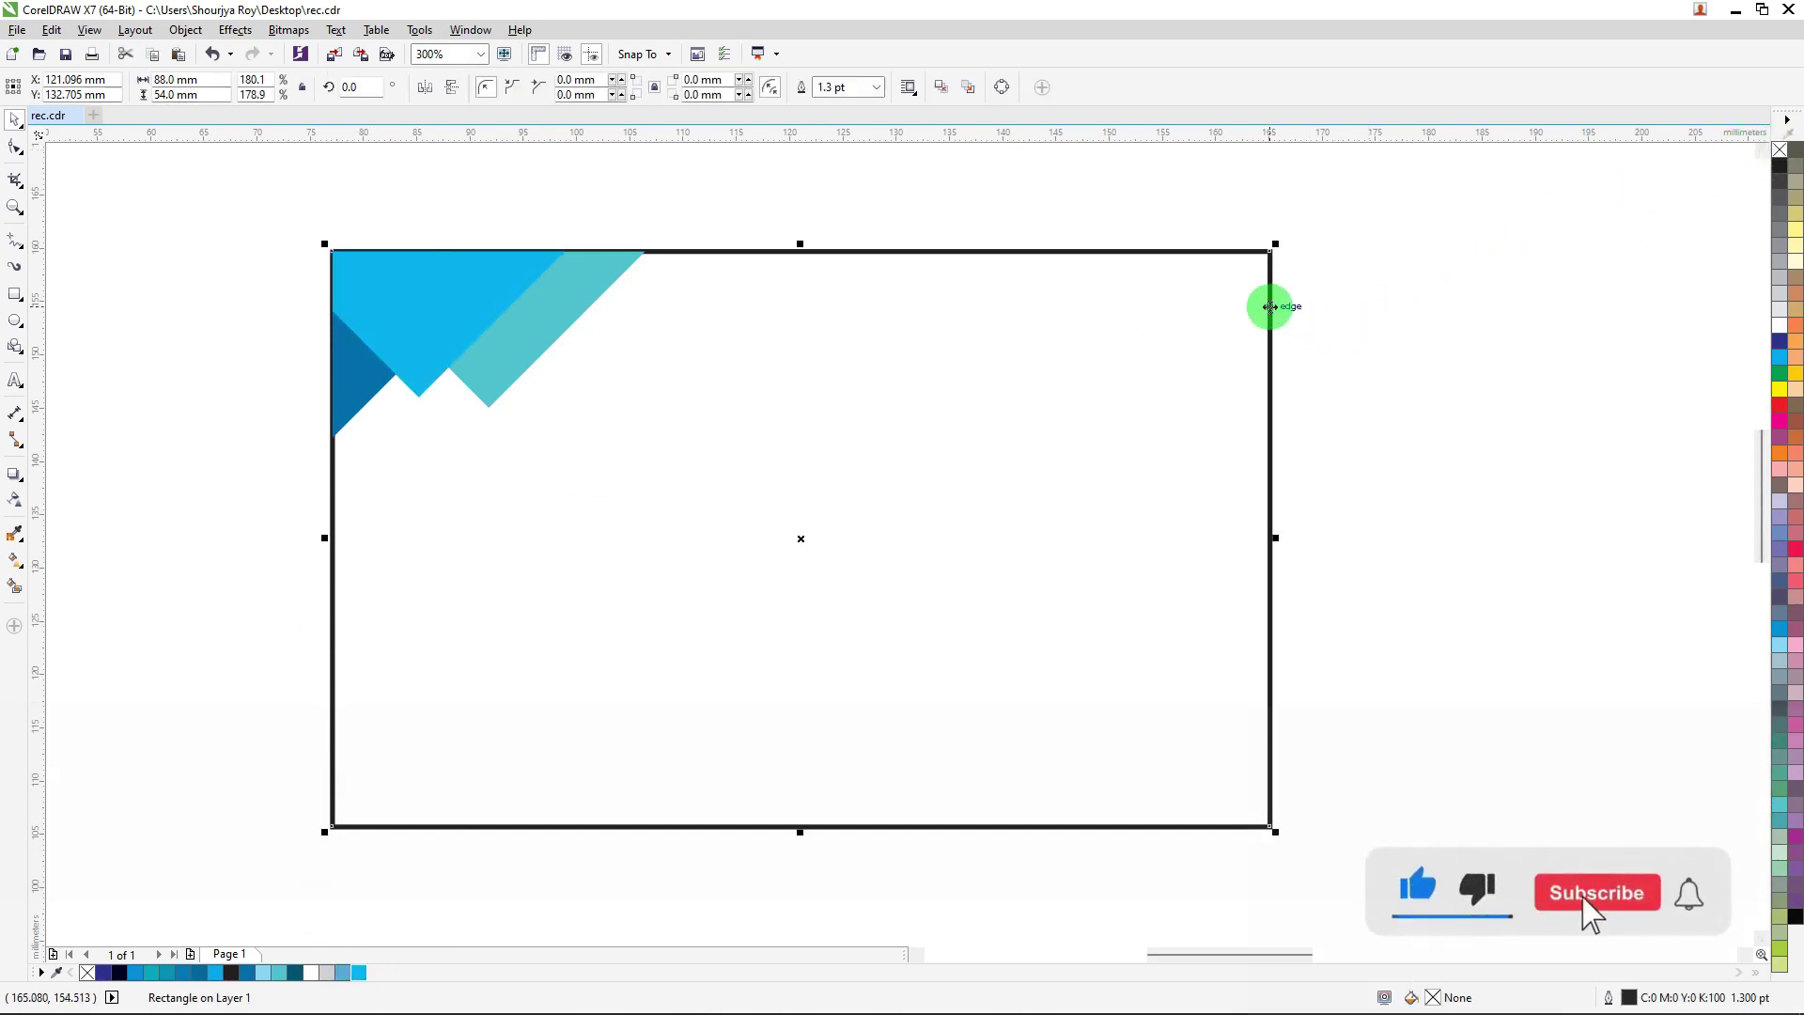
click(1779, 341)
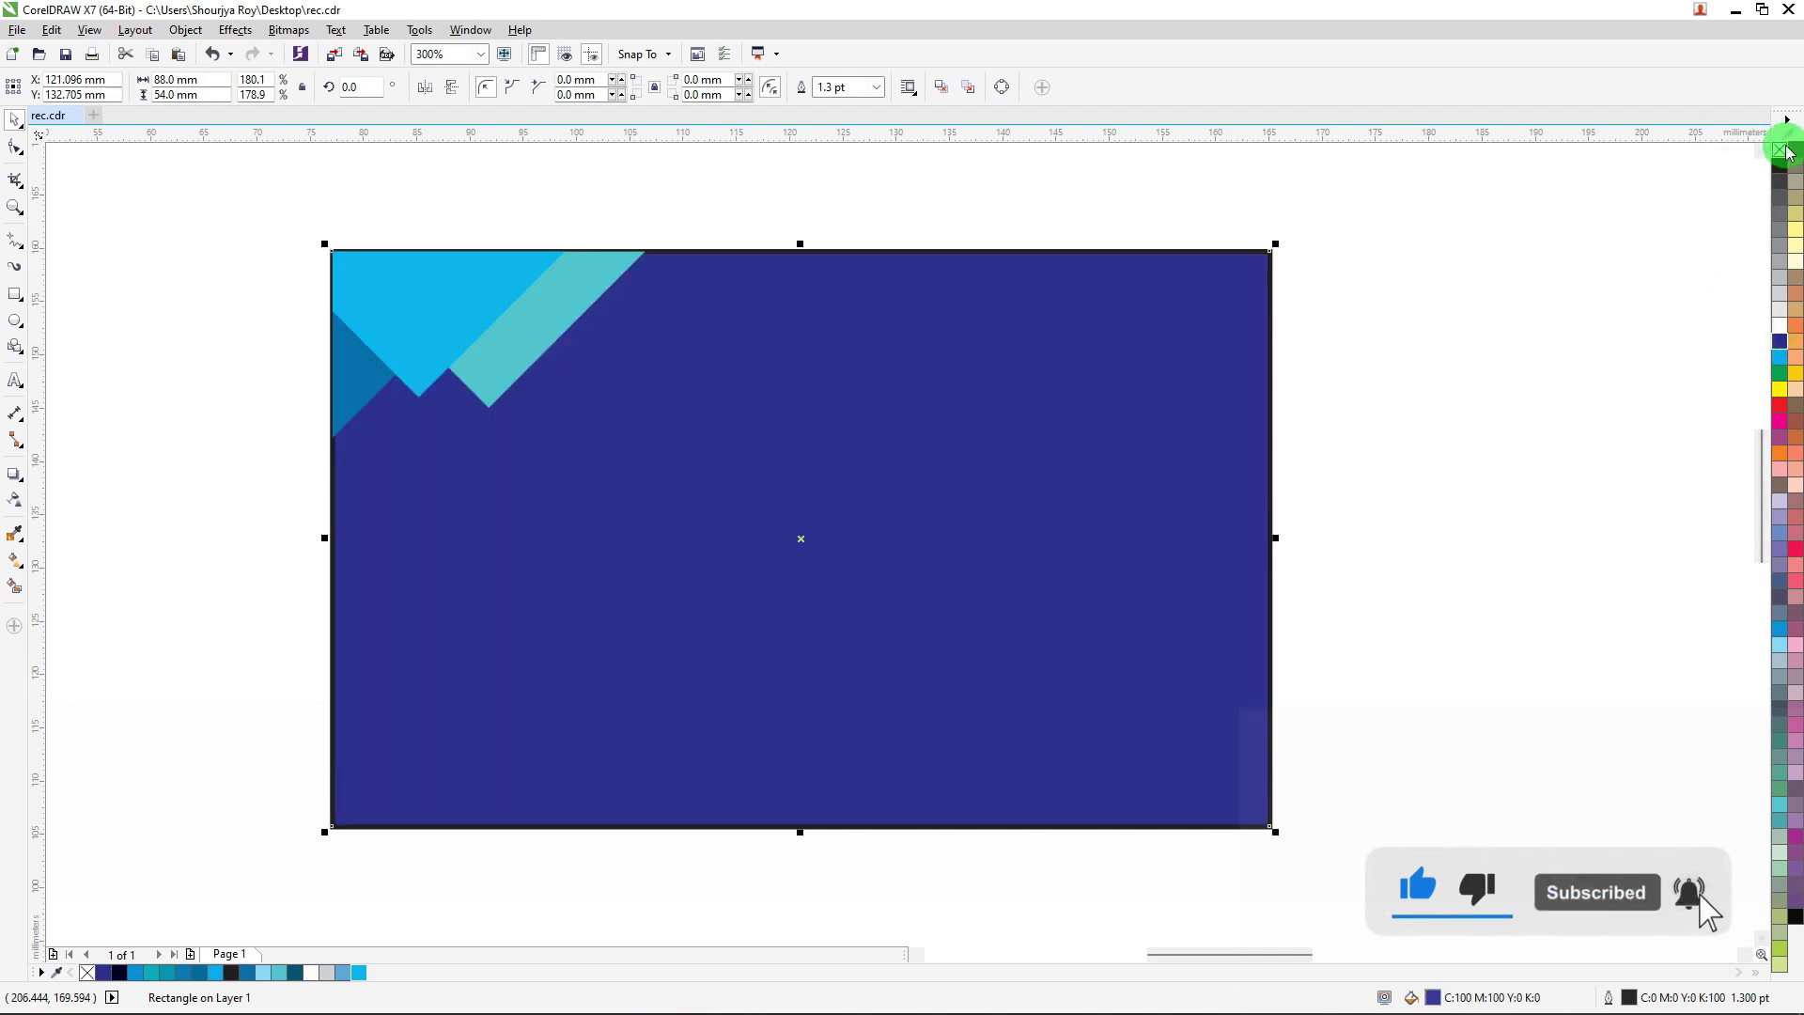
right_click(1779, 150)
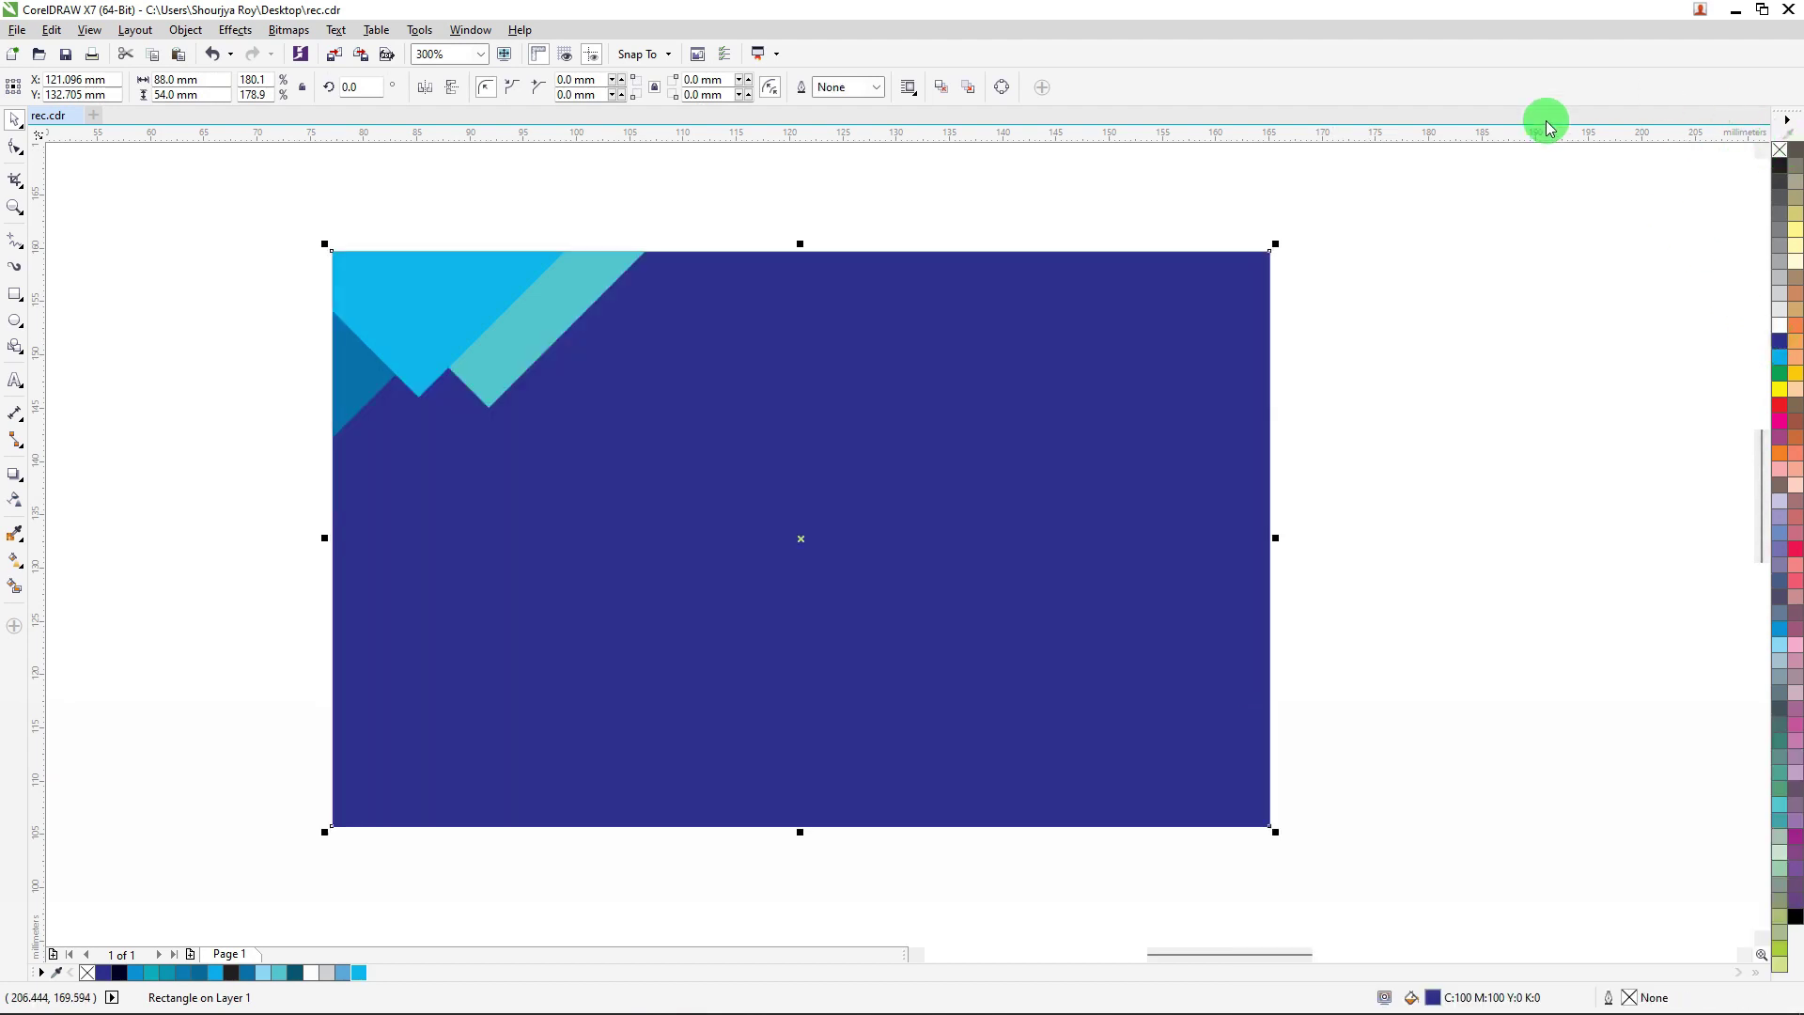
double_click(1433, 998)
double_click(1440, 433)
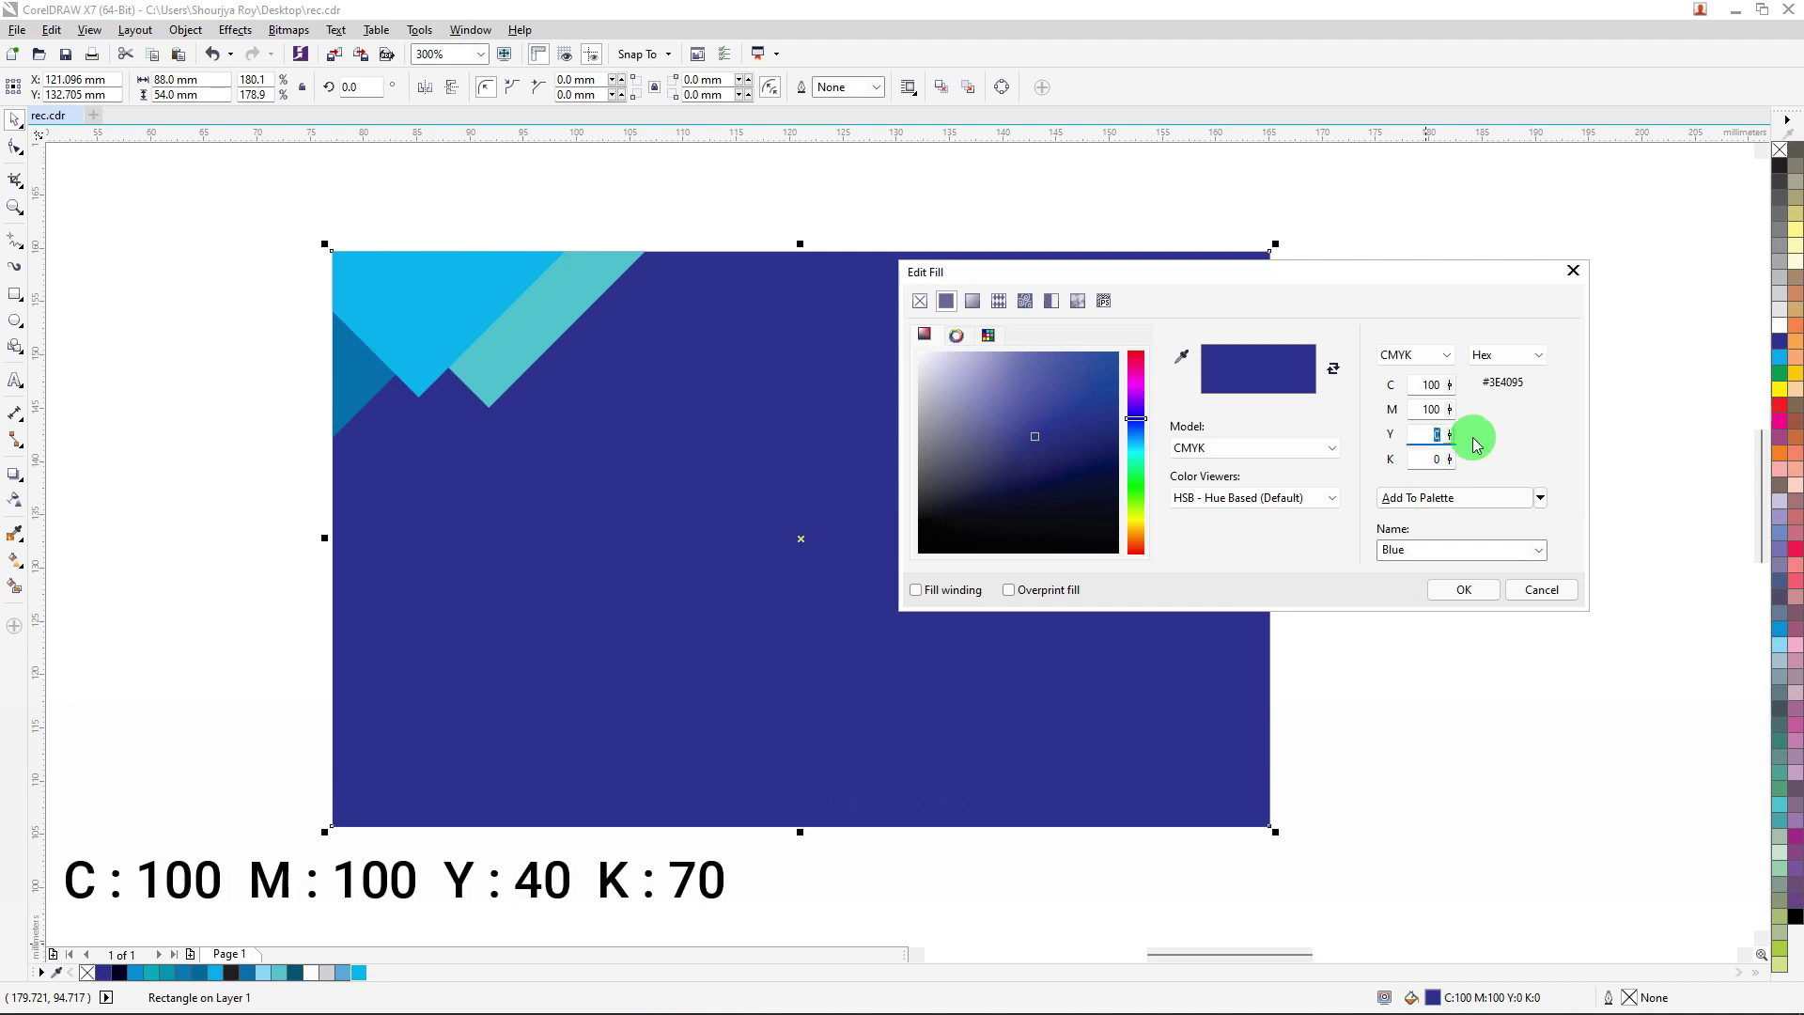
text(4)
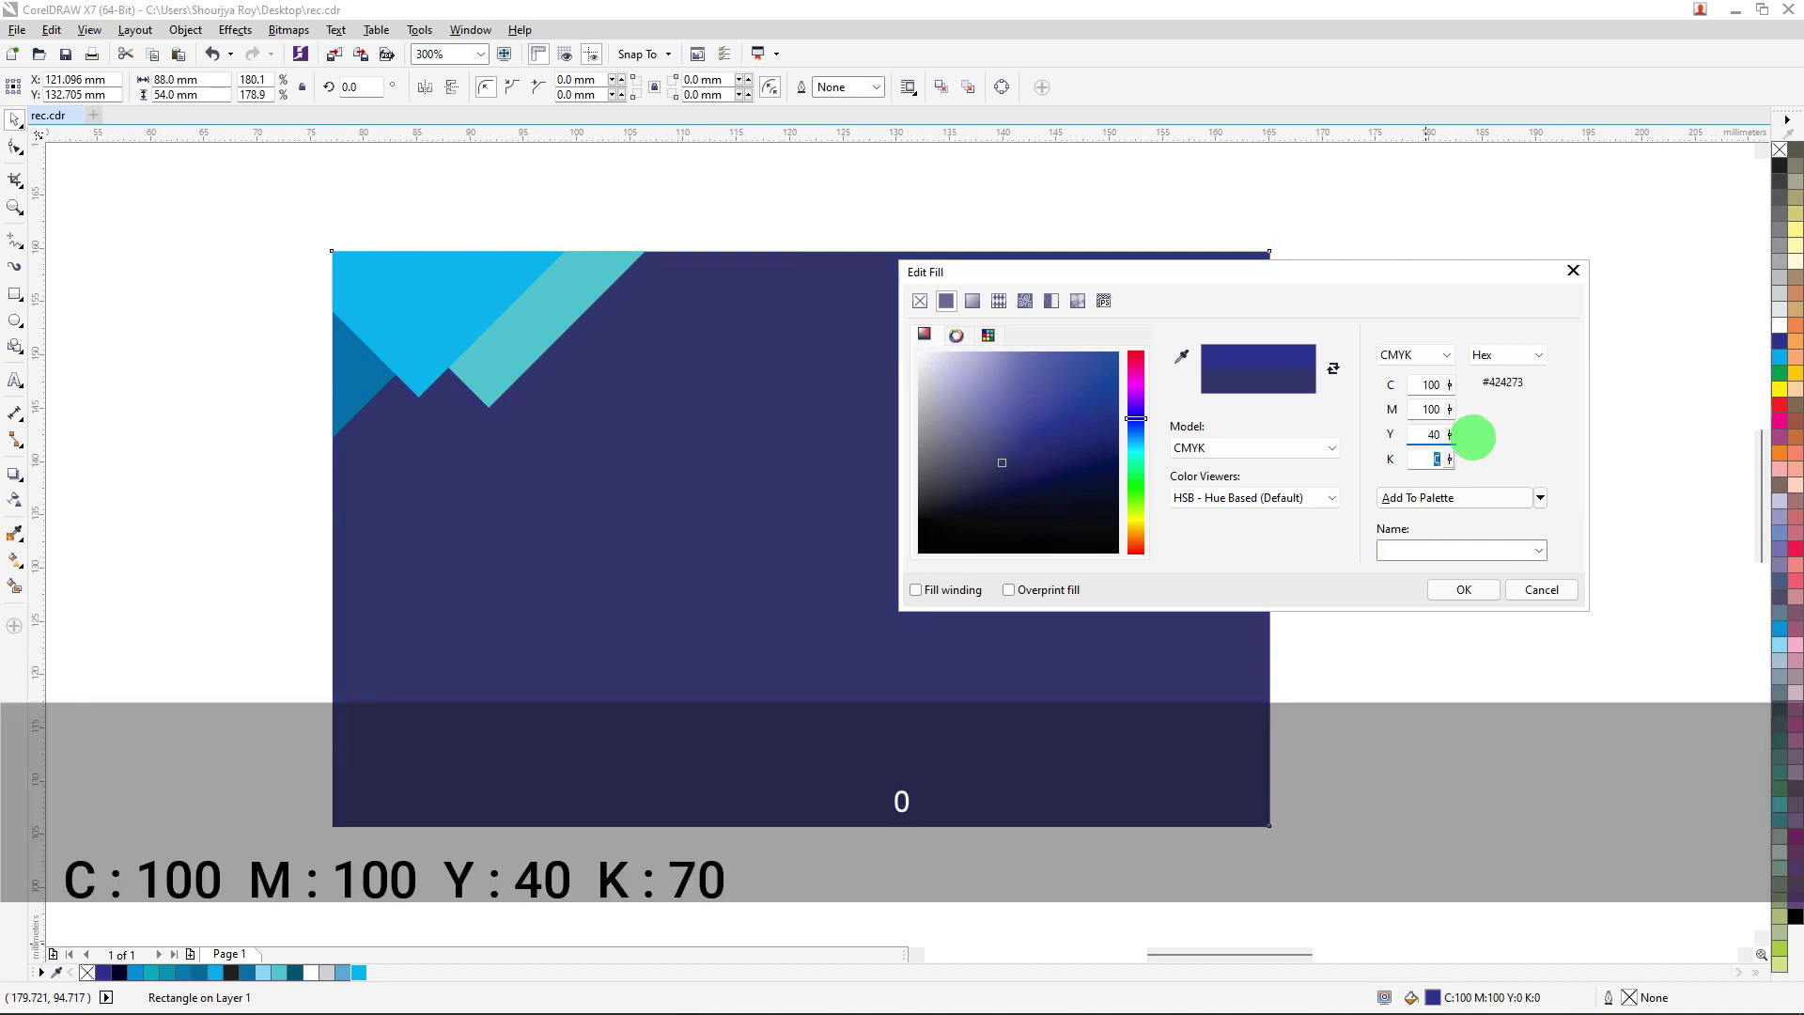
text(70)
key(Return)
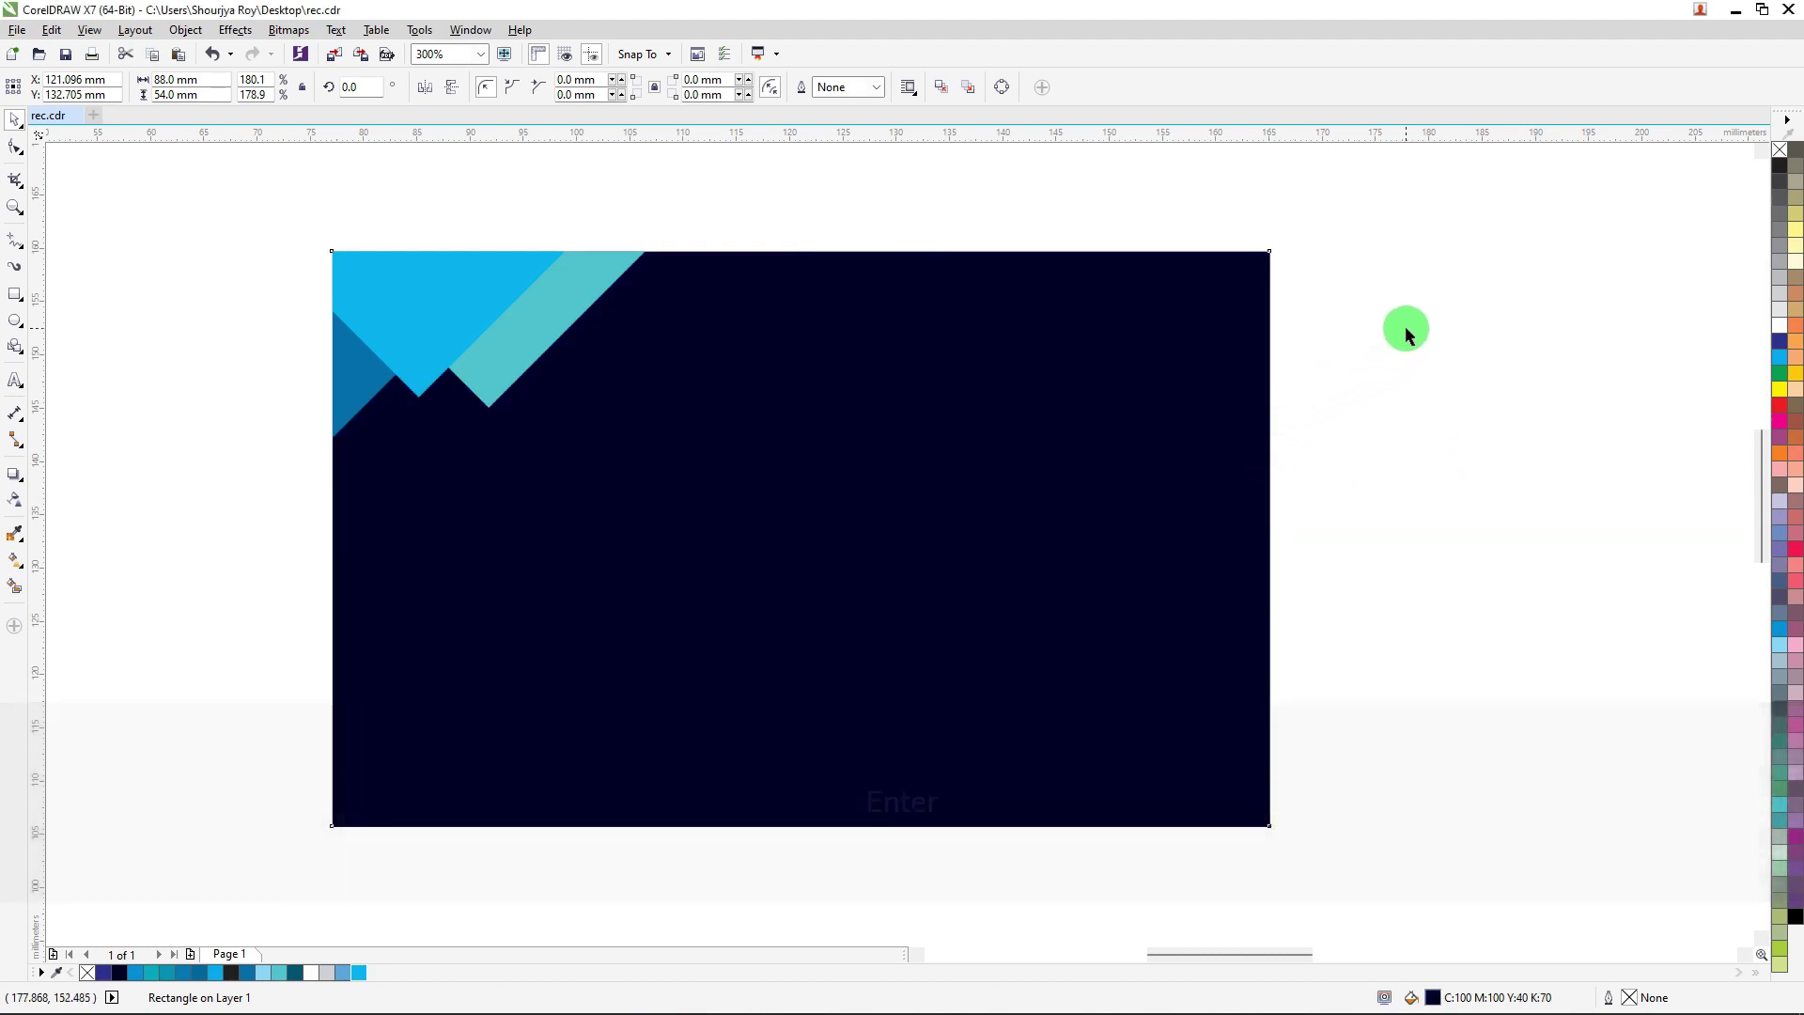
Step: Shrink the dark blue triangle at the card's left edge to about 8.2 × 16.5 mm, anchored at its upper-left corner
click(1392, 342)
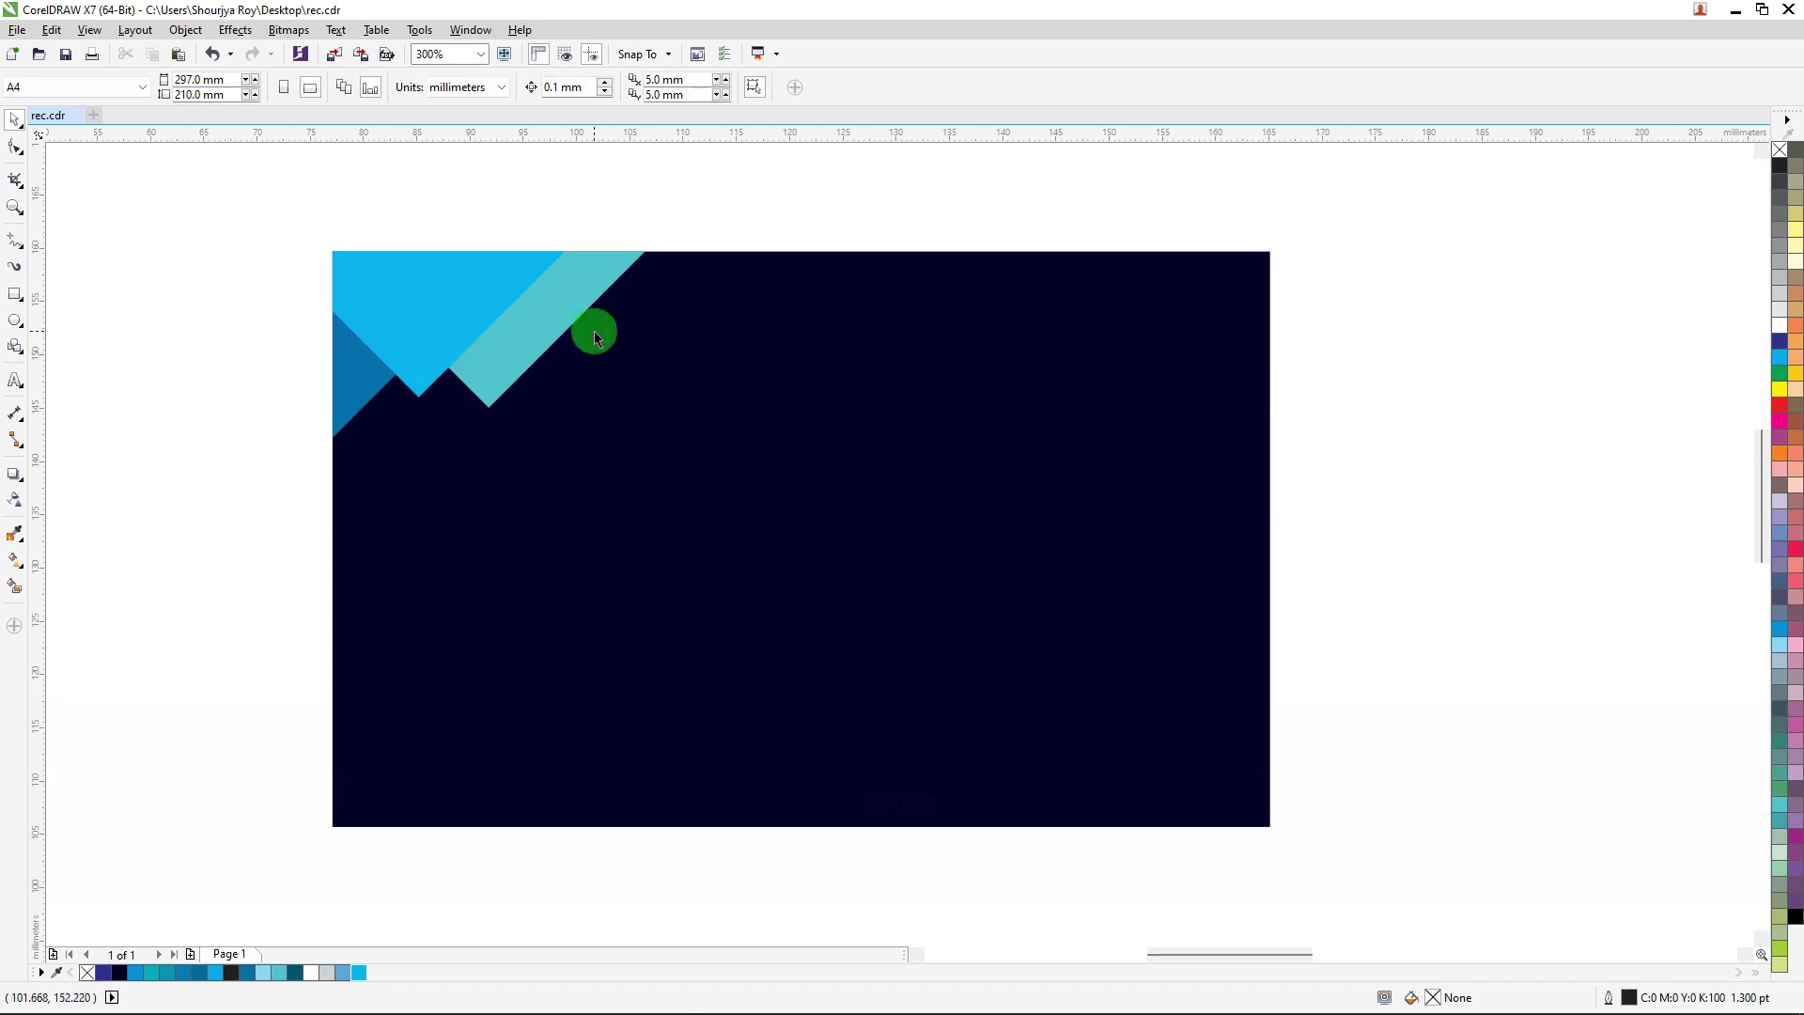
click(352, 404)
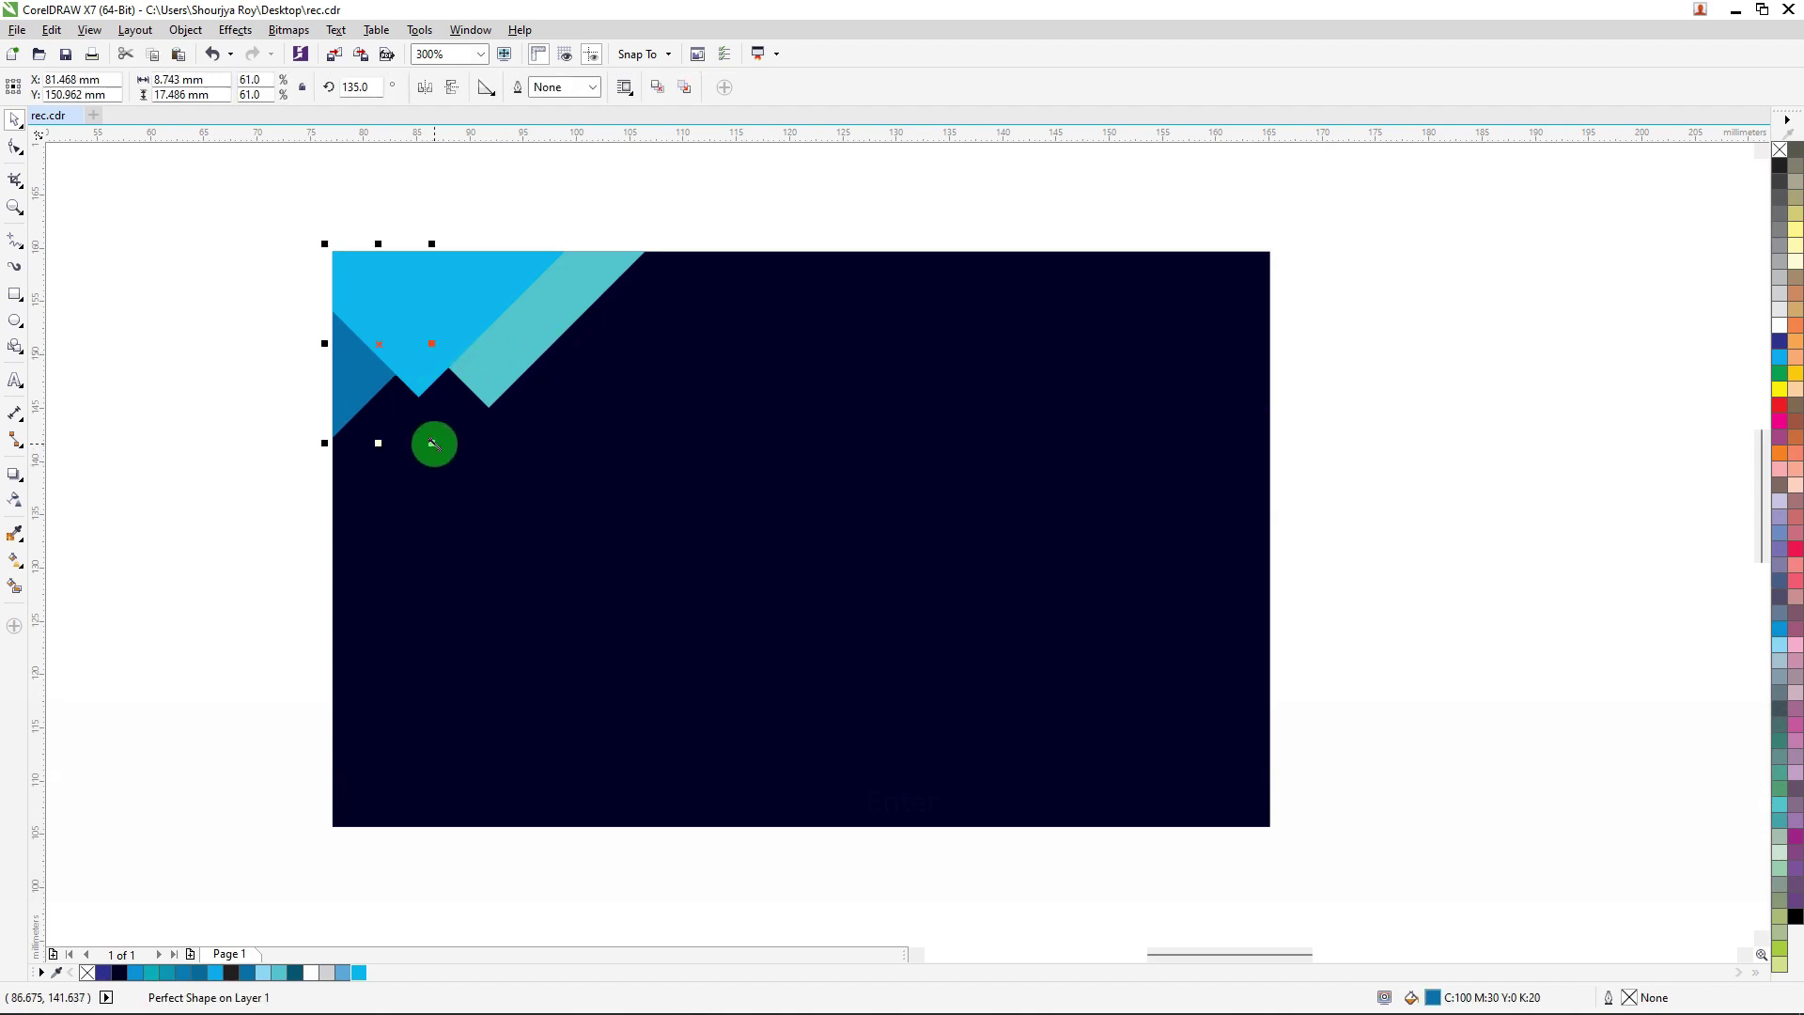
drag(434, 444, 441, 462)
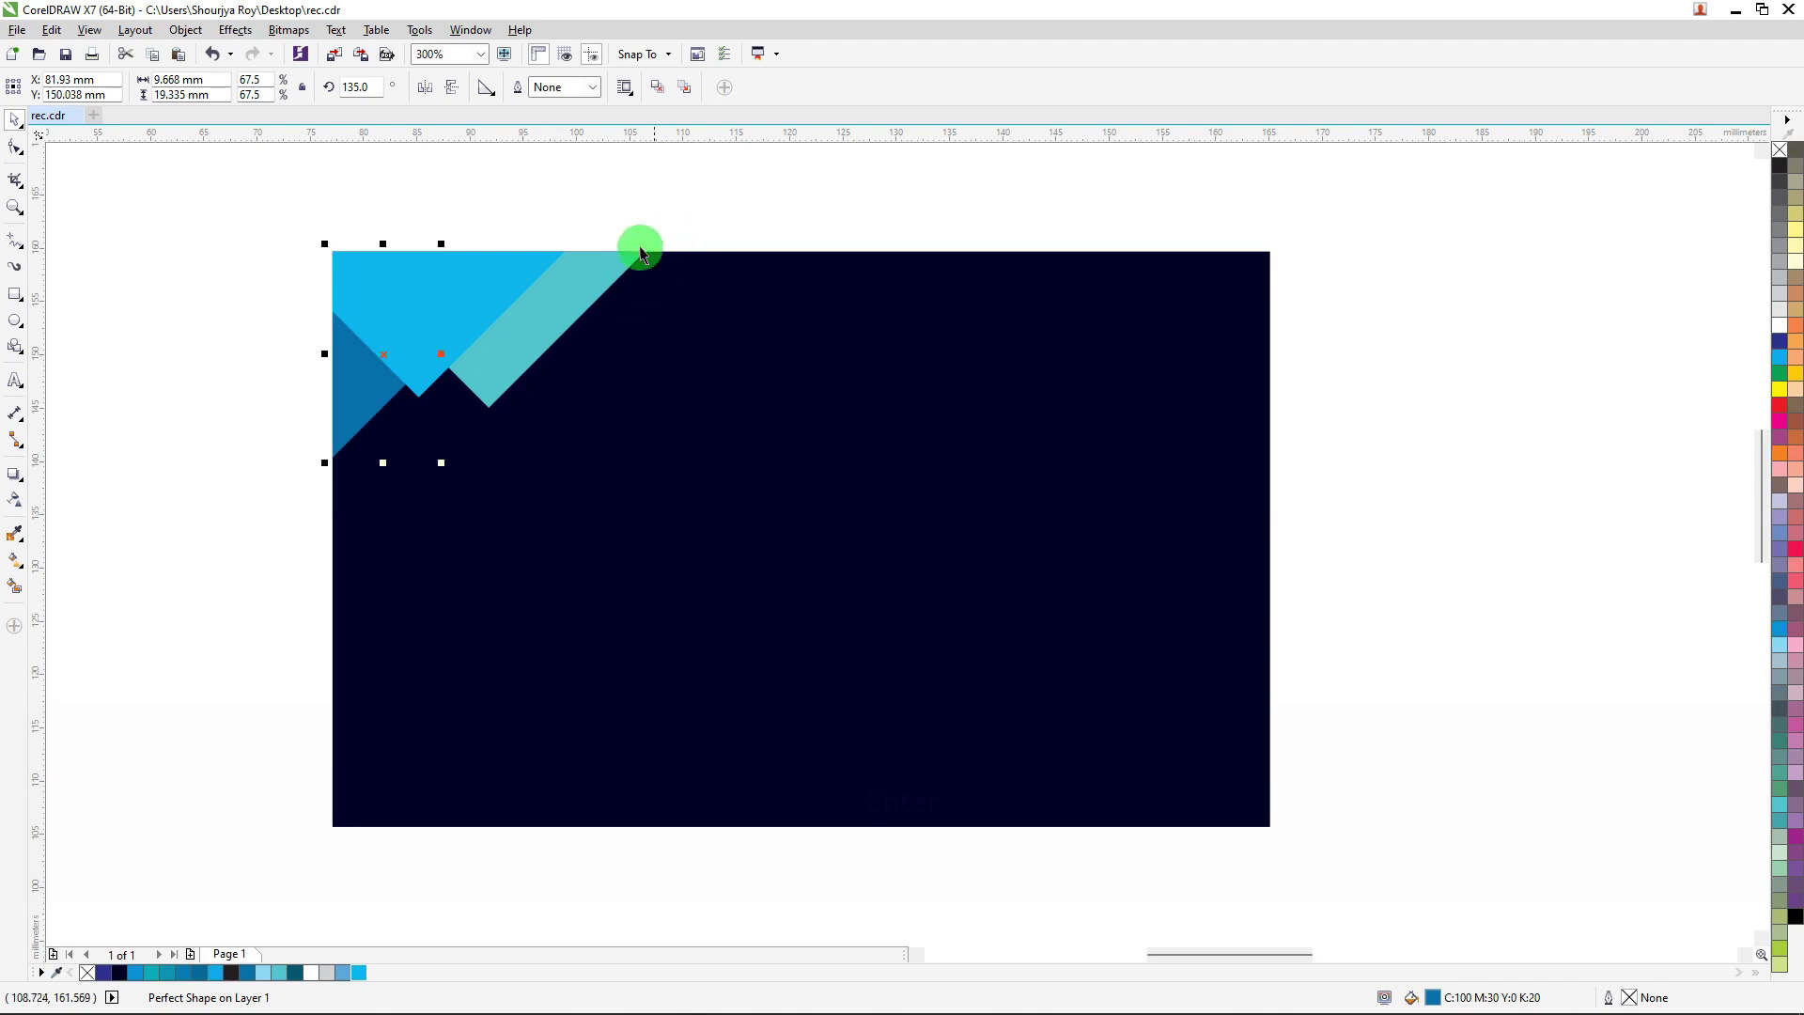
key(ctrl+z)
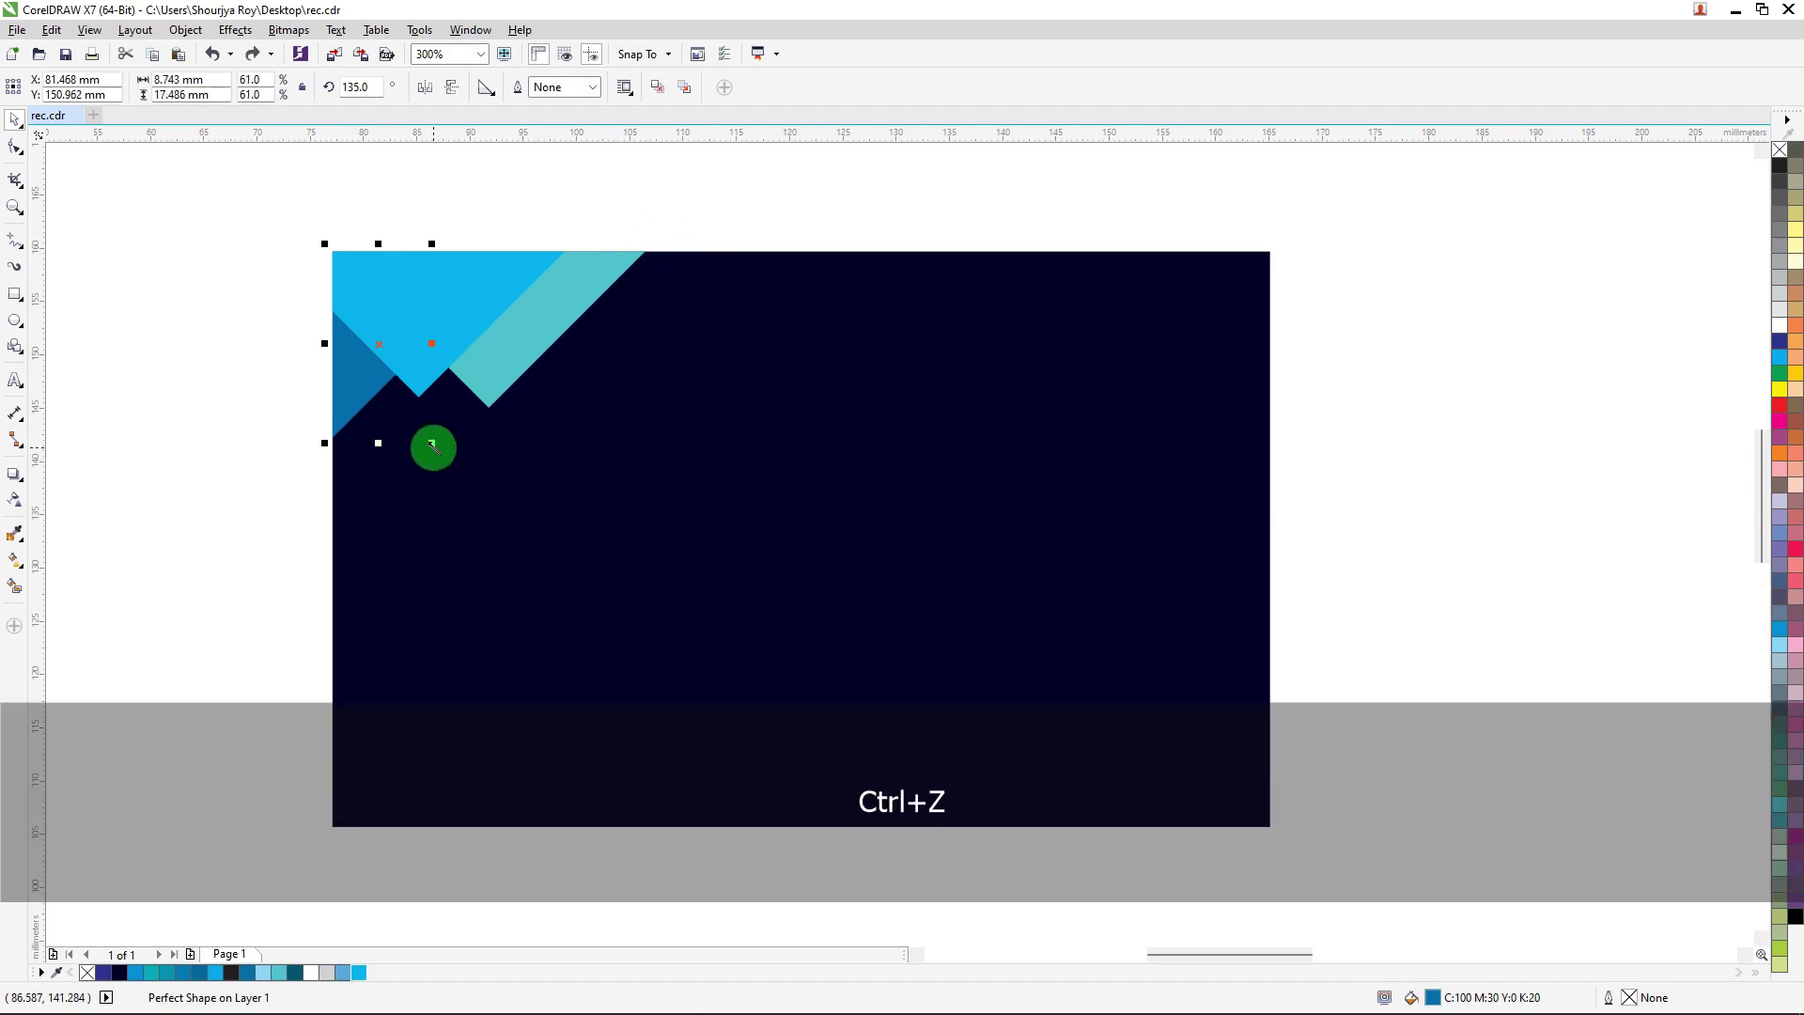
drag(433, 444, 428, 433)
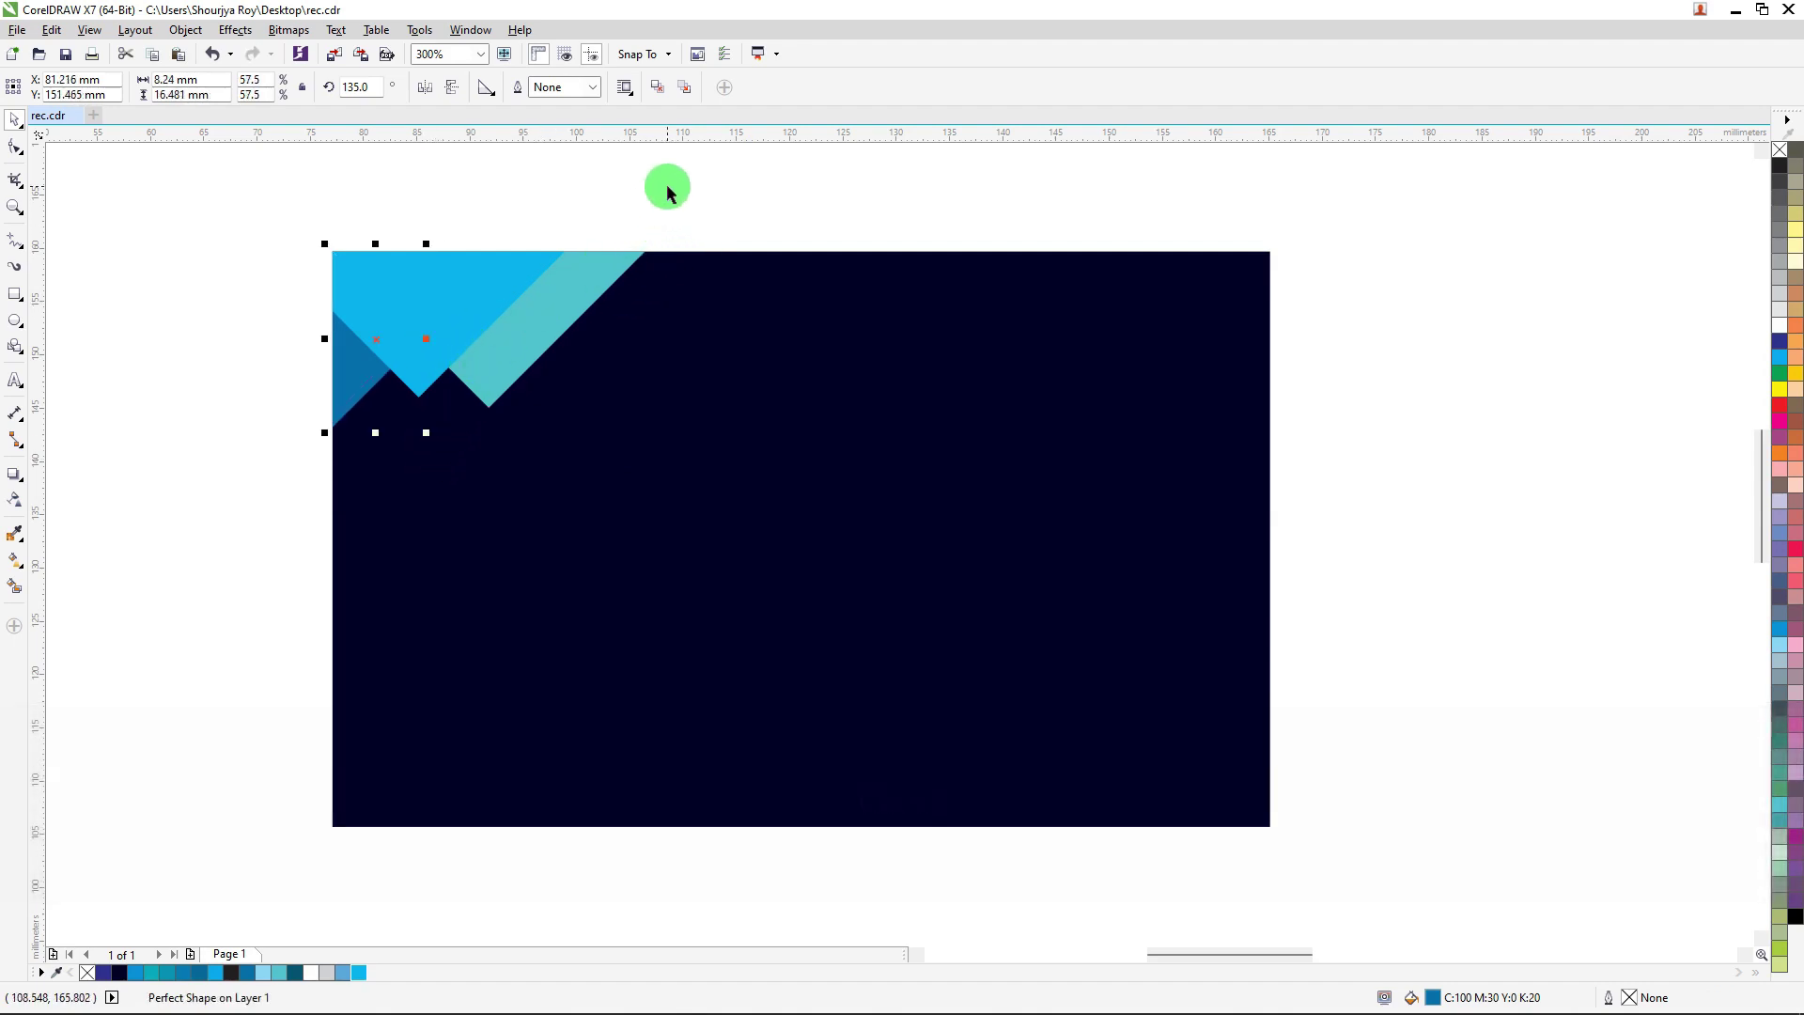
click(725, 169)
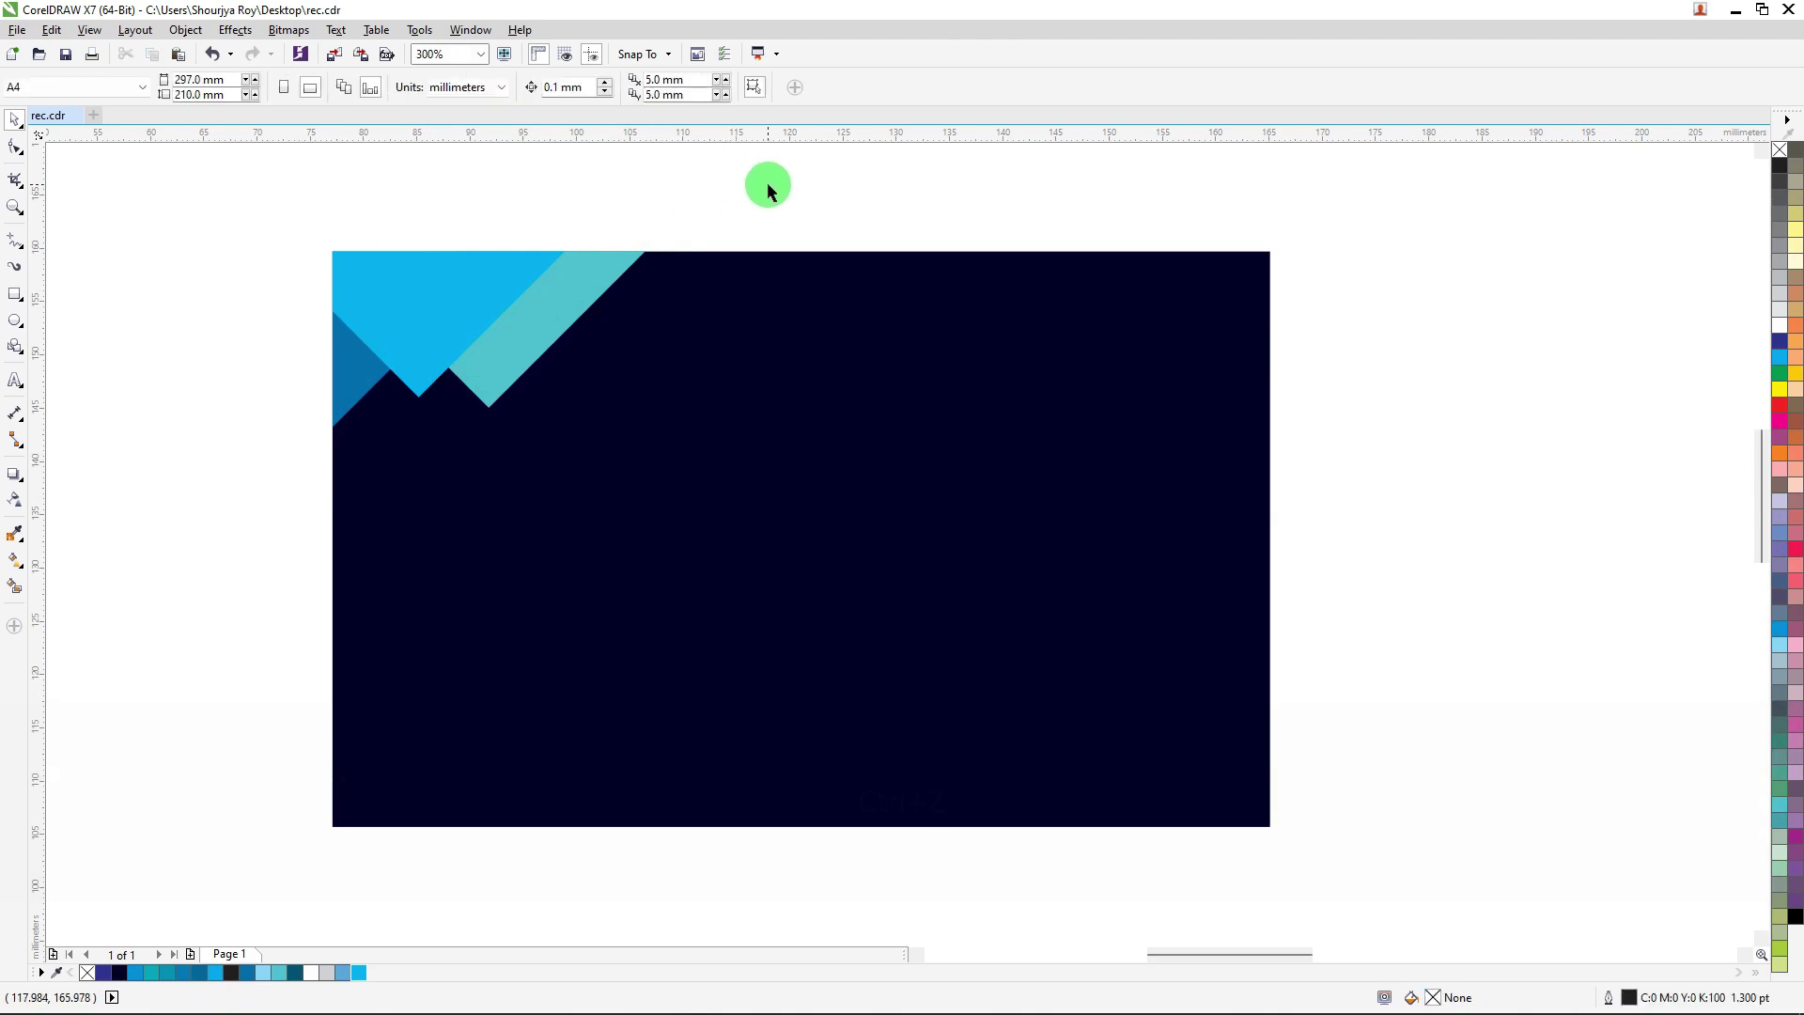
Step: Scale all the upper-left corner triangles together to about 30 × 16.8 mm overall
drag(767, 182, 229, 483)
drag(654, 433, 660, 442)
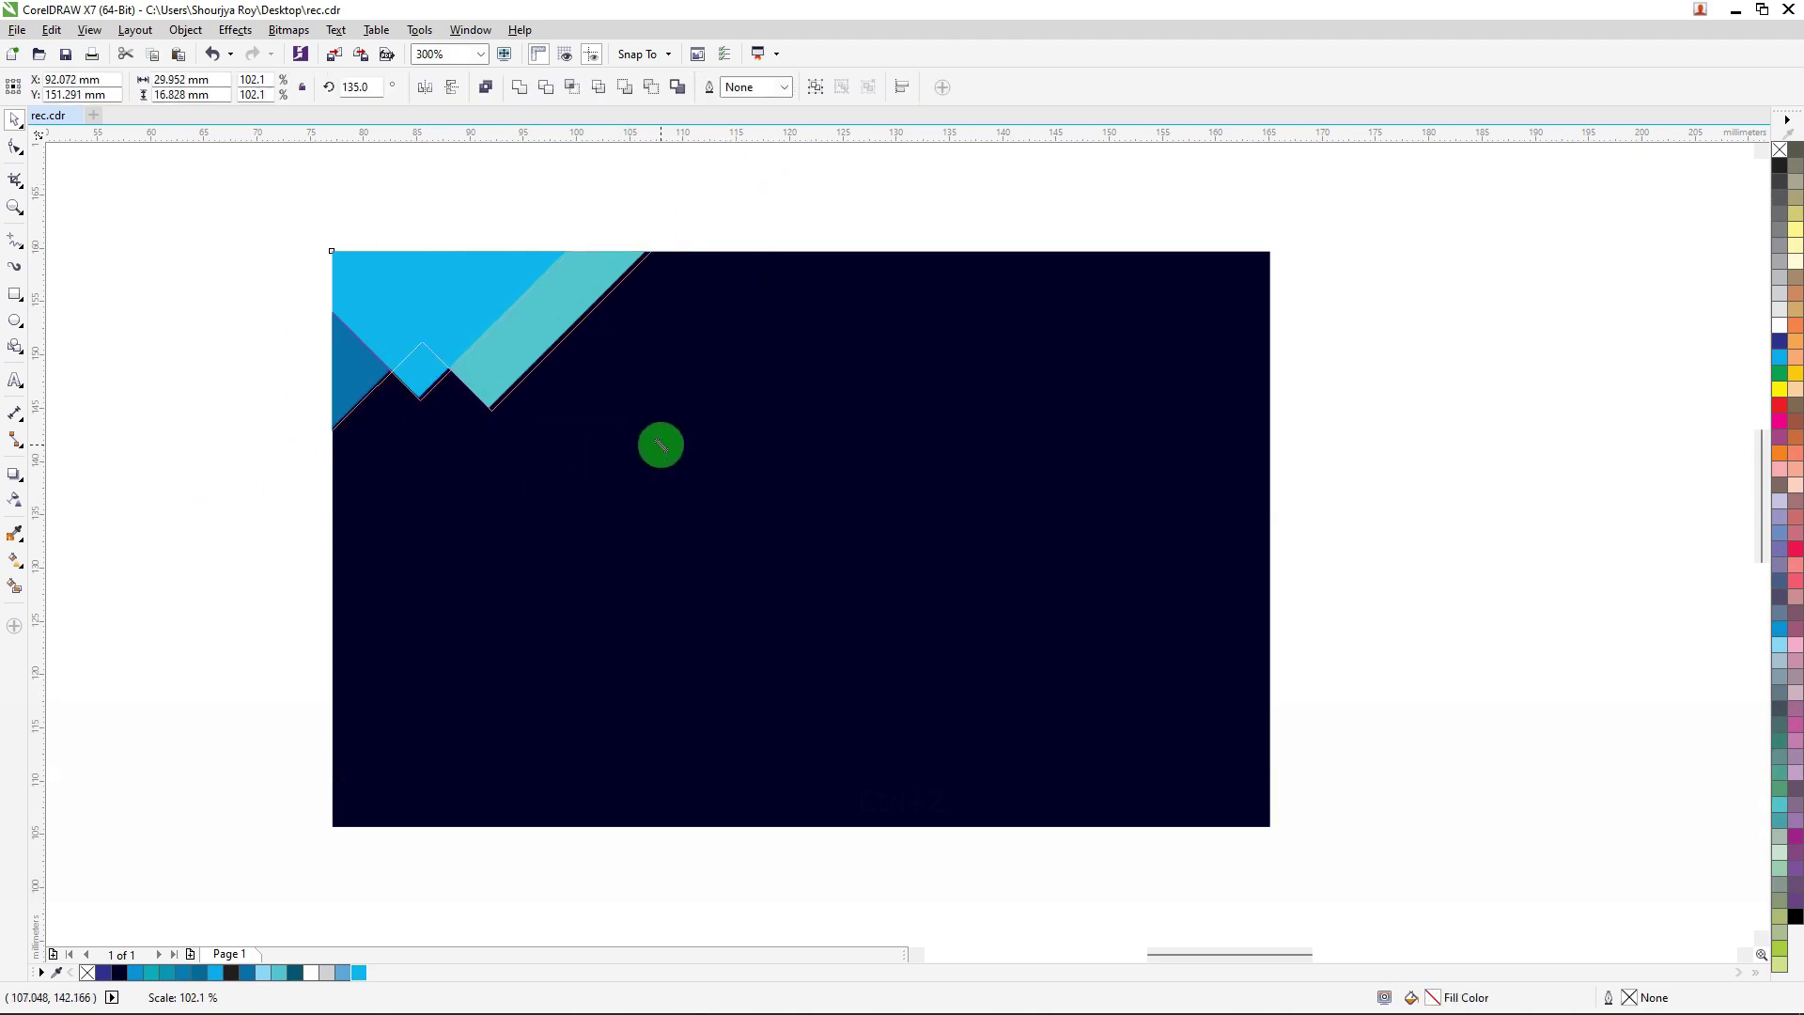
click(764, 226)
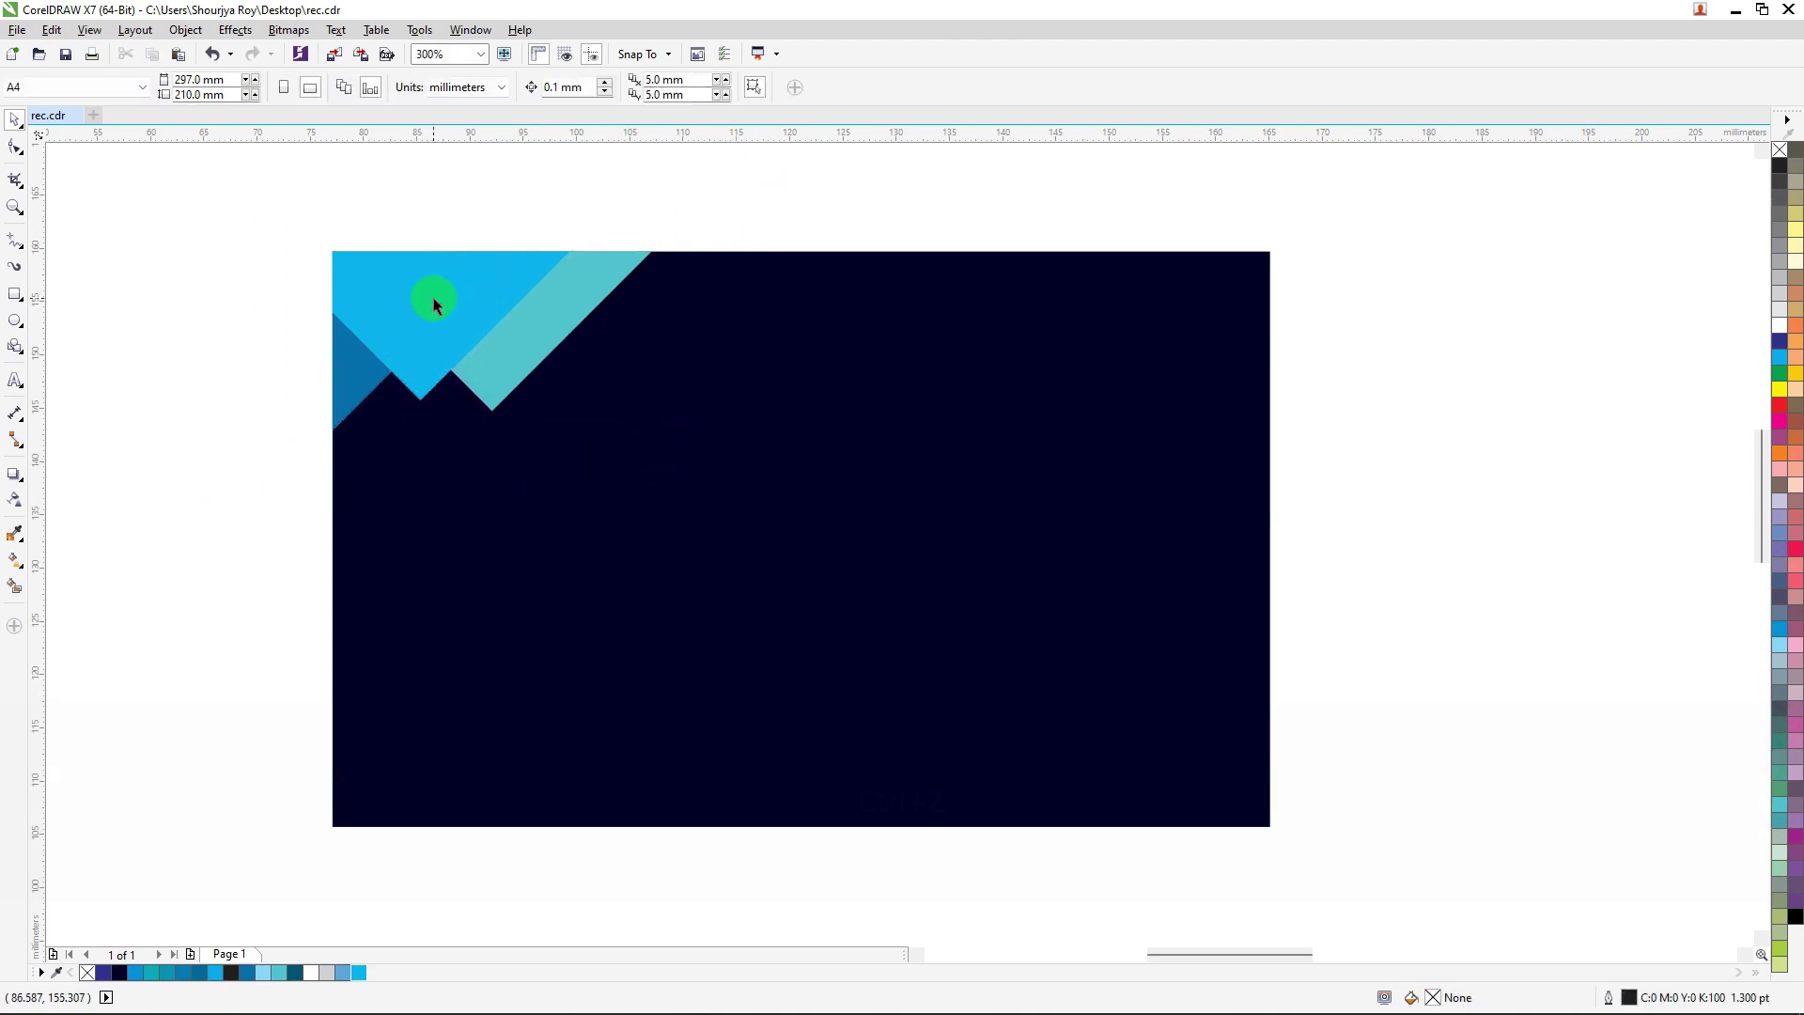
Step: Stretch the dark blue triangle downward to a height of about 17.4 mm, keeping its width
click(434, 303)
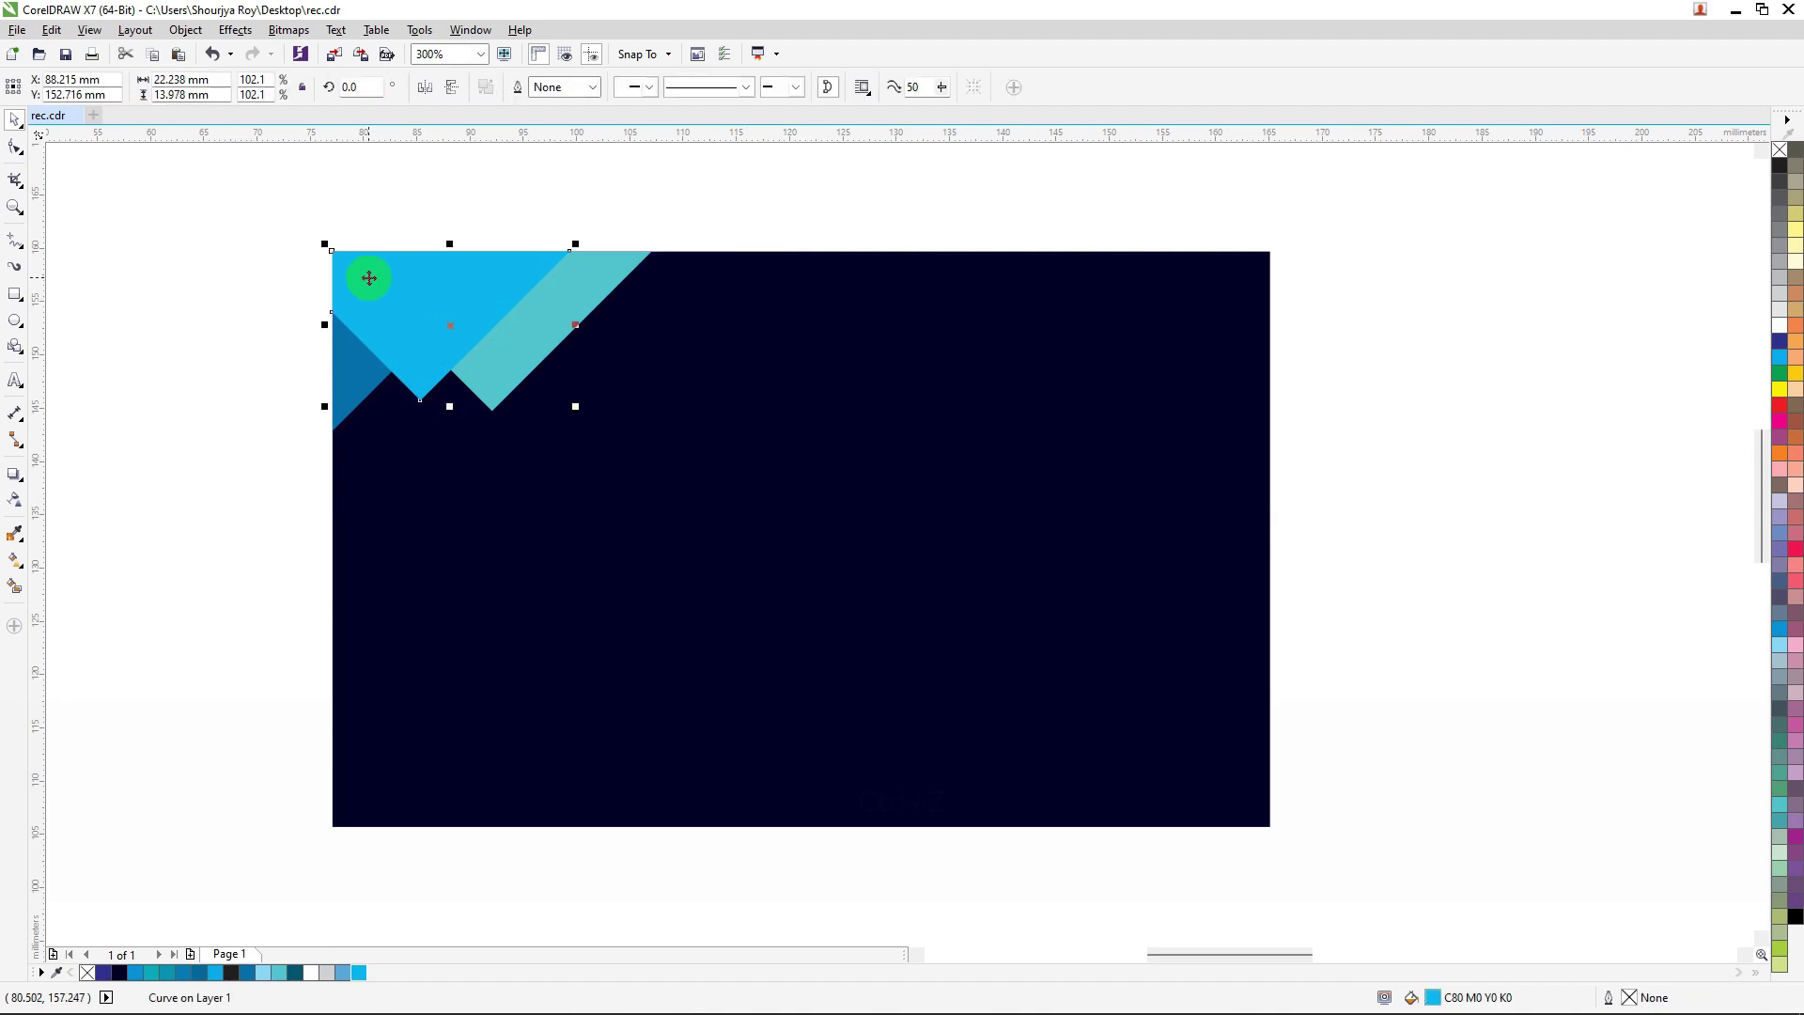
click(344, 358)
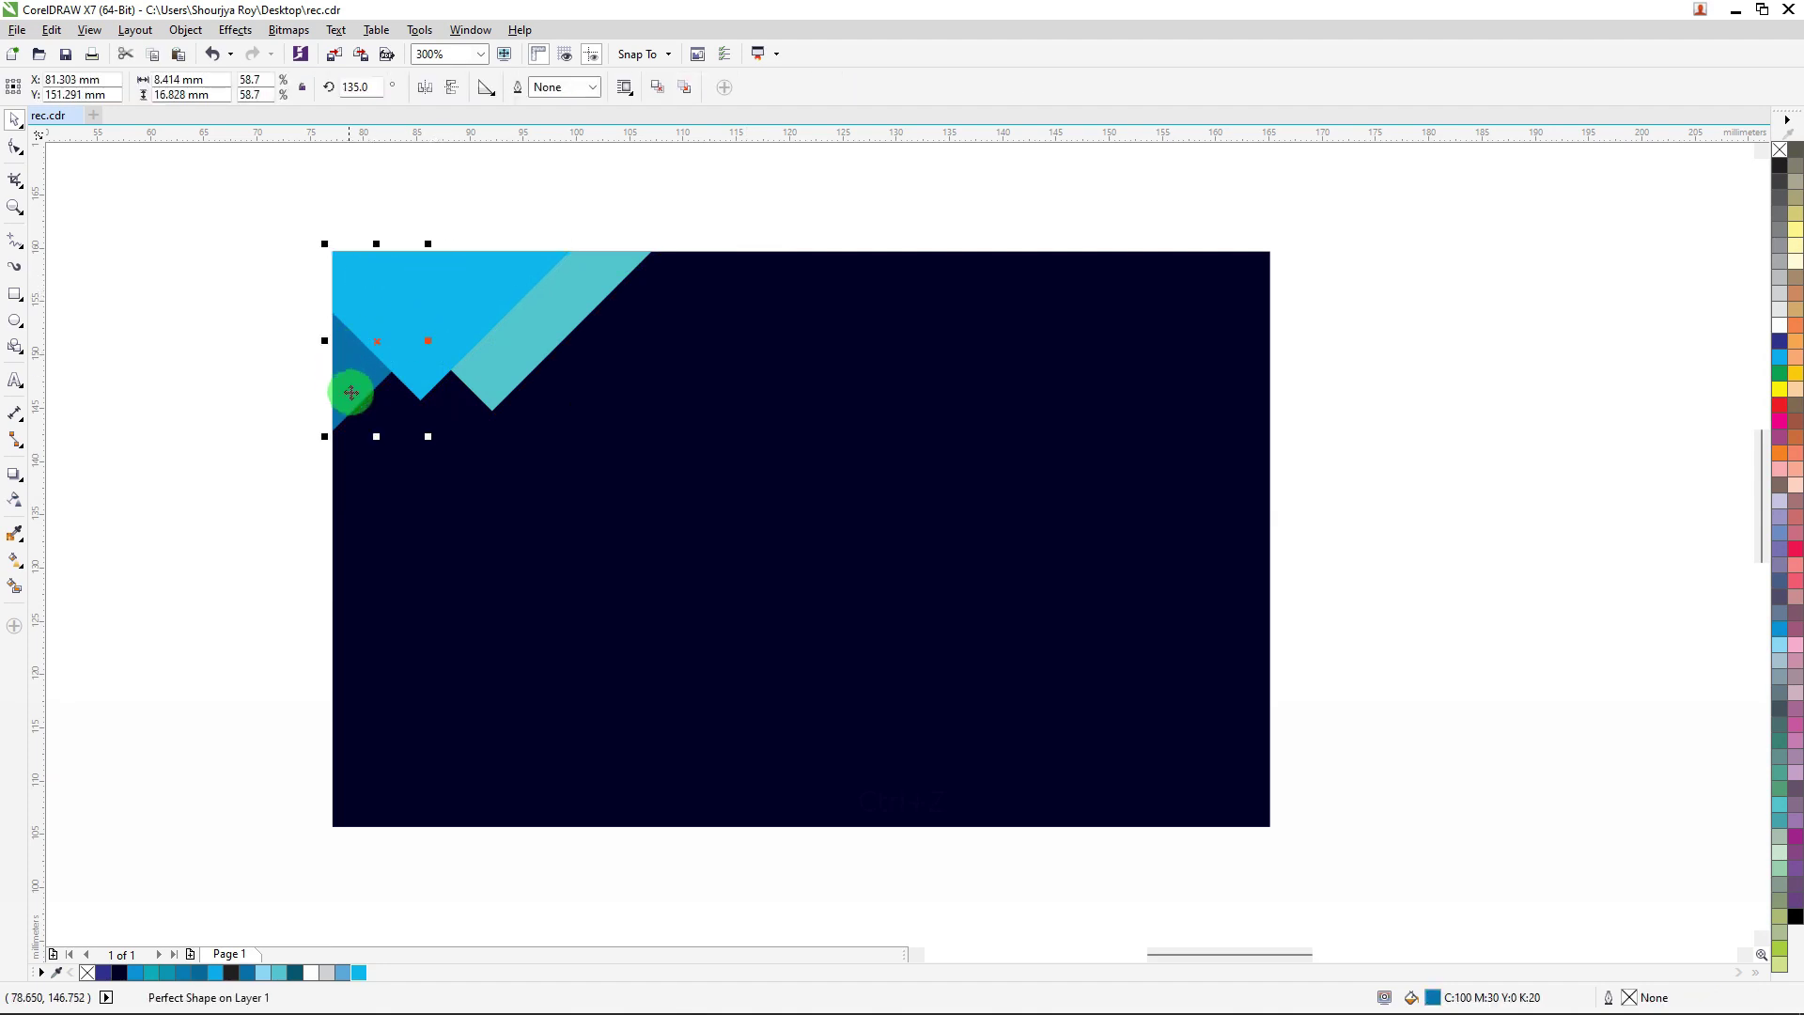
scroll(414, 320, up, 2)
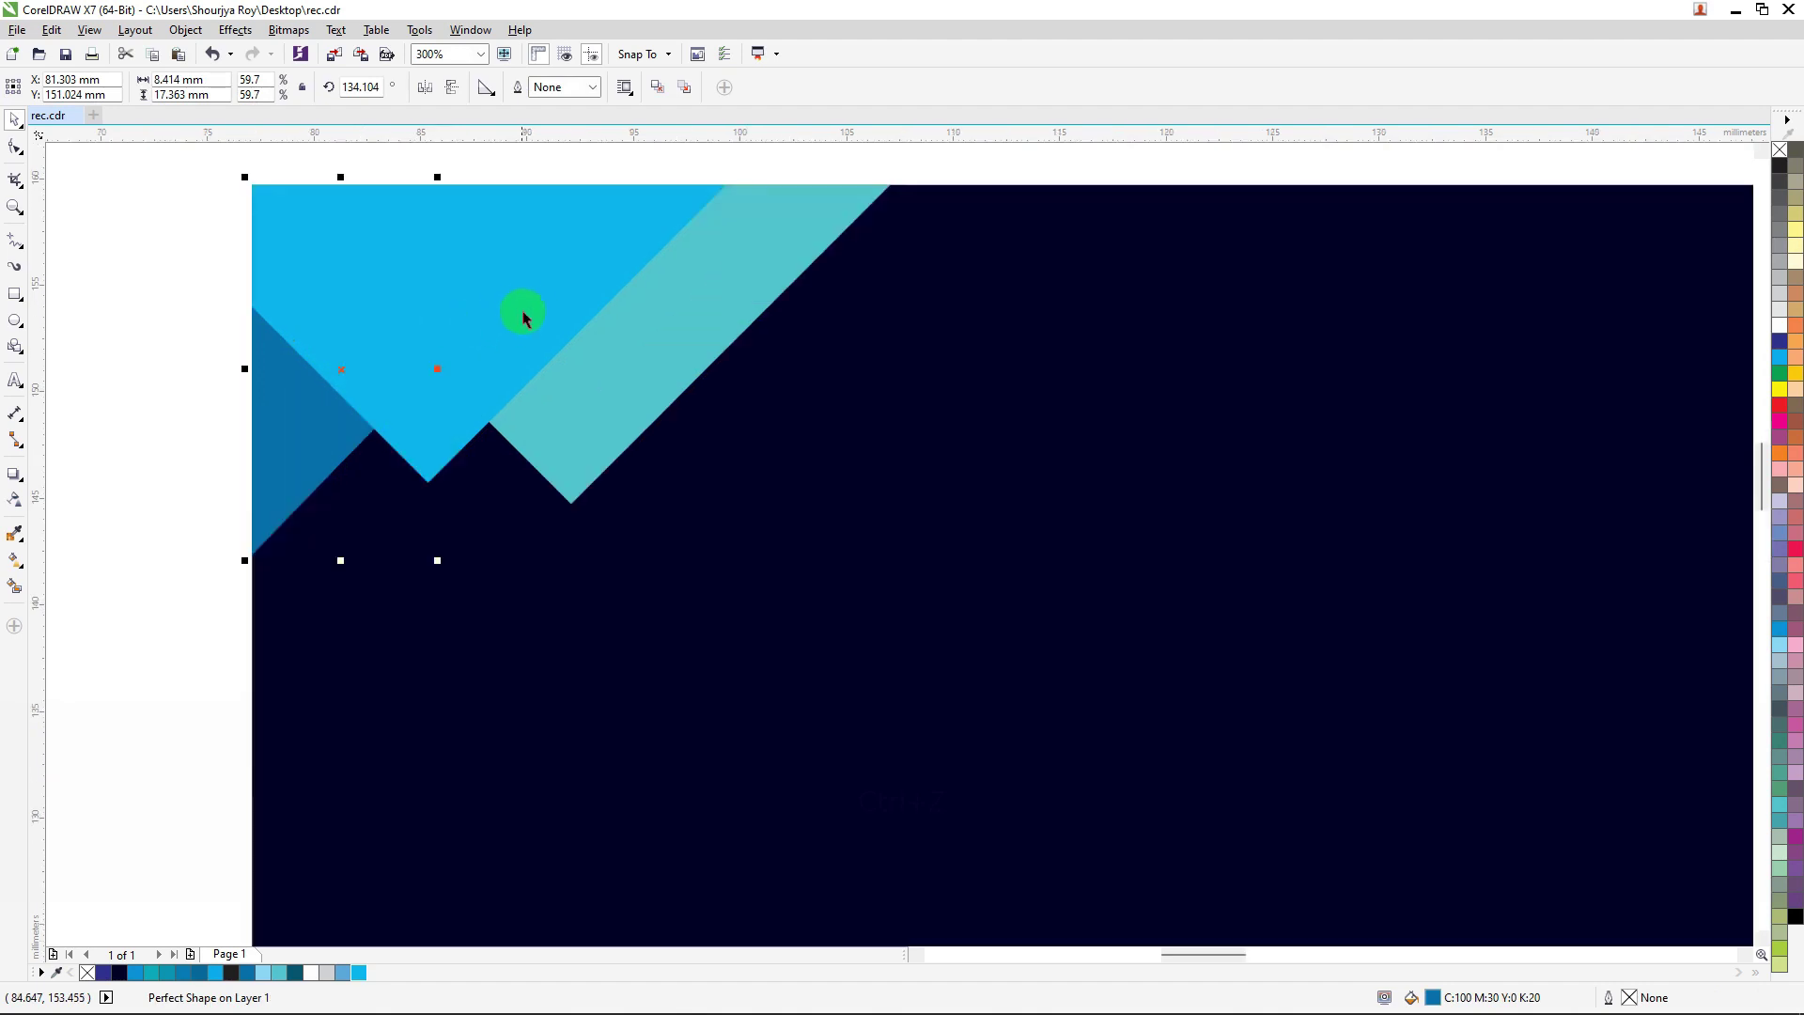
Step: Add a drop shadow to the light blue corner shape with opacity 50 and feathering 7
click(468, 301)
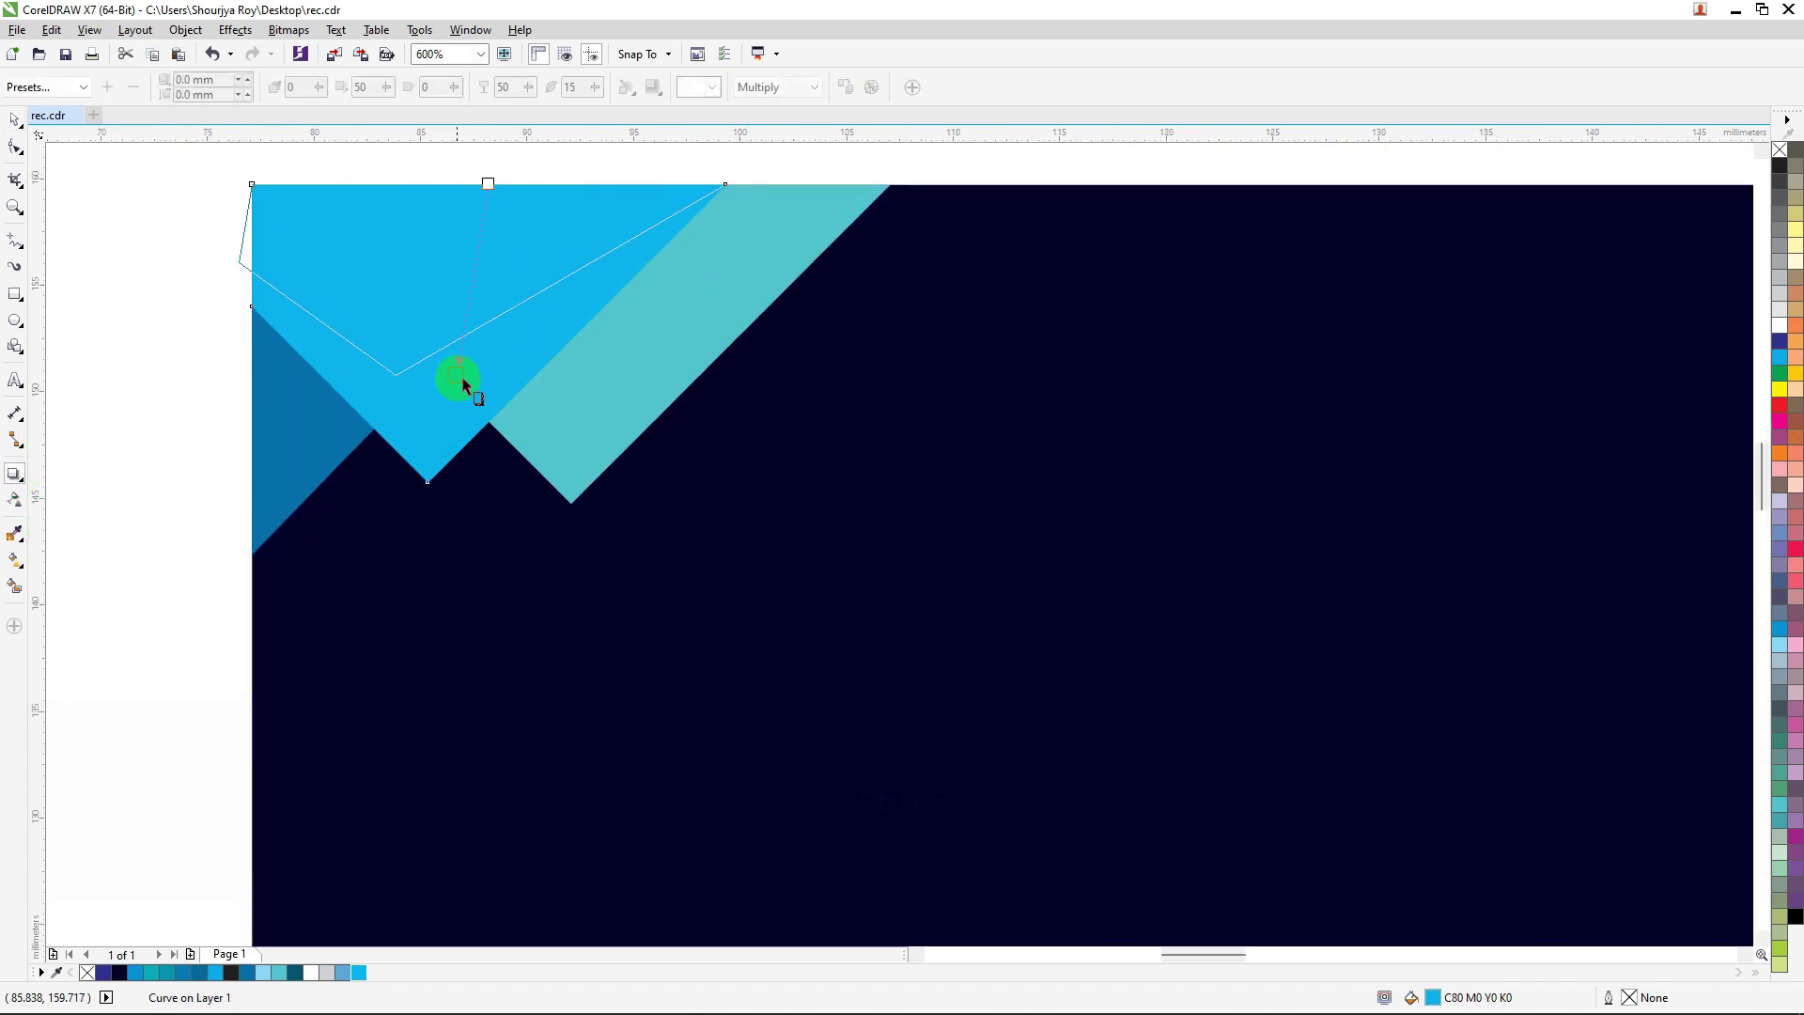
drag(463, 382, 488, 498)
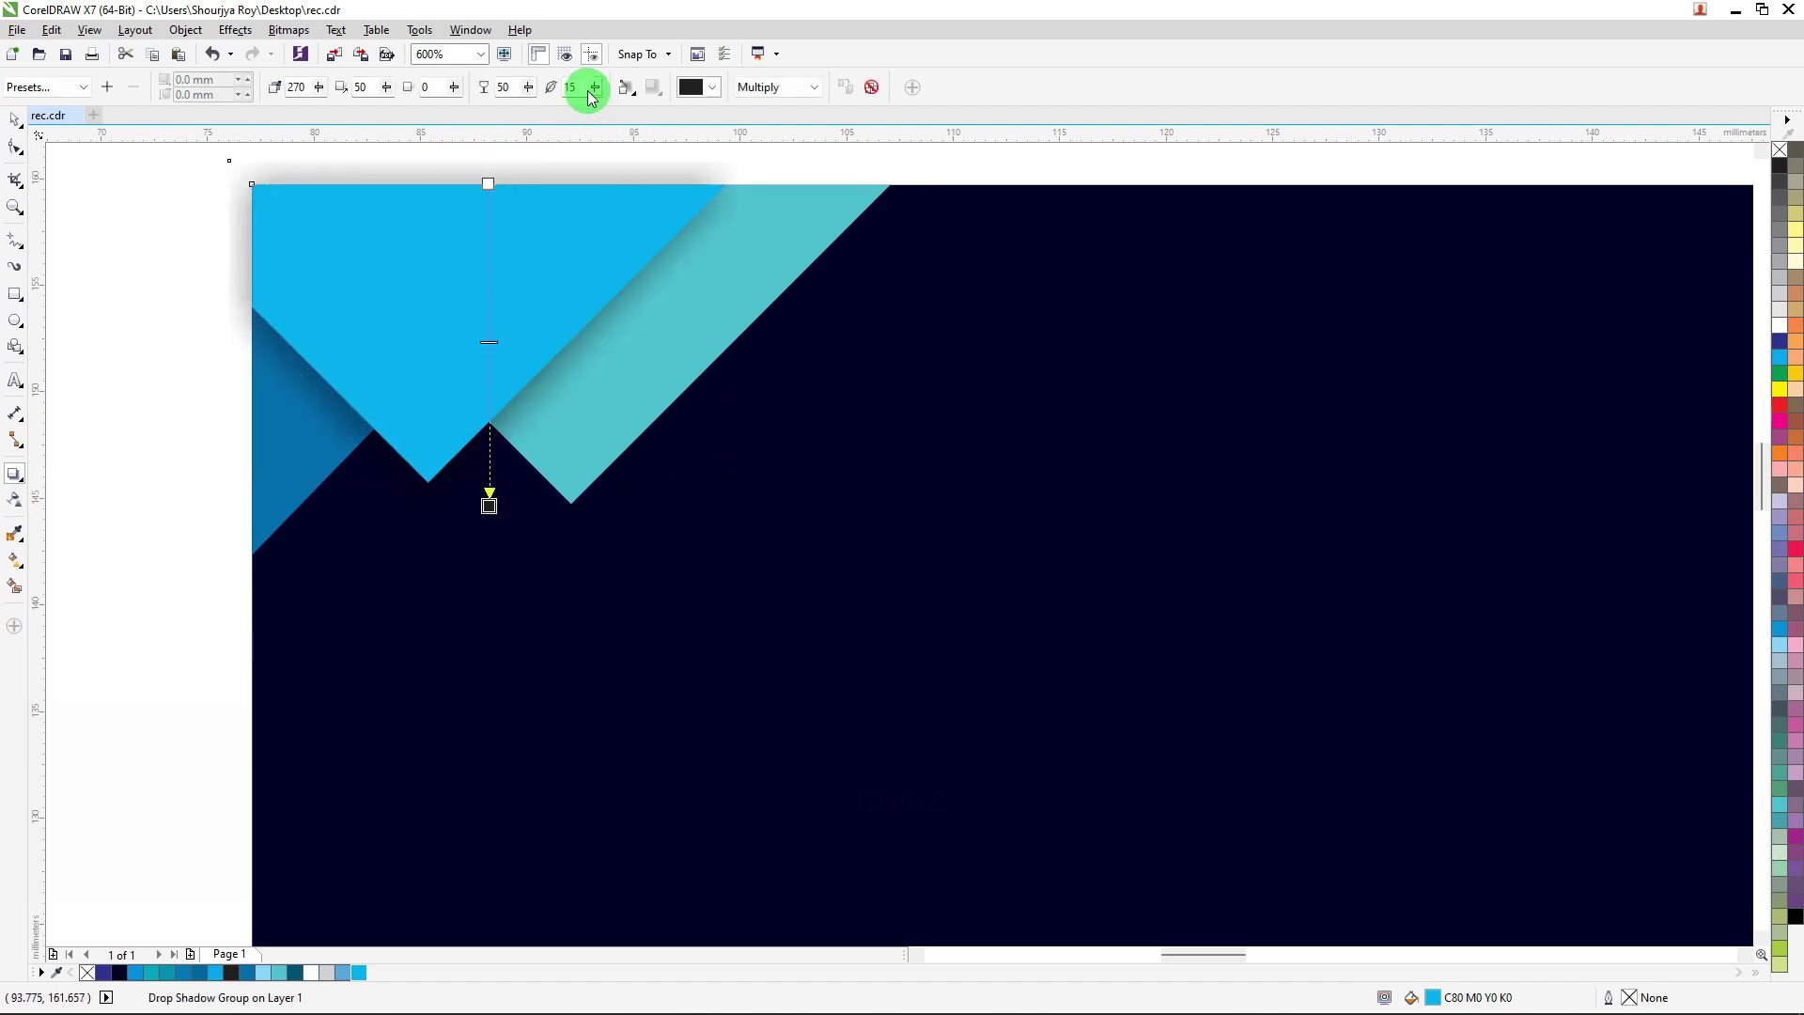
drag(598, 91, 592, 91)
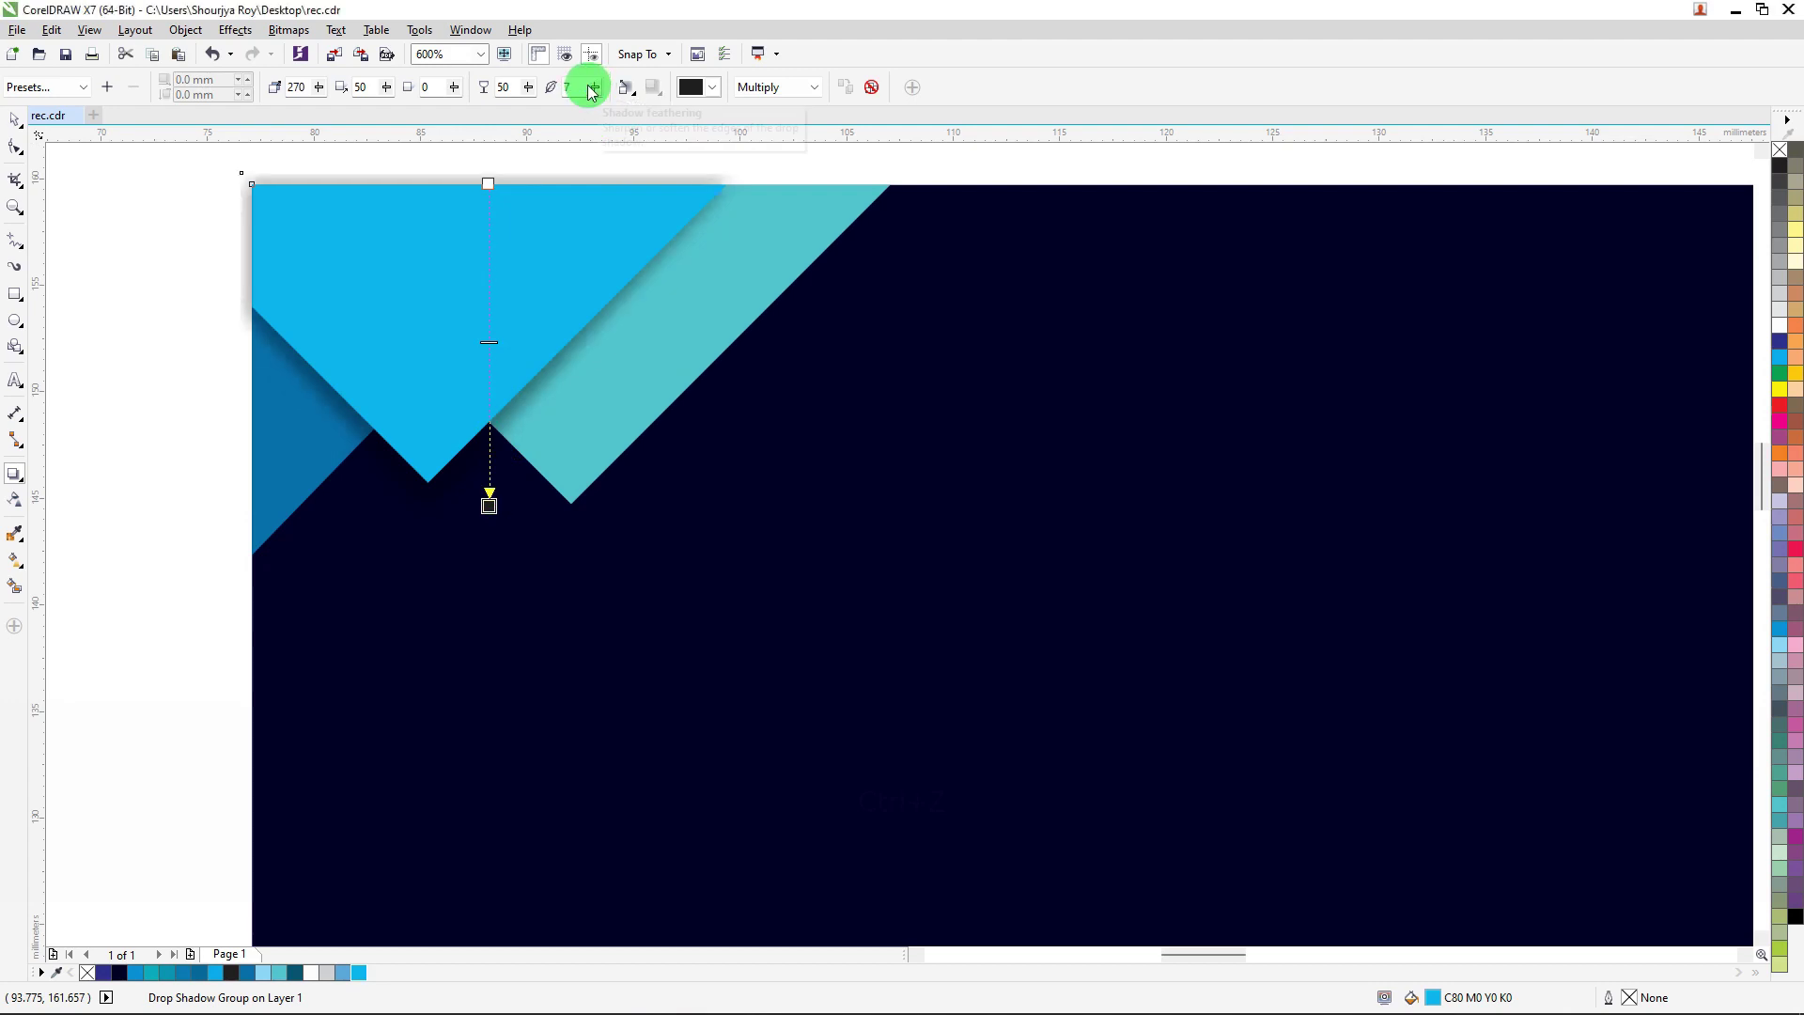
key(space)
click(143, 250)
scroll(179, 255, down, 1)
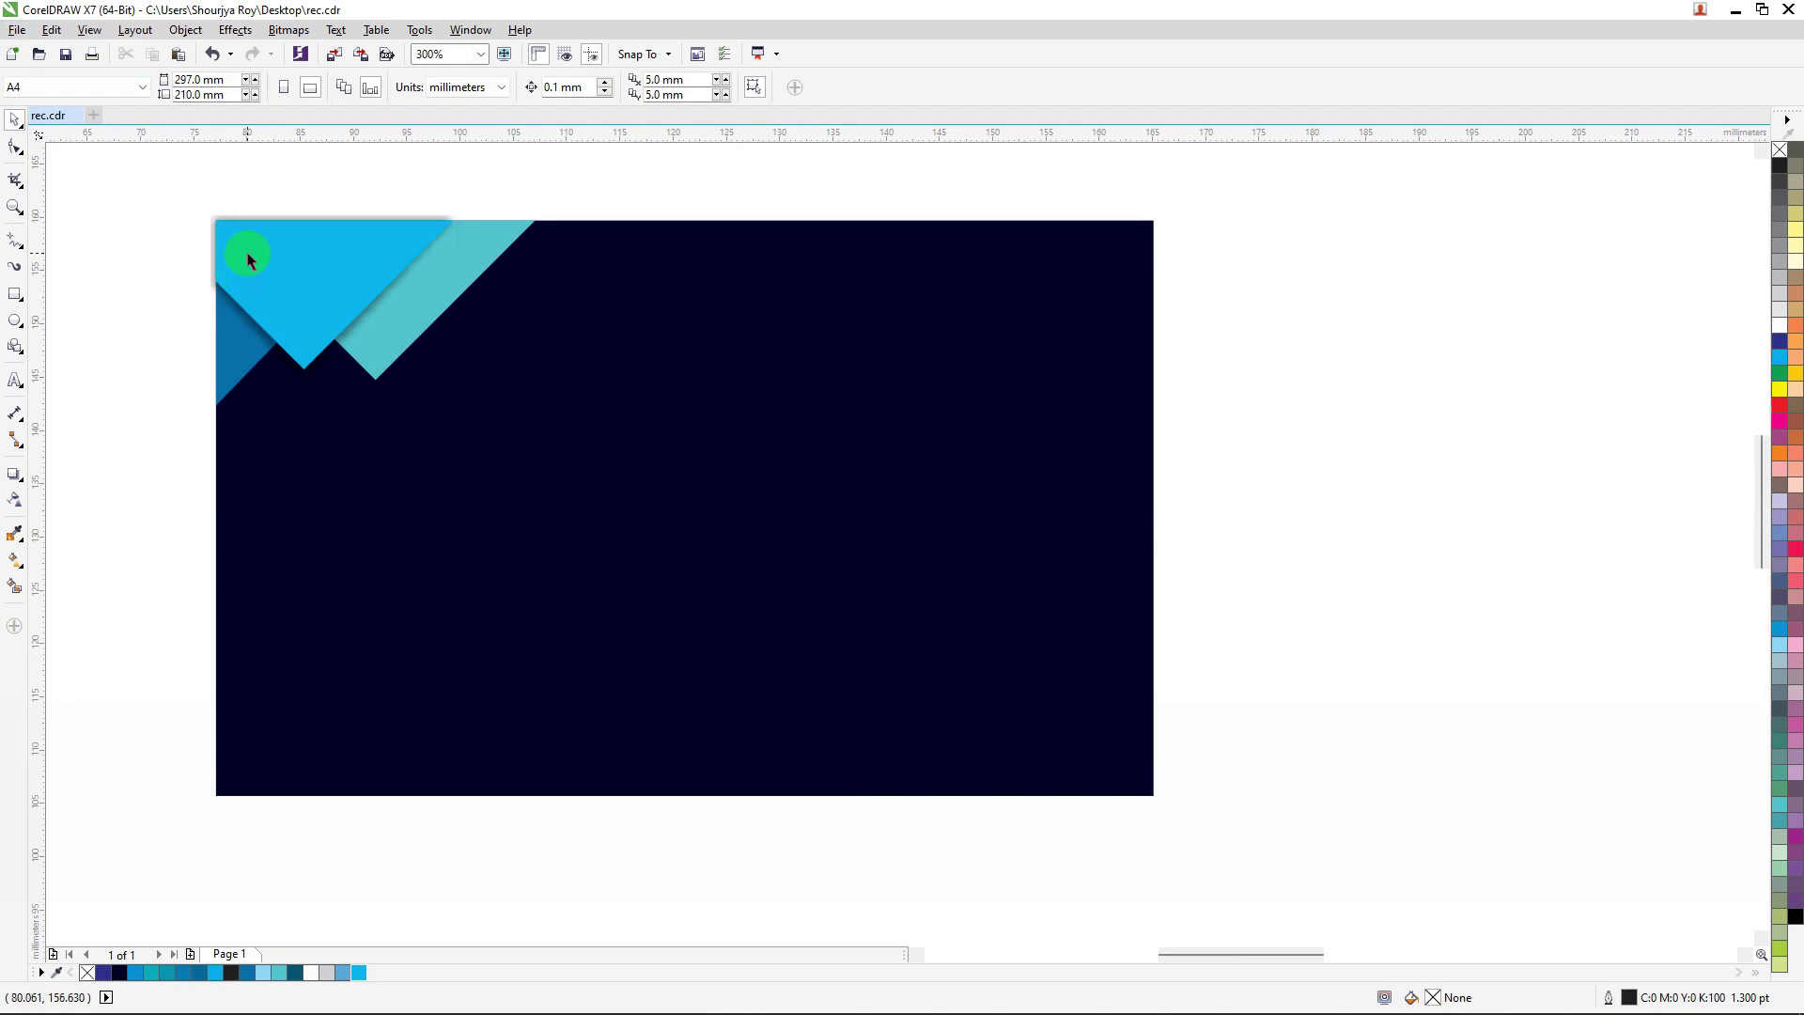
Step: Draw a right triangle about 17 mm wide and high on the card and rotate it 135°
click(13, 347)
drag(435, 422, 592, 600)
key(ctrl)
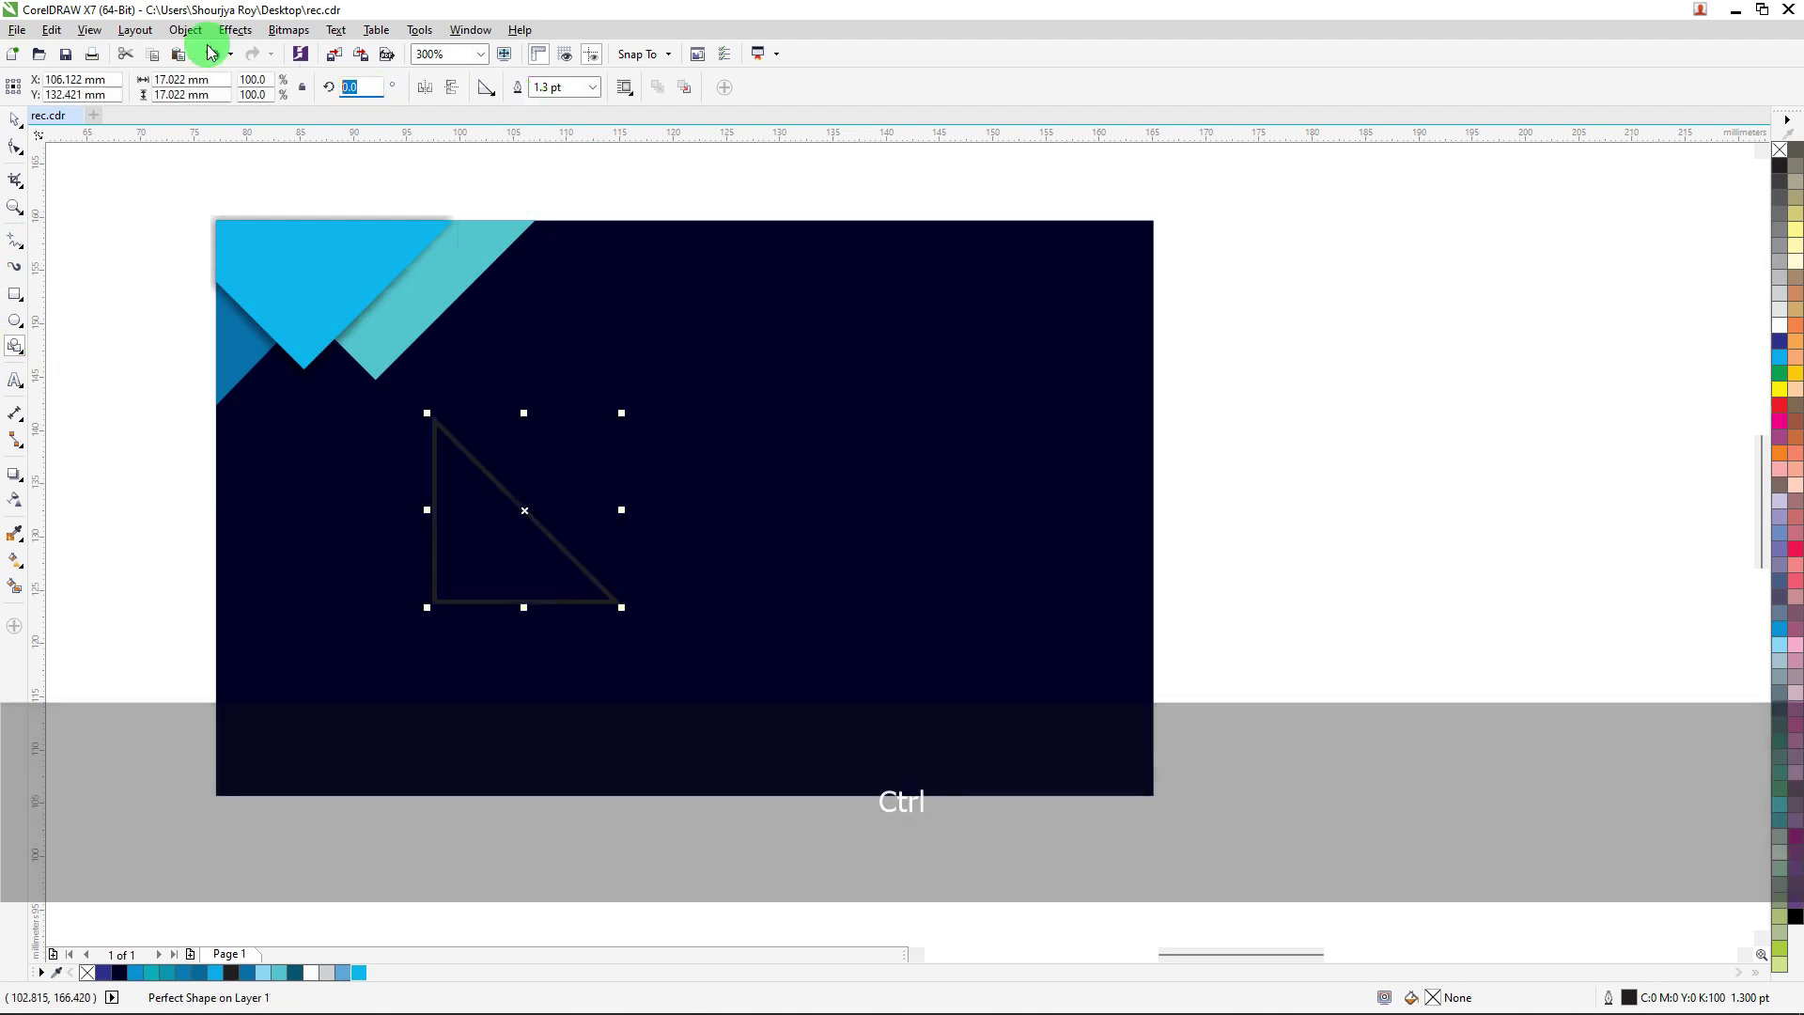
text(135)
key(Return)
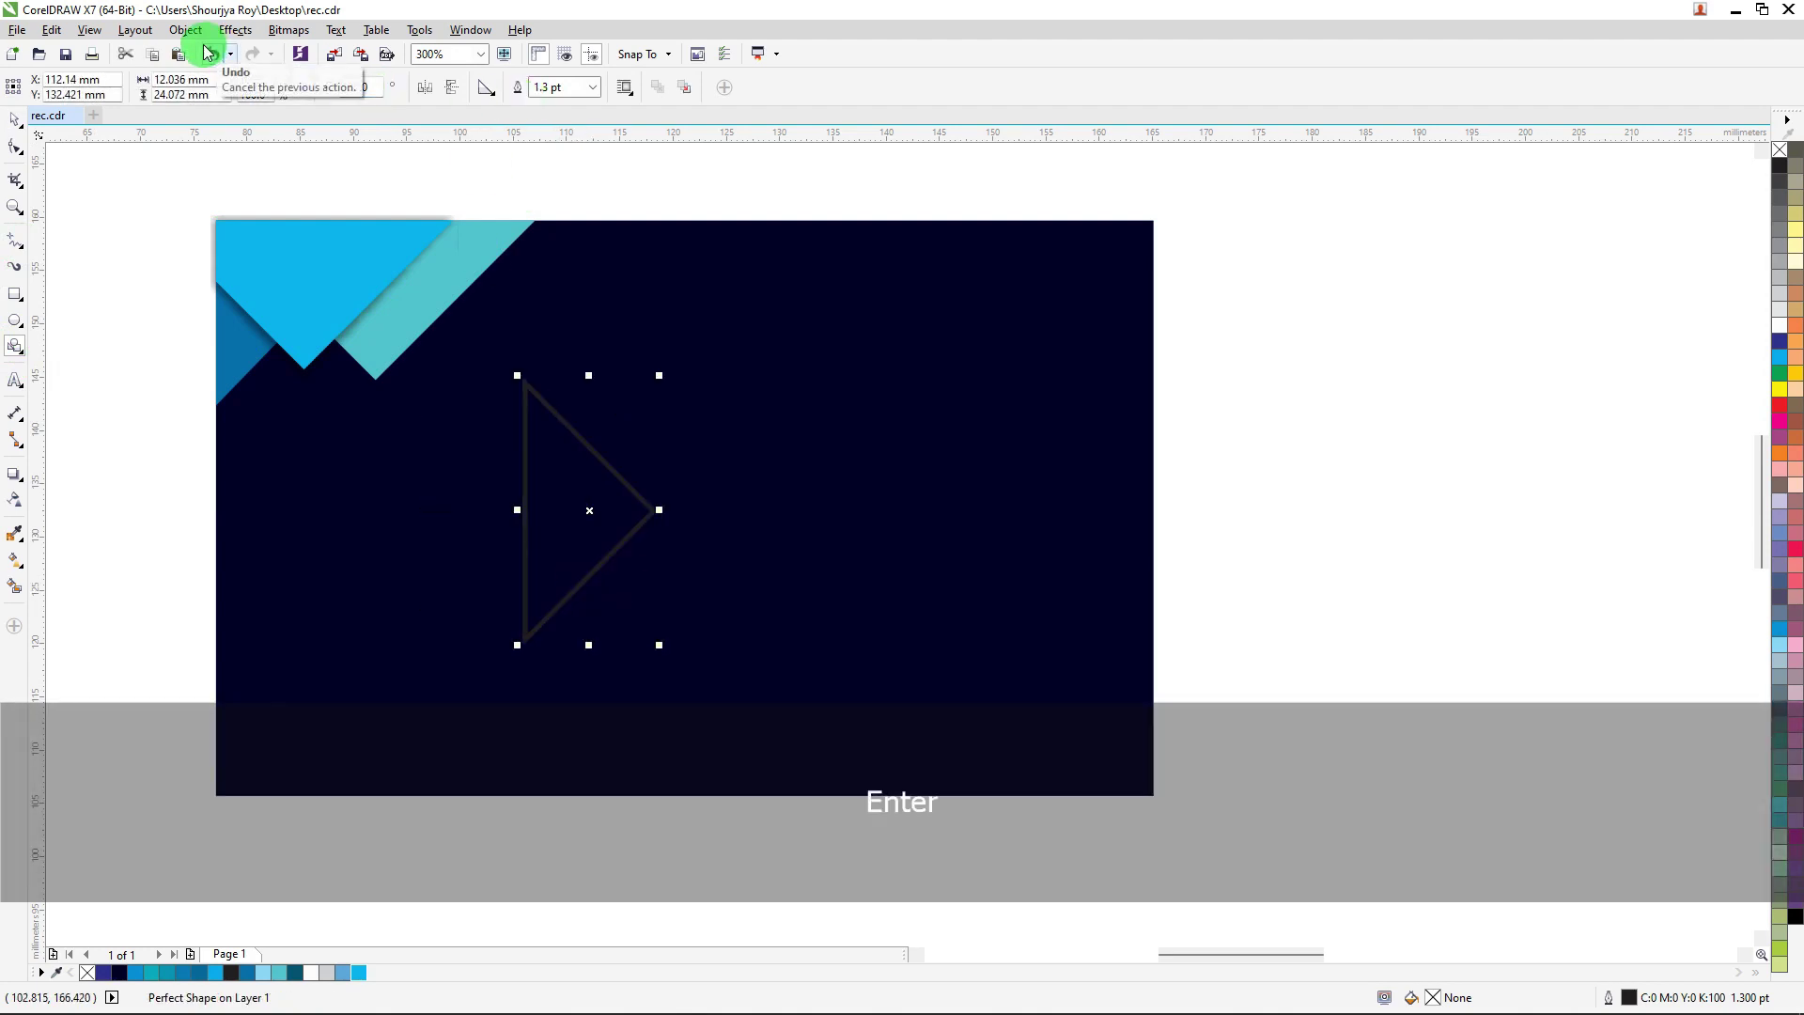
Step: Set the new triangle's outline color to C100 M69 Y46 K42
click(14, 121)
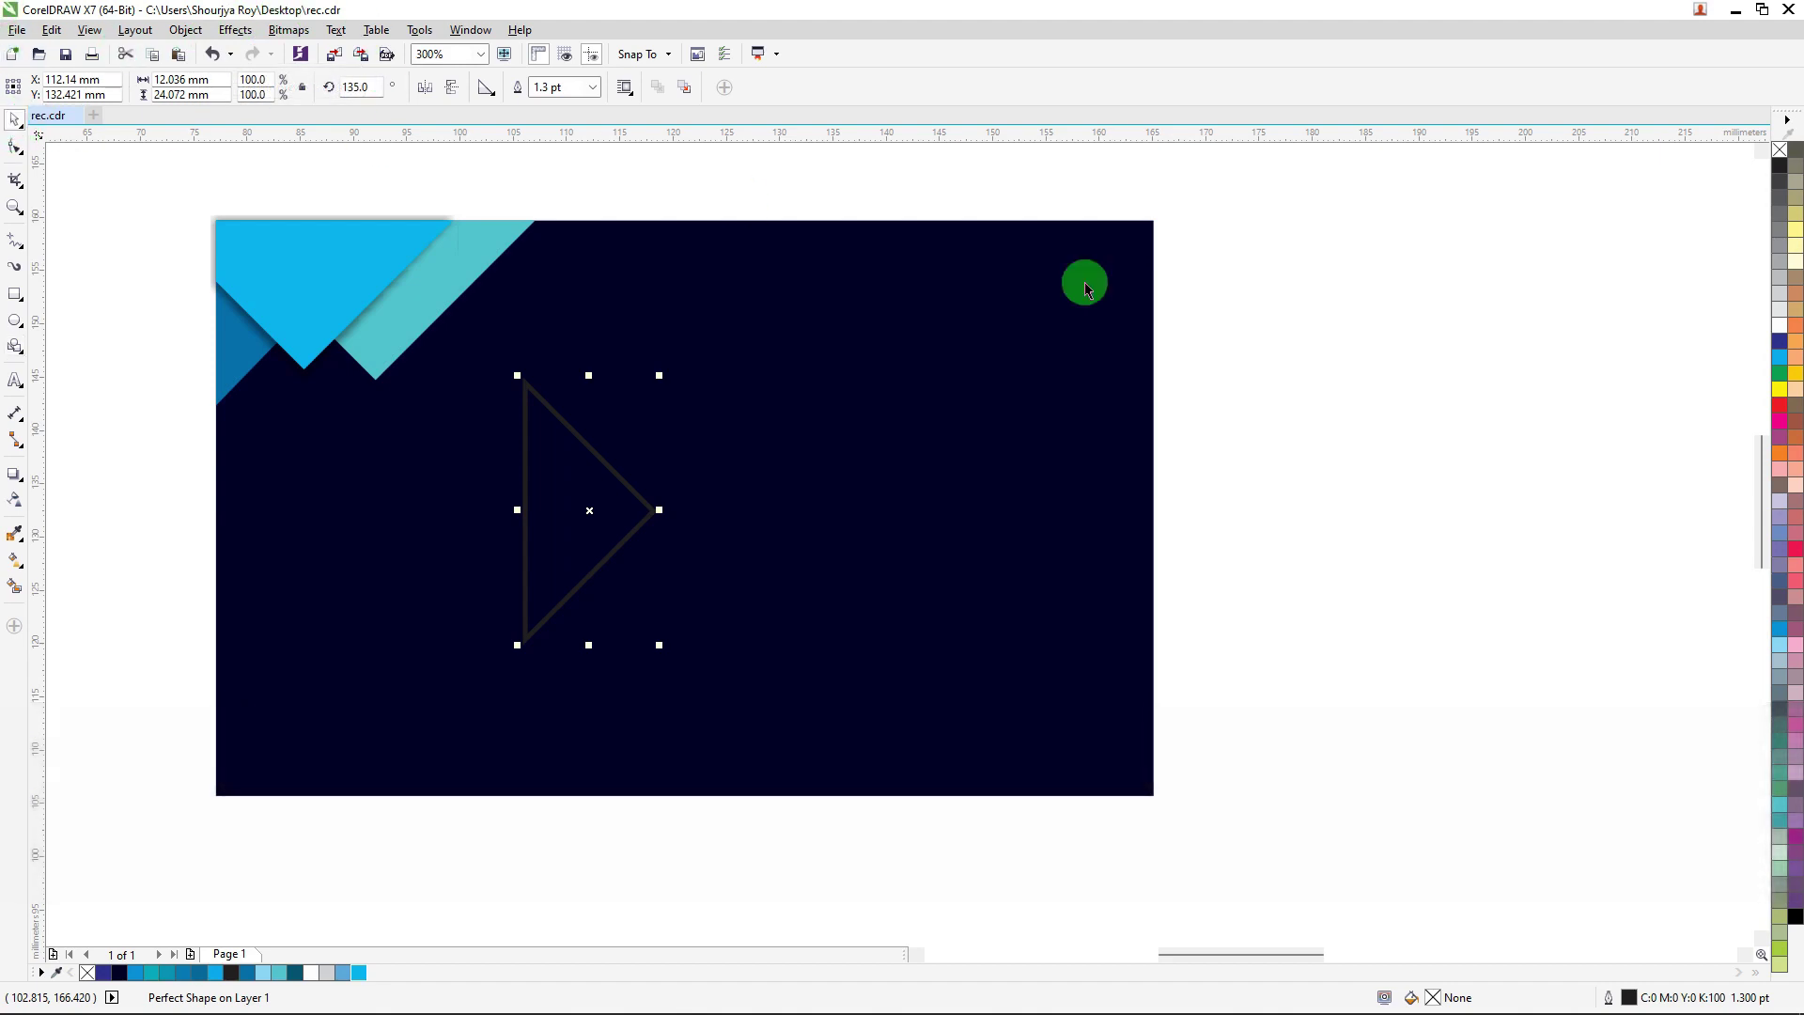
right_click(297, 973)
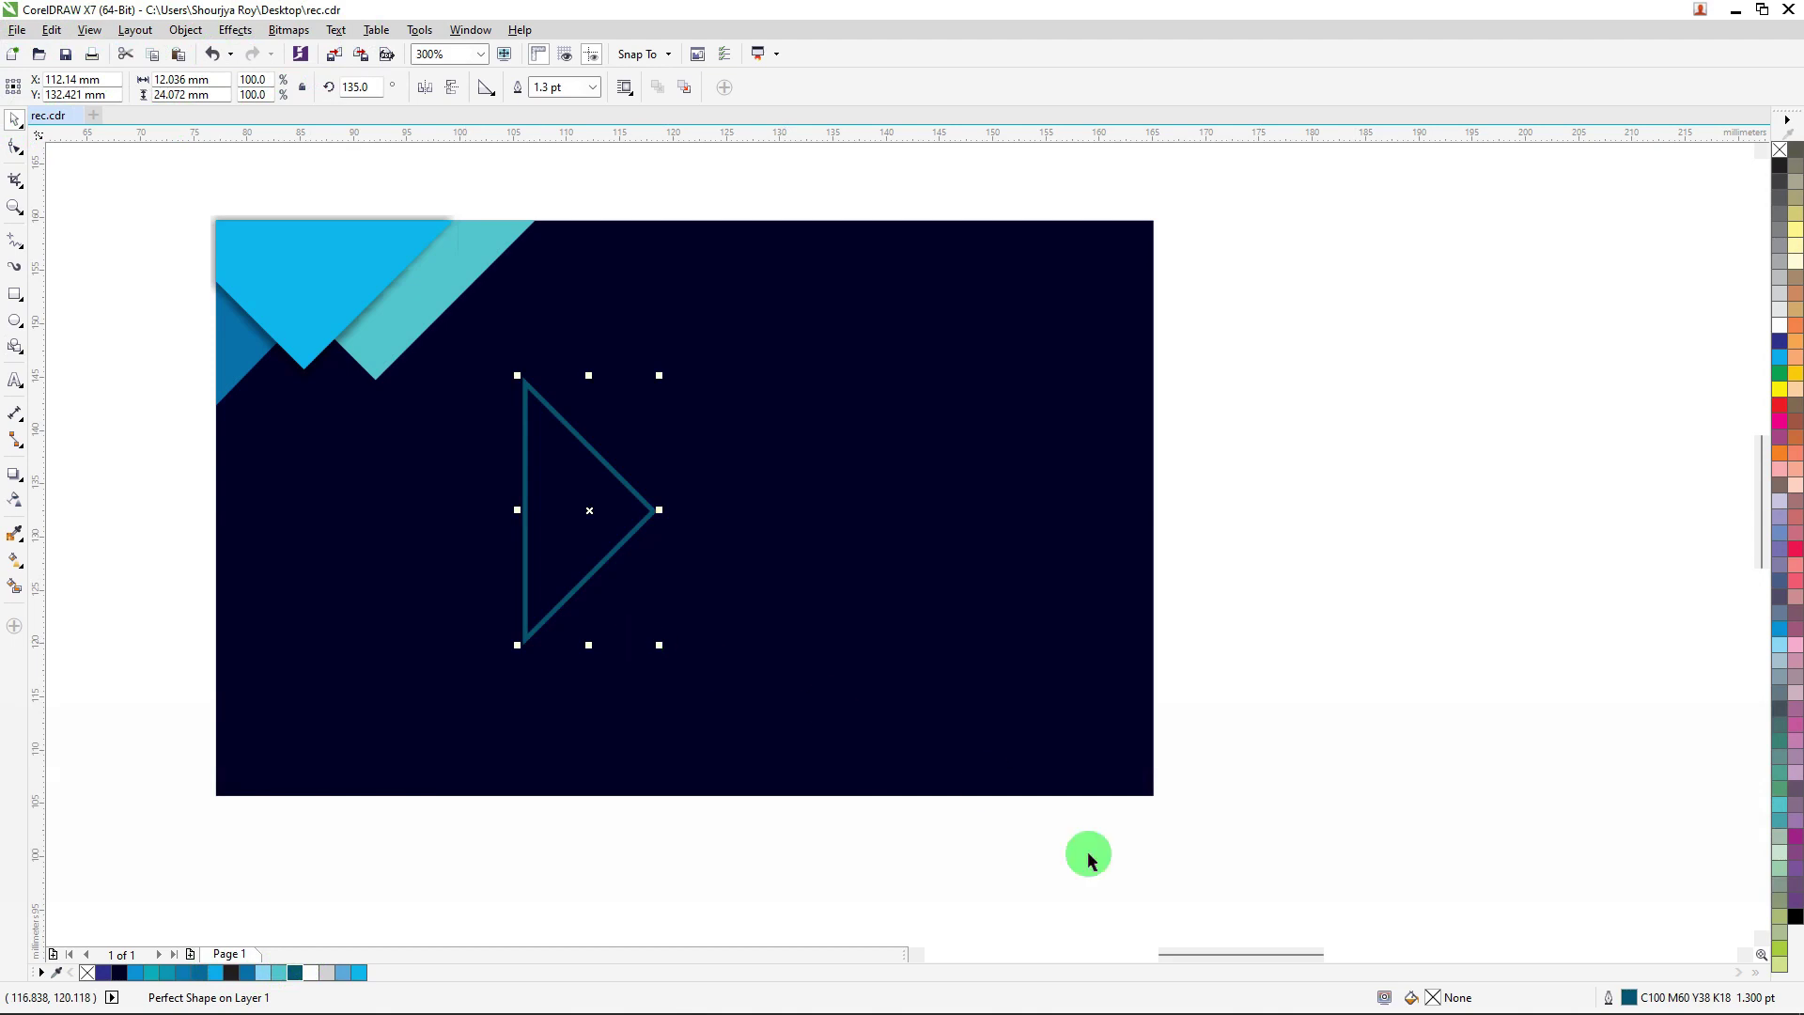
double_click(1630, 997)
click(812, 346)
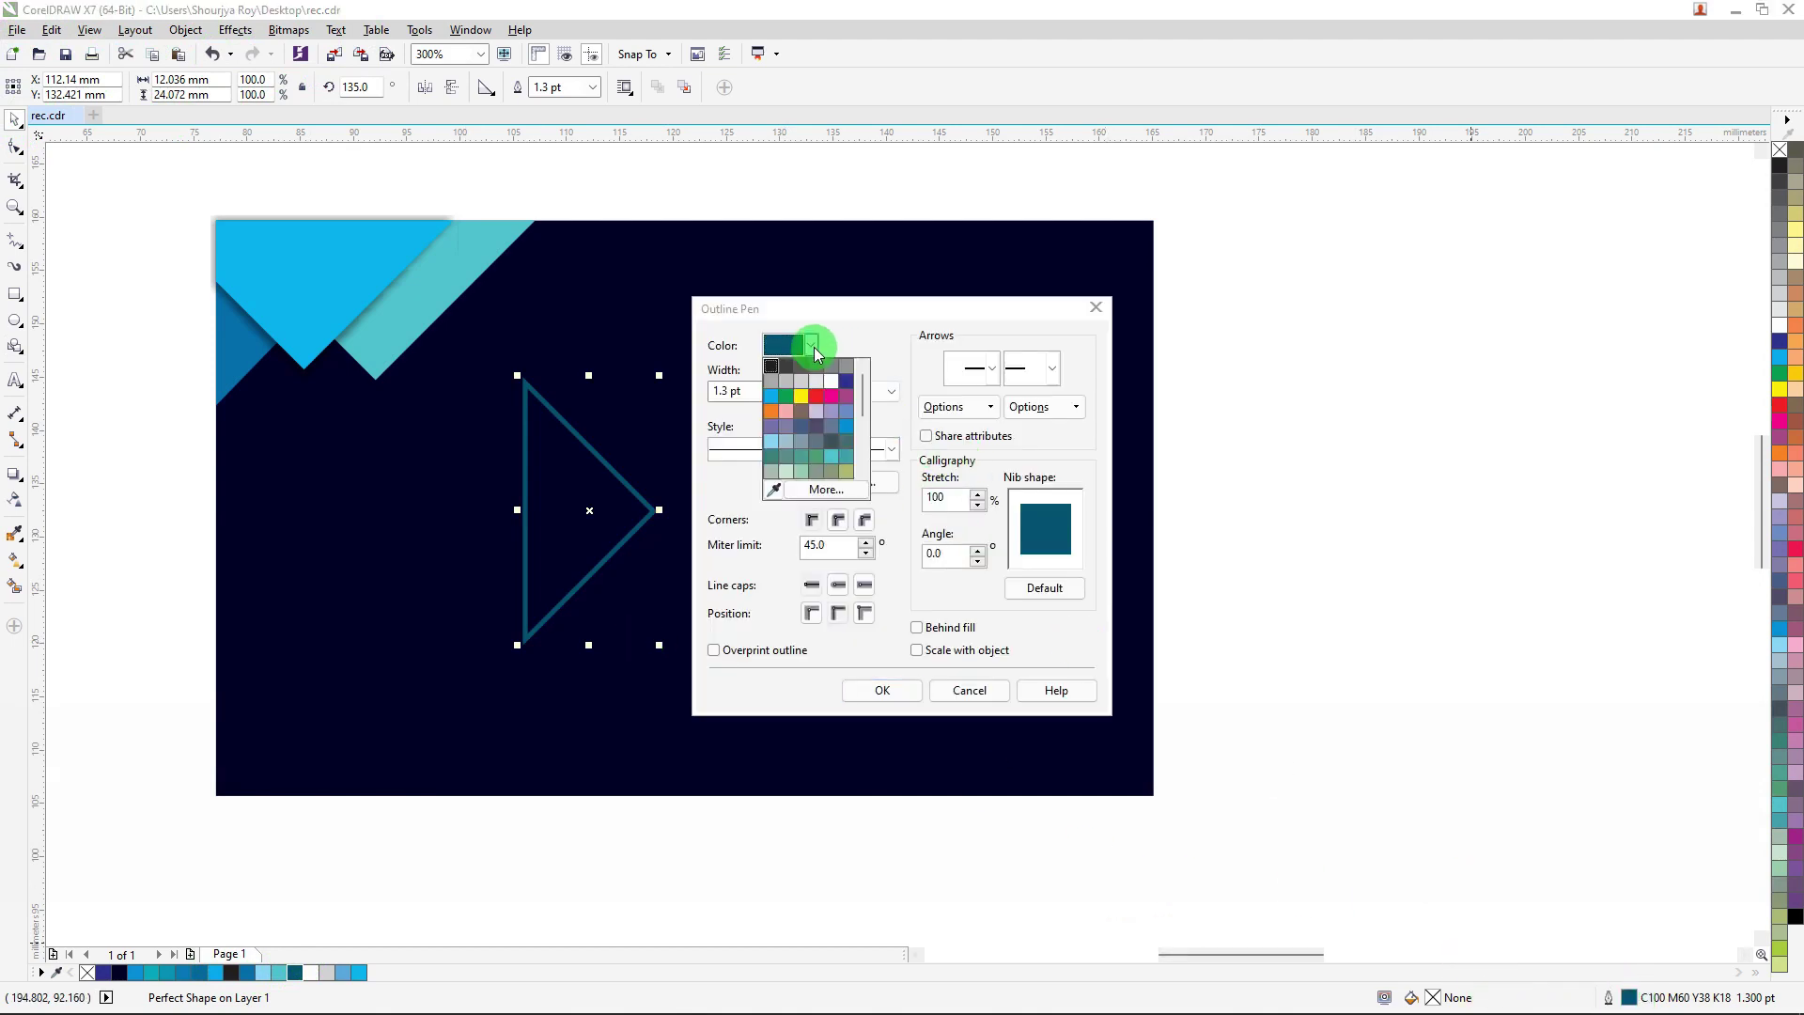
click(815, 487)
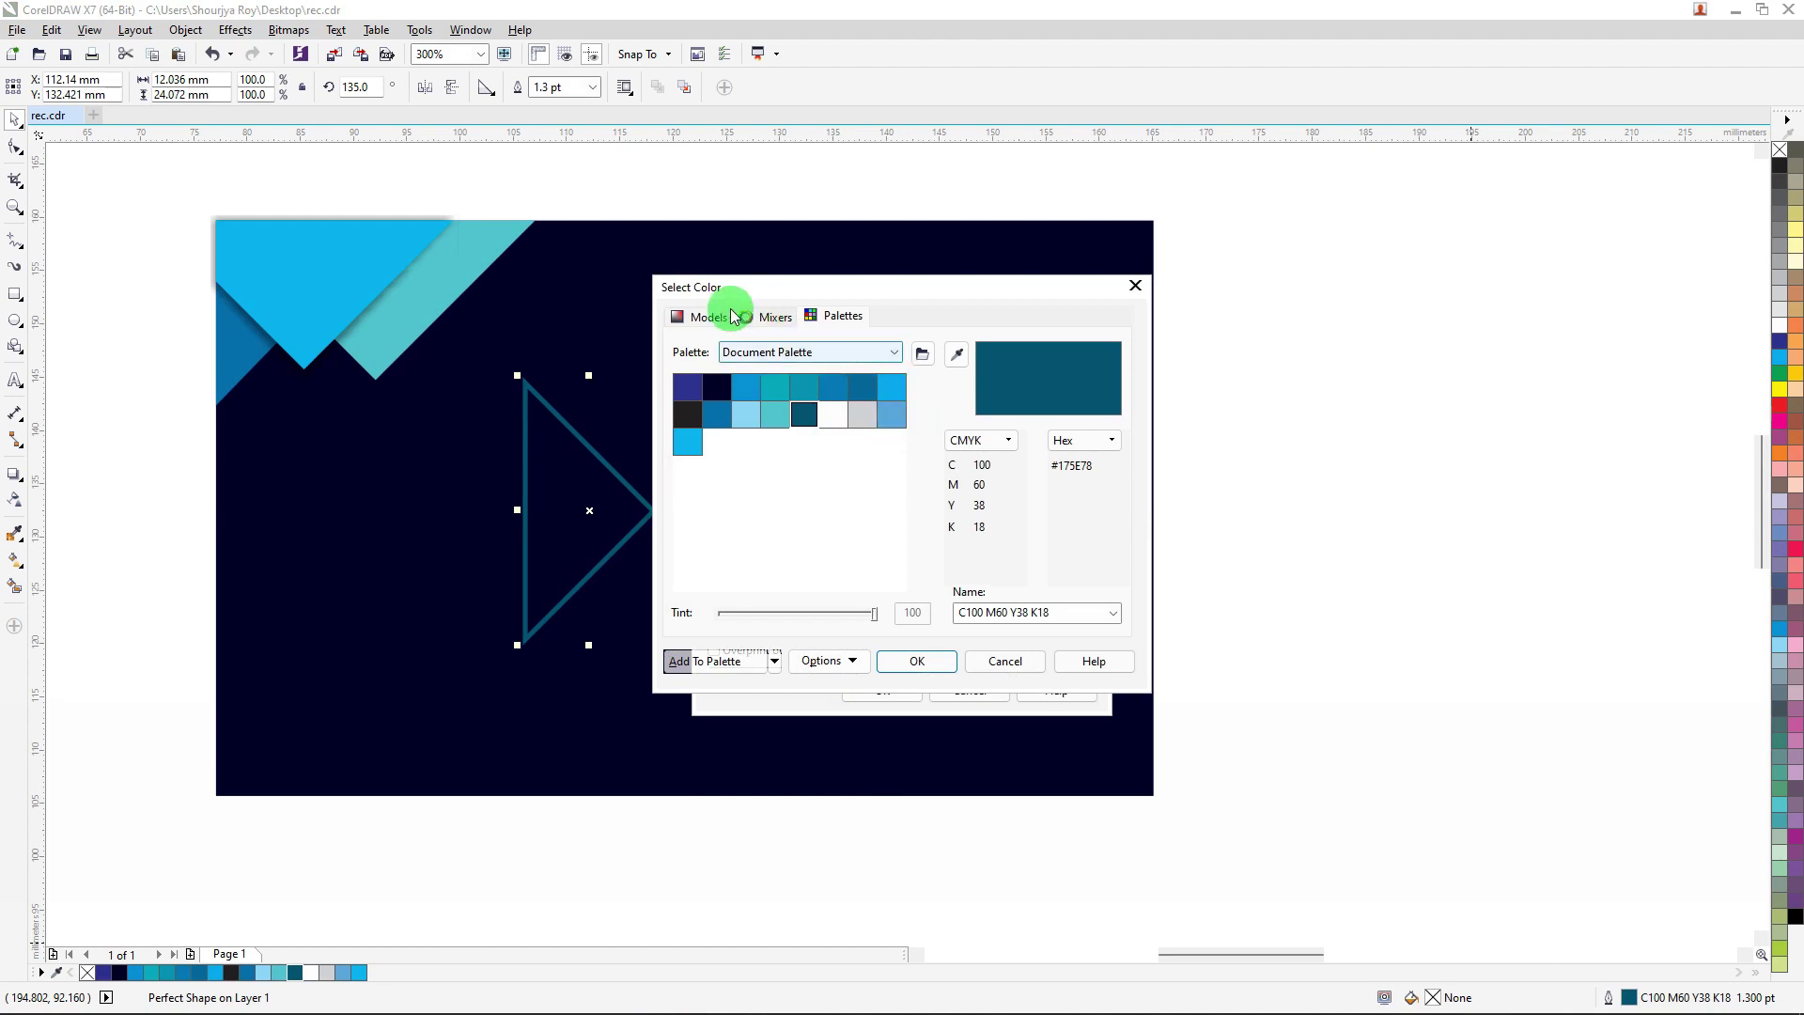
click(703, 316)
drag(864, 513, 865, 539)
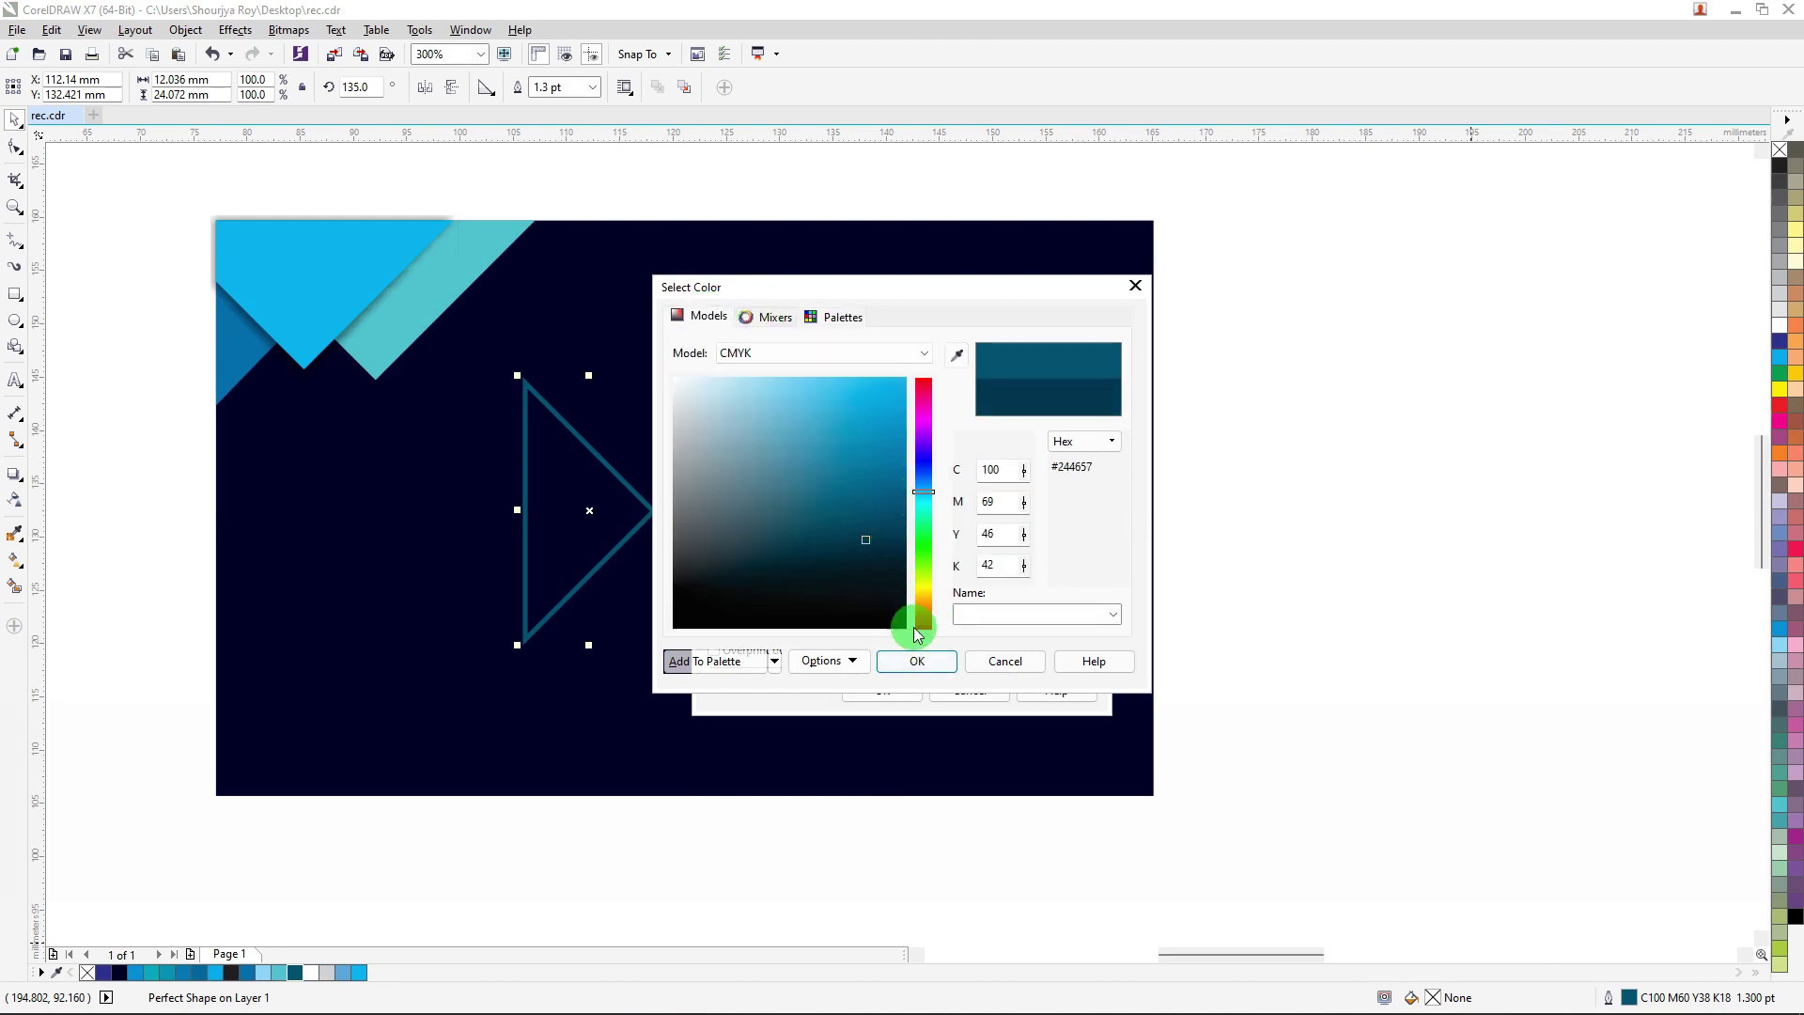
click(916, 660)
click(882, 690)
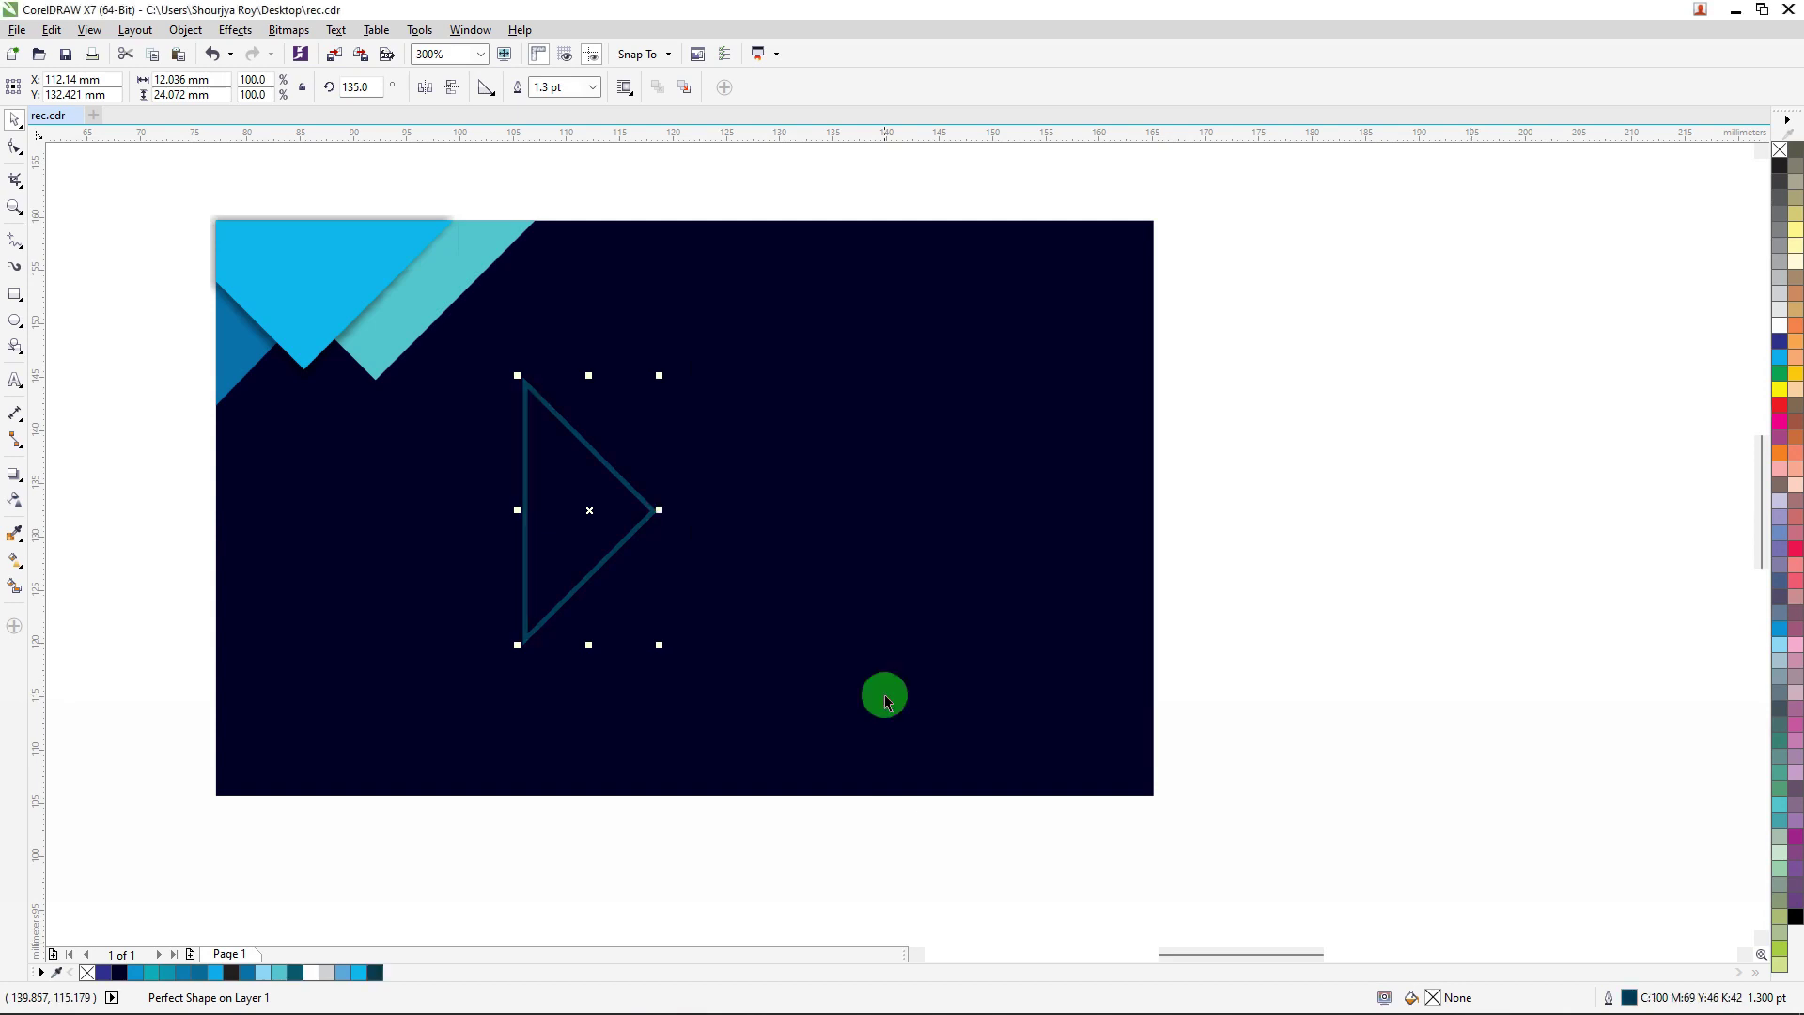
Step: Set the new triangle's outline width to 0.75 pt
key(F12)
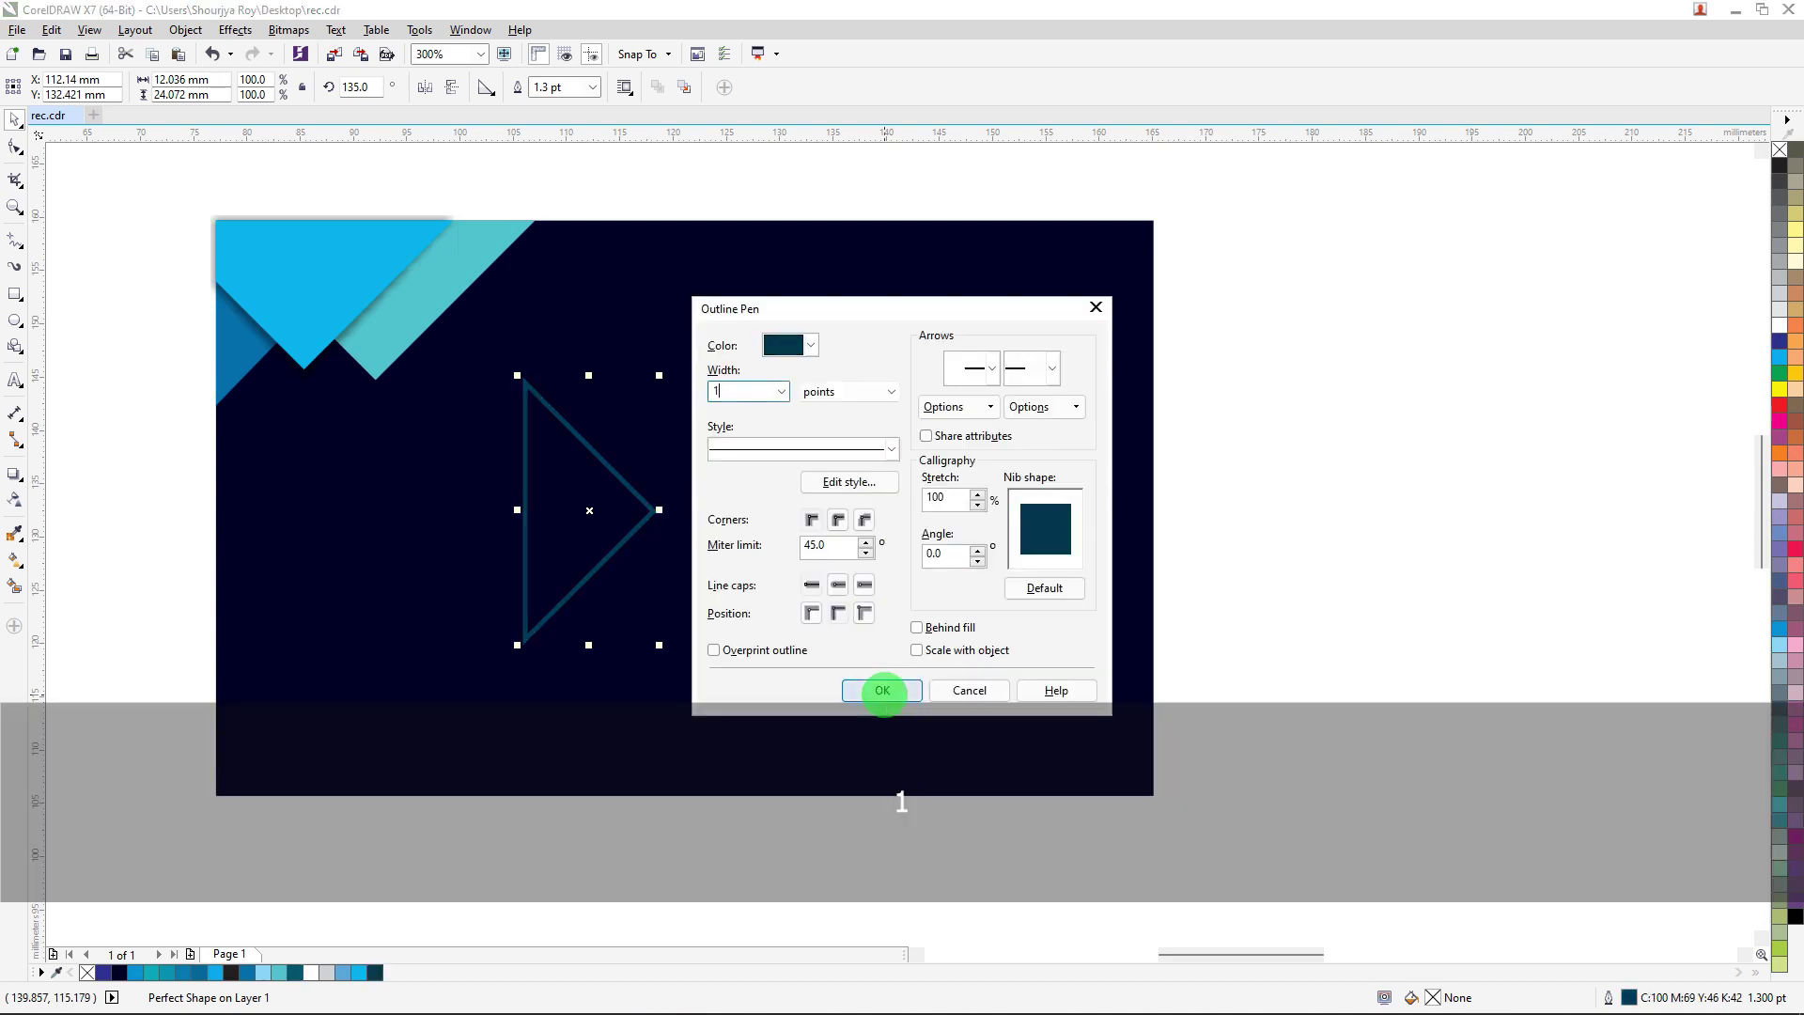
text(1)
key(shift+ctrl+Left)
key(Delete)
key(Return)
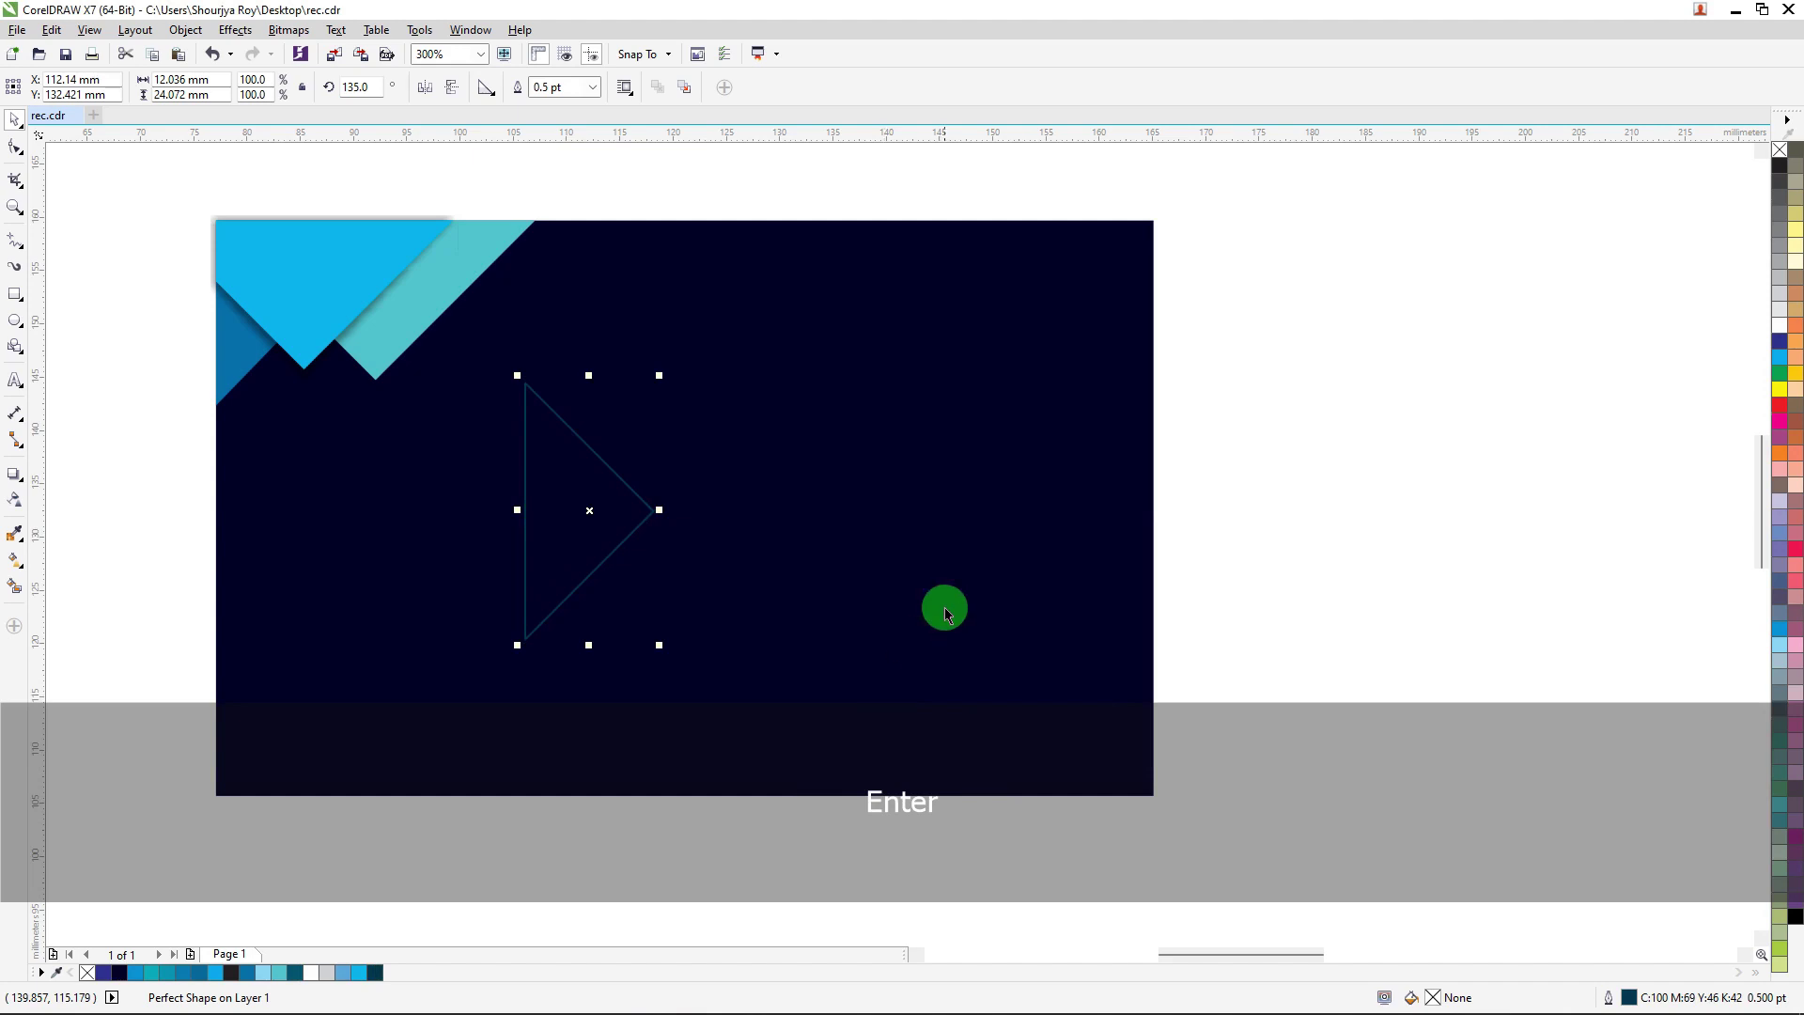
key(F12)
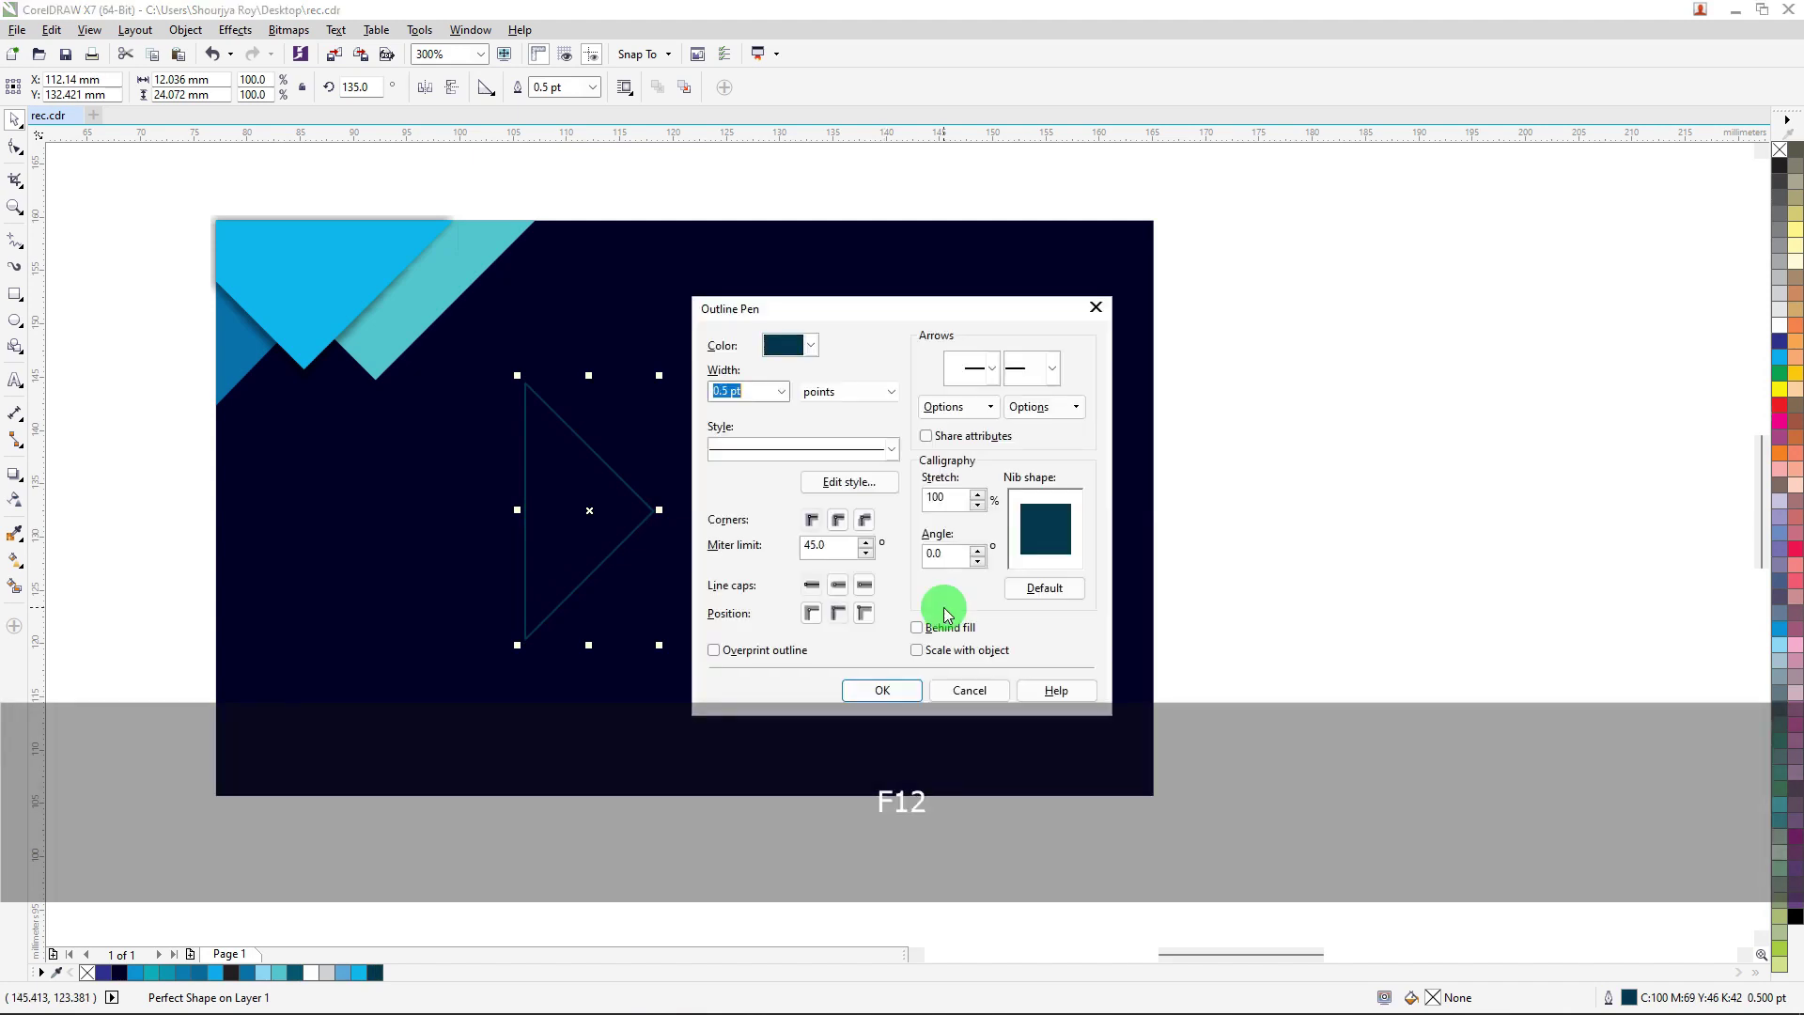
text(.7)
key(Return)
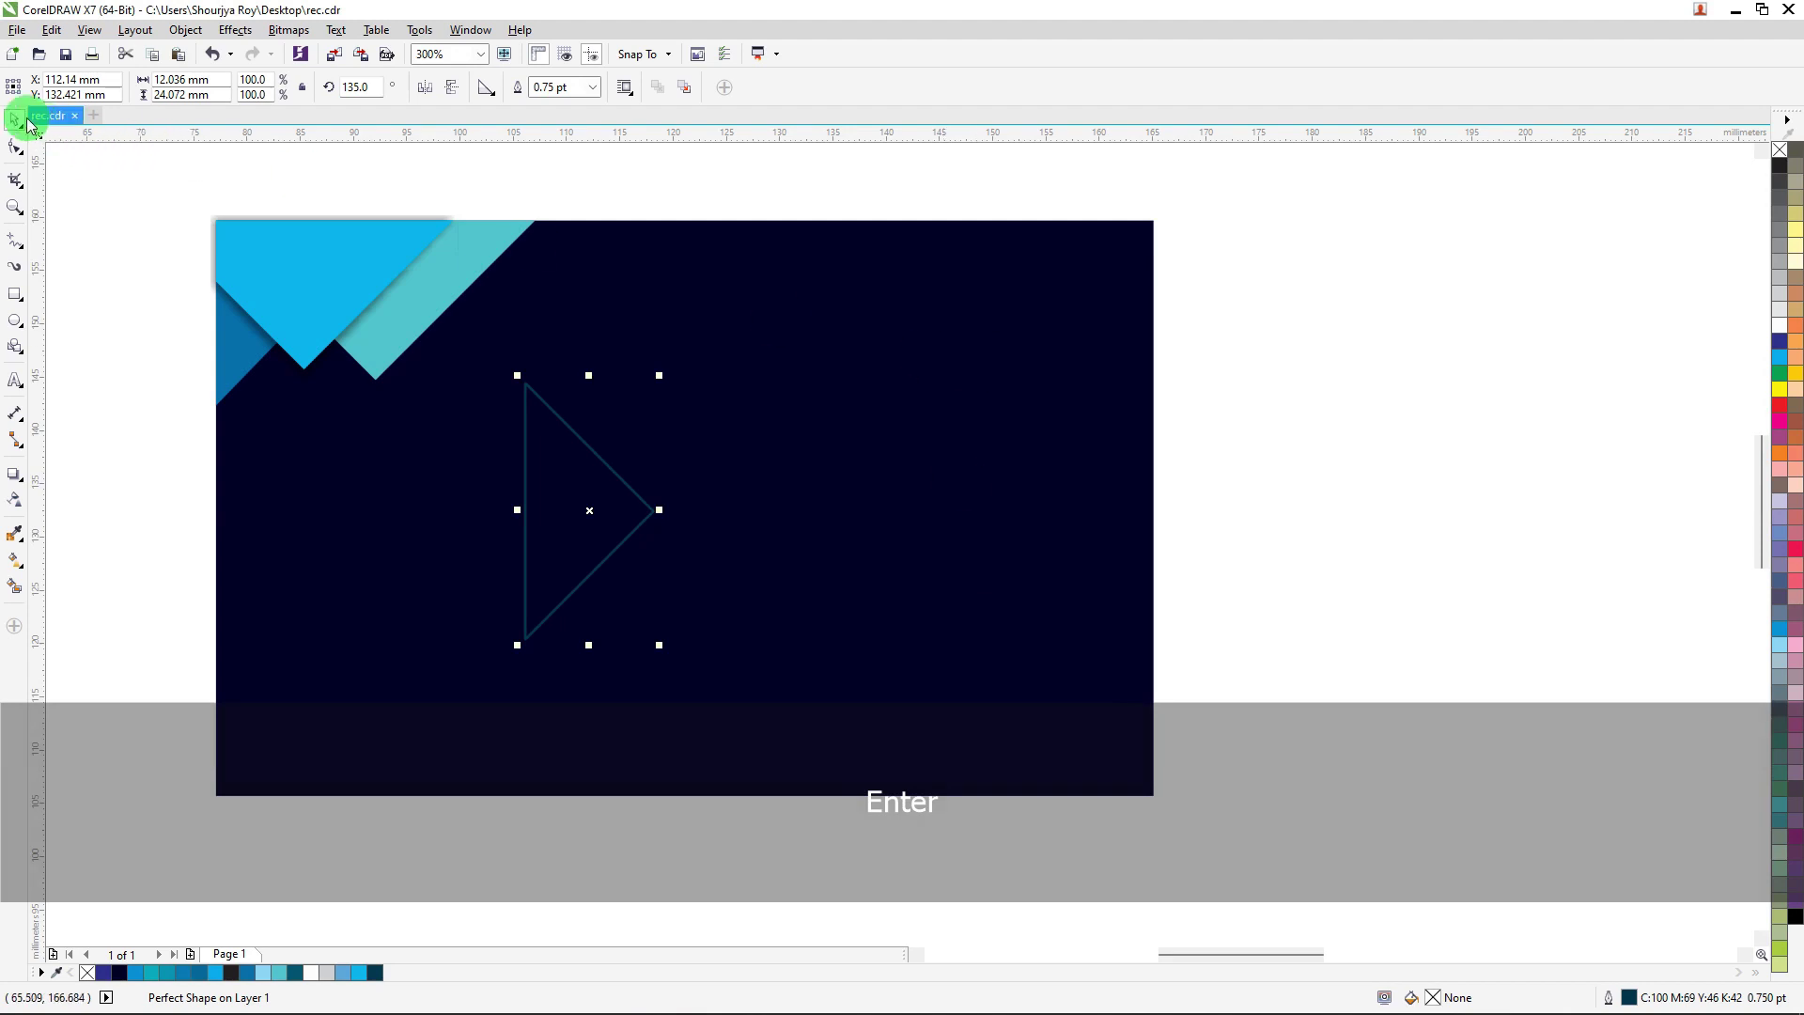
Step: Enlarge the outlined triangle to about 17.8 × 35.5 mm and move it over the card's upper-left corner
drag(658, 644, 690, 705)
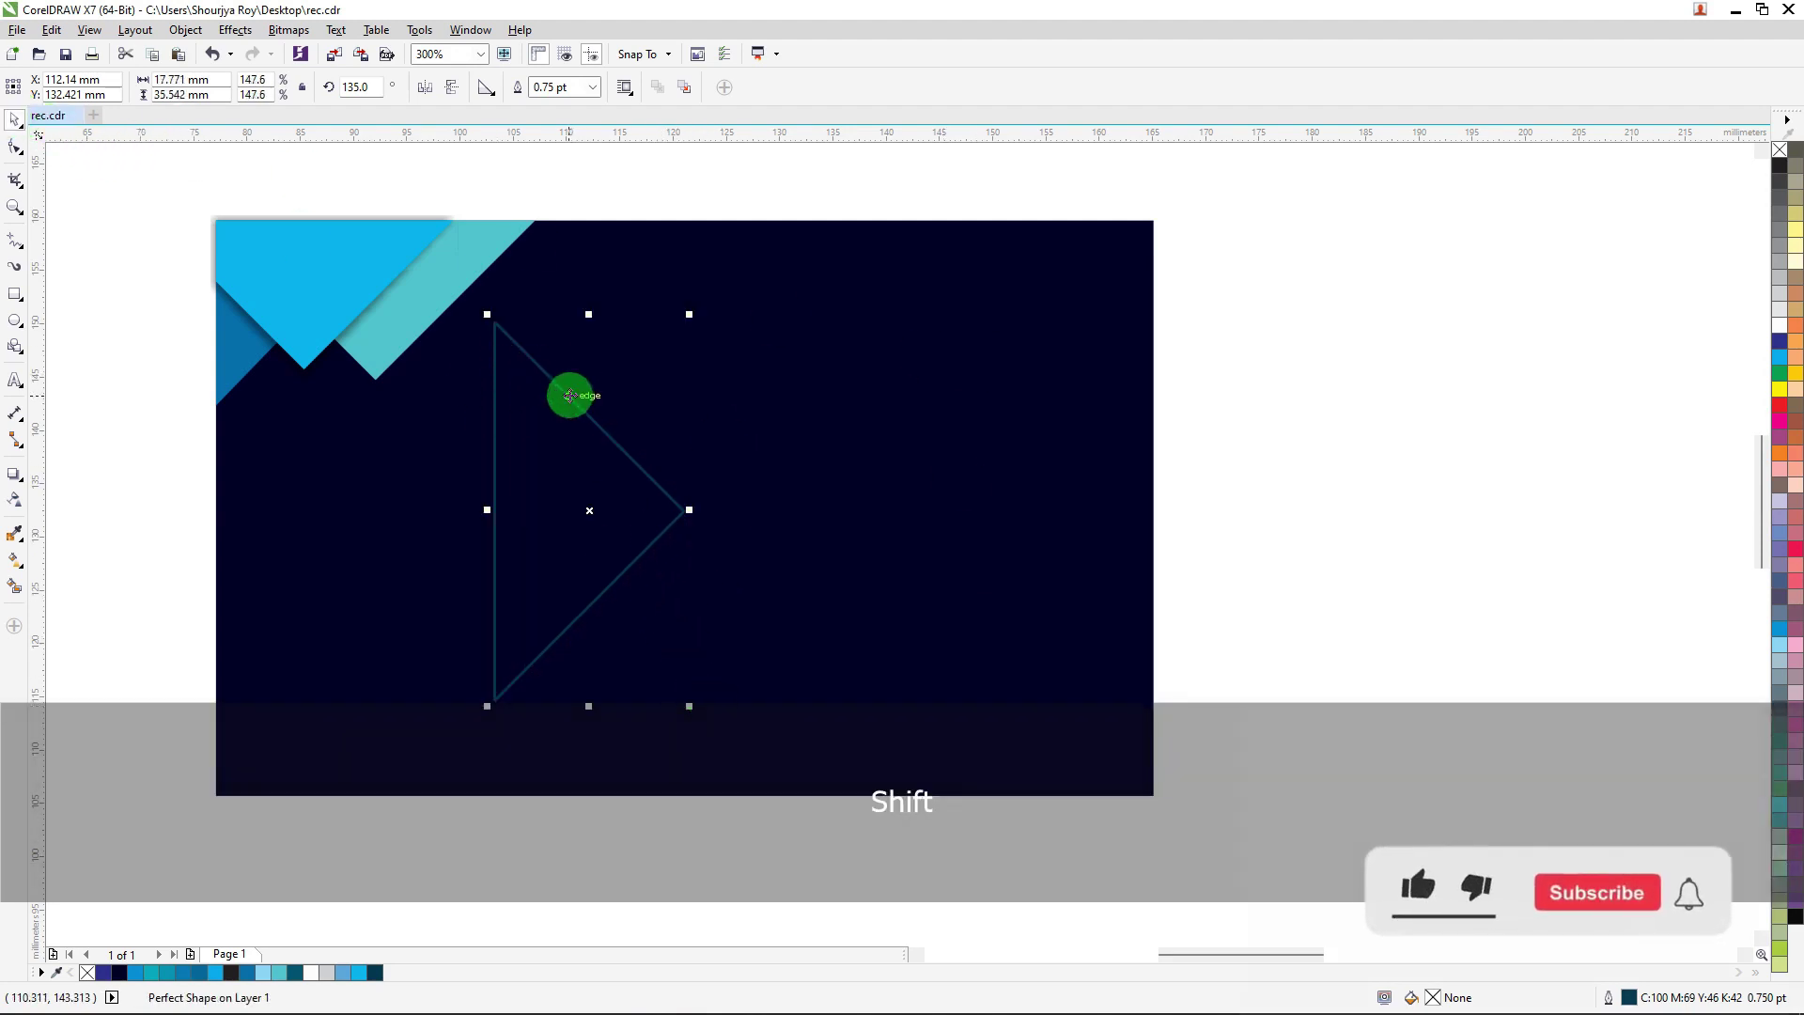
drag(569, 394, 274, 234)
Step: Bring the light blue shape and its drop shadow to the front, above the outlined triangle
click(393, 245)
key(ctrl)
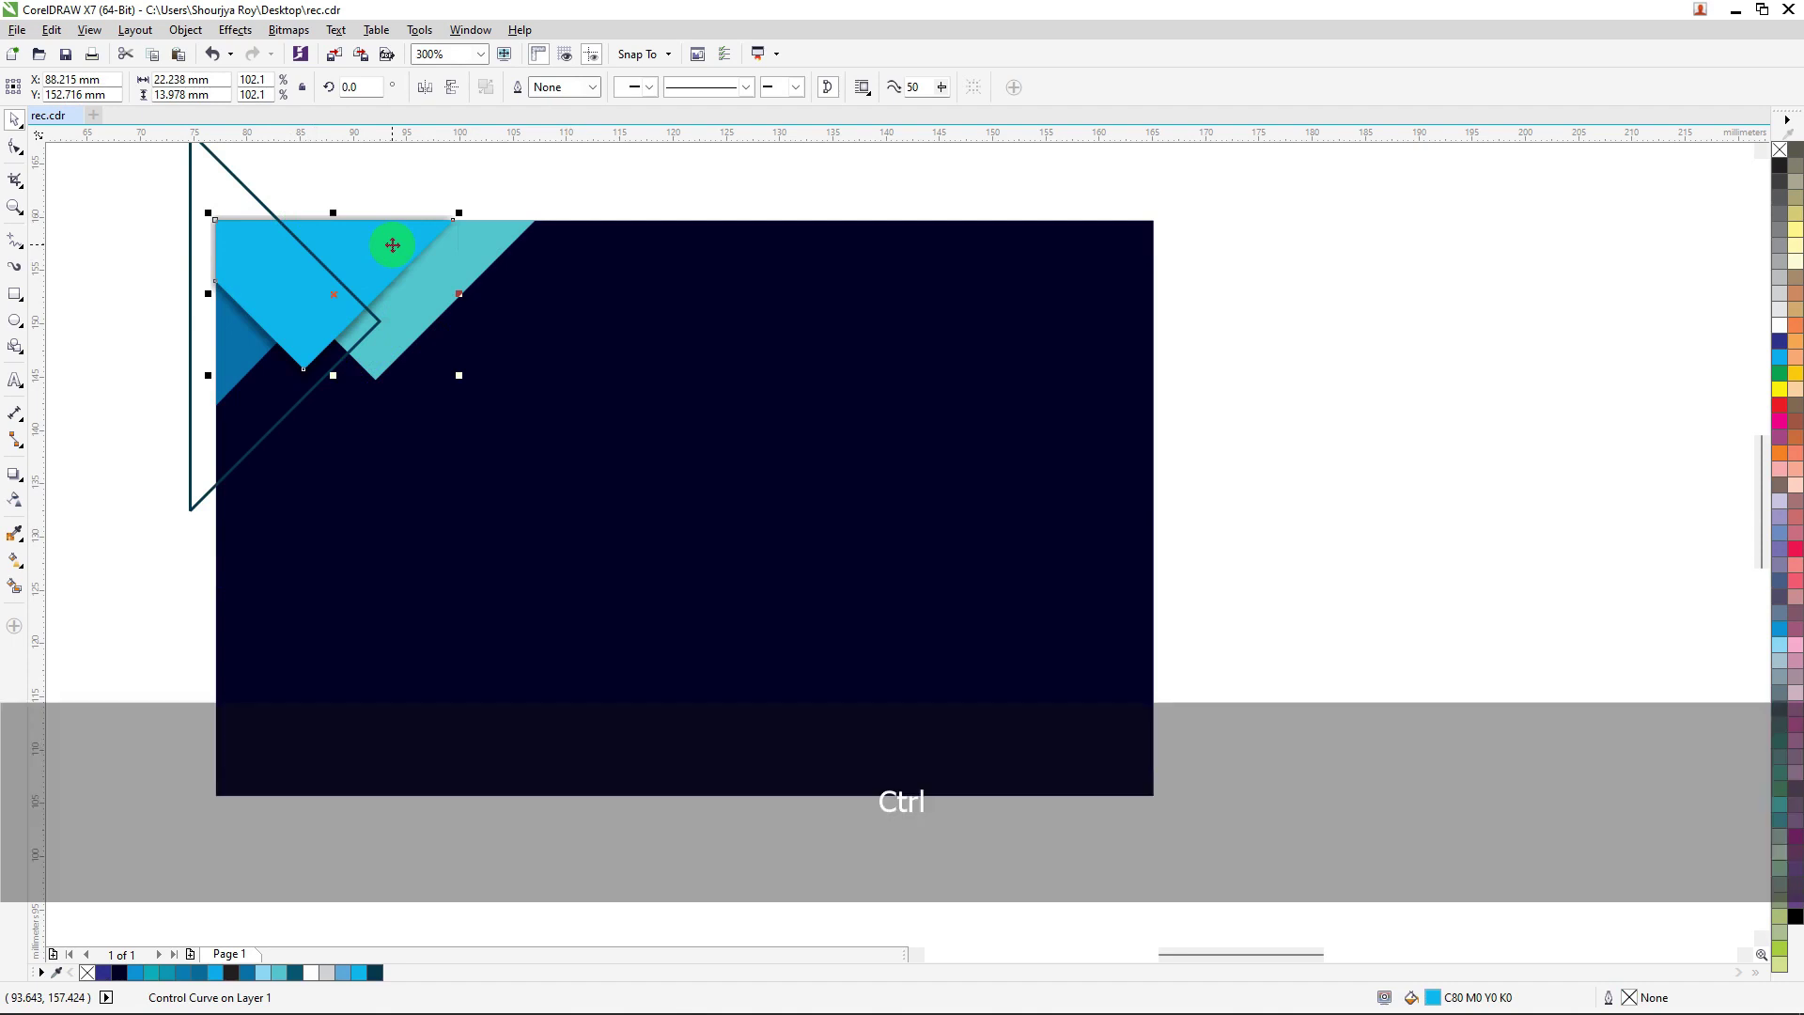
key(ctrl+Home)
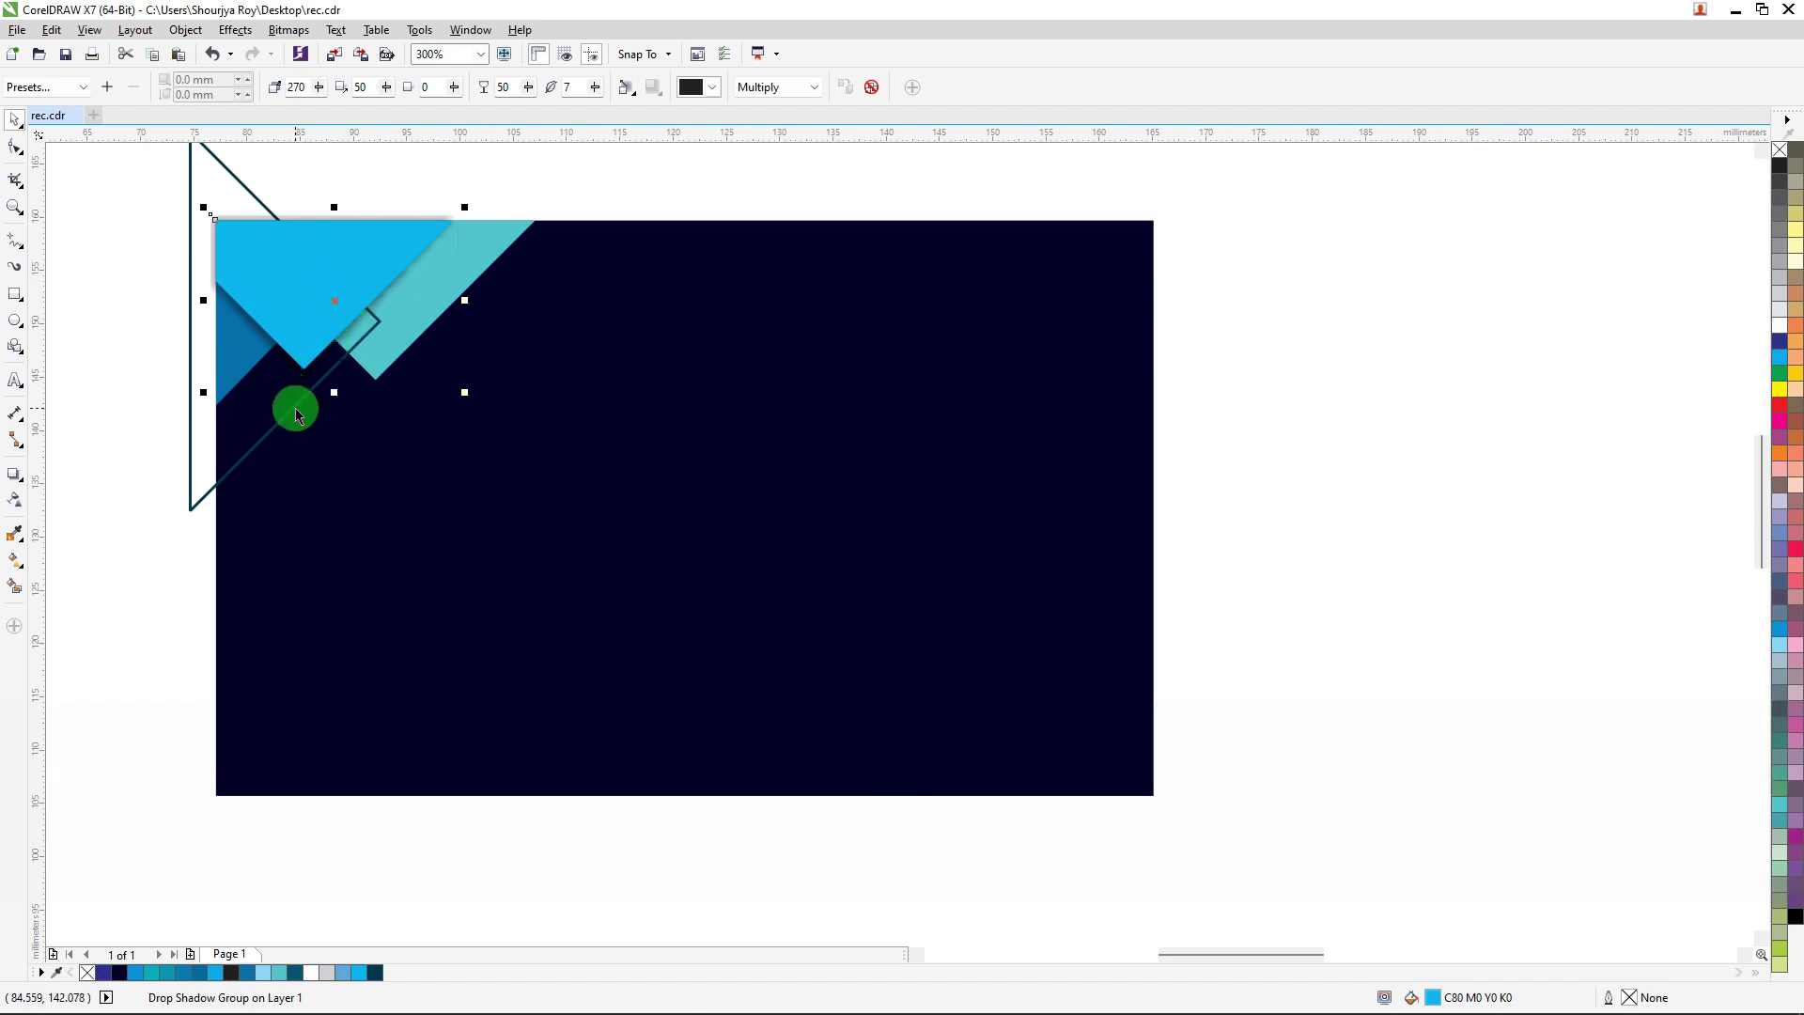
Step: Reposition the outlined triangle and resize it to about 21.5 × 38 mm, extending past the card's left edge
mouse_move(291, 404)
mouse_down()
mouse_move(290, 383)
mouse_move(318, 380)
mouse_move(268, 369)
mouse_up()
mouse_move(223, 473)
mouse_down()
mouse_move(150, 492)
mouse_move(208, 501)
mouse_up()
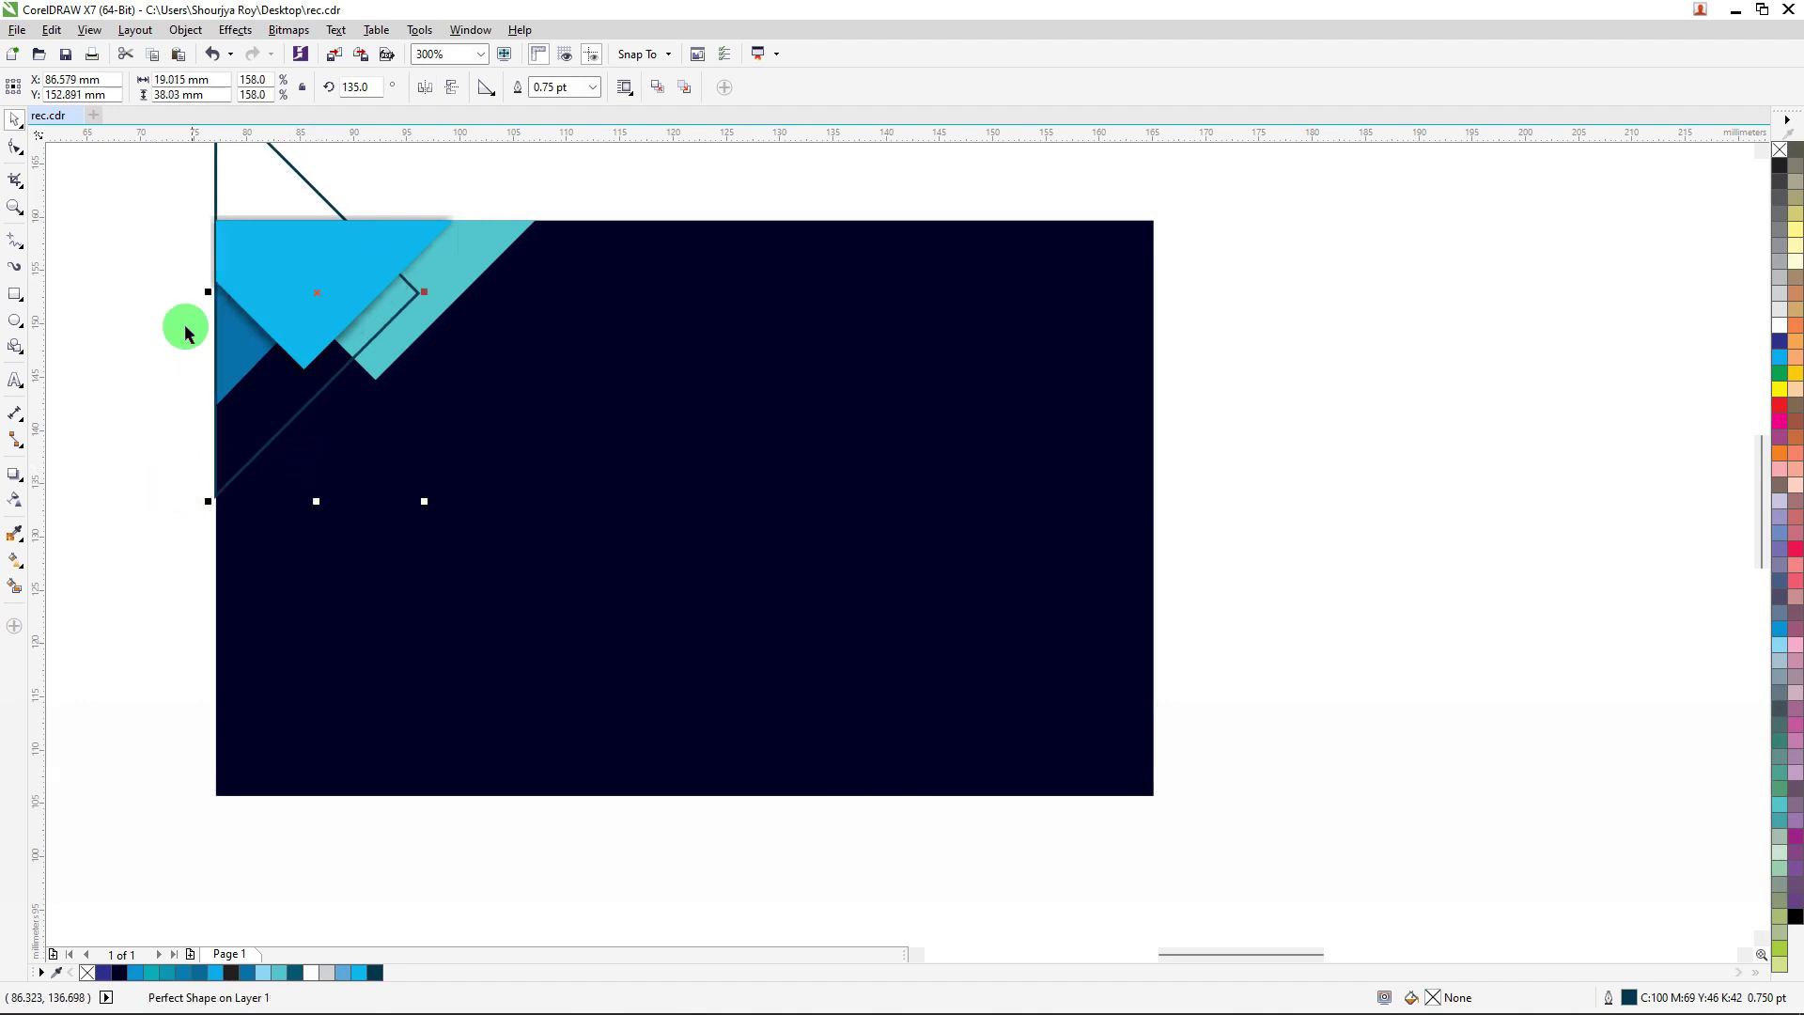
drag(209, 292, 199, 293)
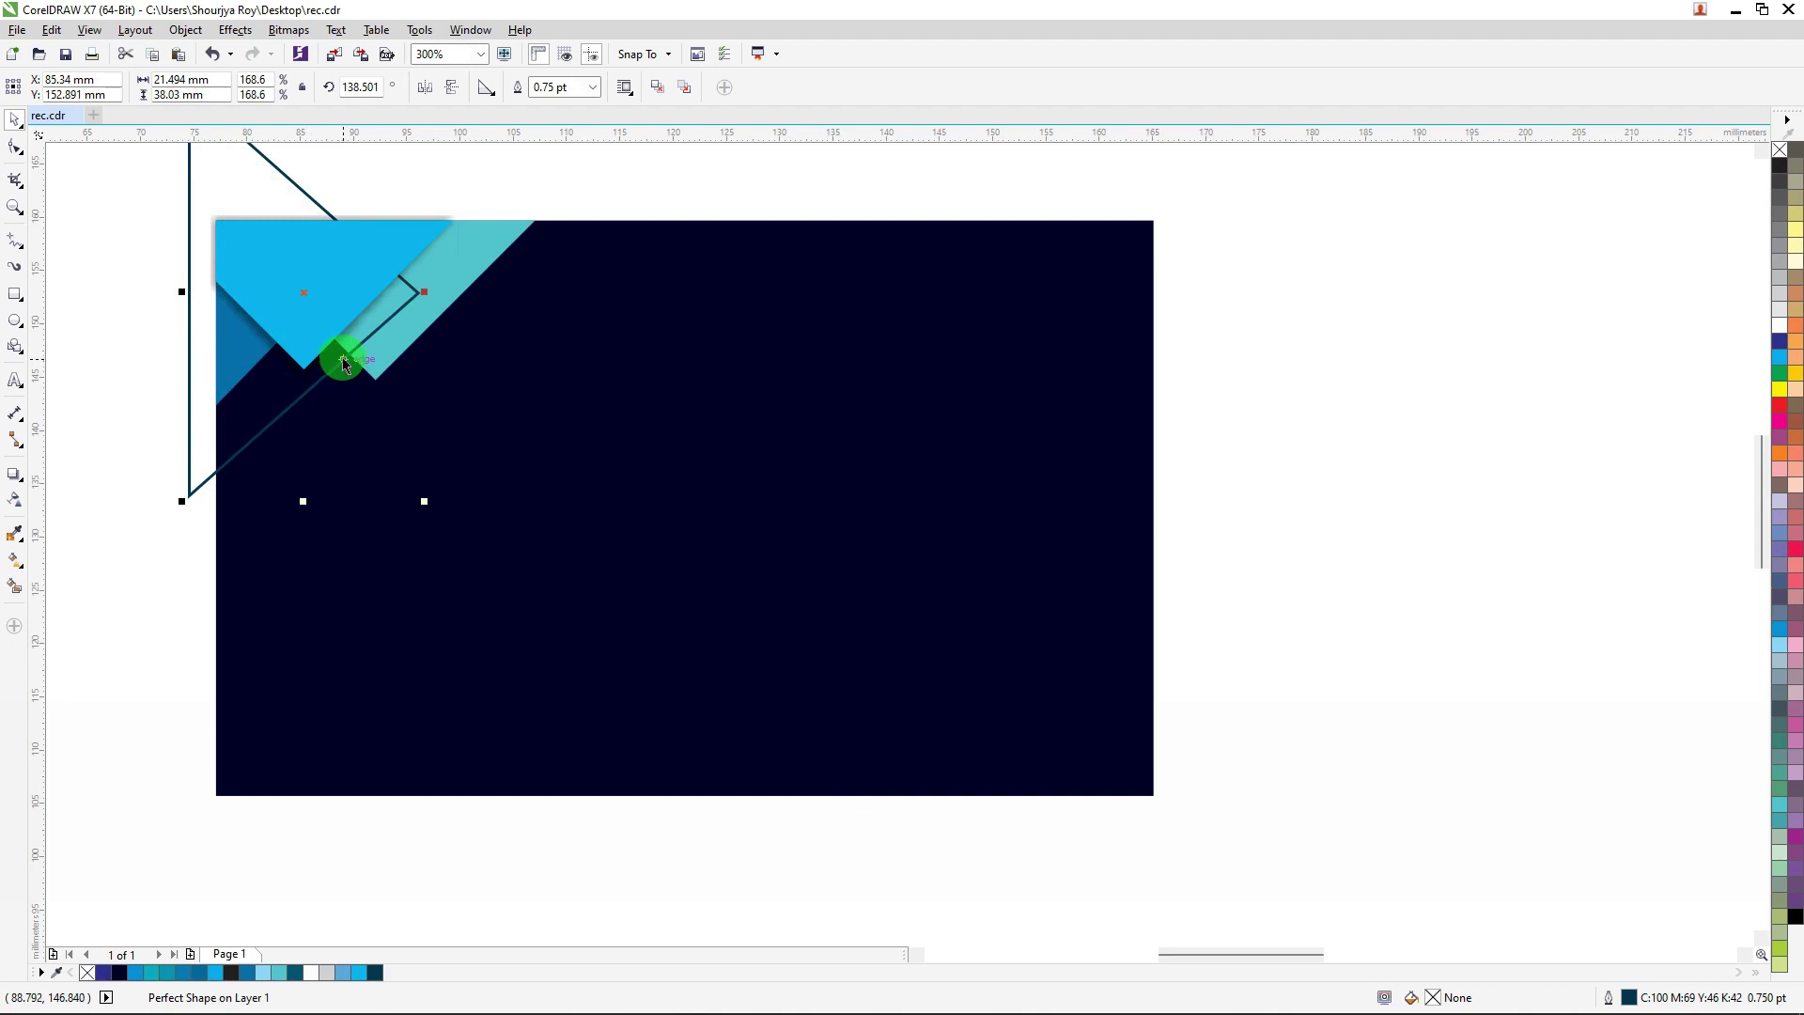
key(Delete)
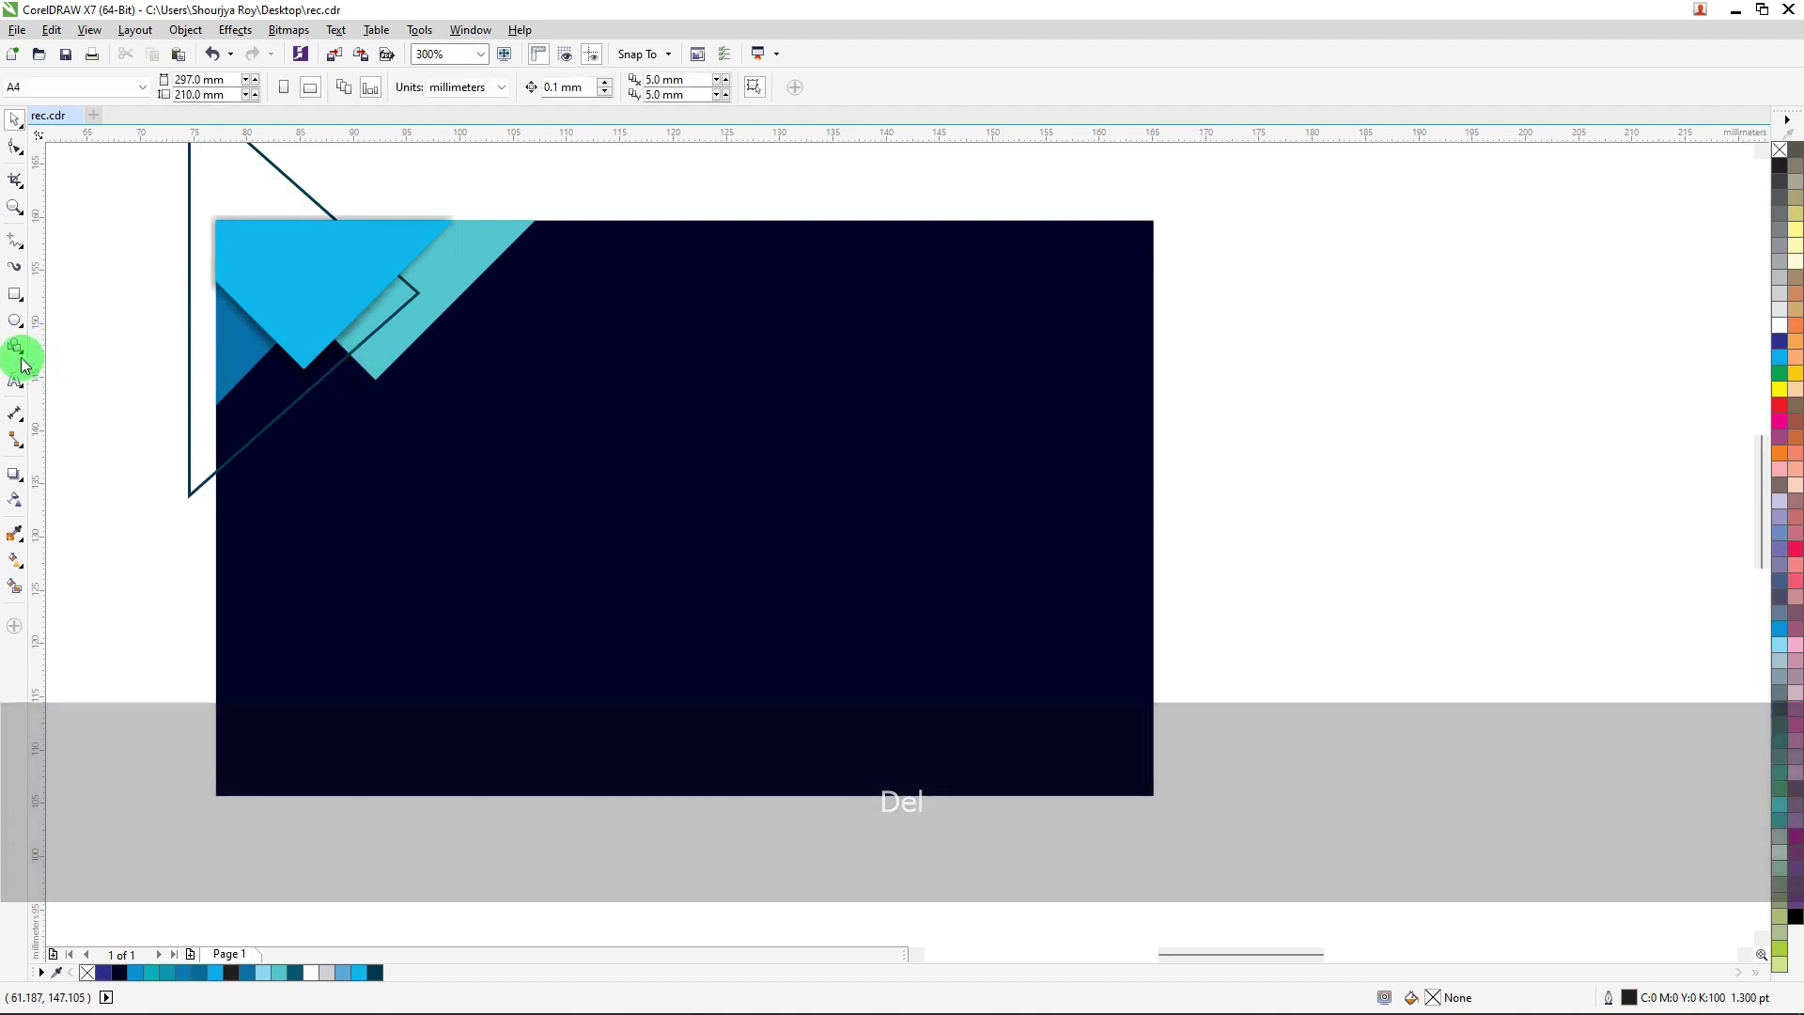
Step: Draw a small right triangle on the card and rotate it 45°, making it about 20 × 10 mm with its tip pointing down
click(15, 347)
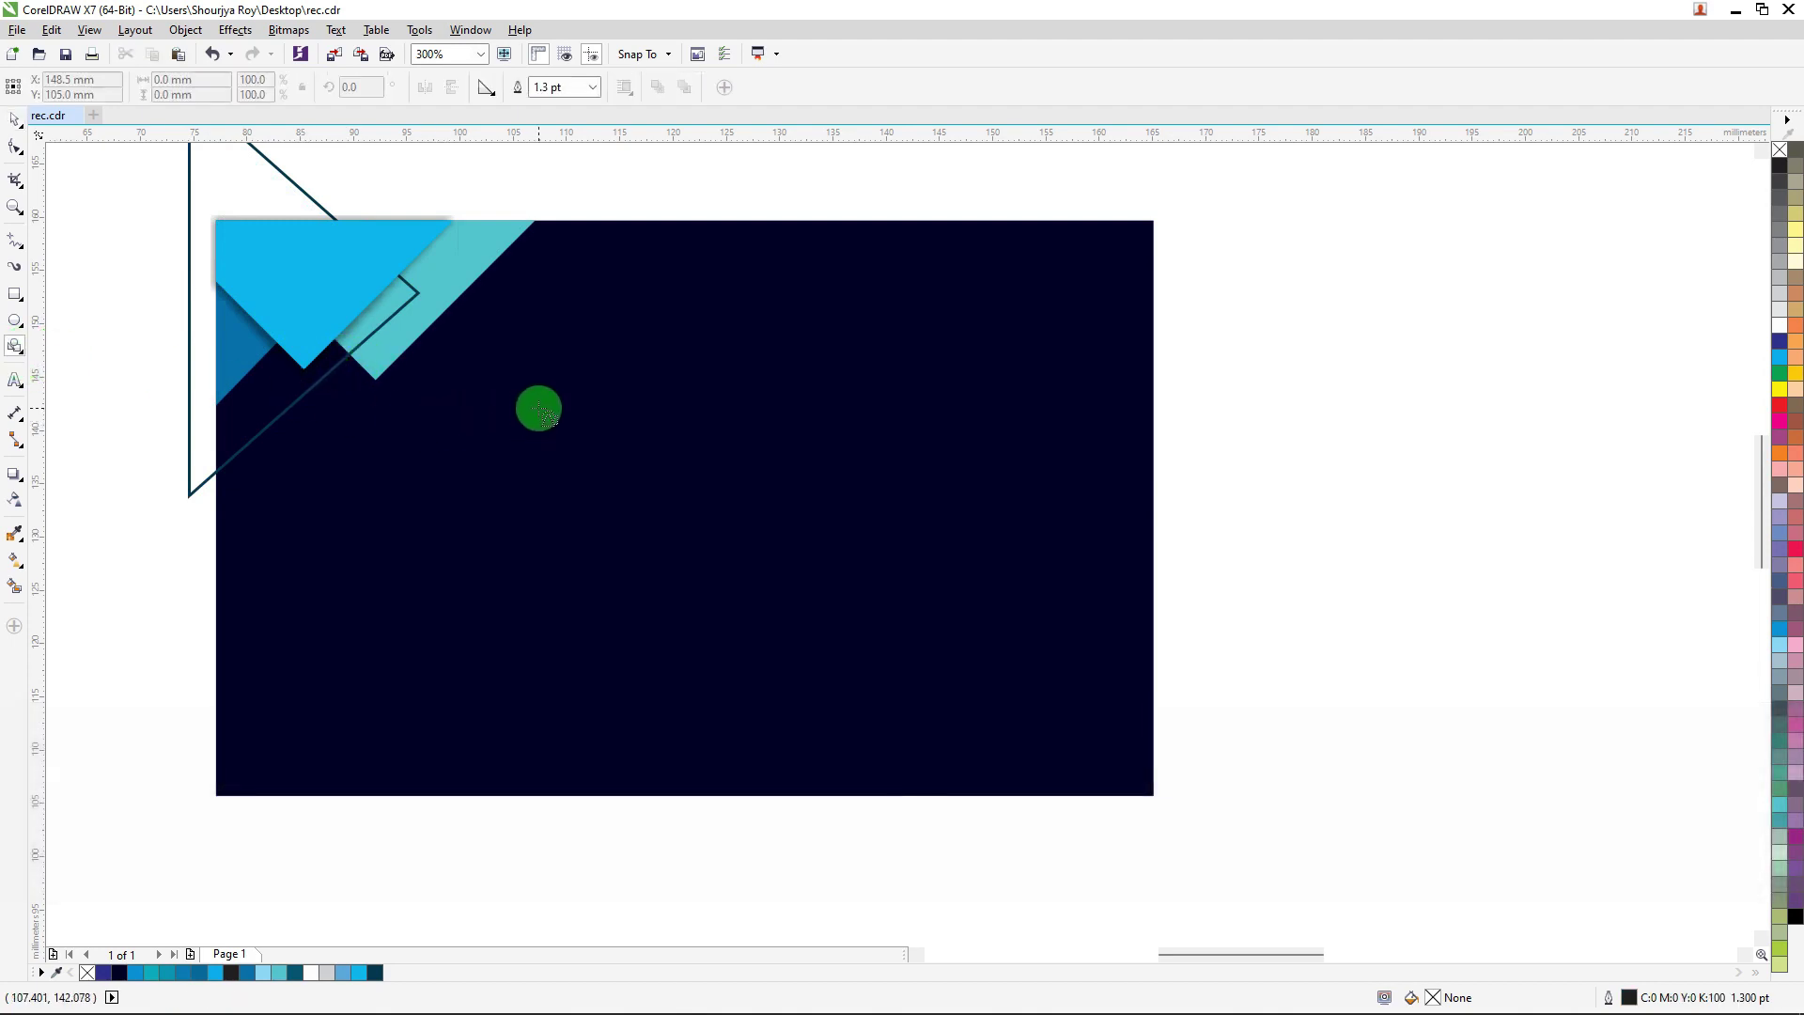
mouse_move(532, 396)
mouse_down()
mouse_move(672, 516)
mouse_move(686, 550)
mouse_up()
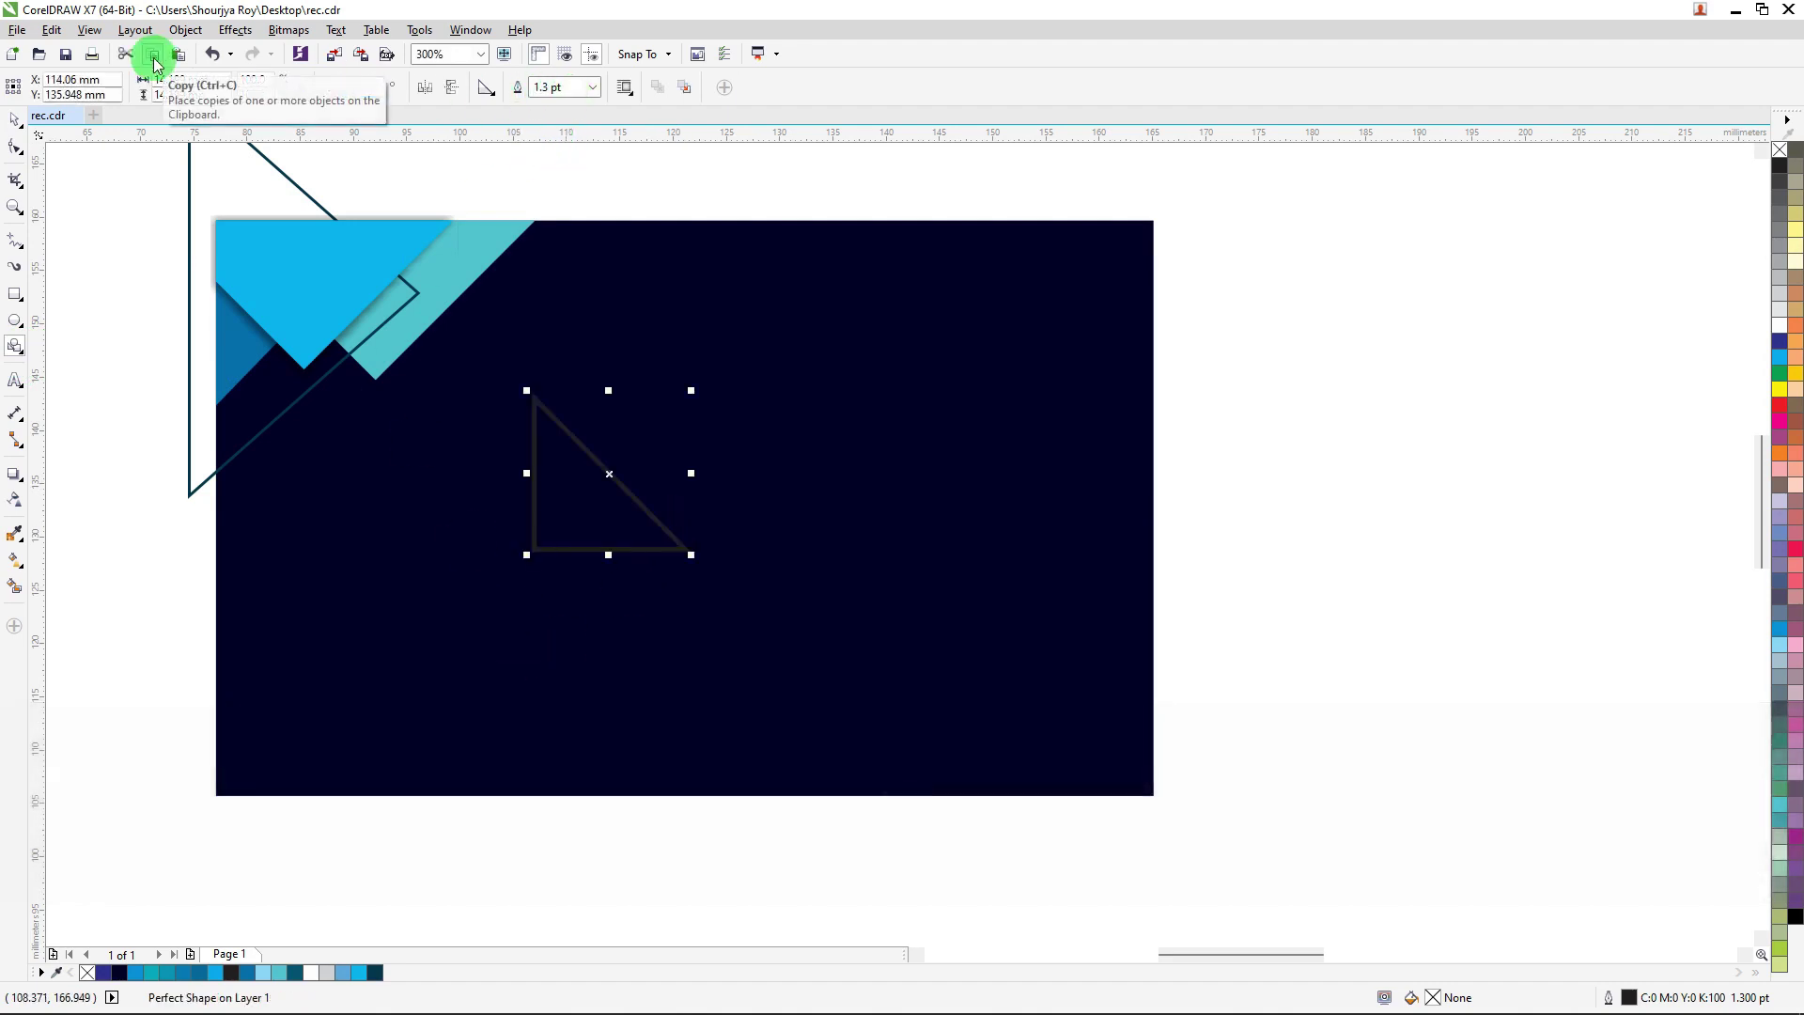
key(Return)
Step: Set the small triangle's outline width to 0.75 pt and its outline colour to dark teal C100 M69 Y46 K42
key(F12)
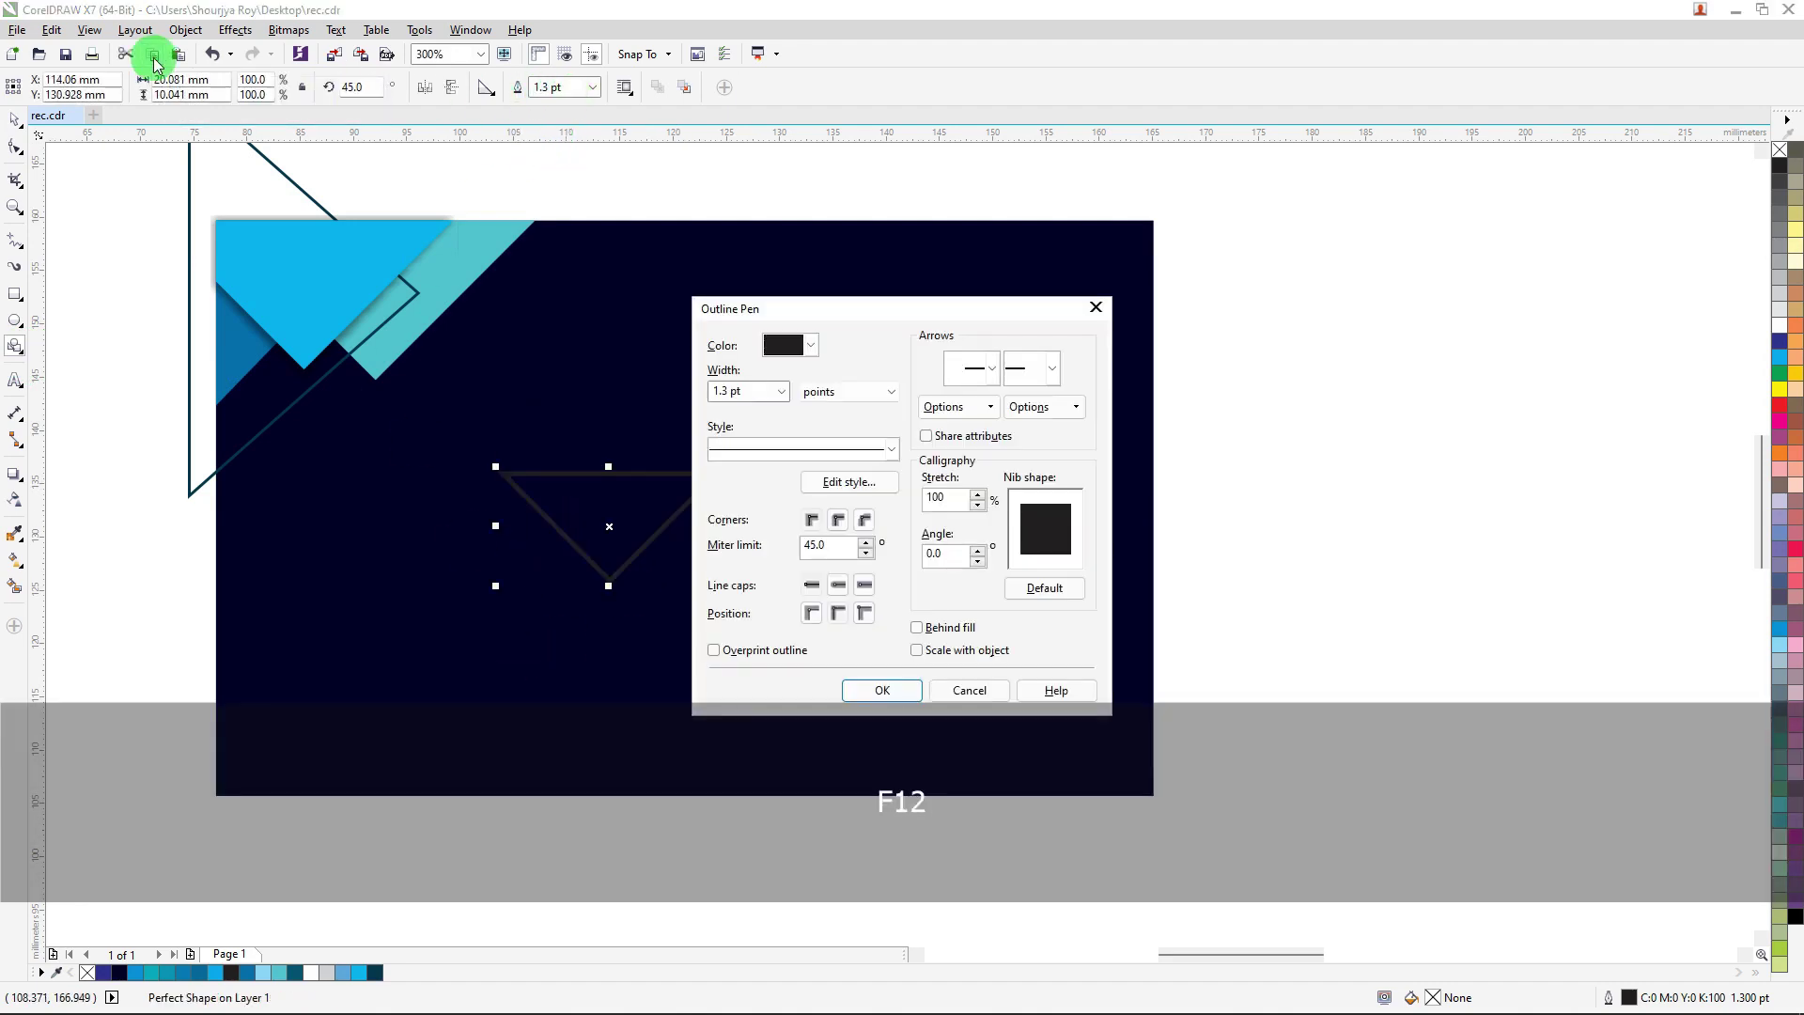
key(Return)
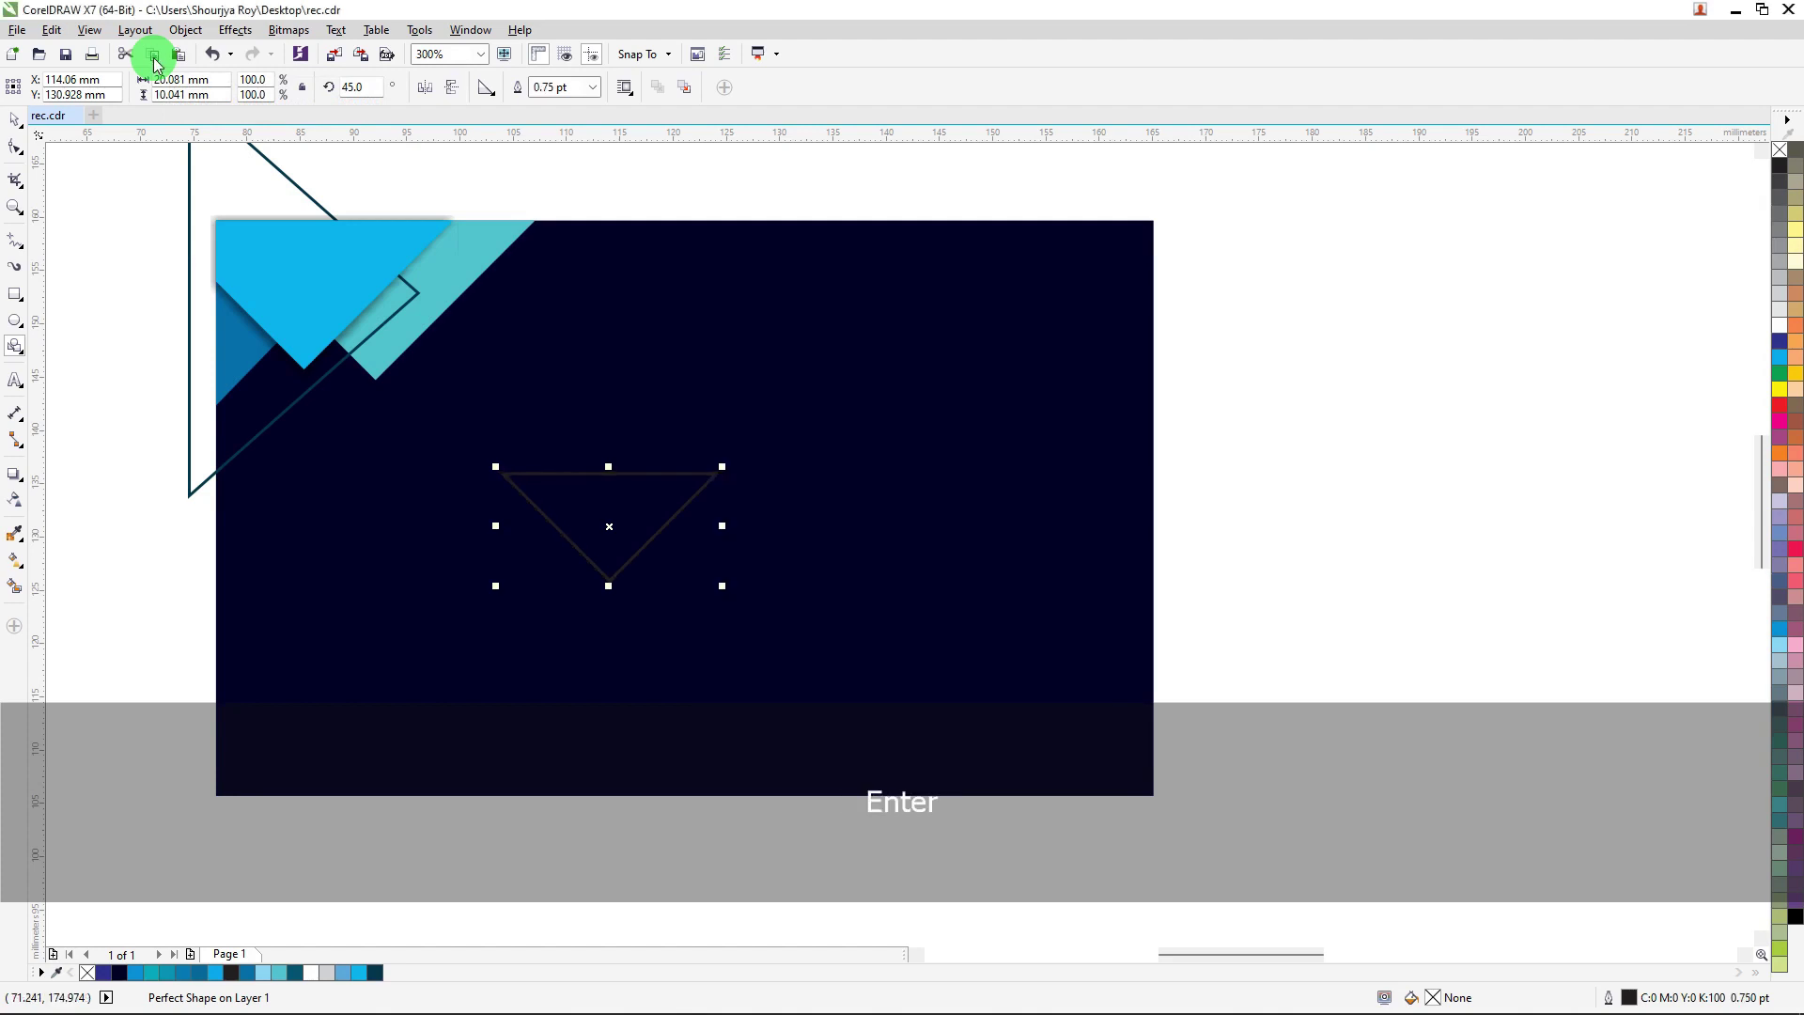
right_click(375, 972)
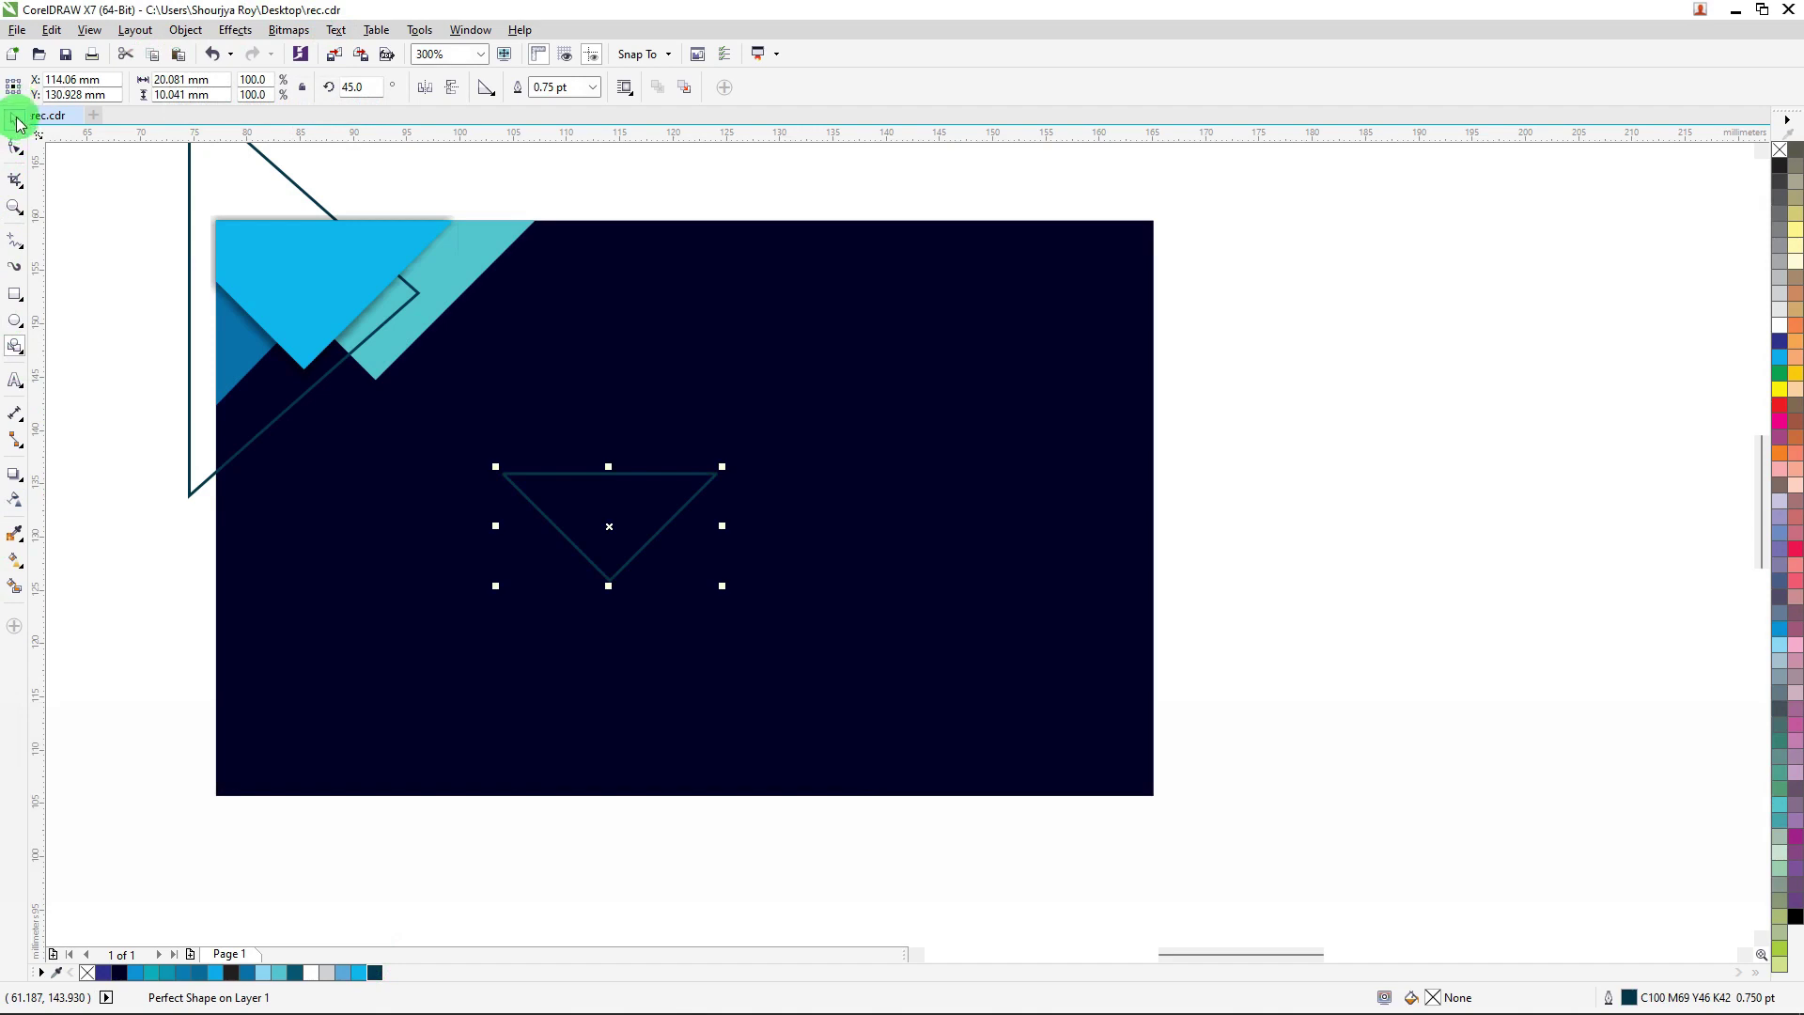
Step: Enlarge the downward-pointing triangle to about 34.6 × 17.3 mm, bring it to the front and place it across the card's upper edge
scroll(307, 362, down, 2)
drag(393, 402, 705, 484)
scroll(350, 310, up, 2)
key(shift)
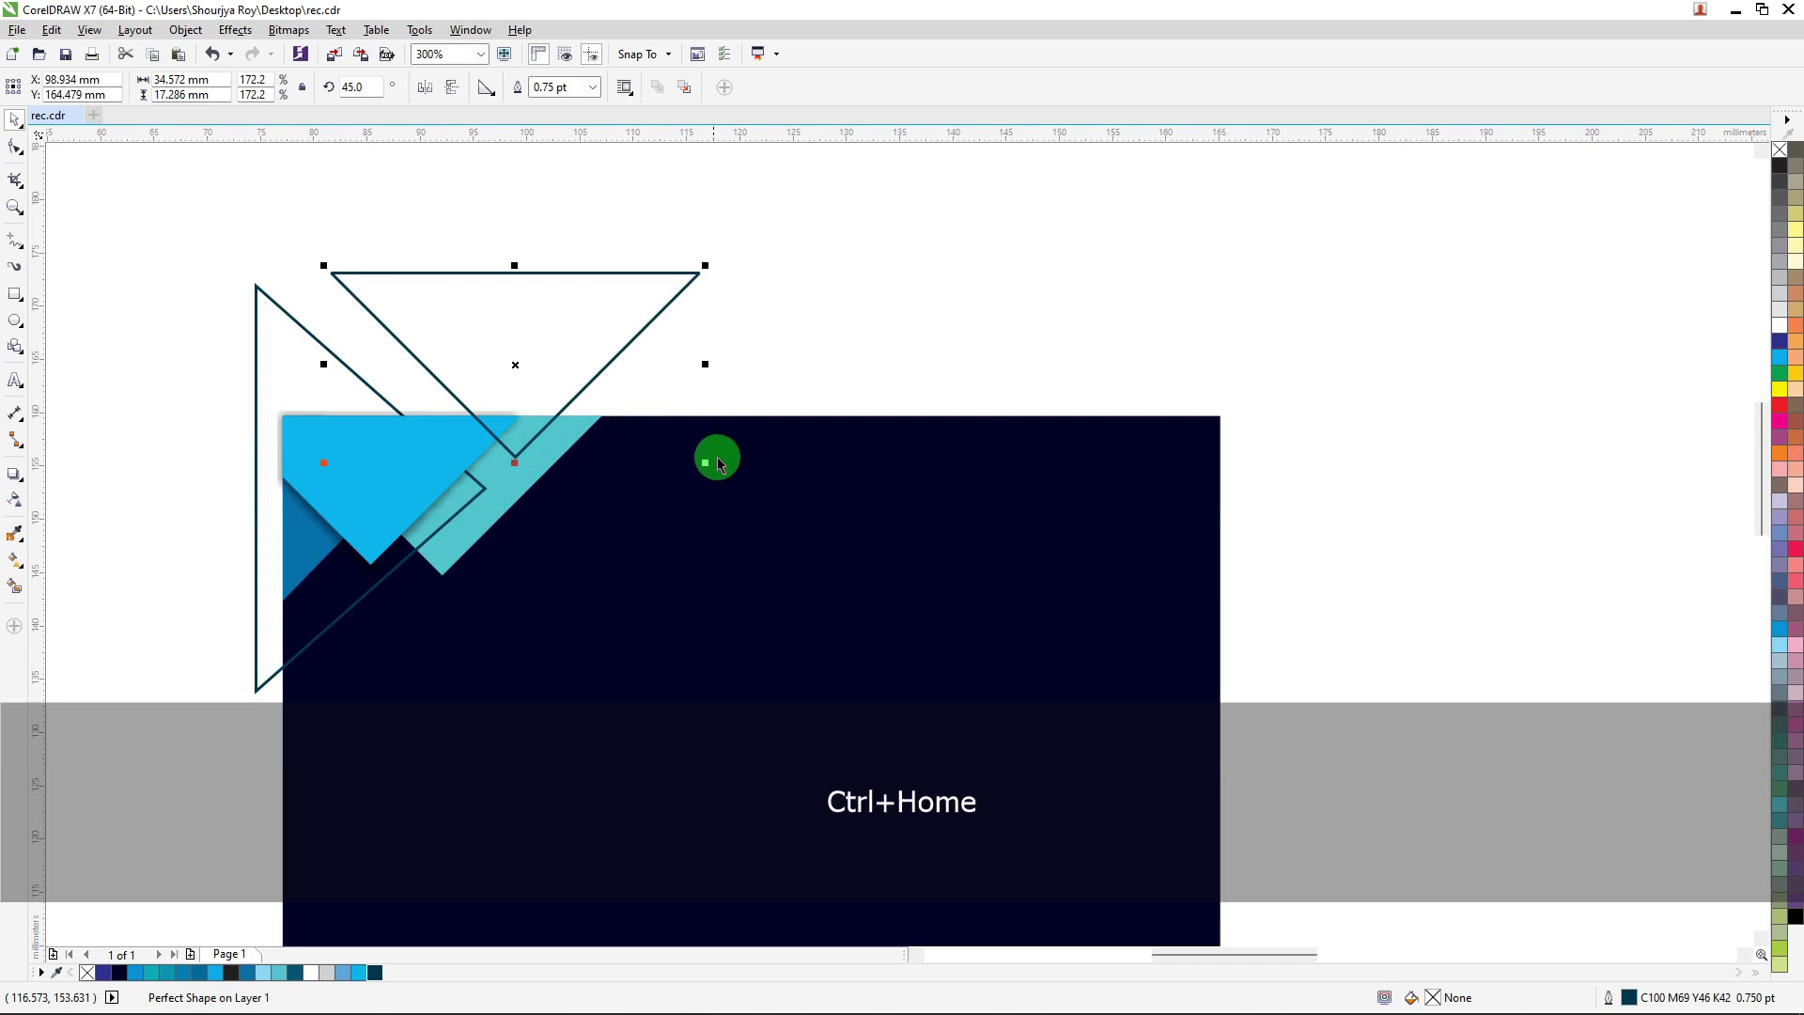
drag(583, 306, 553, 382)
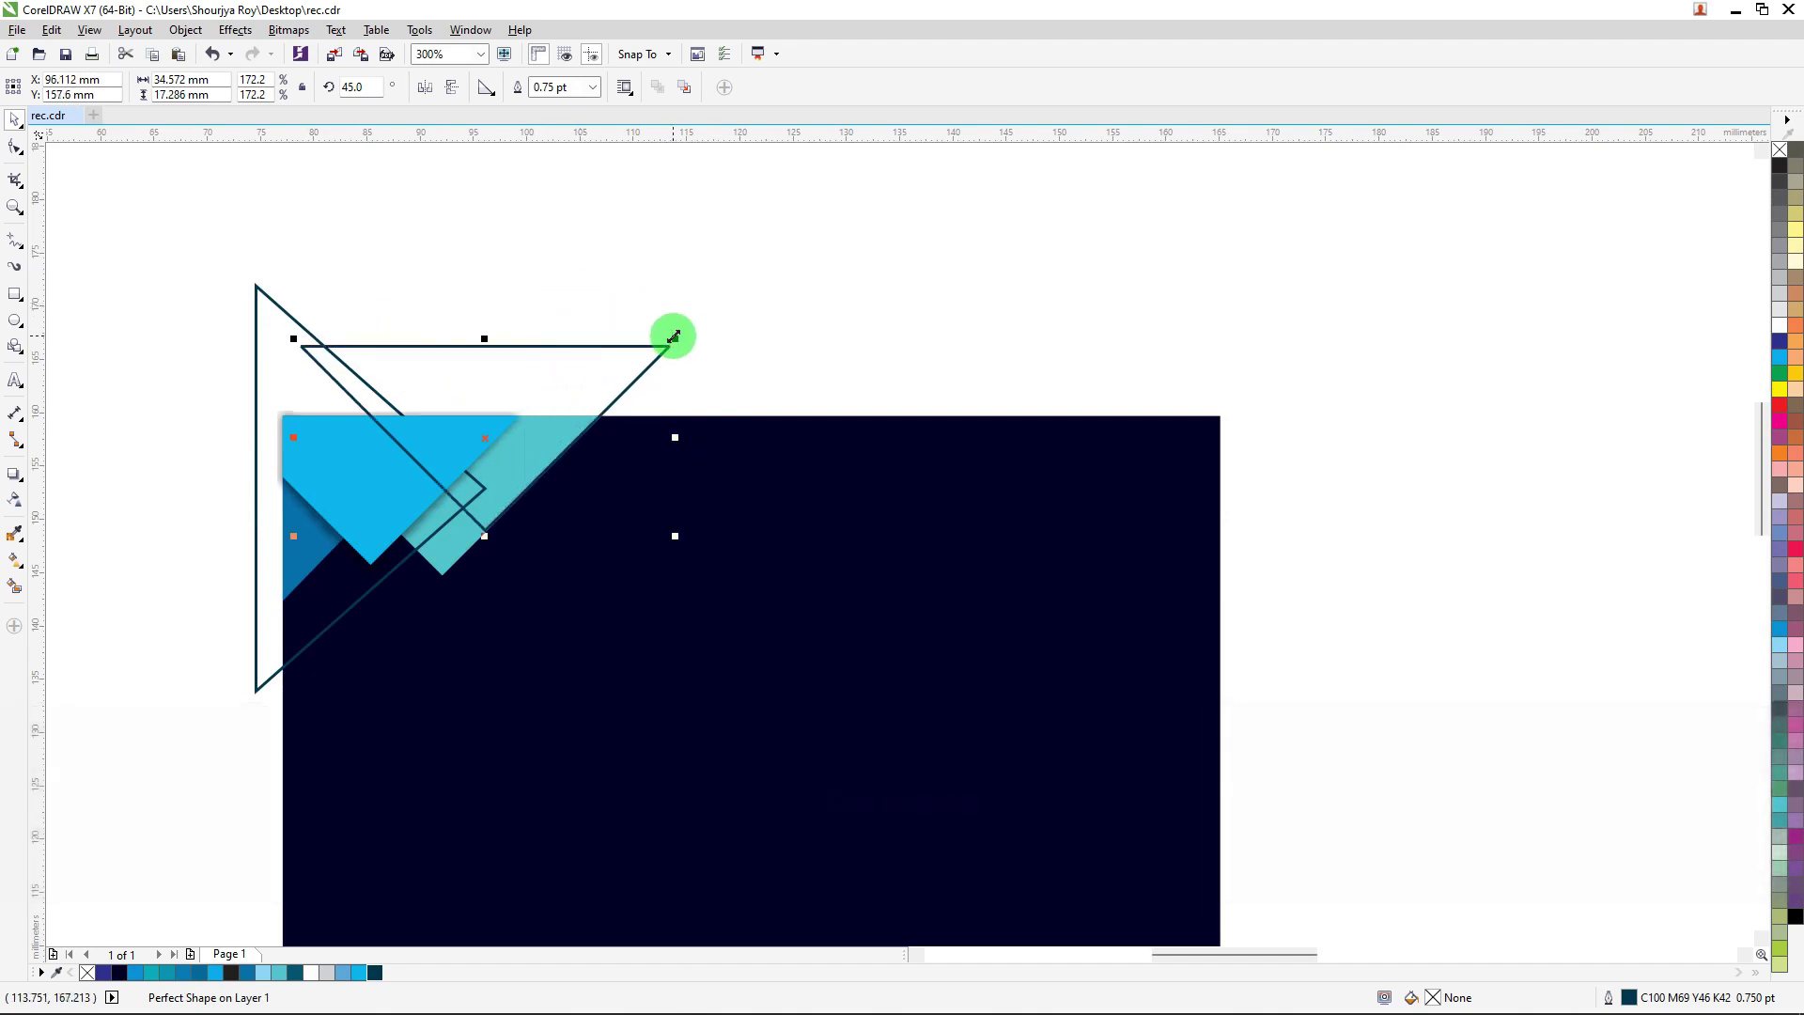
Step: Enlarge the downward-pointing triangle to about 43.2 × 21.6 mm and reposition it over the card's upper-left corner
key(ctrl)
key(shift)
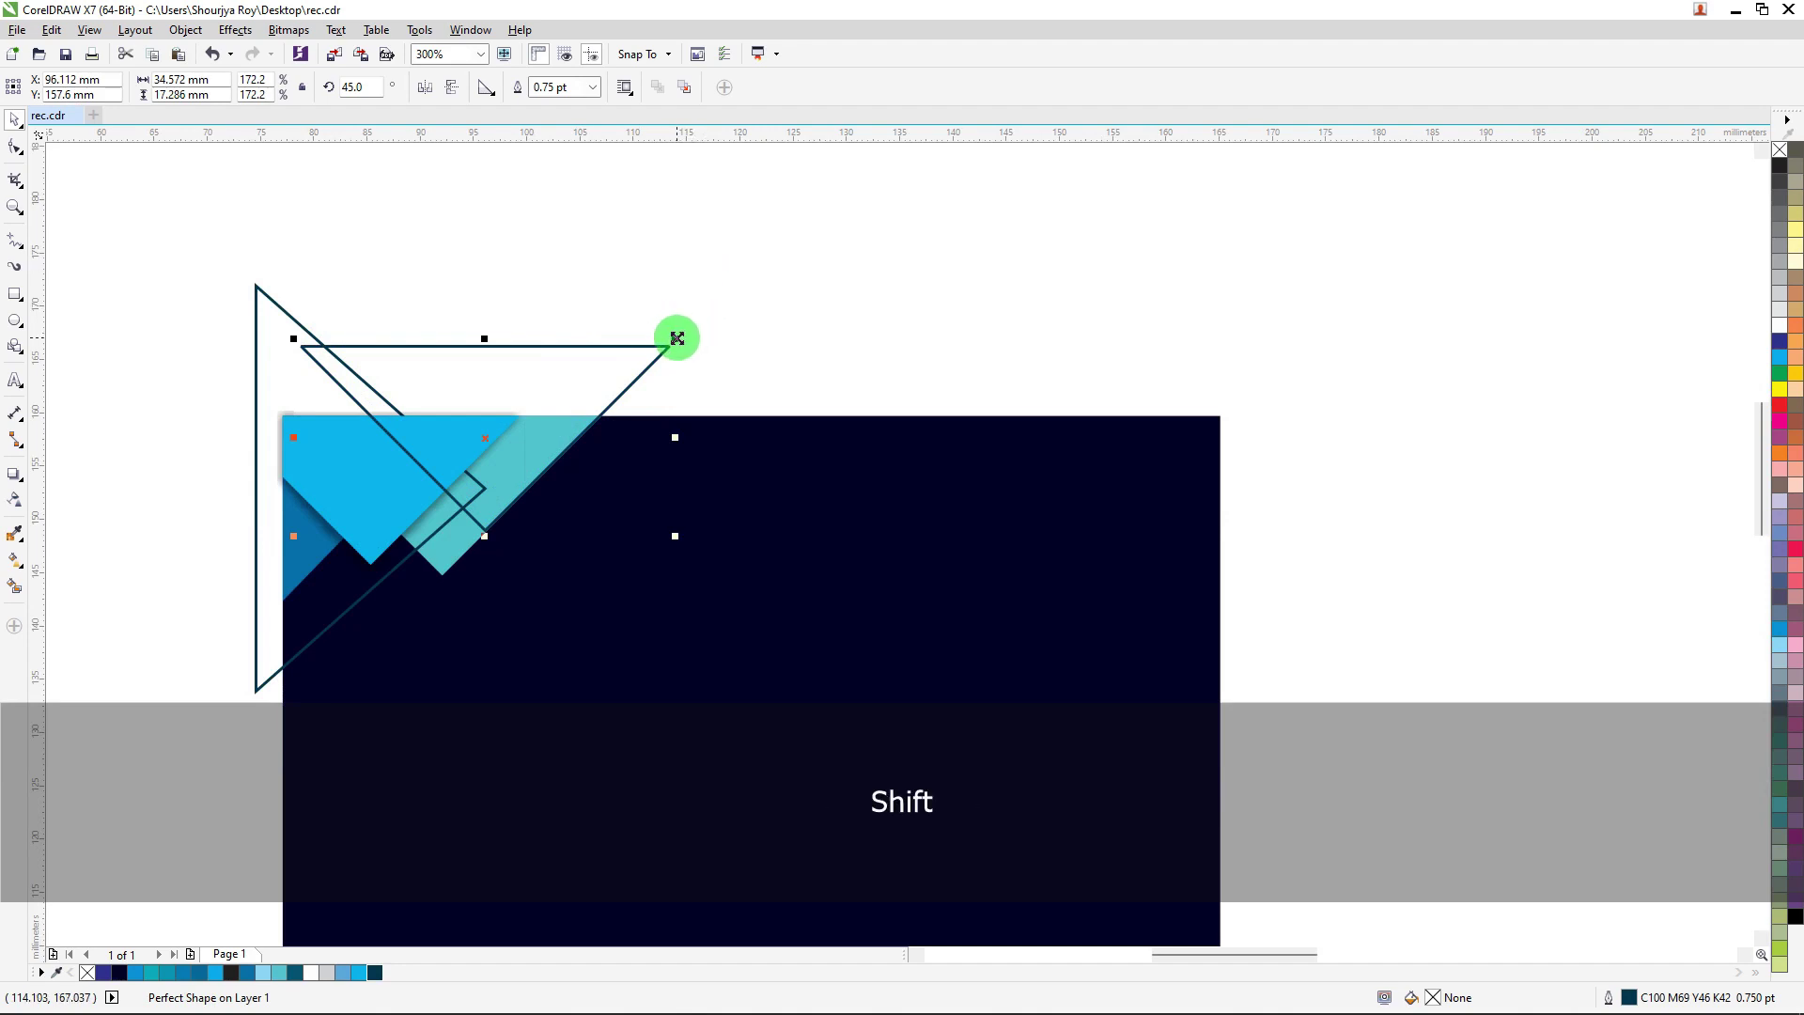
drag(672, 336, 624, 361)
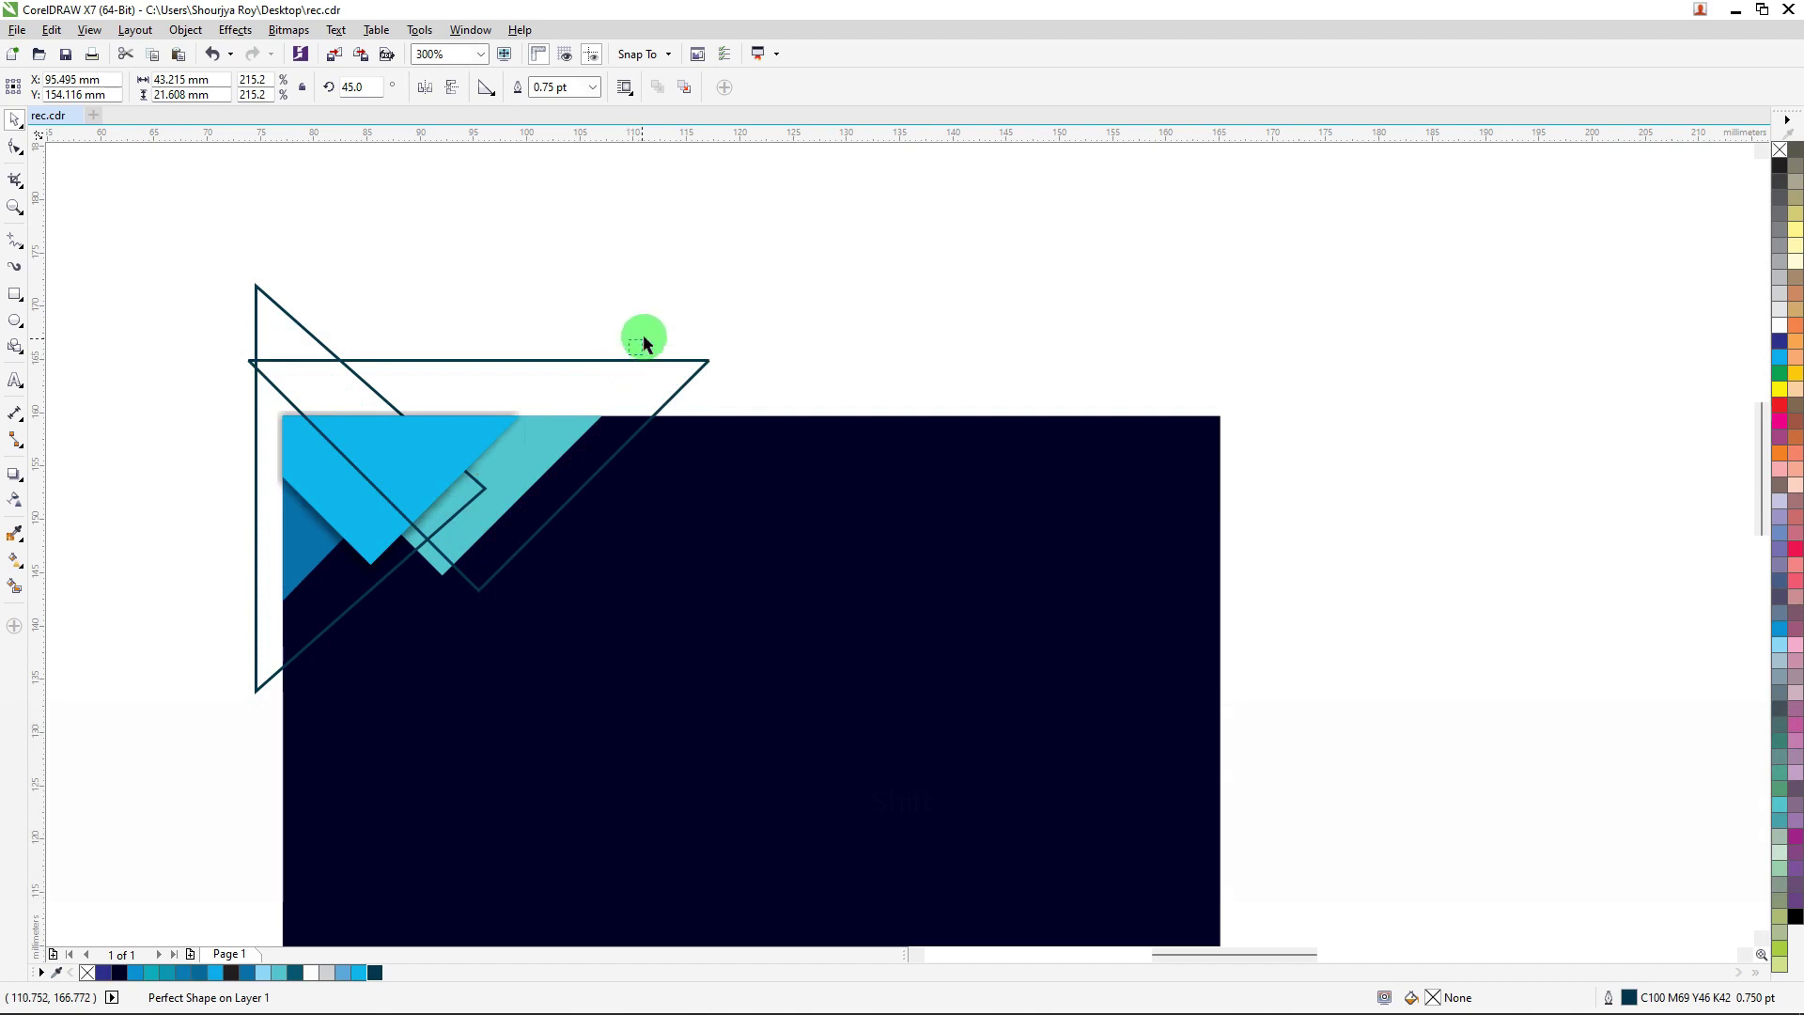
drag(646, 363, 657, 340)
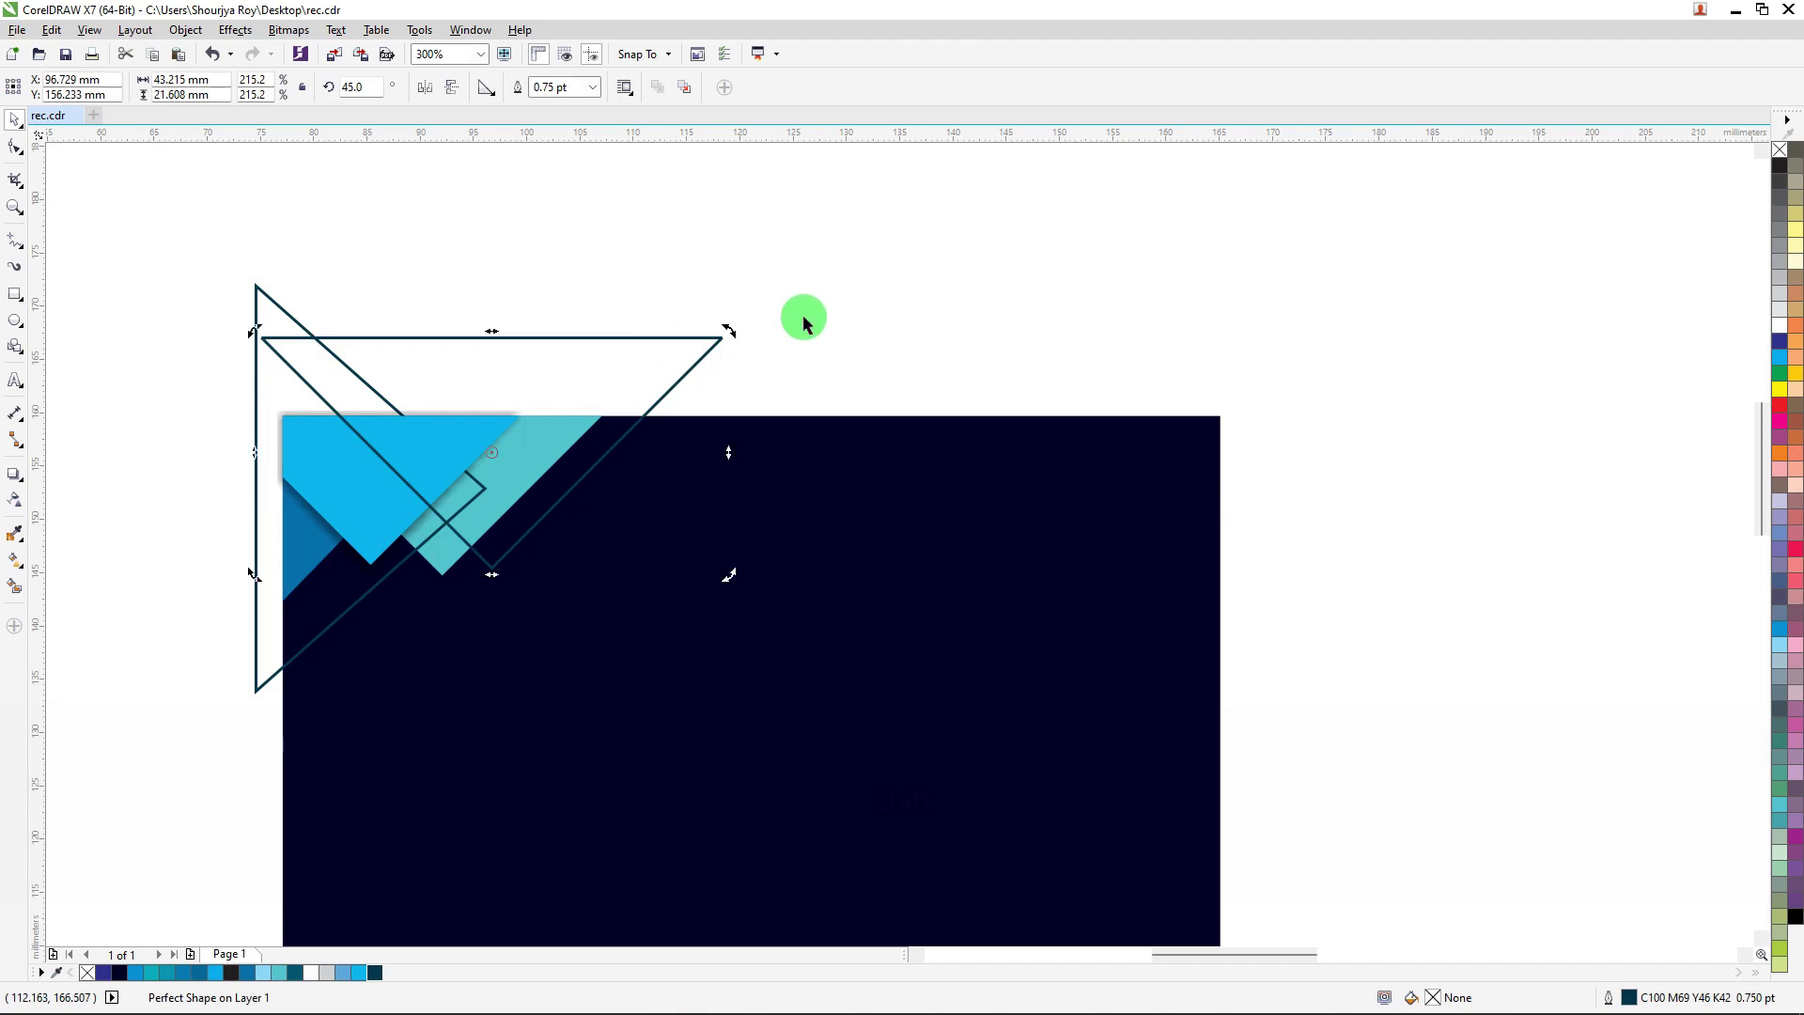
click(836, 296)
Step: PowerClip all the filled and outlined corner triangles inside the dark navy card rectangle
drag(857, 214, 141, 728)
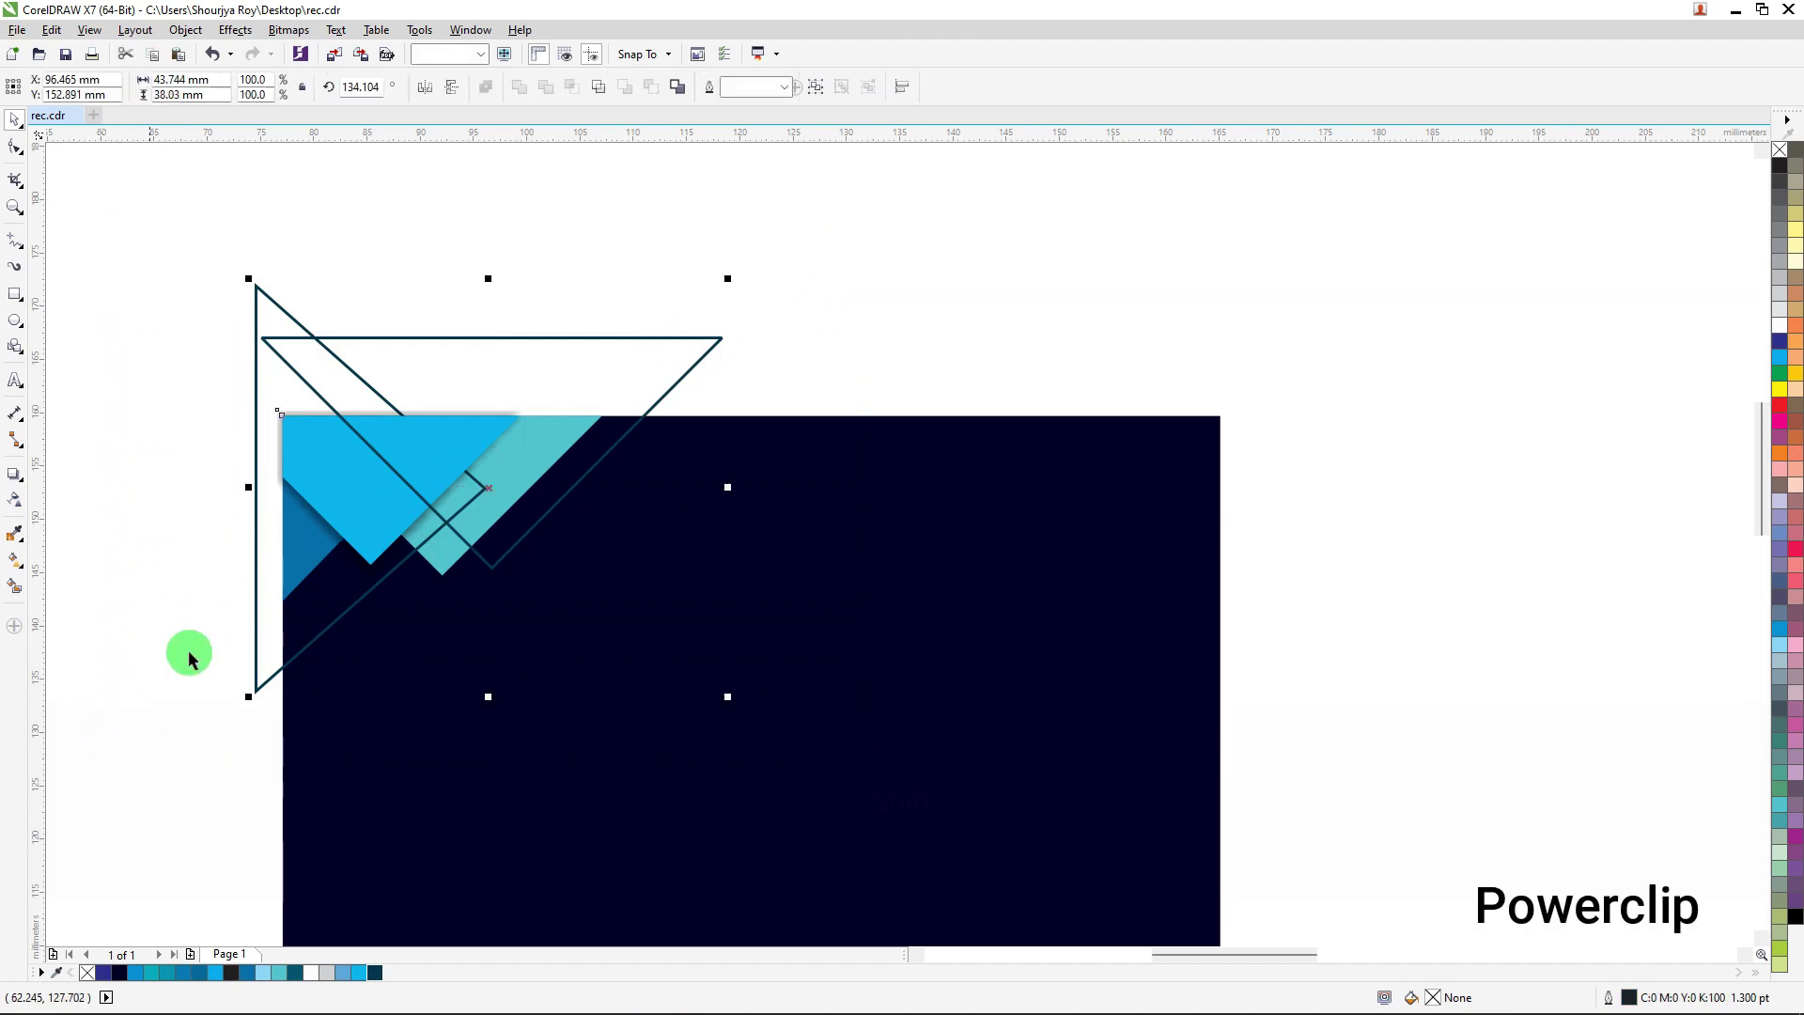
right_click(486, 474)
click(568, 482)
click(777, 476)
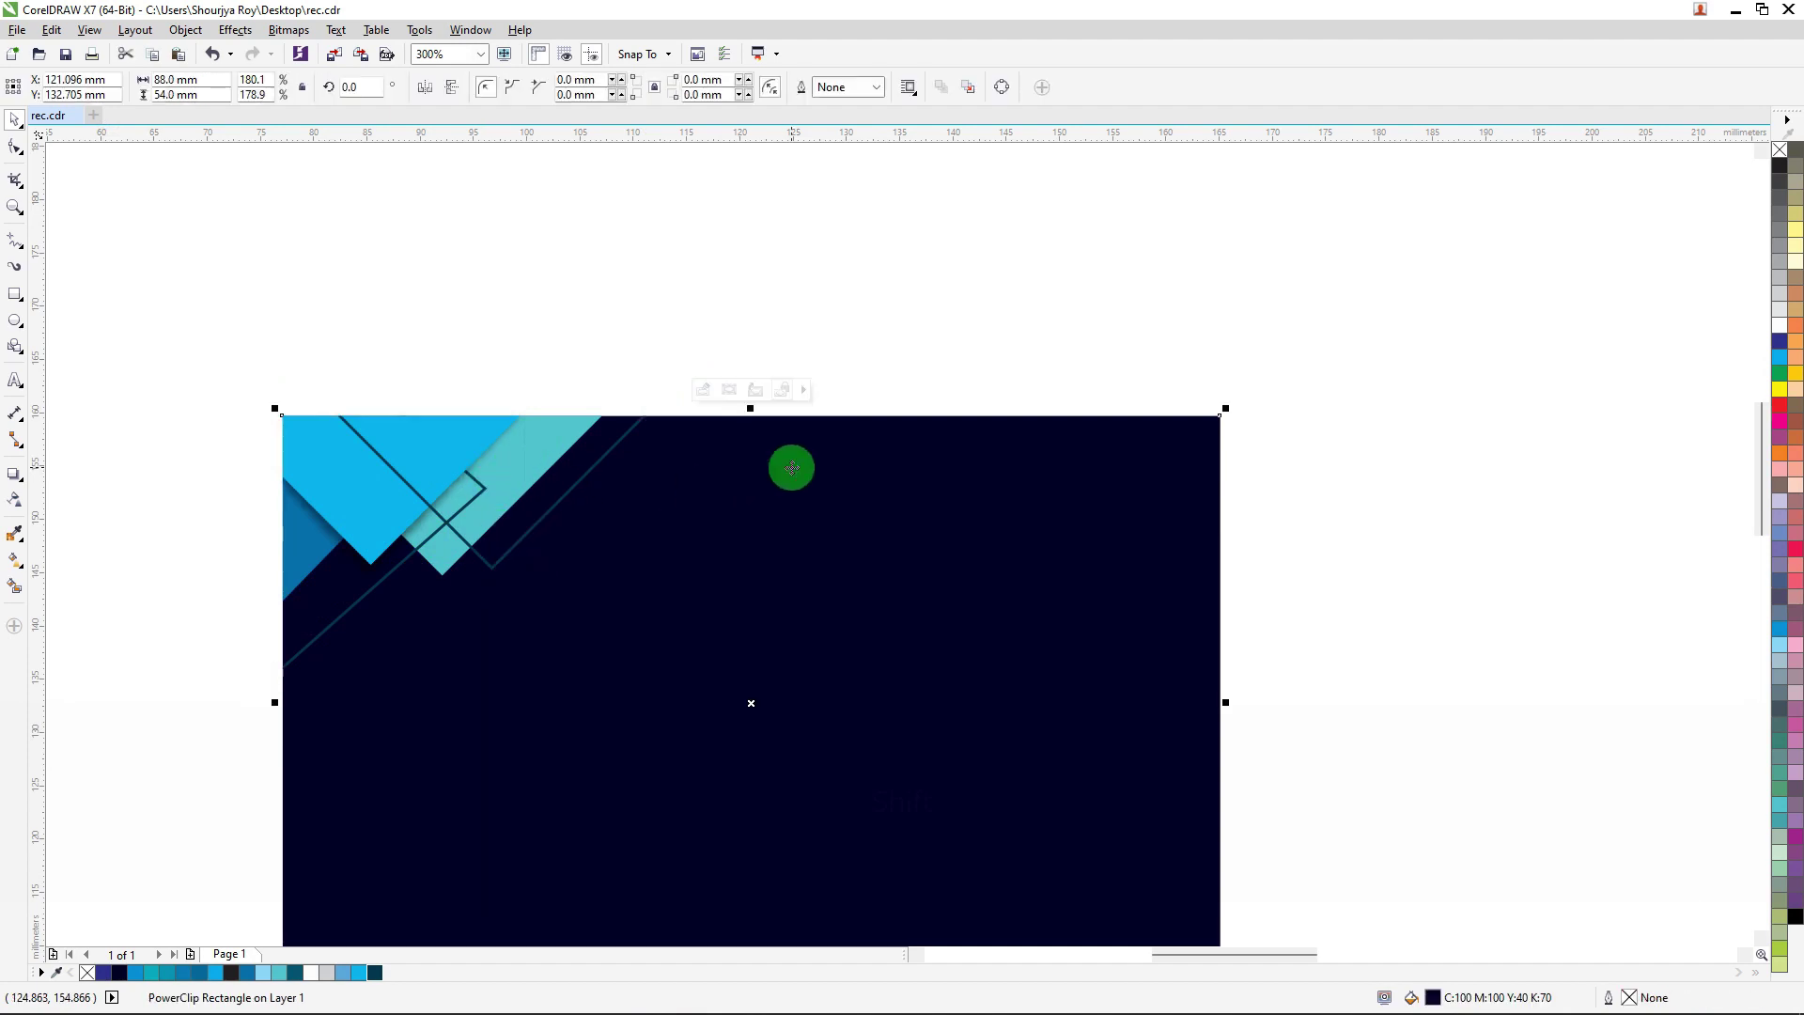
click(792, 256)
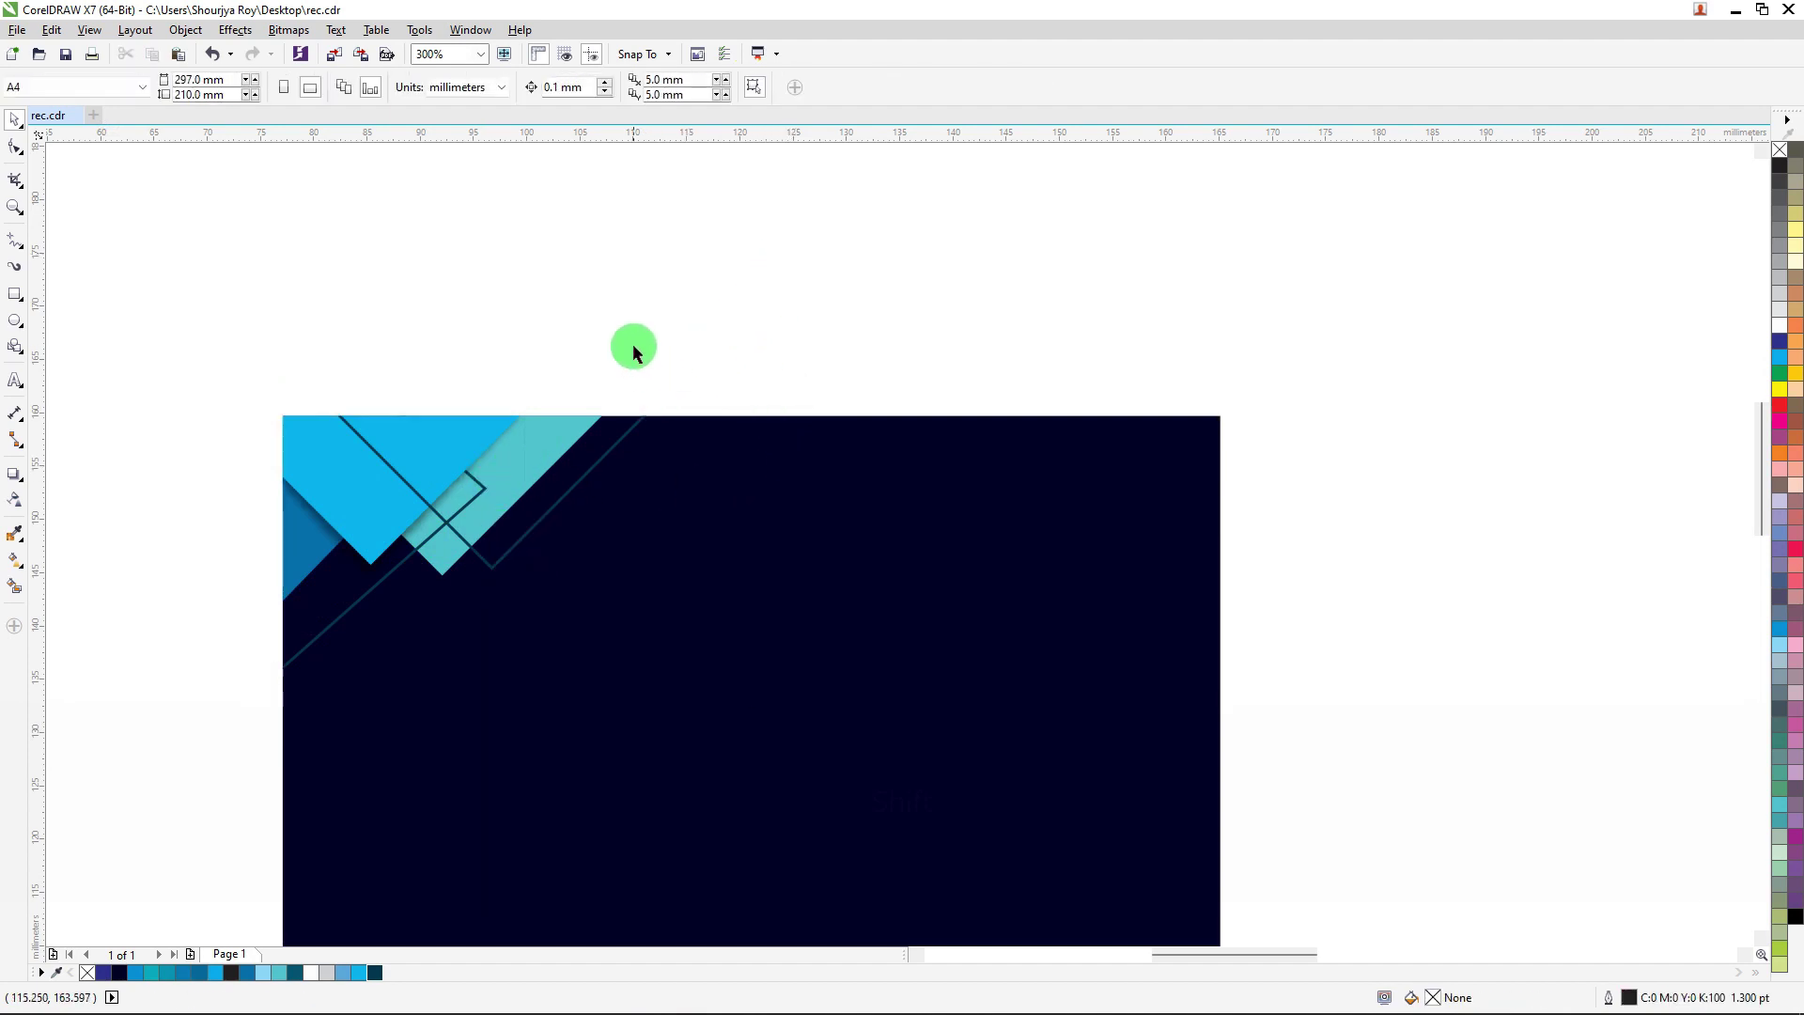
Step: Open the card's PowerClip contents for editing and group all the corner triangles
scroll(756, 315, down, 2)
scroll(780, 332, up, 1)
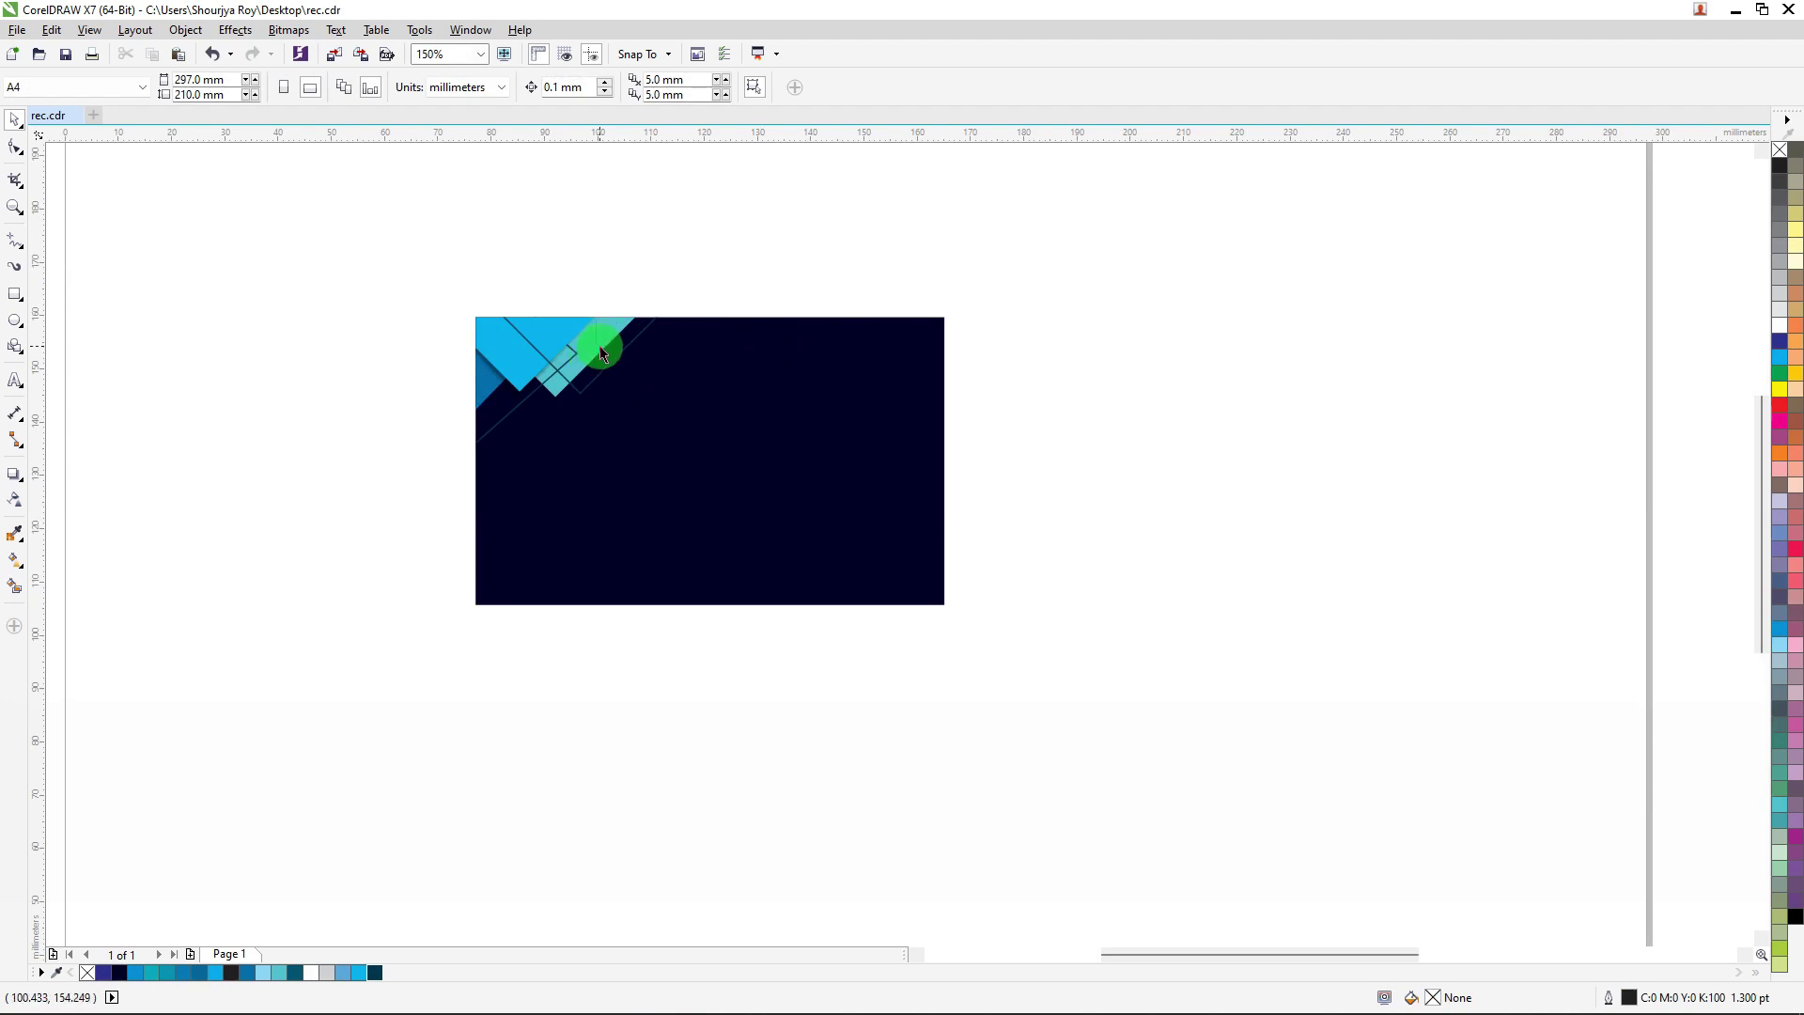
click(576, 360)
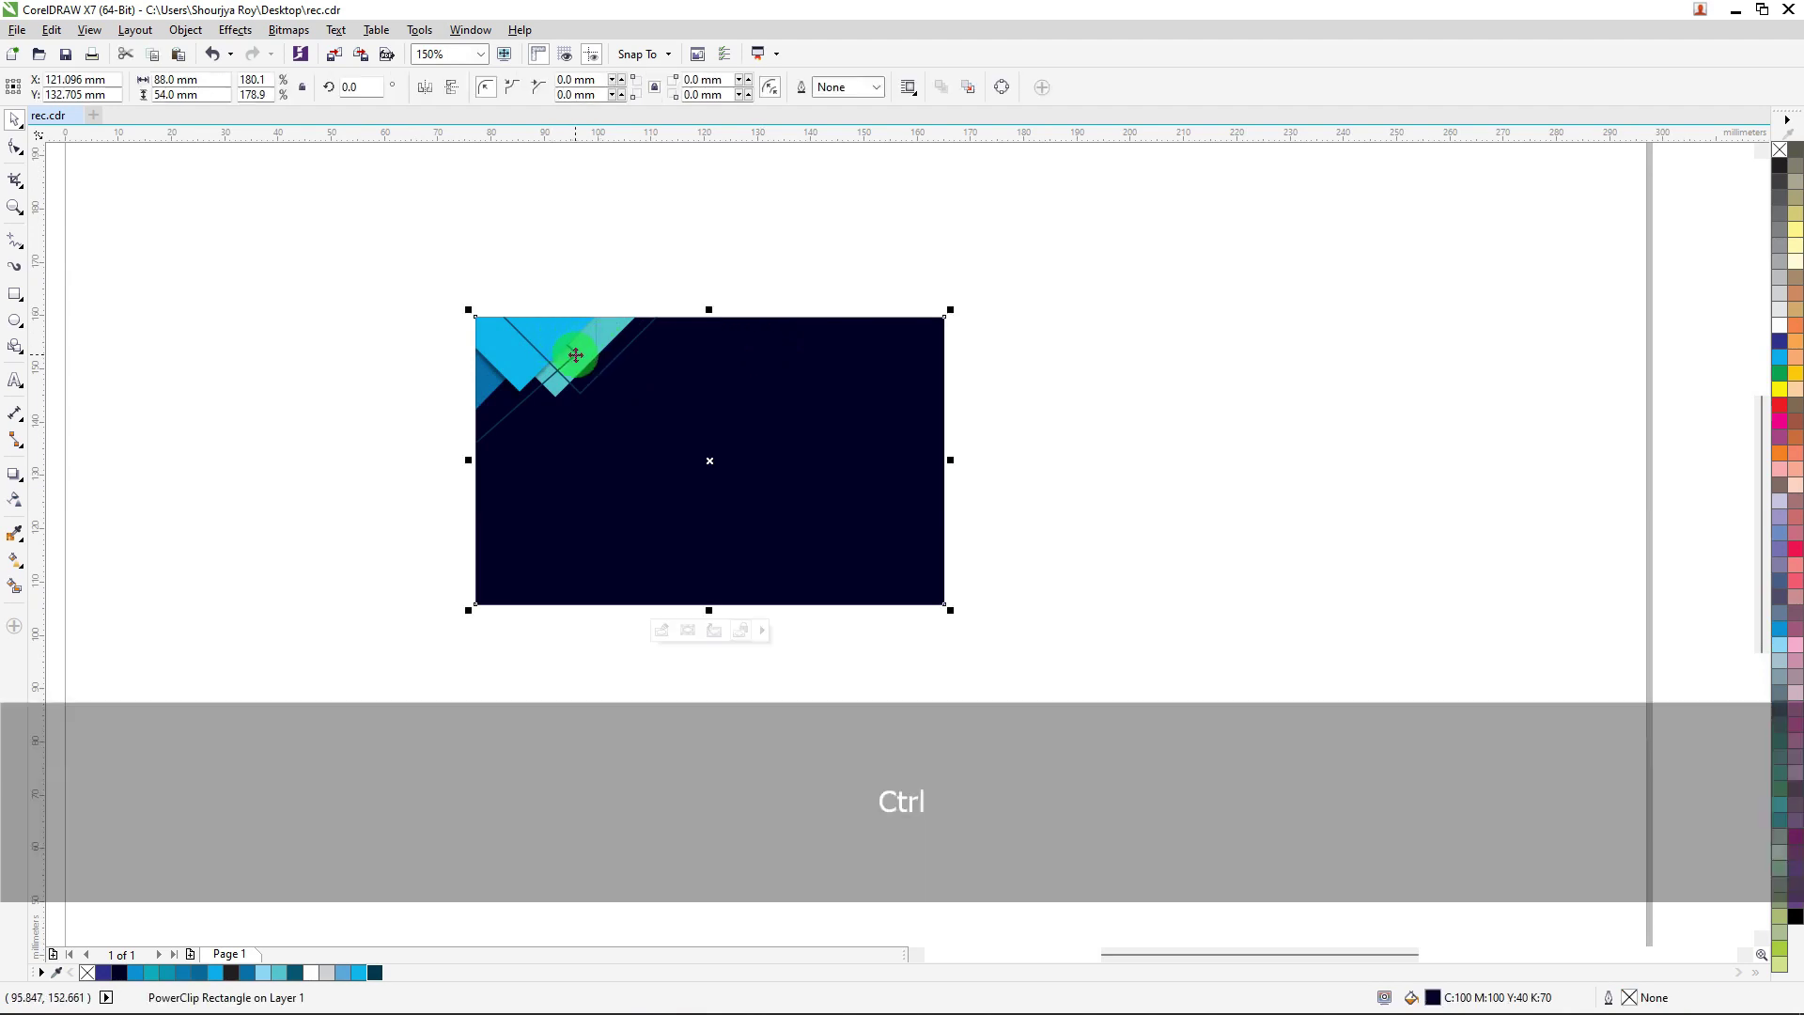
ctrl+click(576, 360)
drag(267, 528, 270, 527)
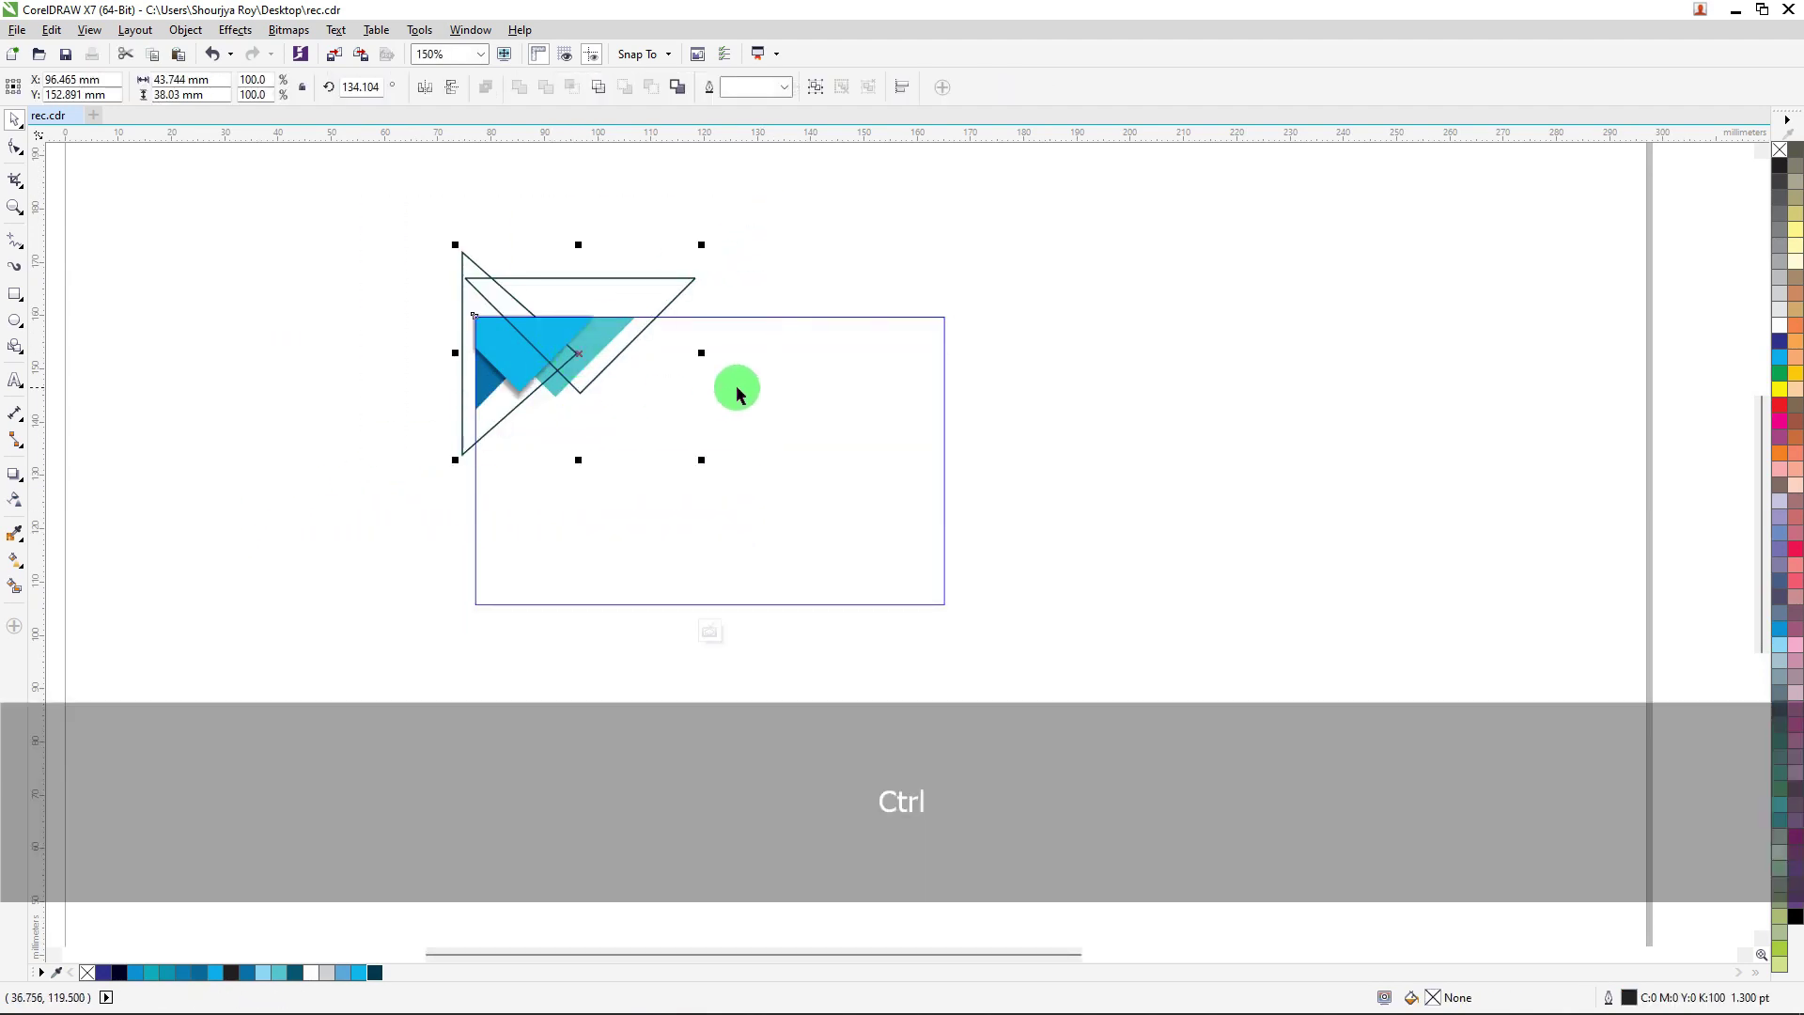
key(ctrl+g)
Step: Duplicate the triangle group, mirror the copy vertically and horizontally, and place it at the card's lower-right corner
drag(584, 365, 857, 536)
click(452, 88)
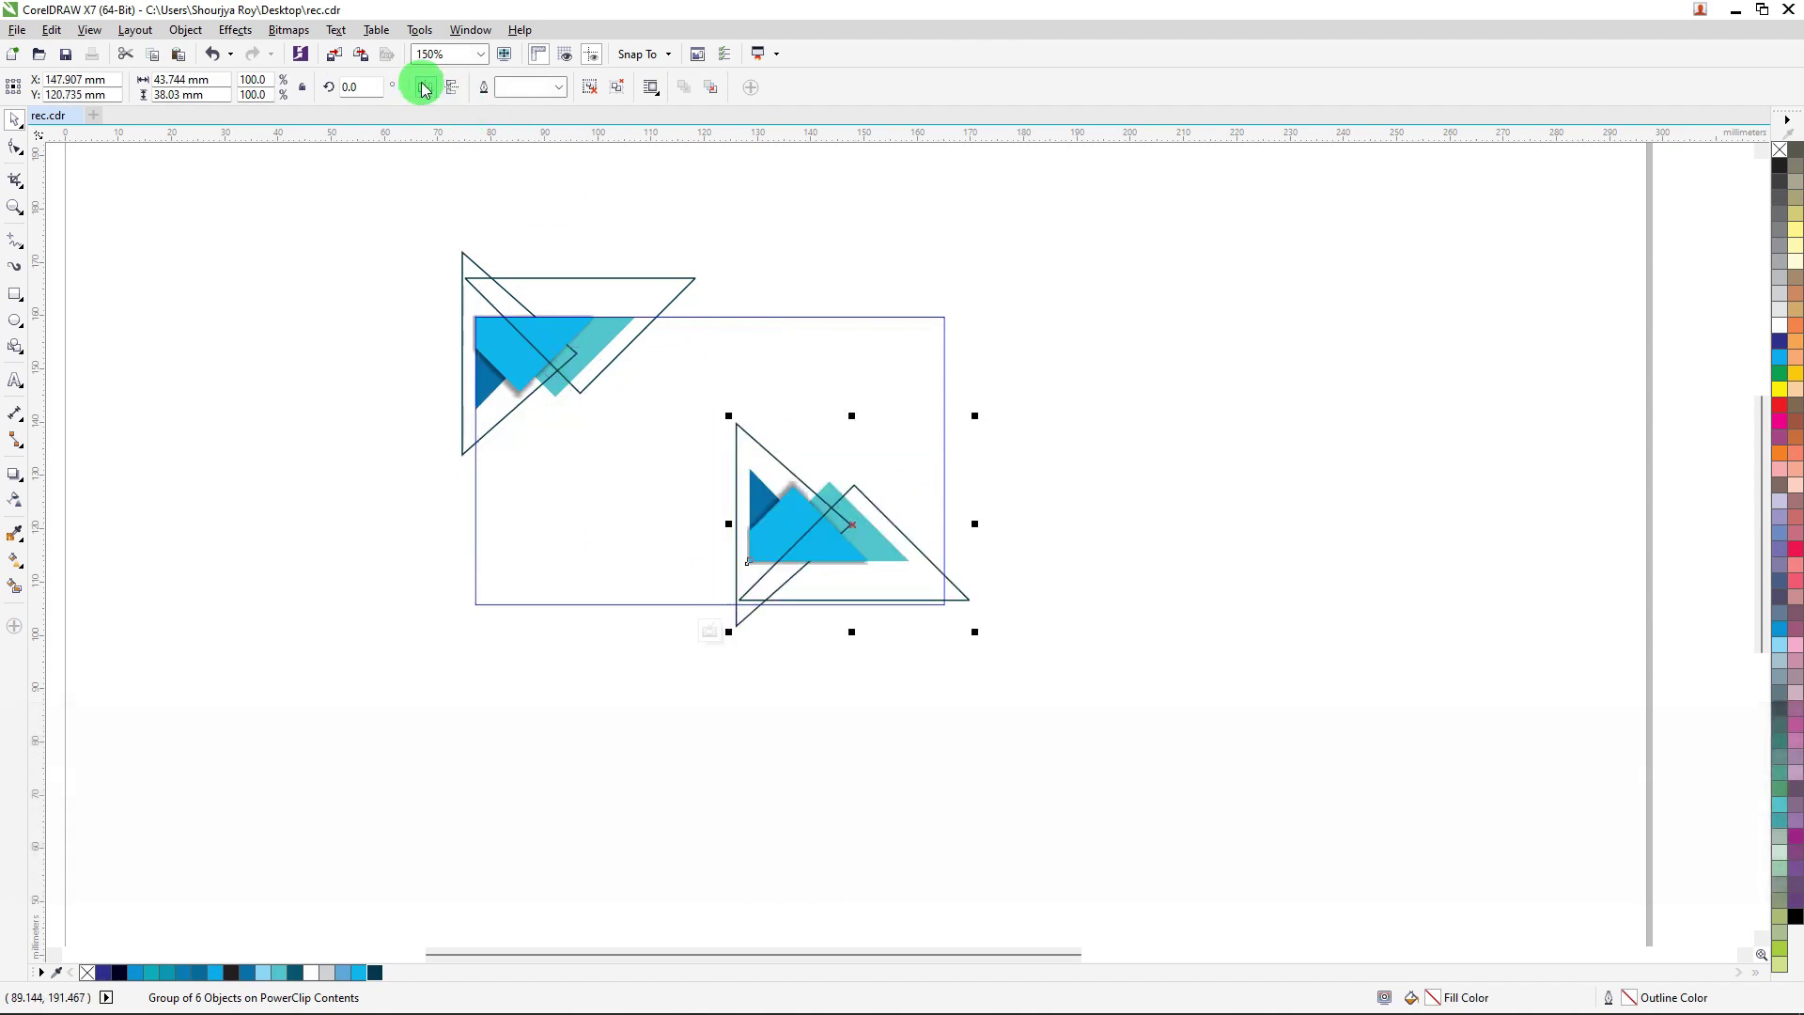
click(424, 87)
drag(893, 516, 954, 608)
Step: Enlarge the mirrored group to about 61 × 53 mm over the card's lower-right corner and finish editing the PowerClip
scroll(909, 593, up, 3)
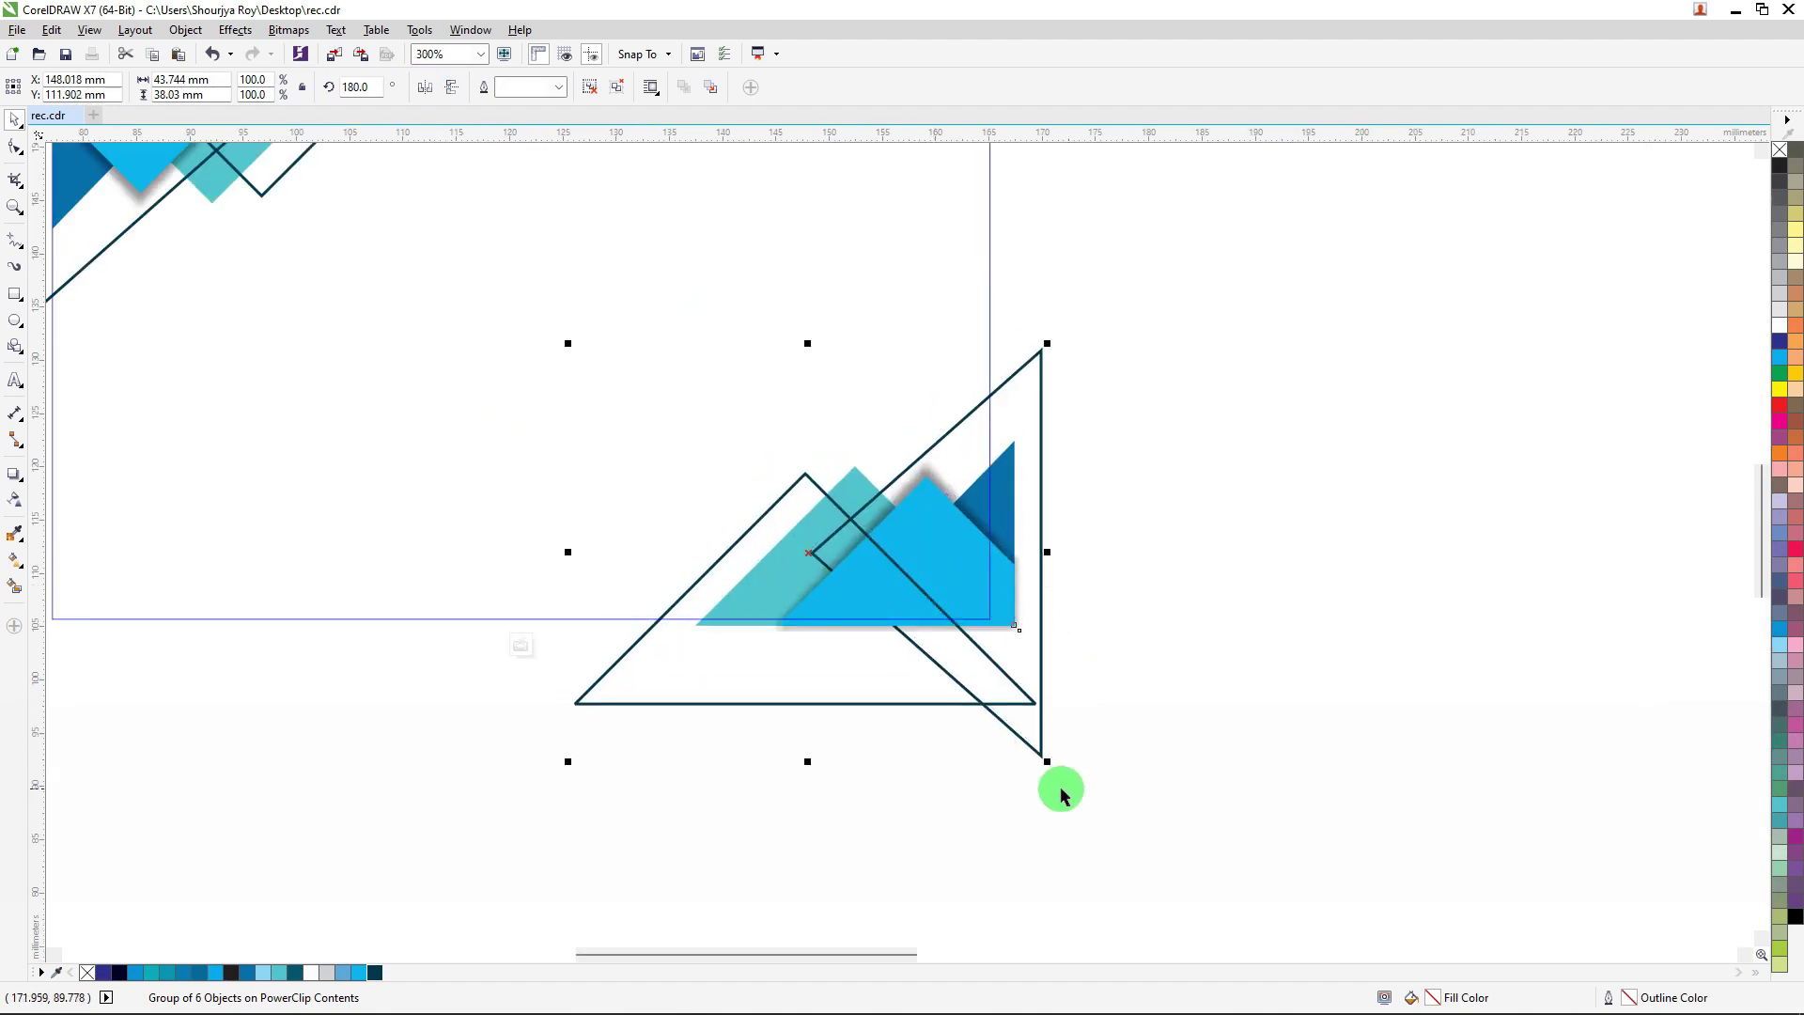
drag(1050, 772, 915, 601)
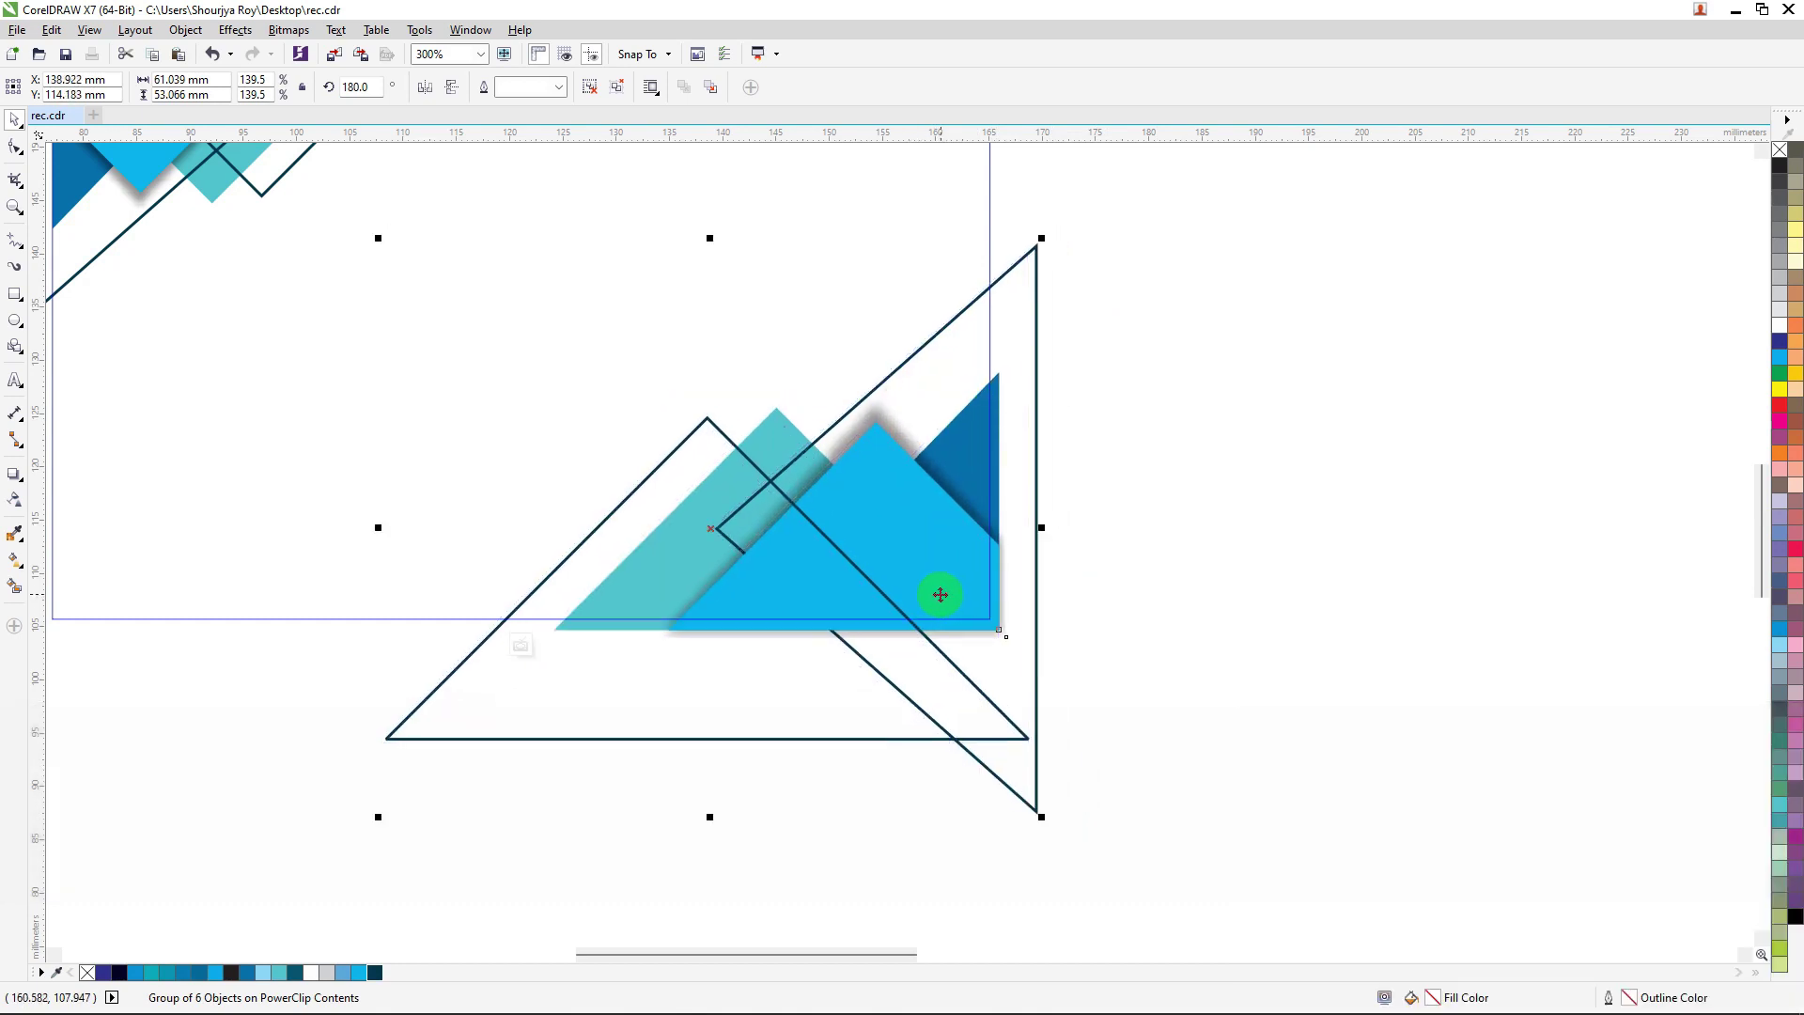
ctrl+click(1184, 488)
scroll(1109, 436, down, 2)
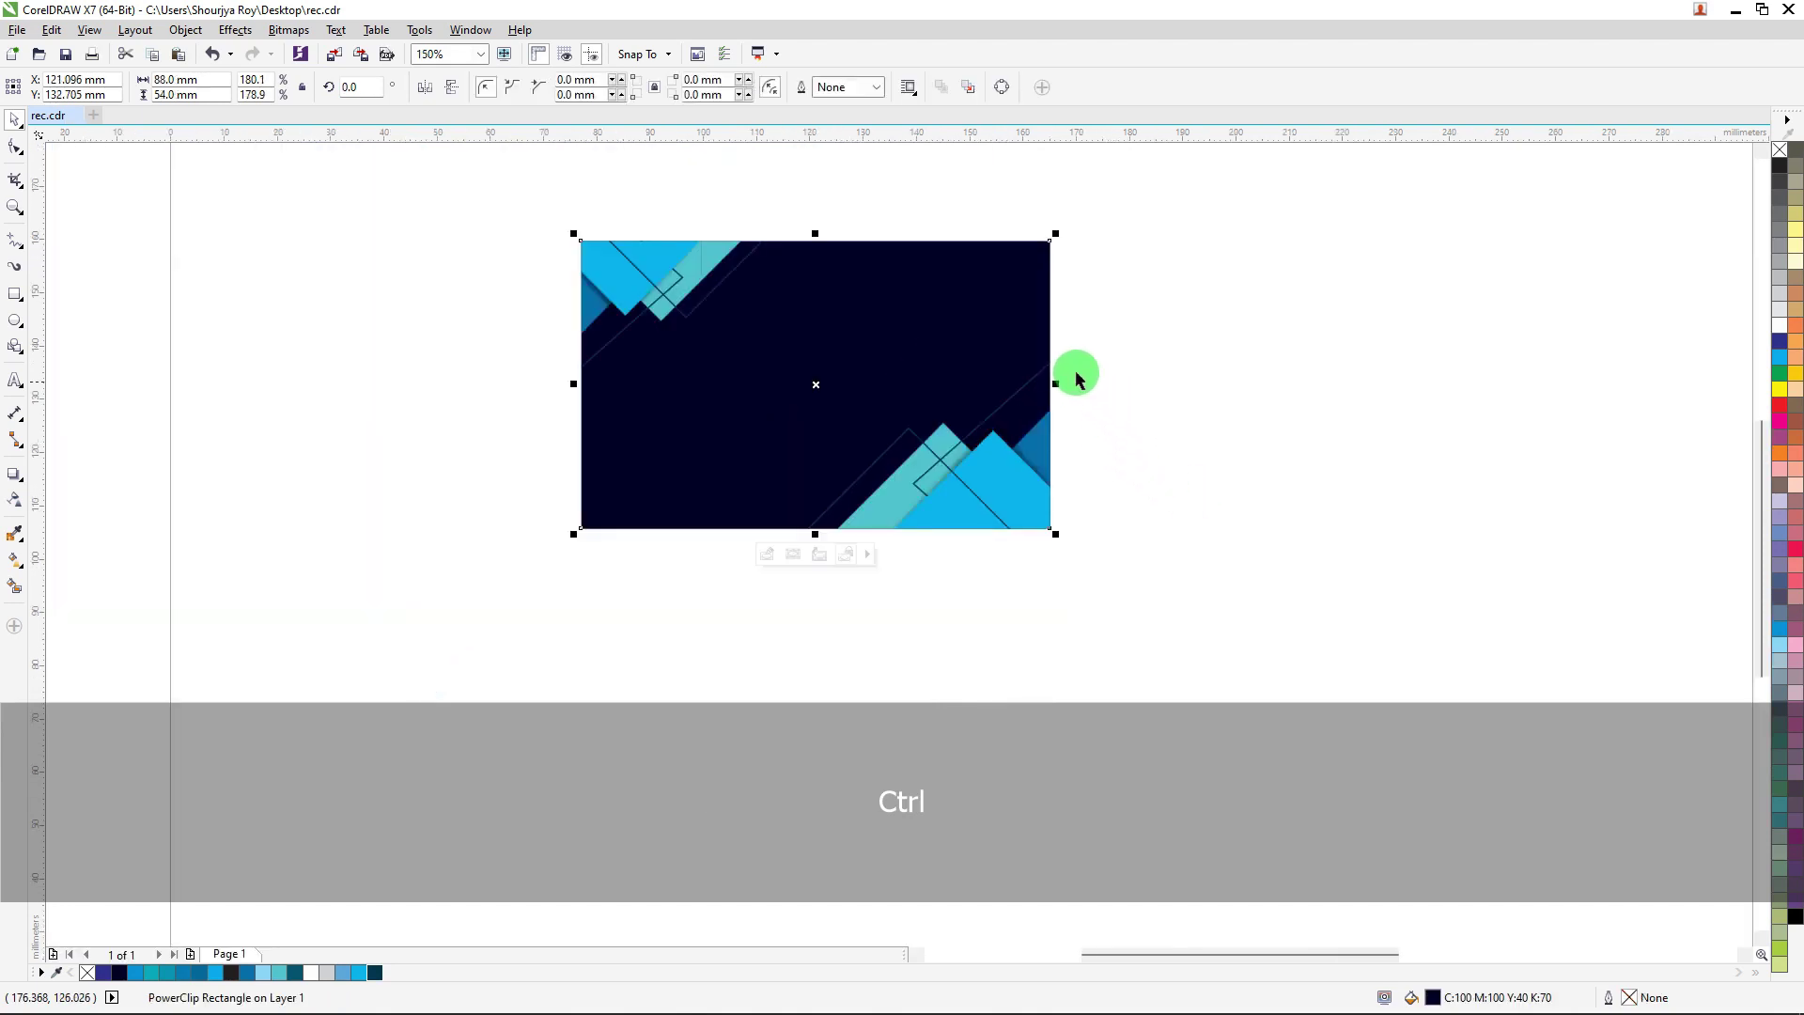
scroll(722, 262, up, 2)
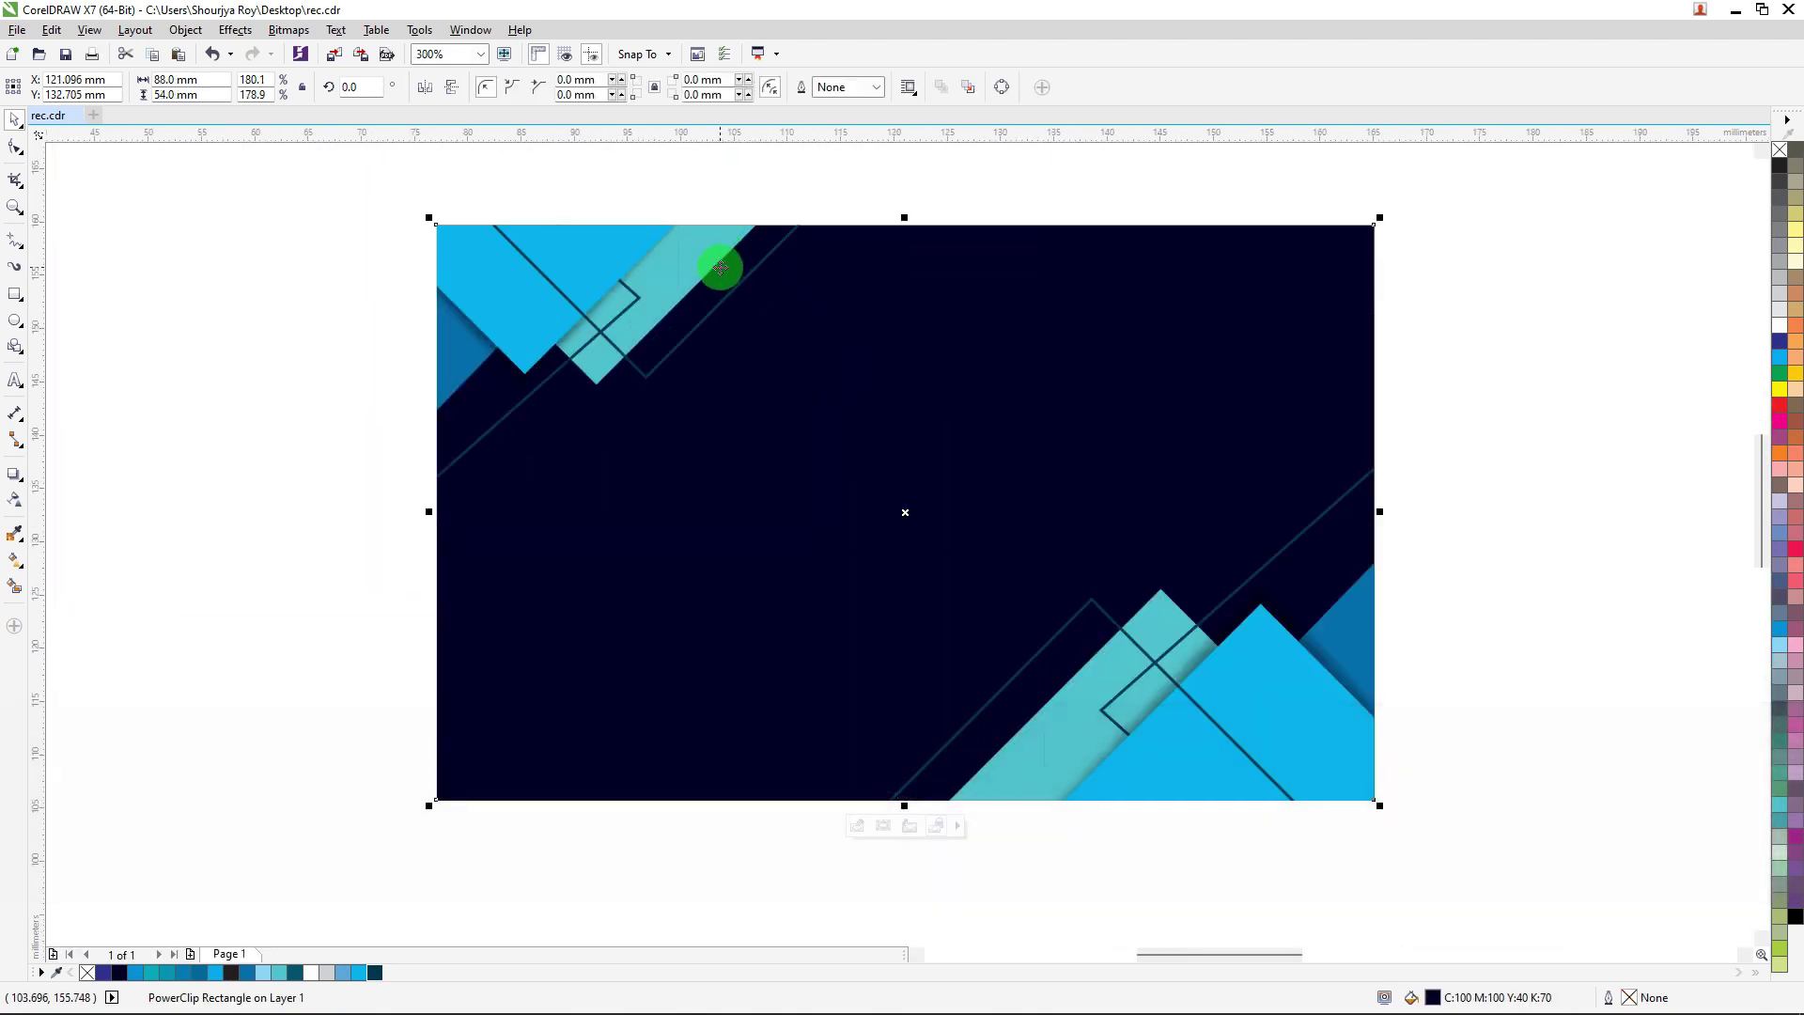
scroll(714, 264, down, 2)
click(170, 266)
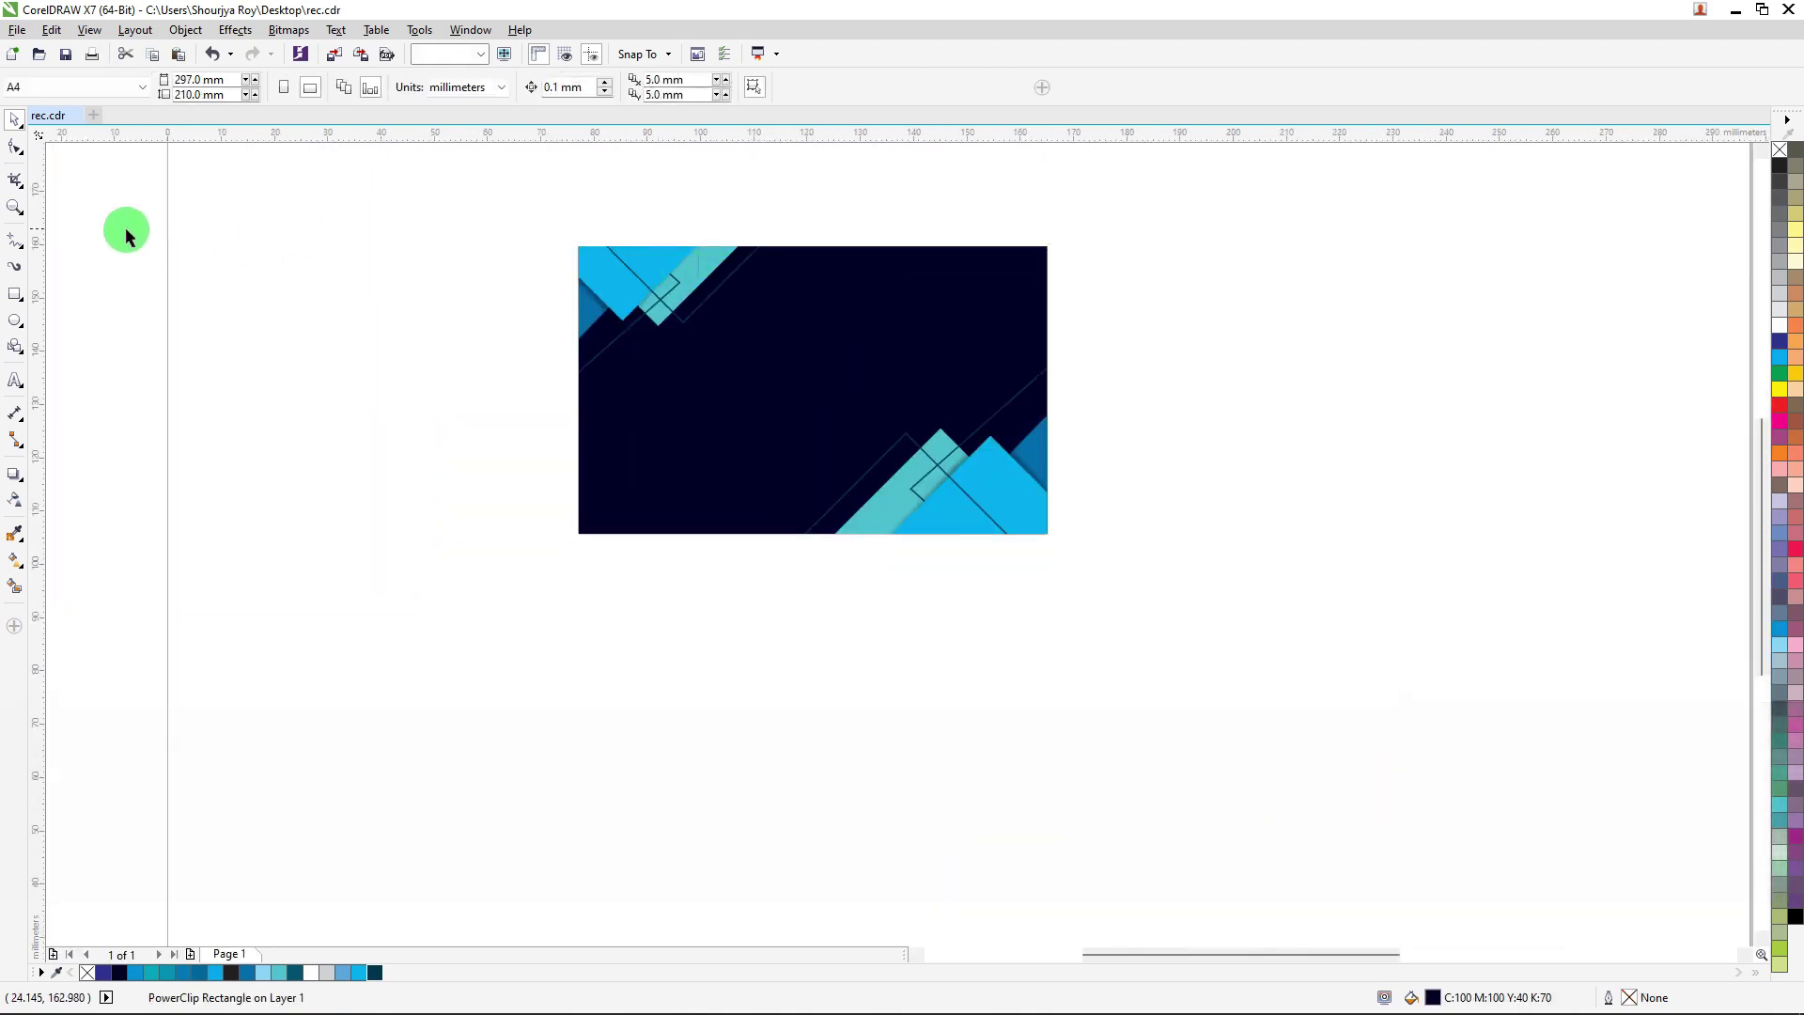
Step: Draw a rectangle of about 97.5 × 61.6 mm around the card, with white fill and no outline, and send it to the back
click(15, 294)
drag(549, 228, 1069, 556)
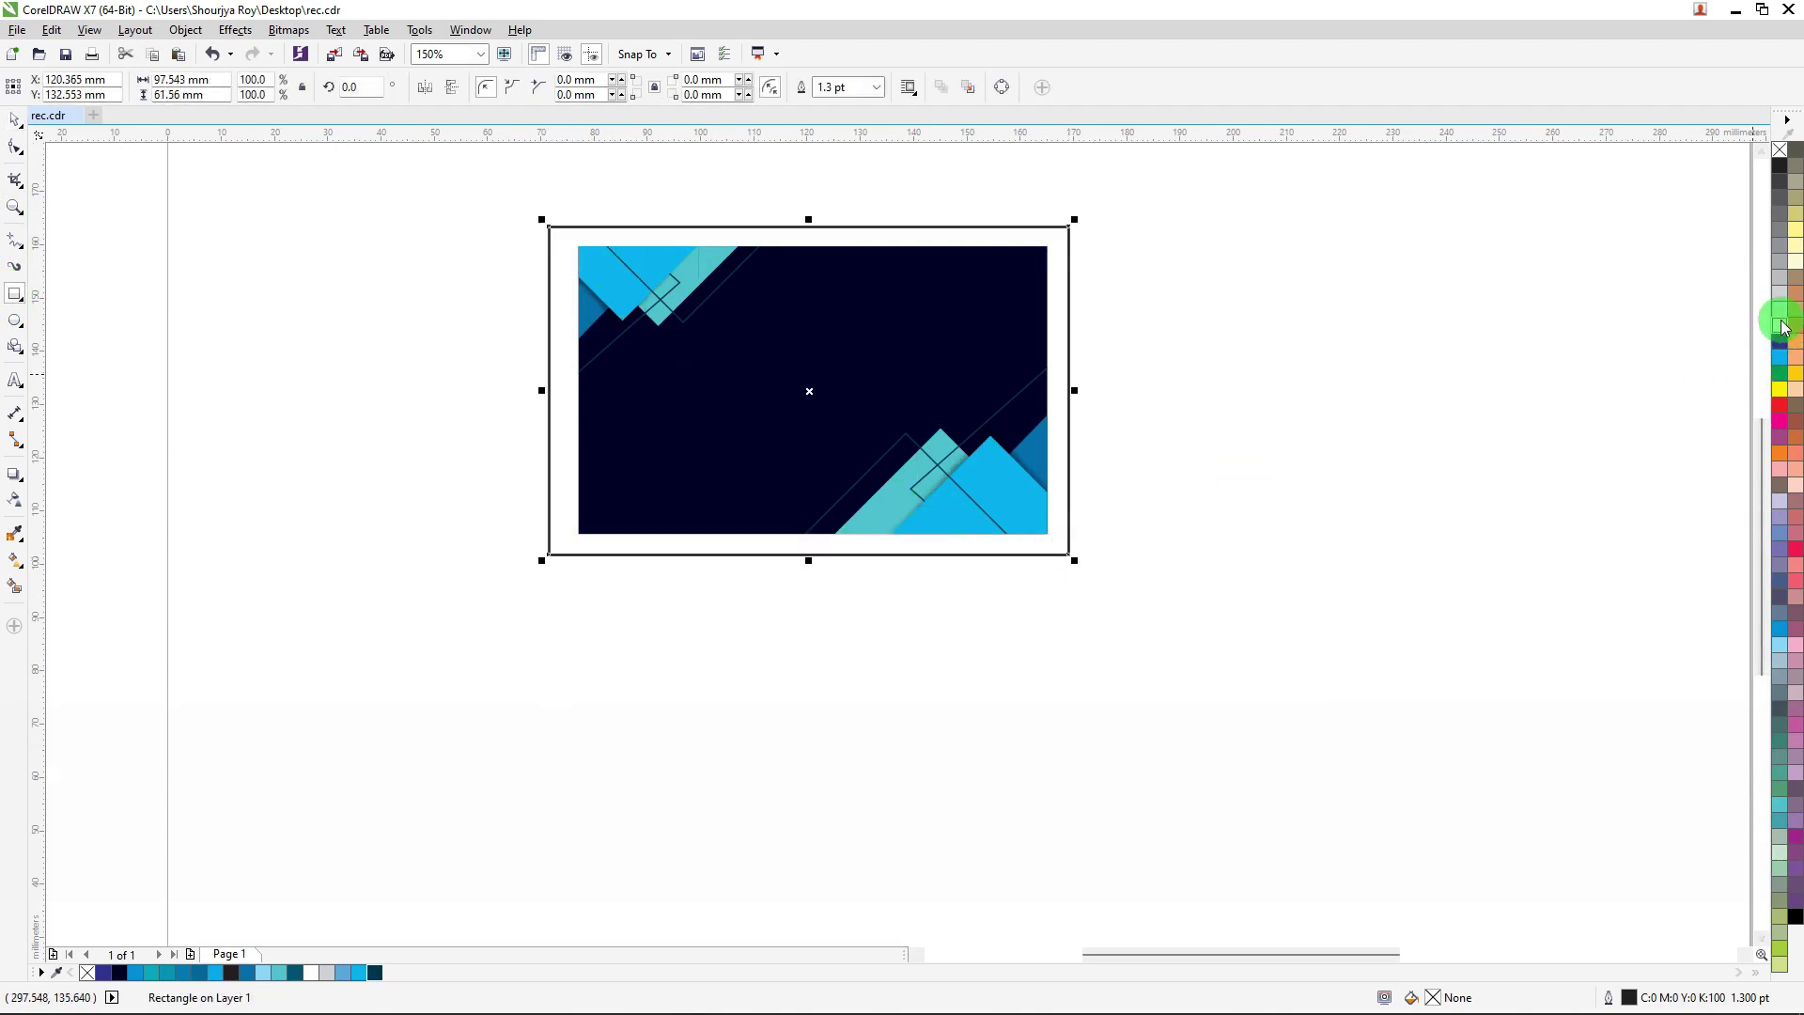
click(1783, 326)
right_click(1780, 152)
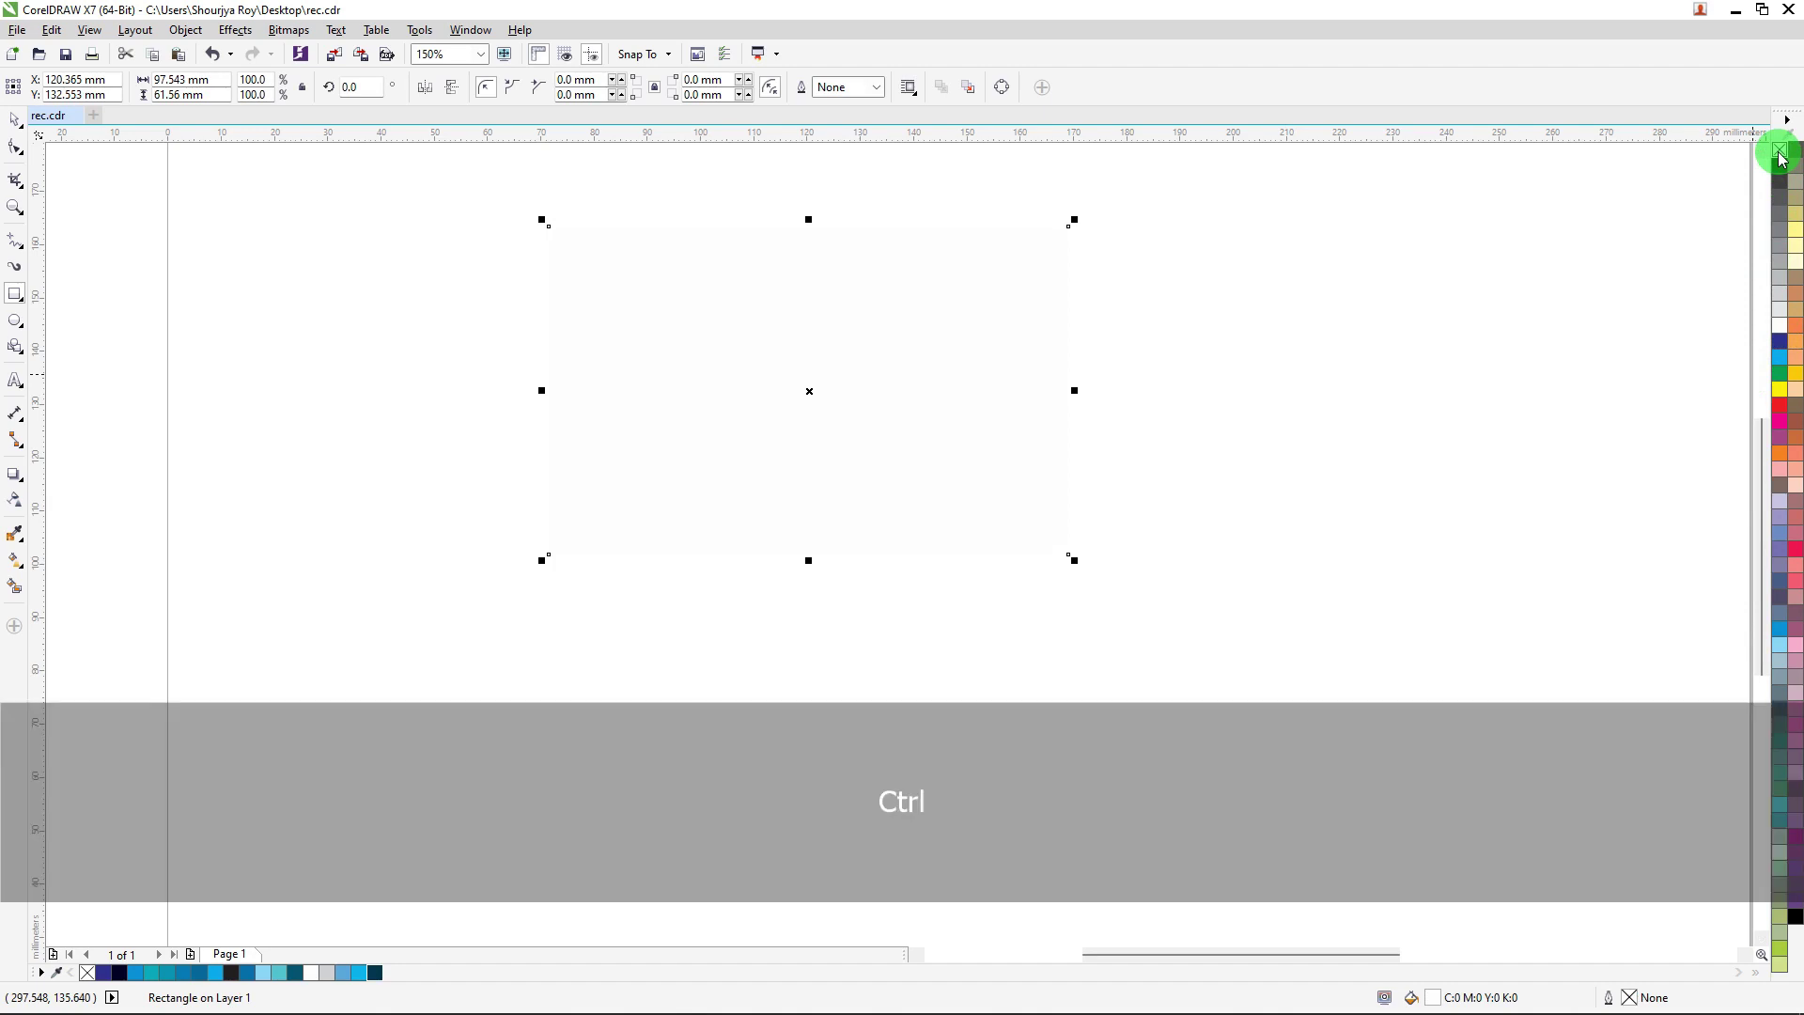
key(ctrl+End)
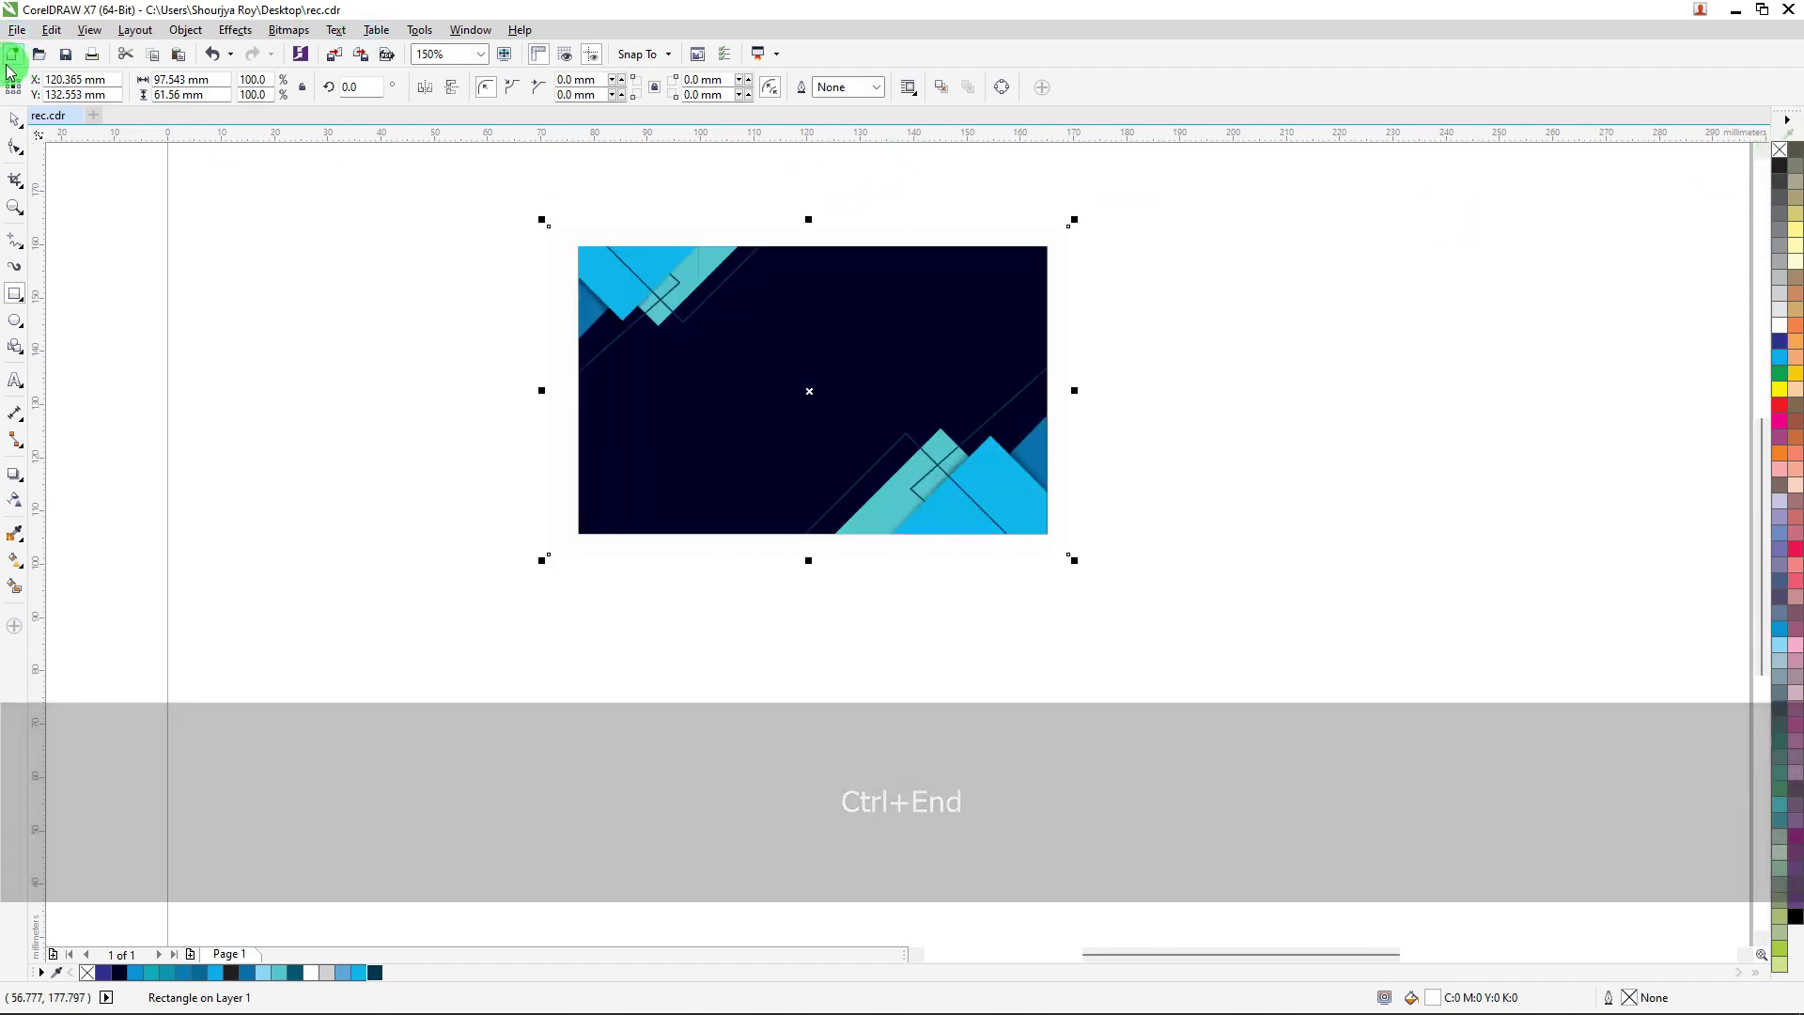
click(415, 229)
Step: Move the prepared company name, slogan and web address texts onto the page beside the card
scroll(480, 241, down, 4)
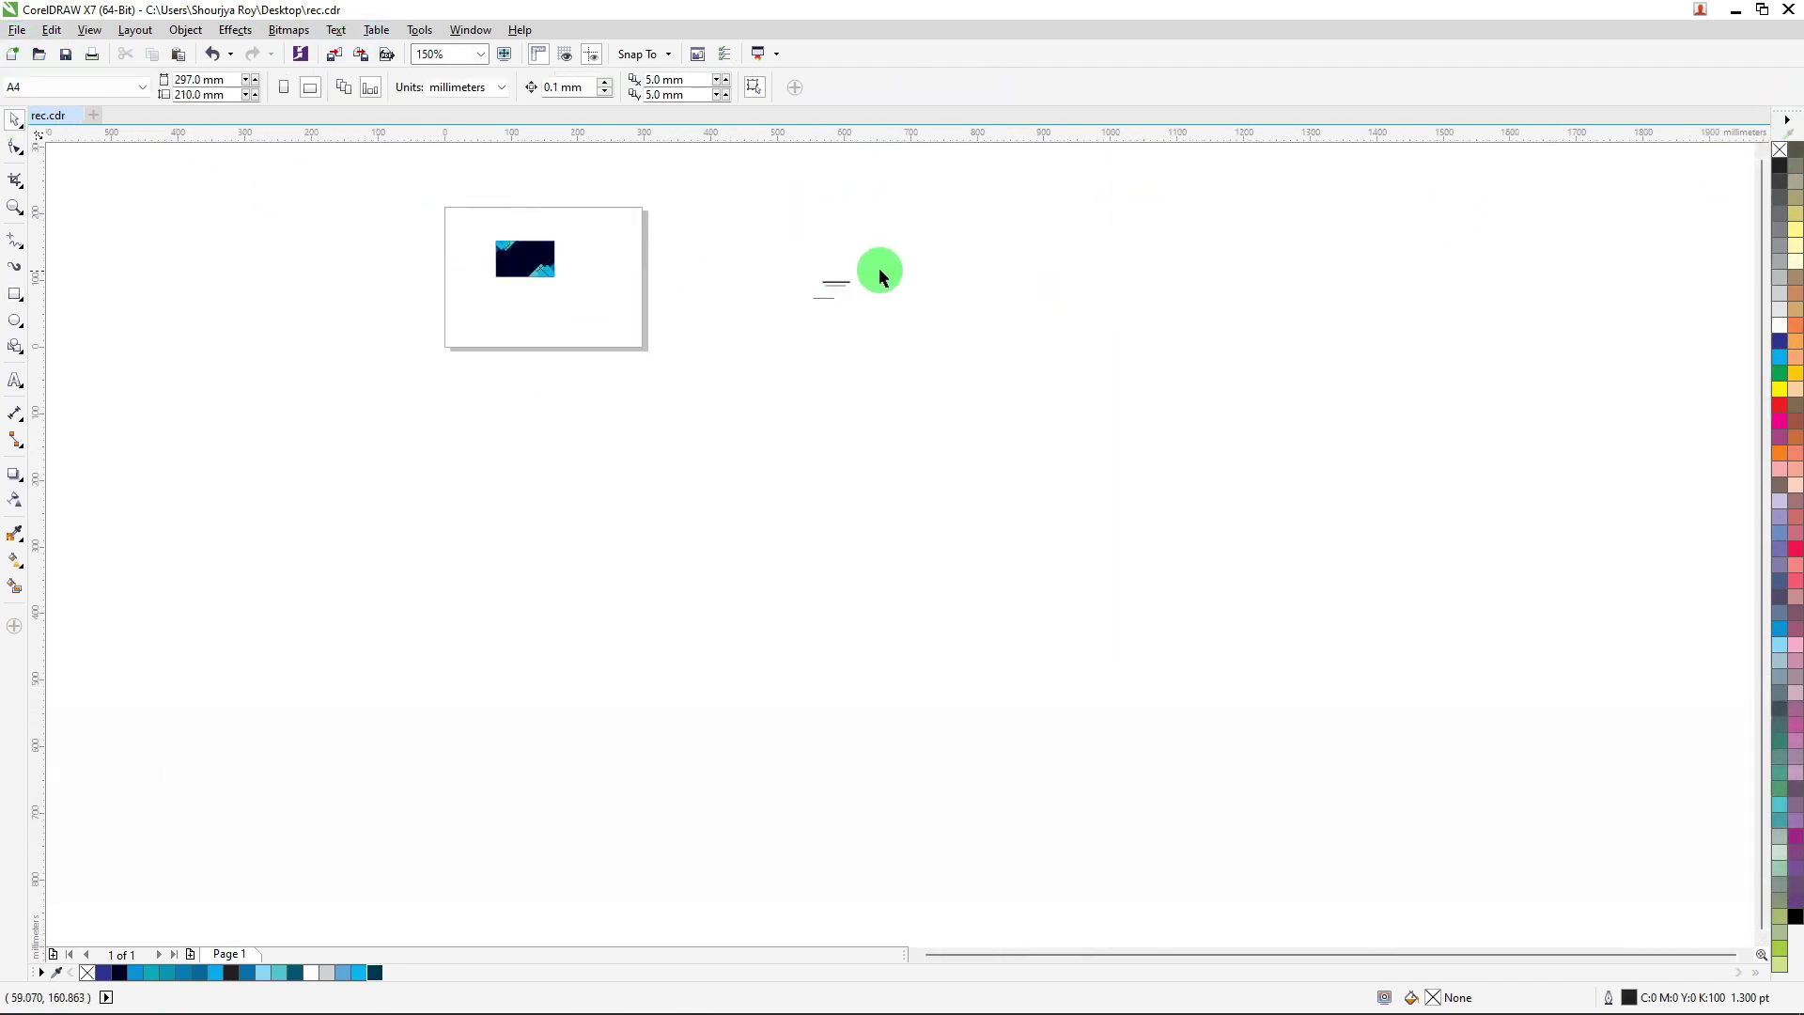
drag(761, 340, 592, 250)
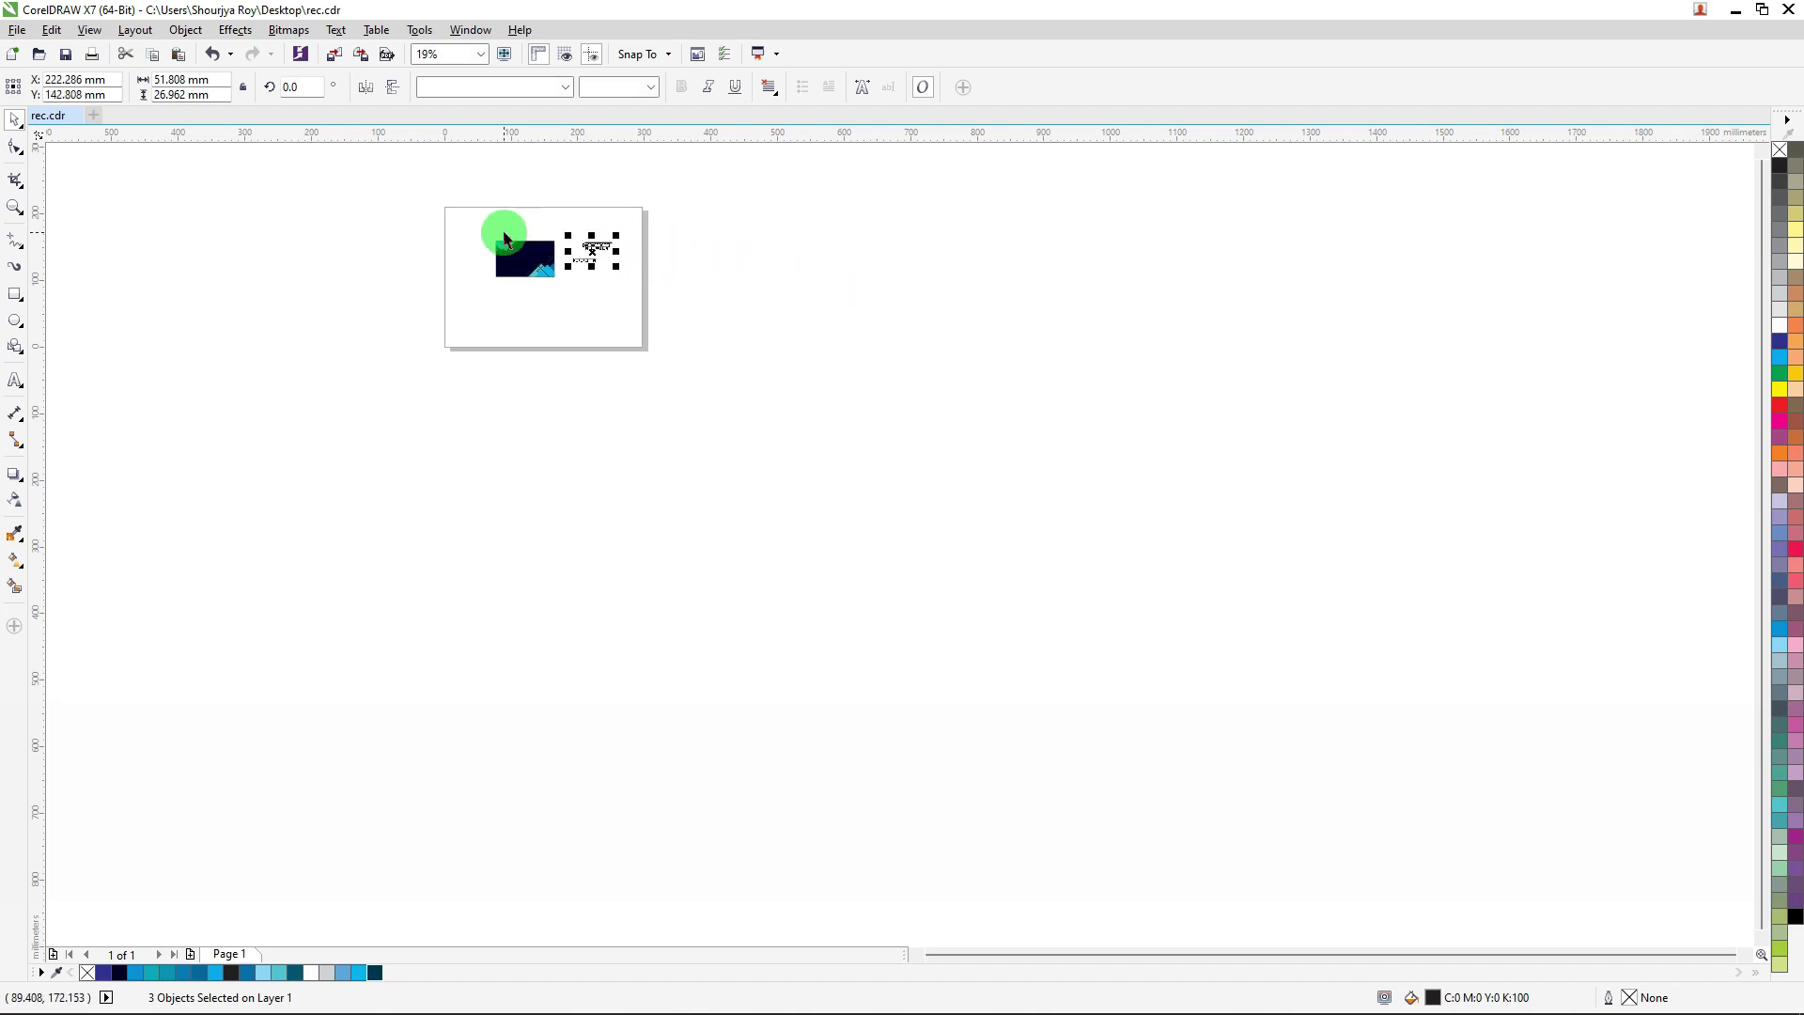
scroll(499, 233, up, 3)
scroll(526, 280, up, 3)
scroll(631, 387, up, 5)
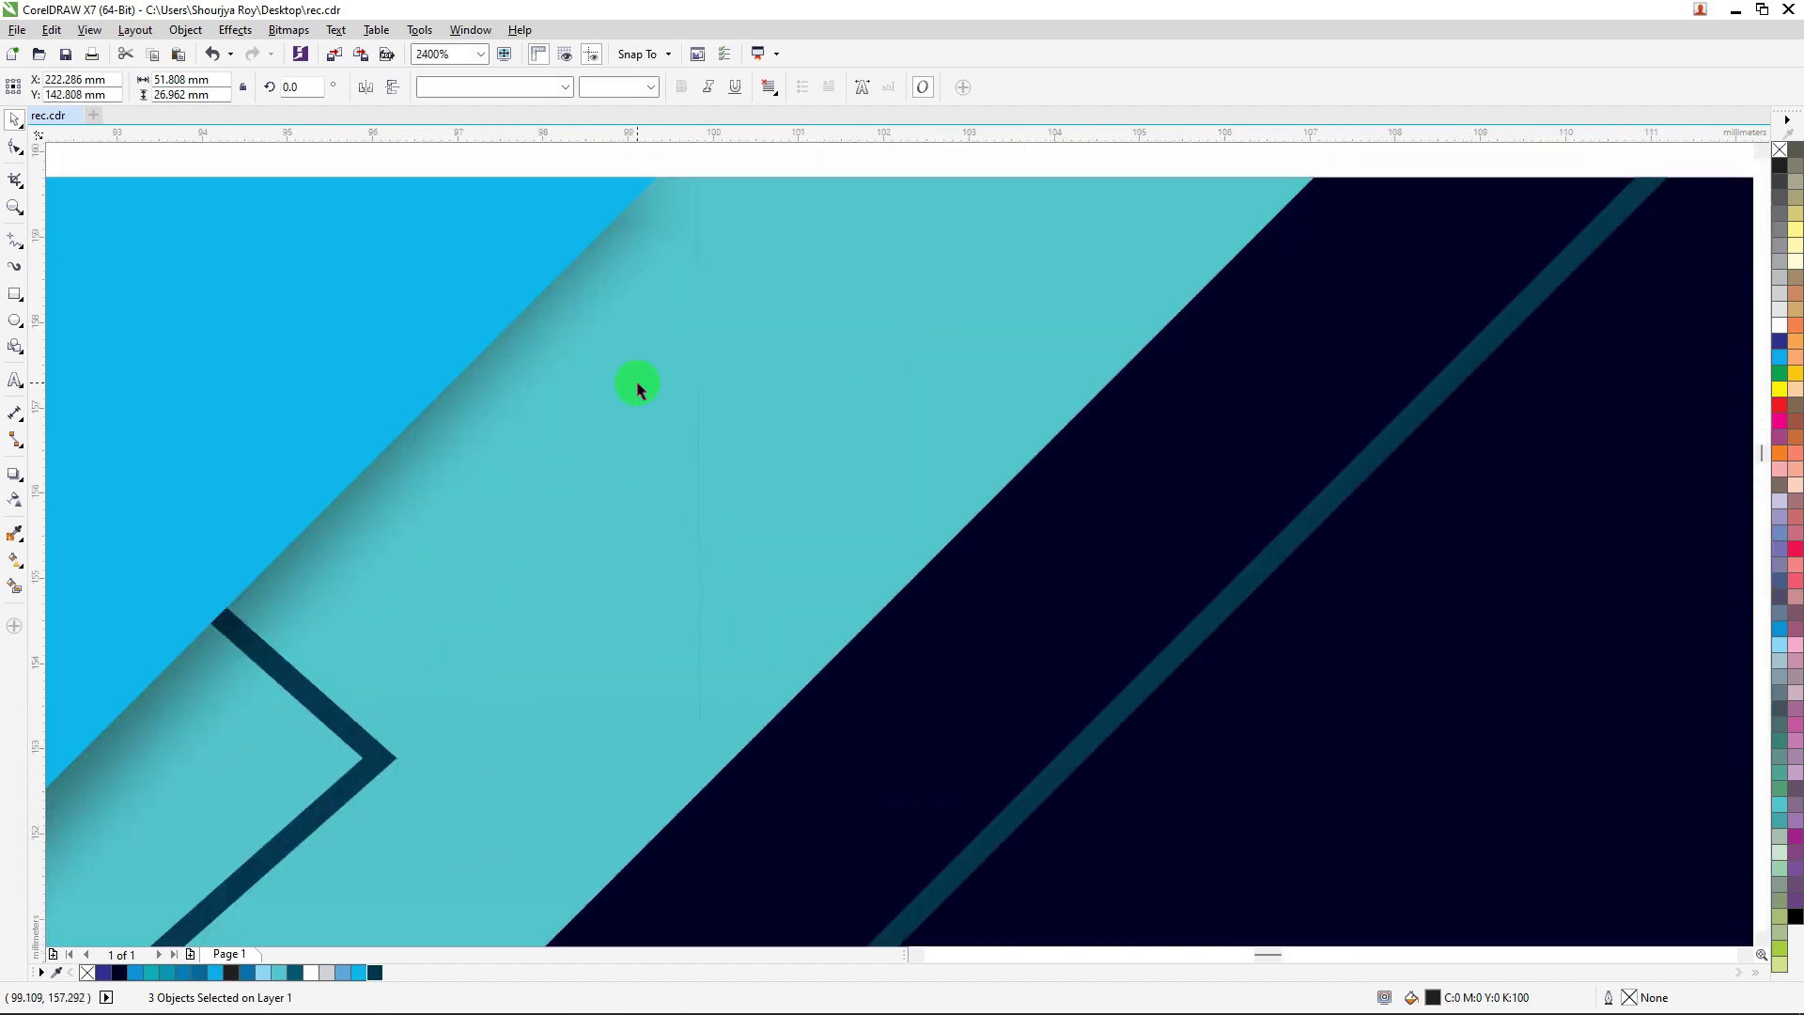
scroll(620, 367, down, 7)
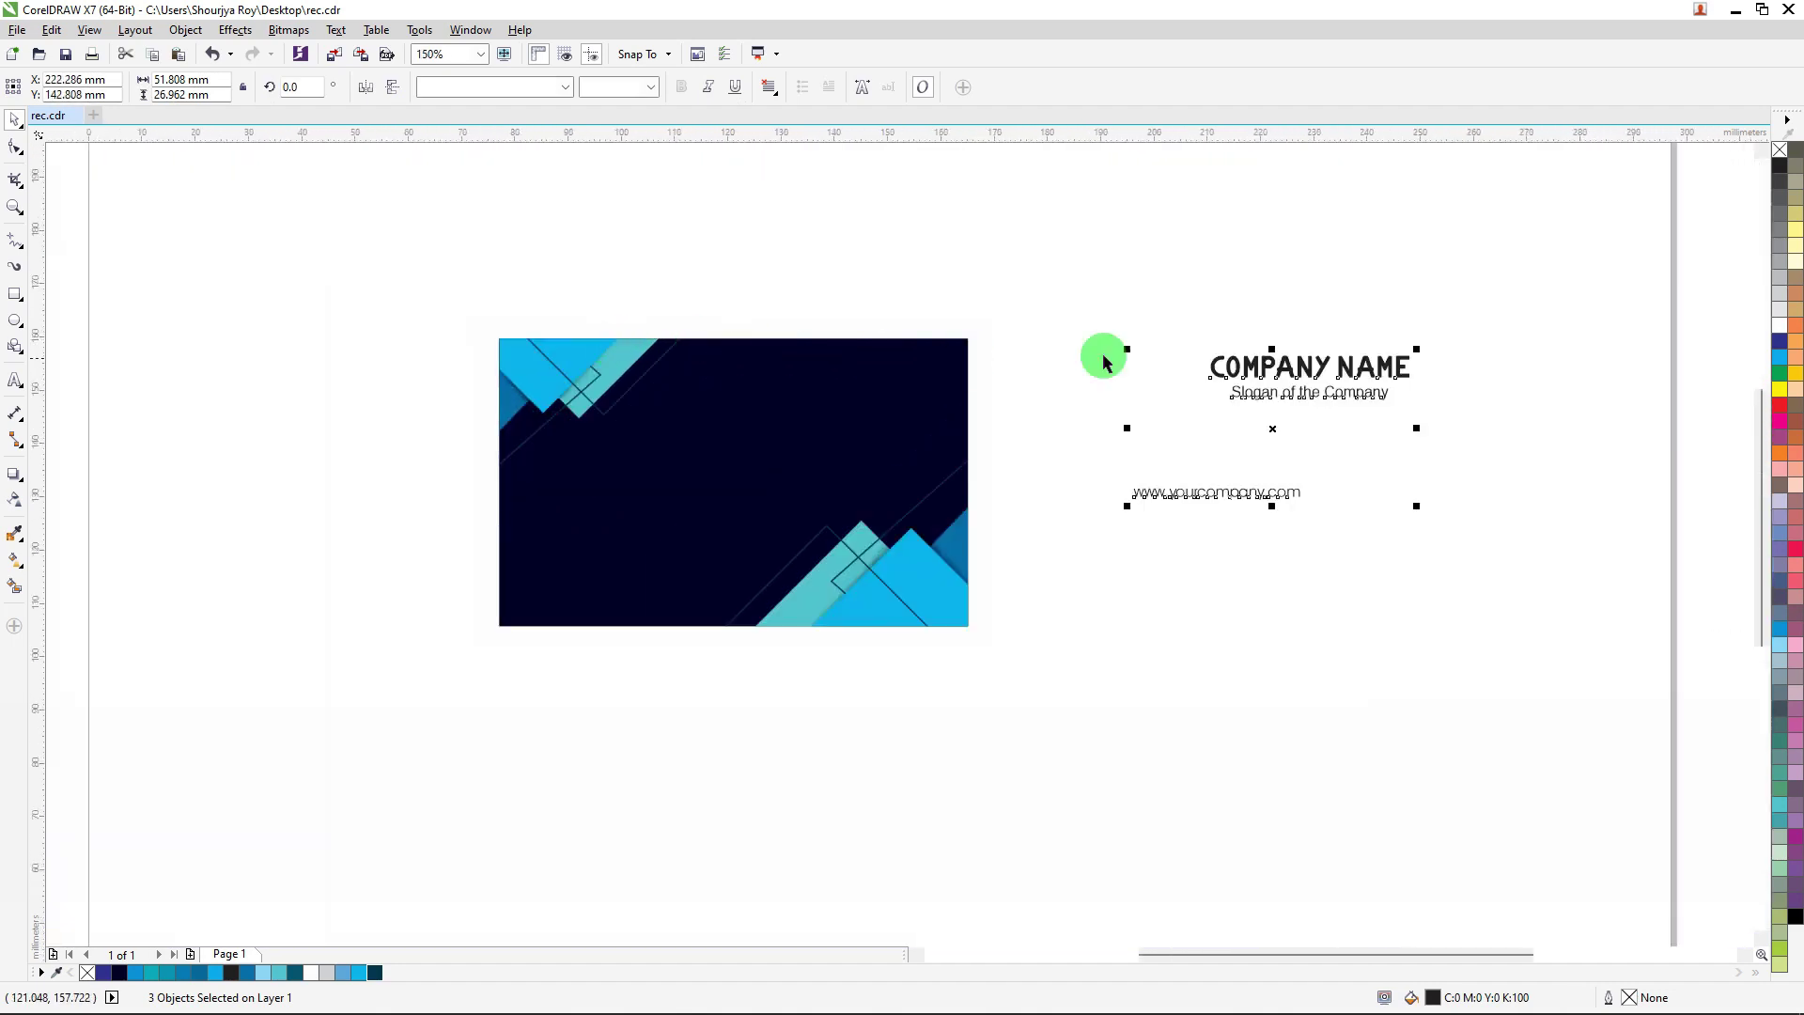
Step: Fill the company name and slogan texts with white
click(1300, 336)
drag(1261, 418, 1174, 404)
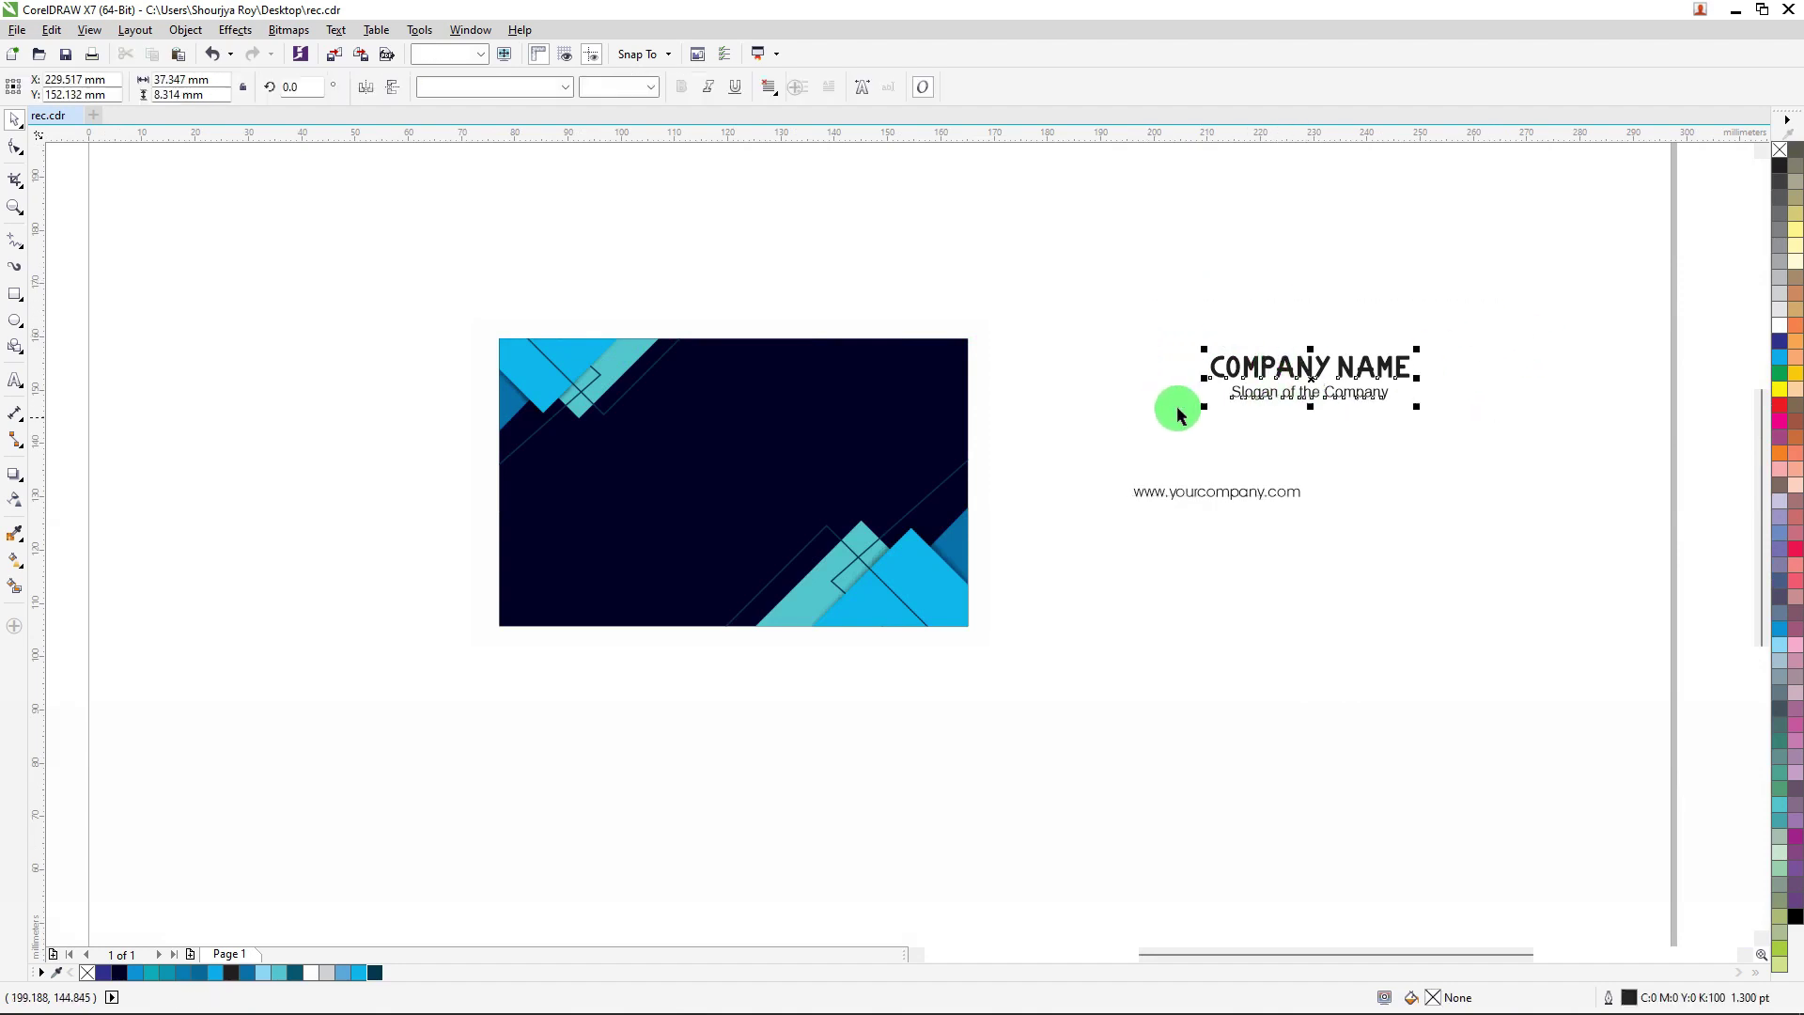
click(1782, 328)
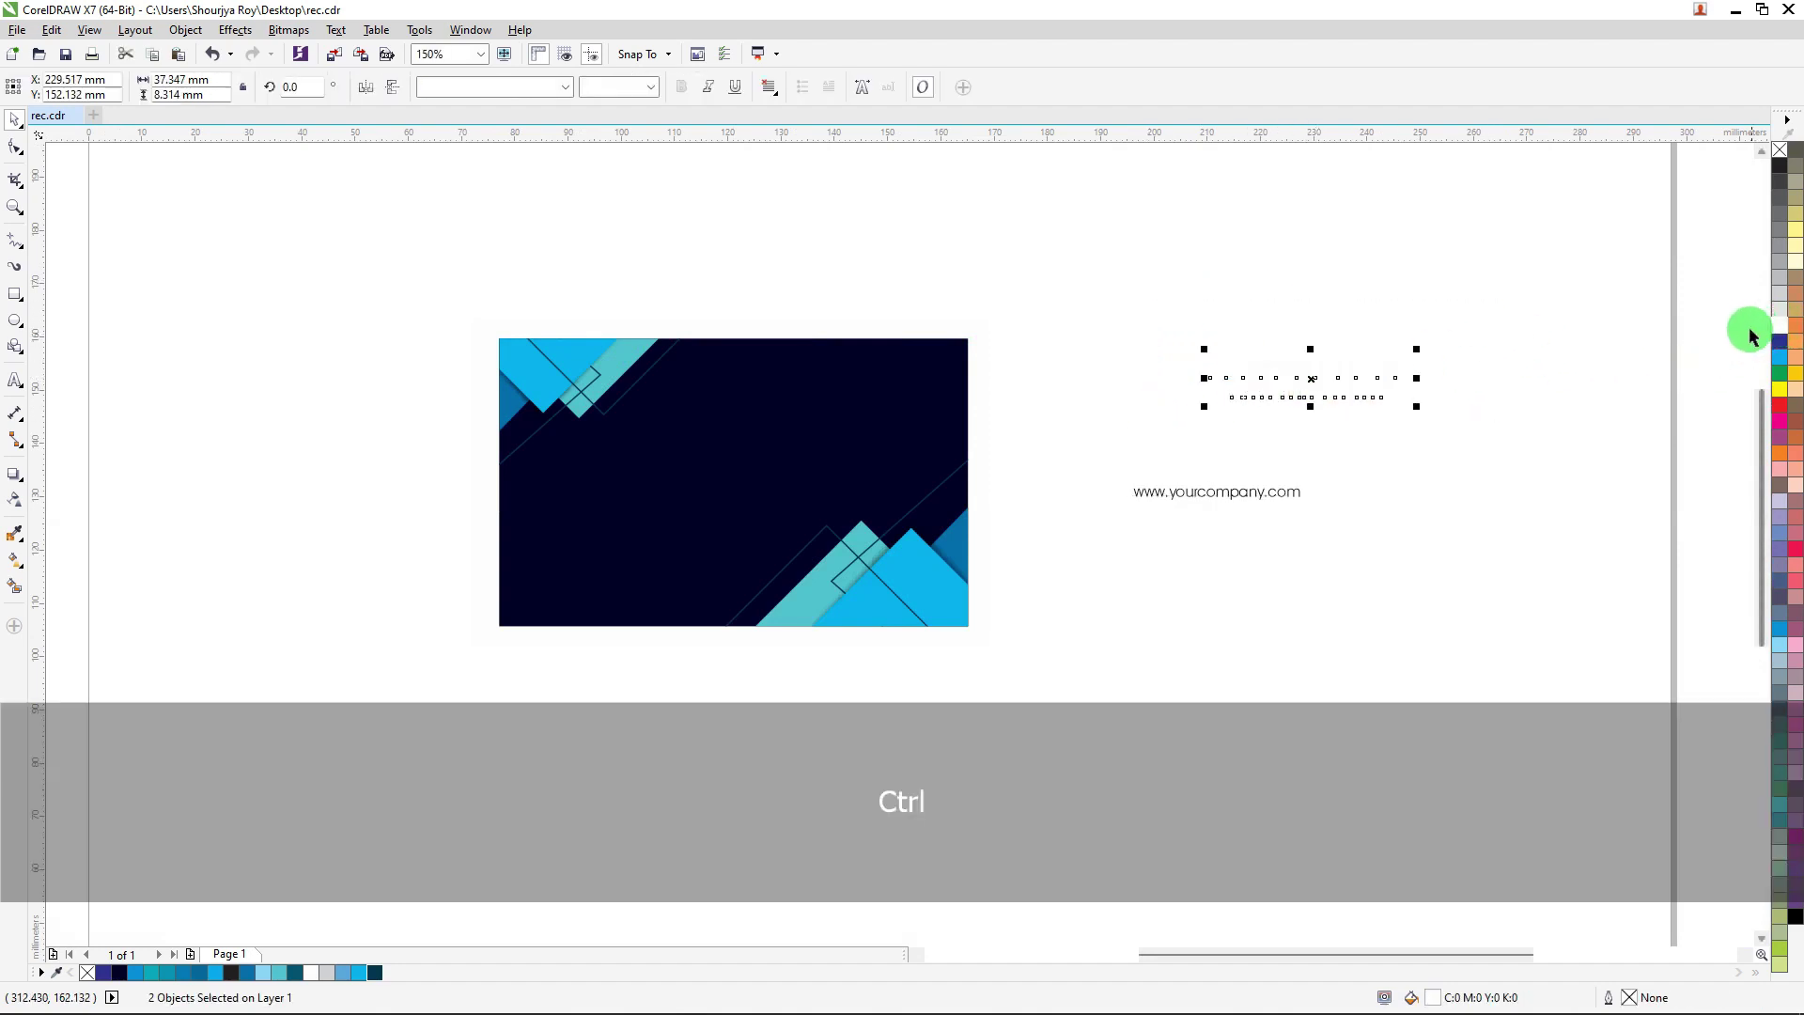
Step: Group the company name with the slogan and centre the group on the card
key(ctrl+g)
shift+click(893, 362)
key(e)
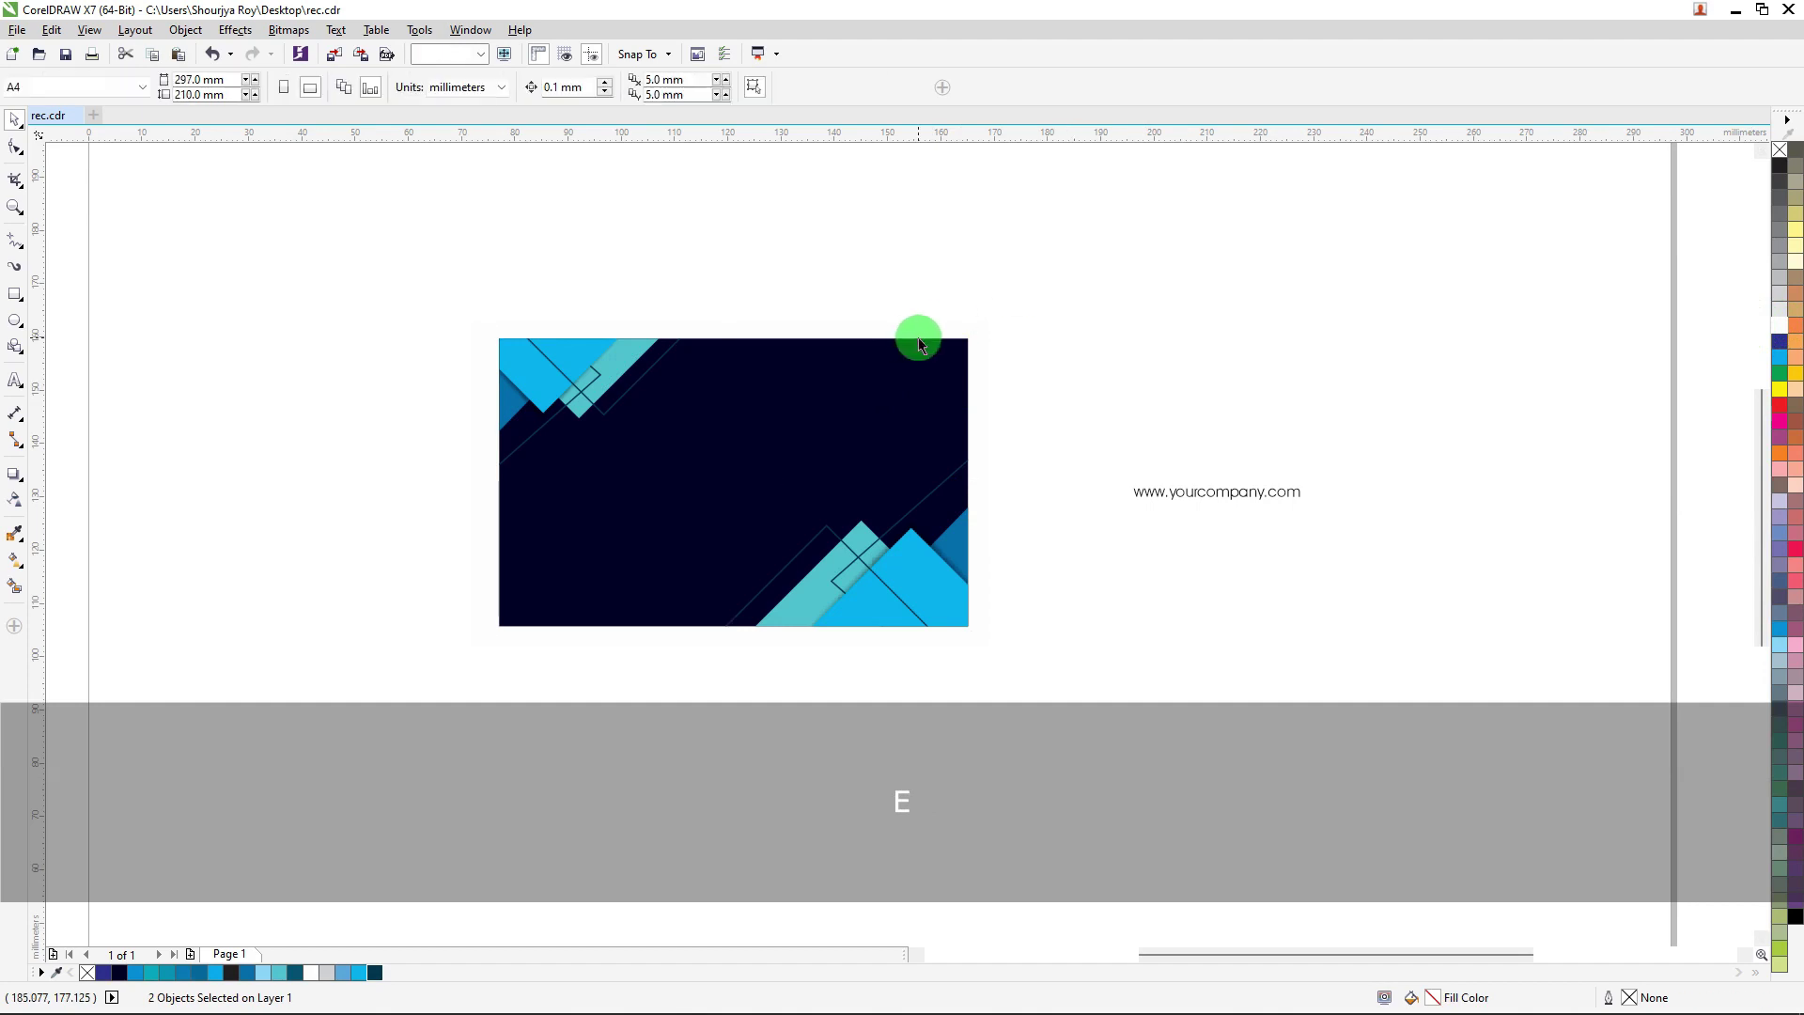
Step: Send the card behind the company text, and place the white background rectangle at the very back
click(898, 350)
key(ctrl+End)
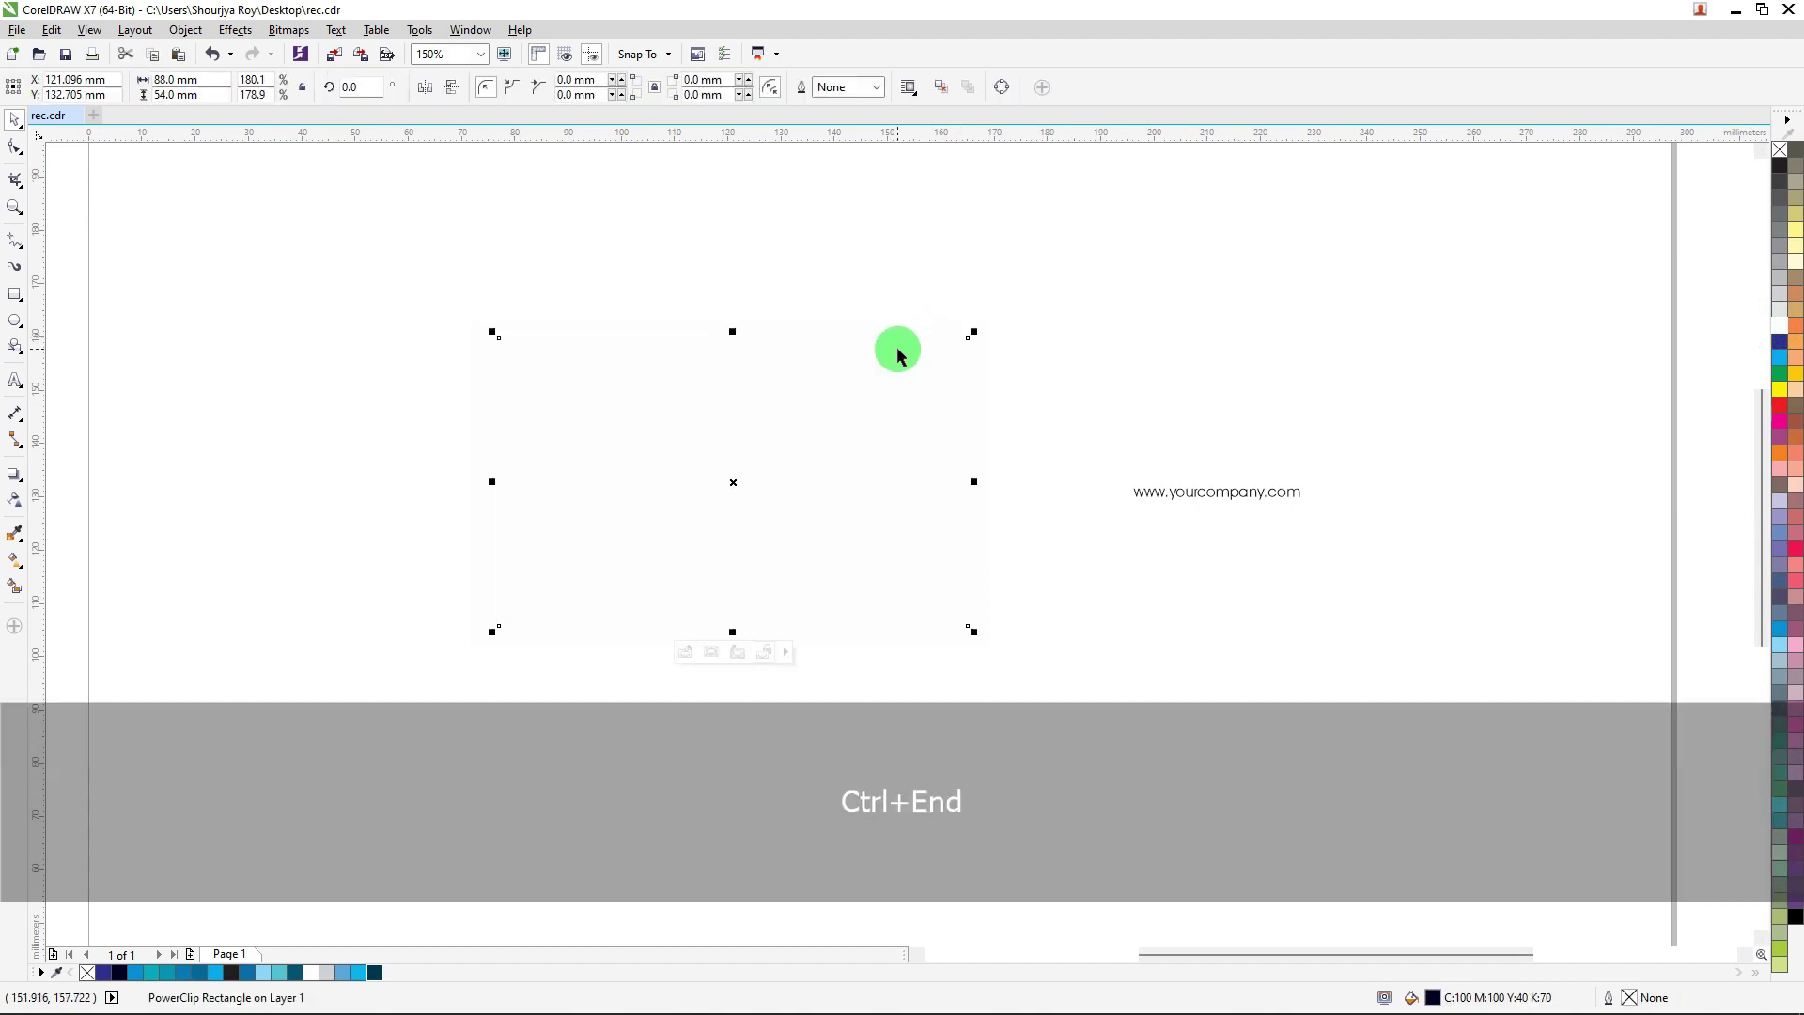
click(886, 322)
key(ctrl+End)
key(ctrl+z)
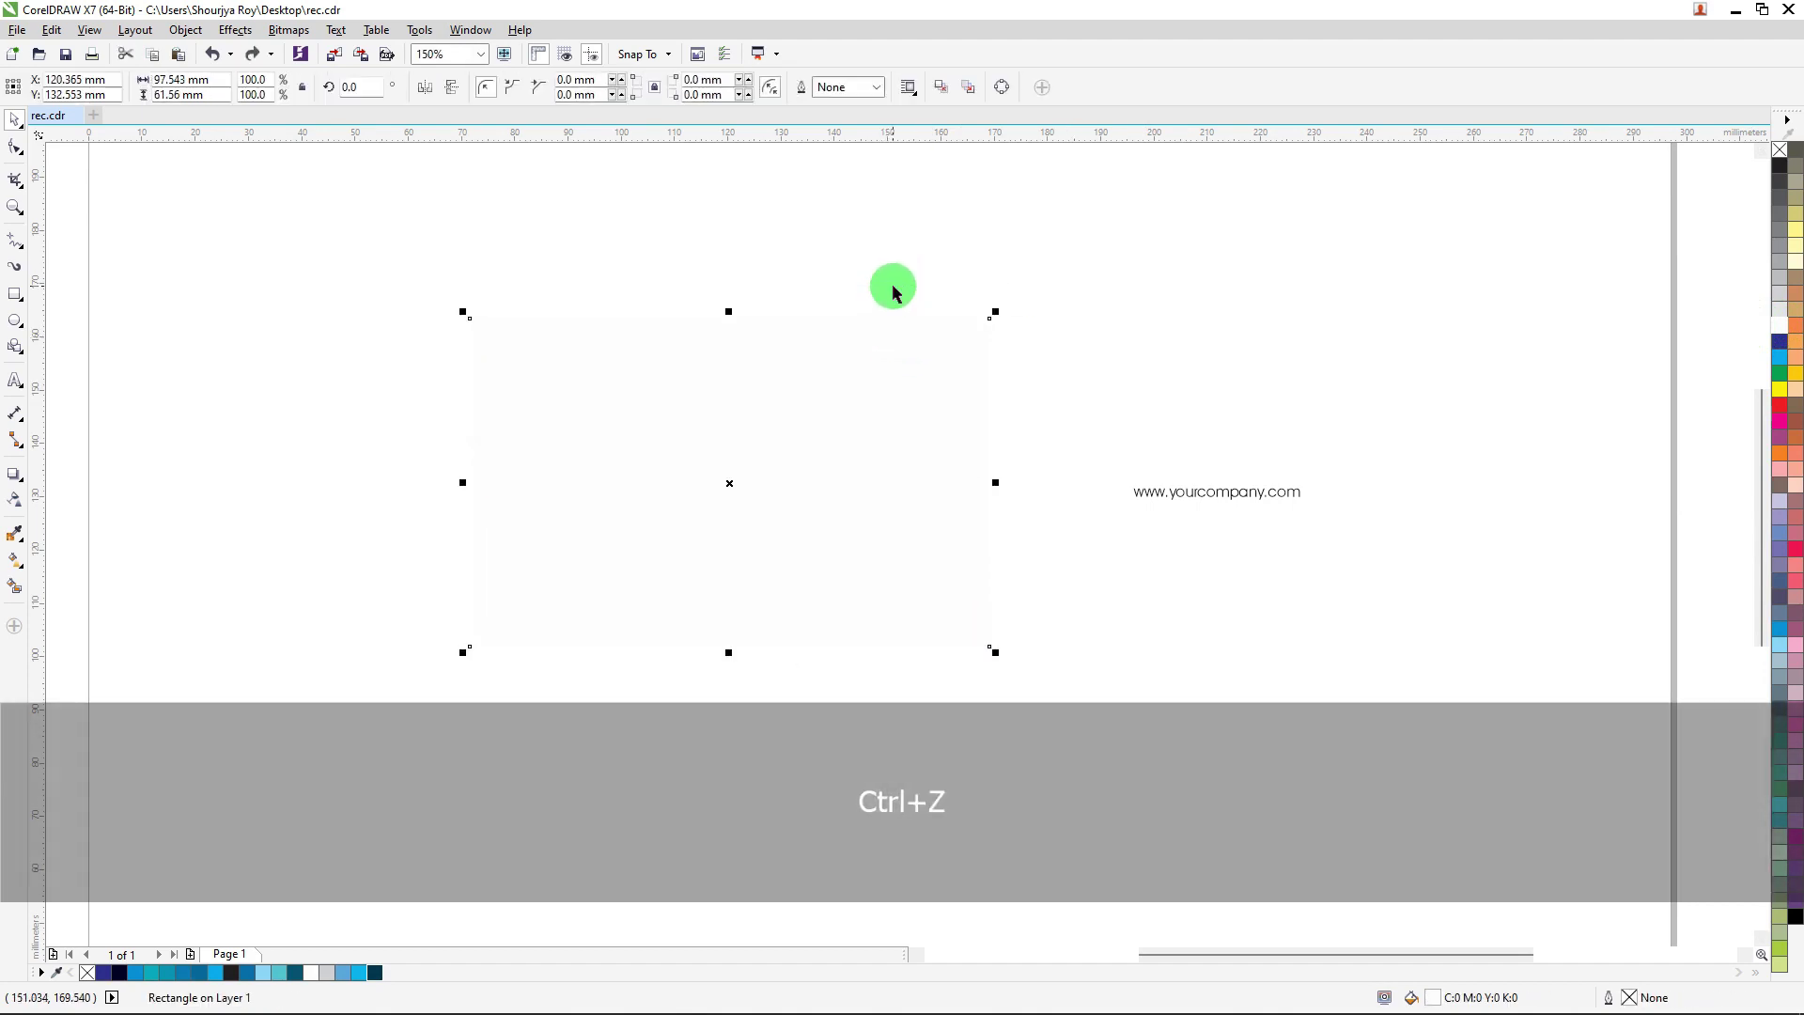
key(ctrl+End)
Step: Bring the web address to the front, move it to the card's lower-left corner and fill it with C80 M0 Y0 K0
drag(1462, 419, 1069, 544)
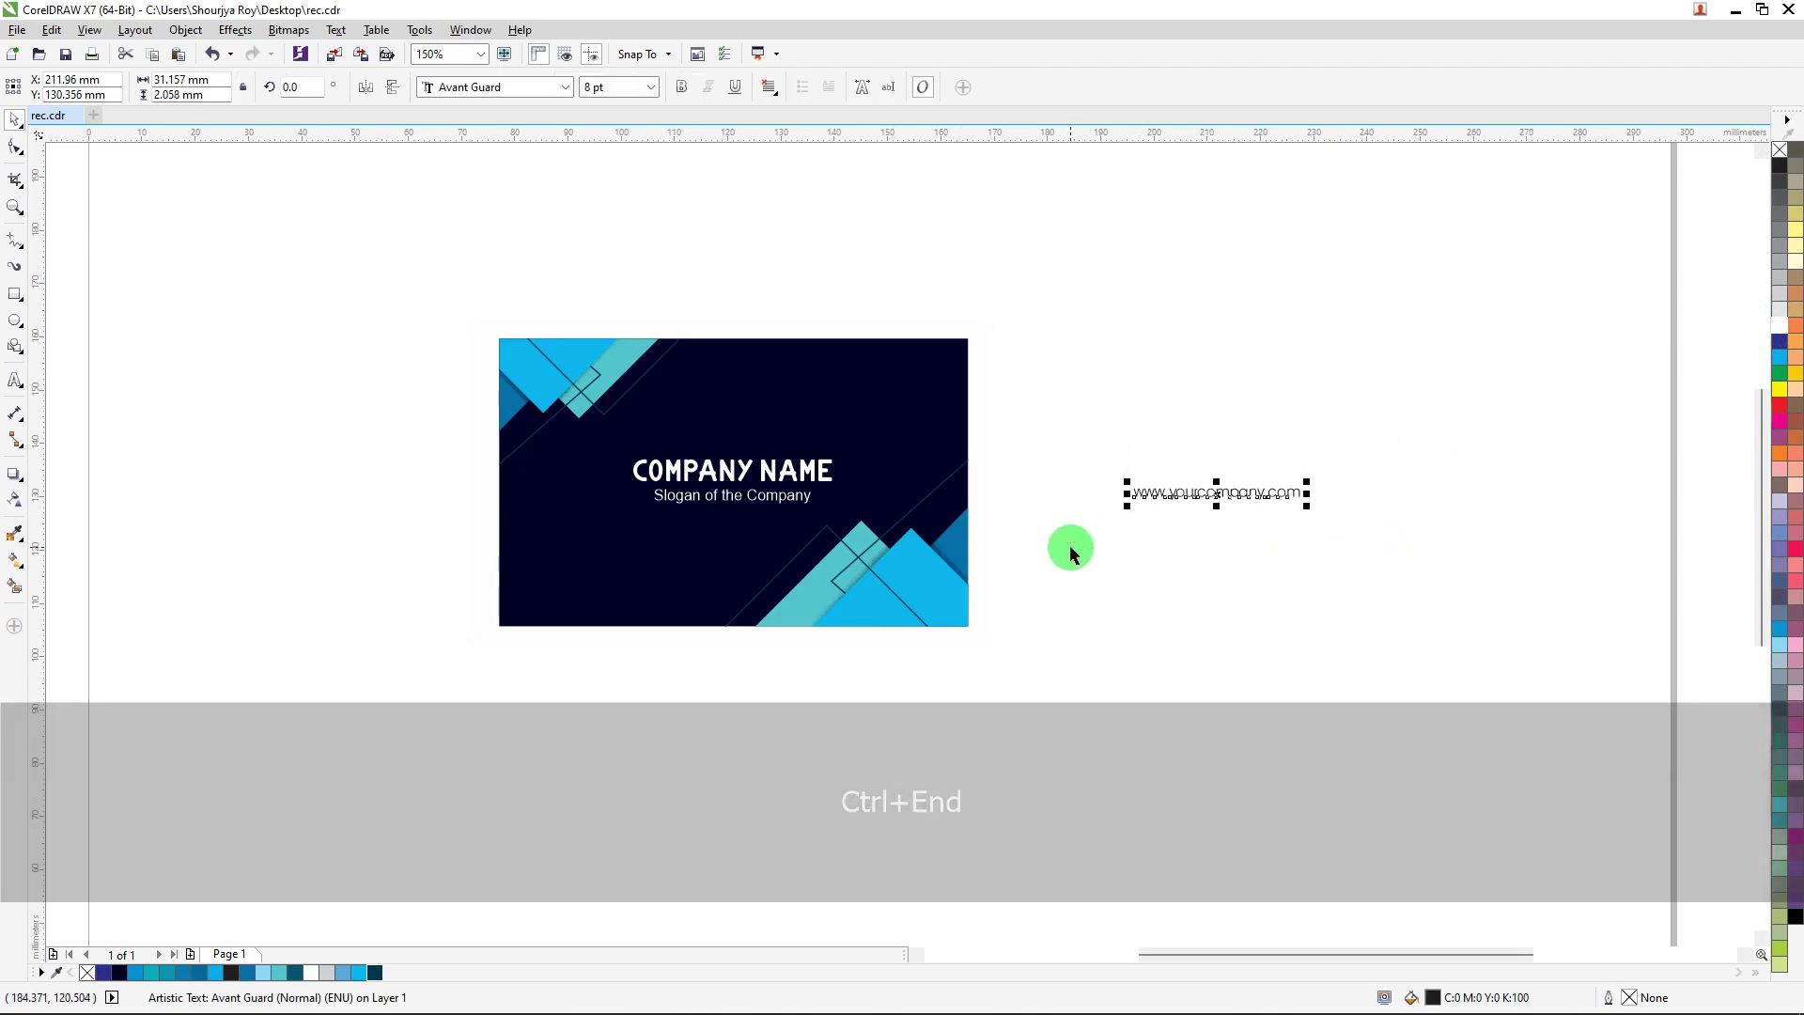
key(ctrl+Home)
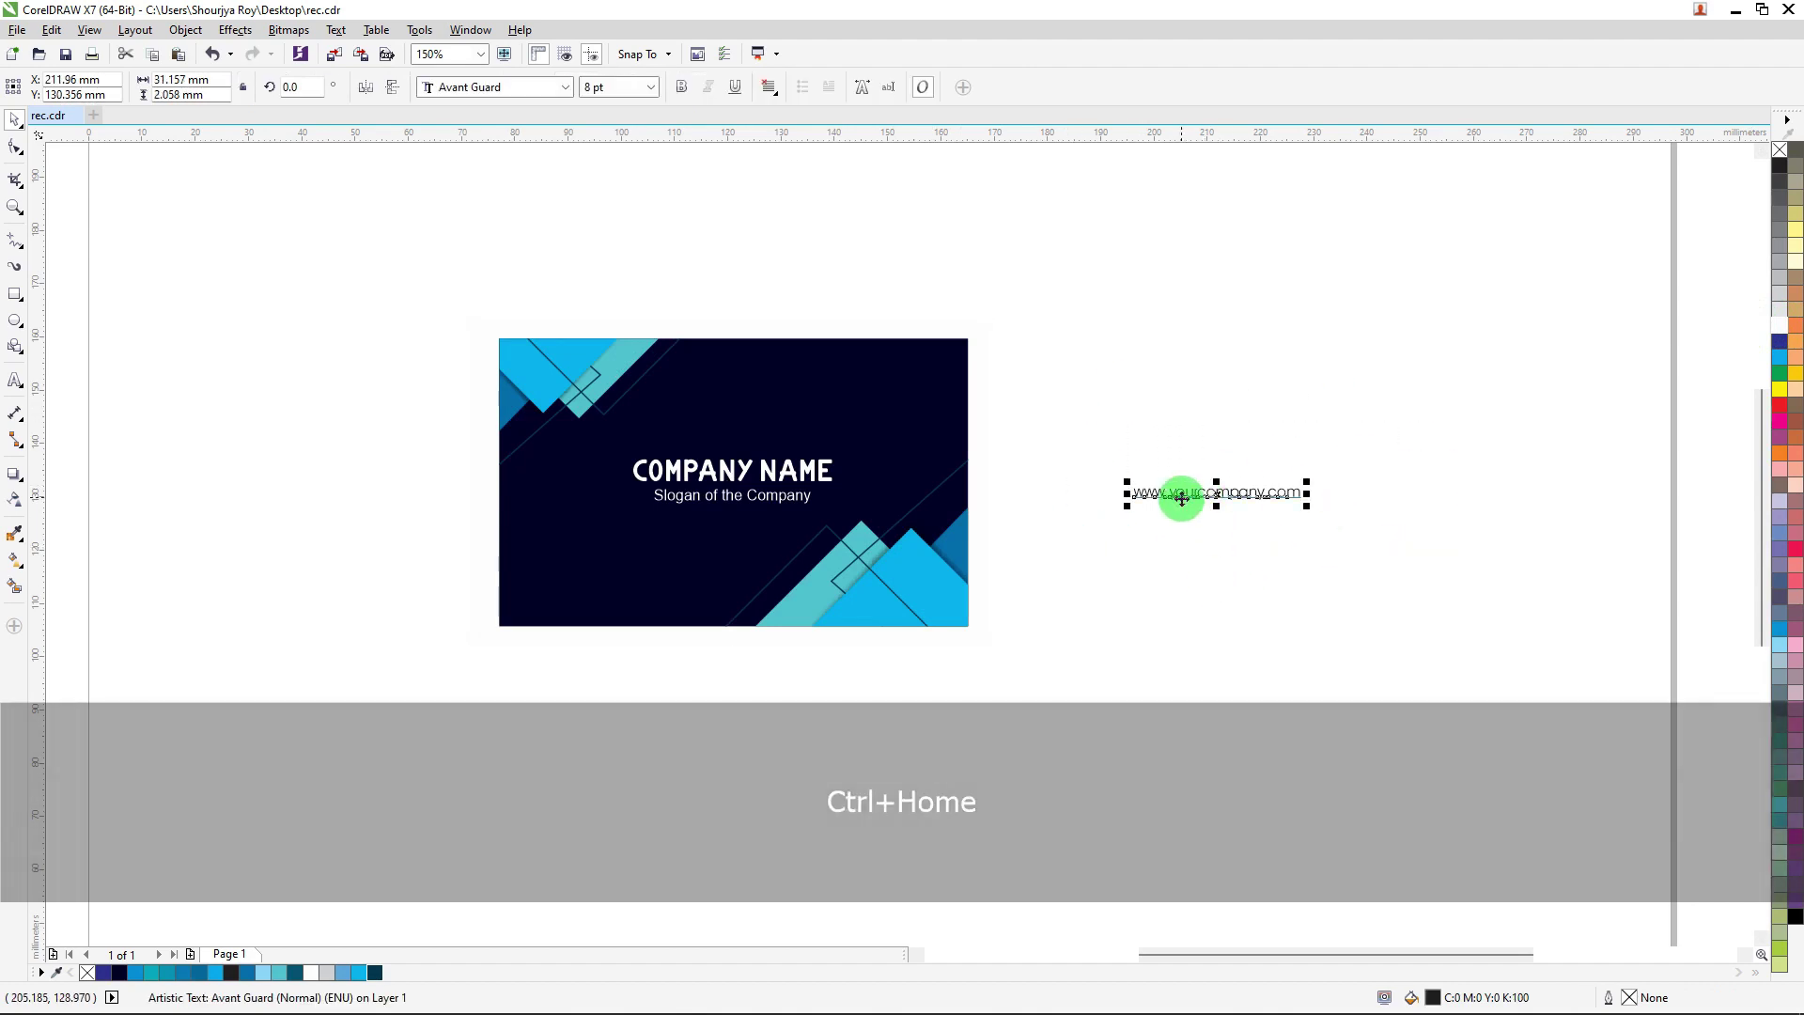
drag(1182, 498, 578, 606)
key(ctrl)
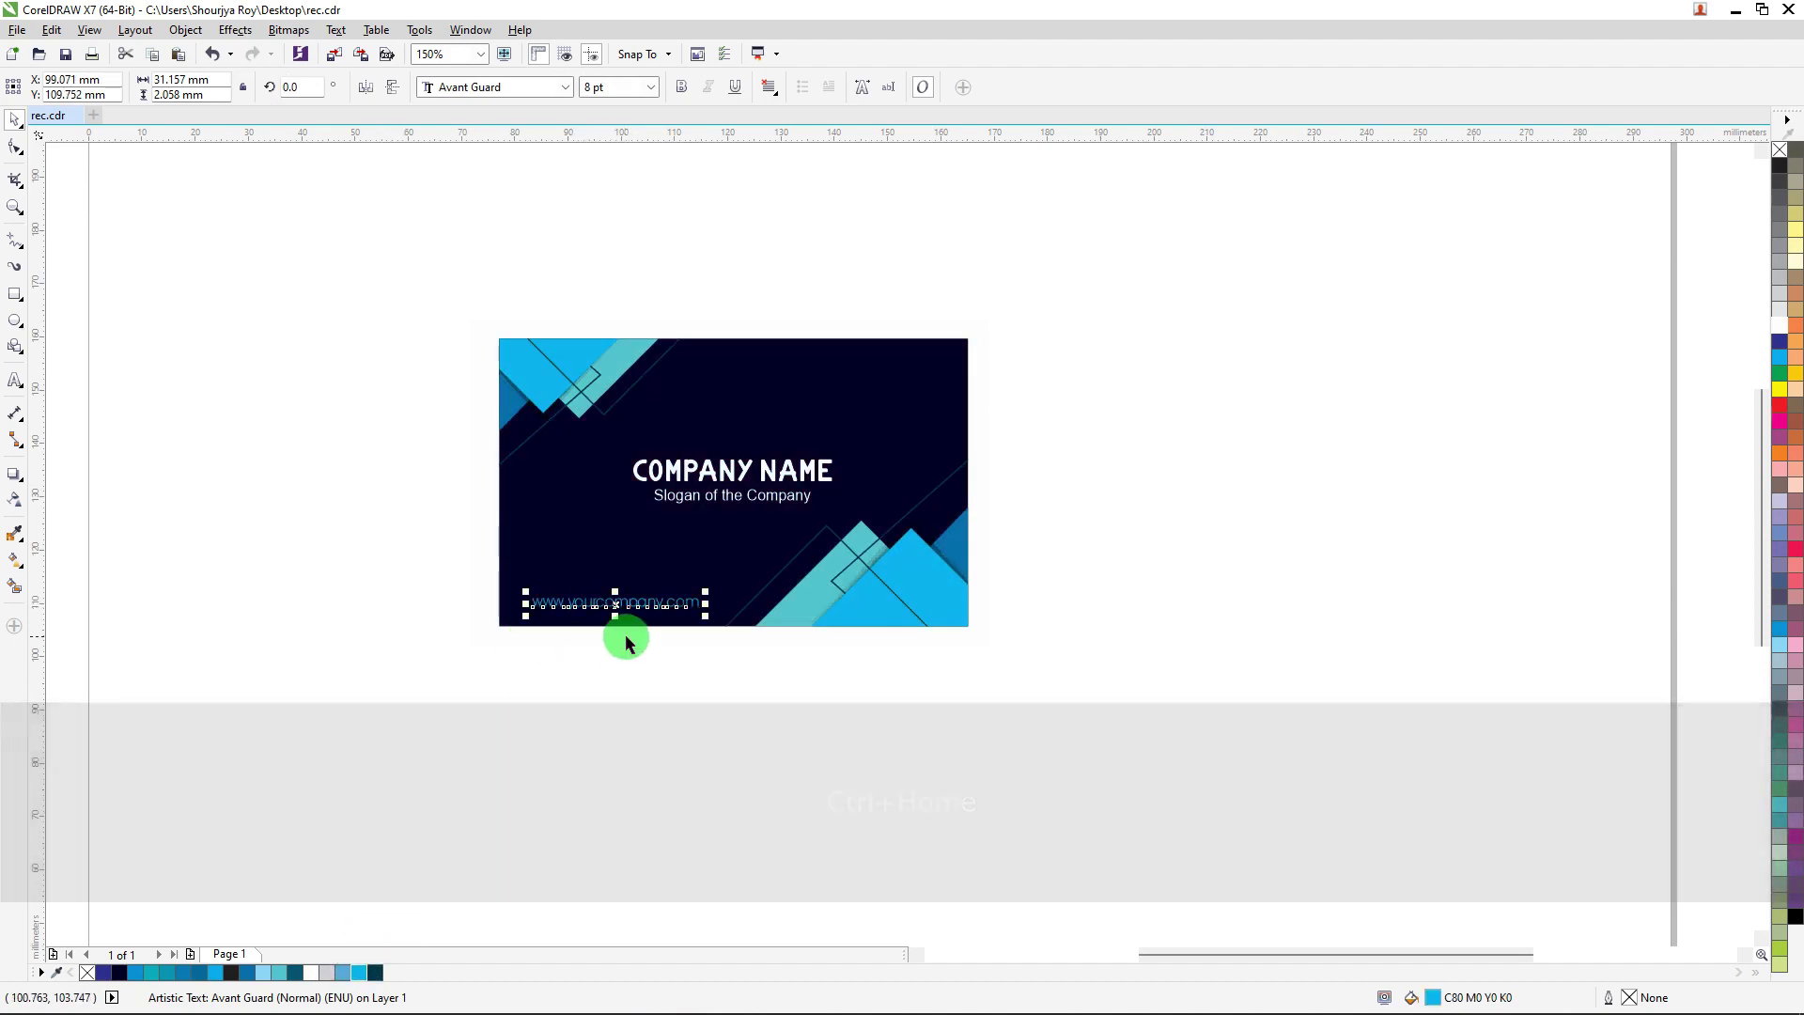
Step: Recolour the web address with the softer blue swatch from the document palette
scroll(624, 633, up, 4)
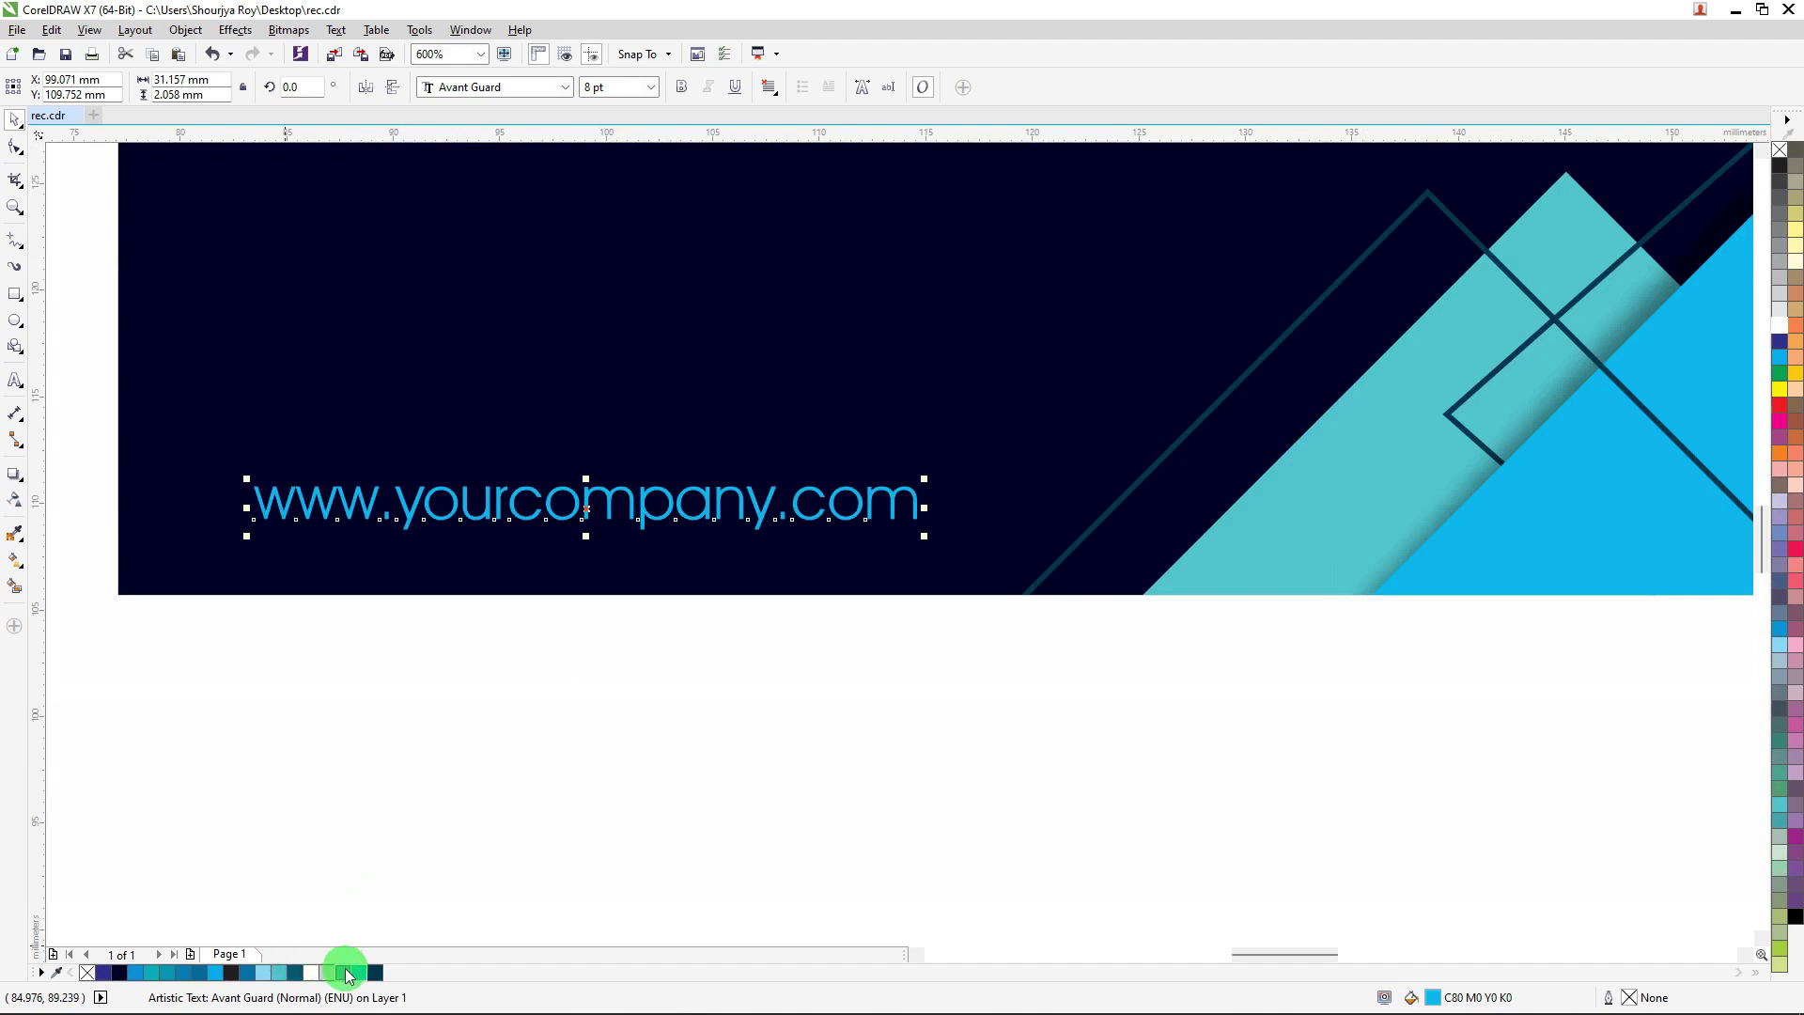
click(447, 773)
scroll(447, 773, down, 2)
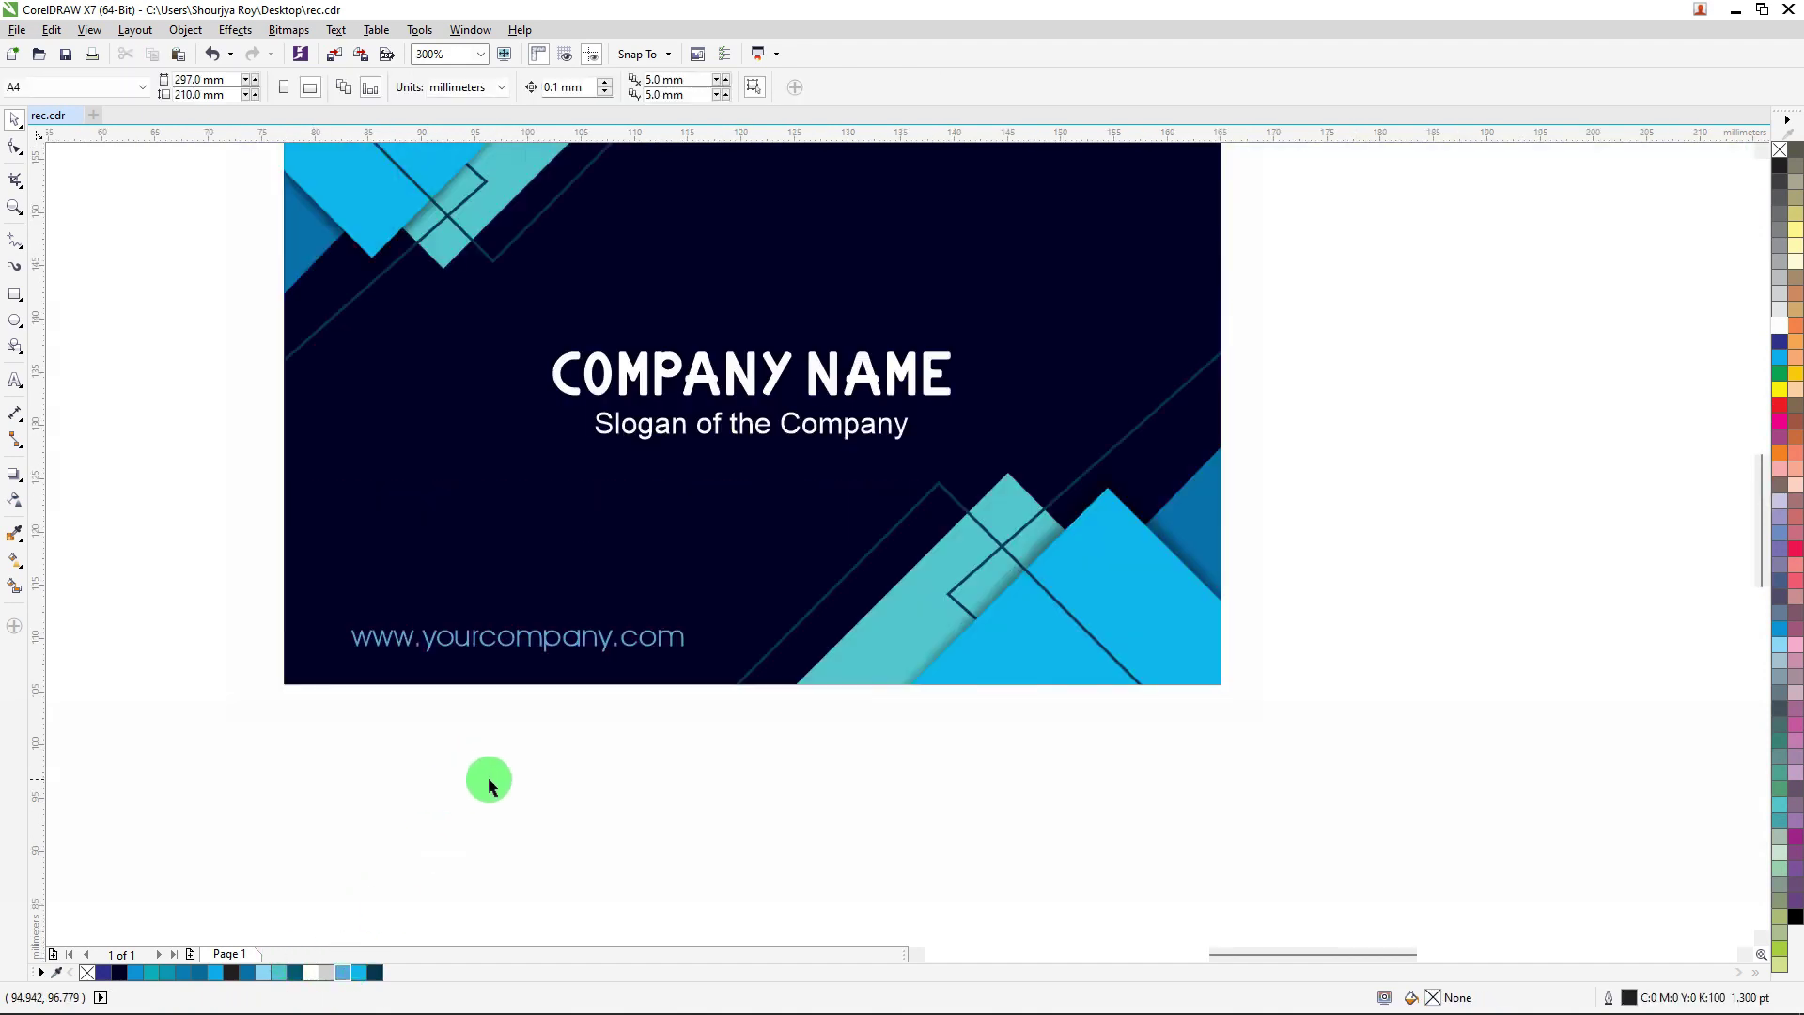
scroll(769, 656, down, 2)
scroll(816, 465, up, 2)
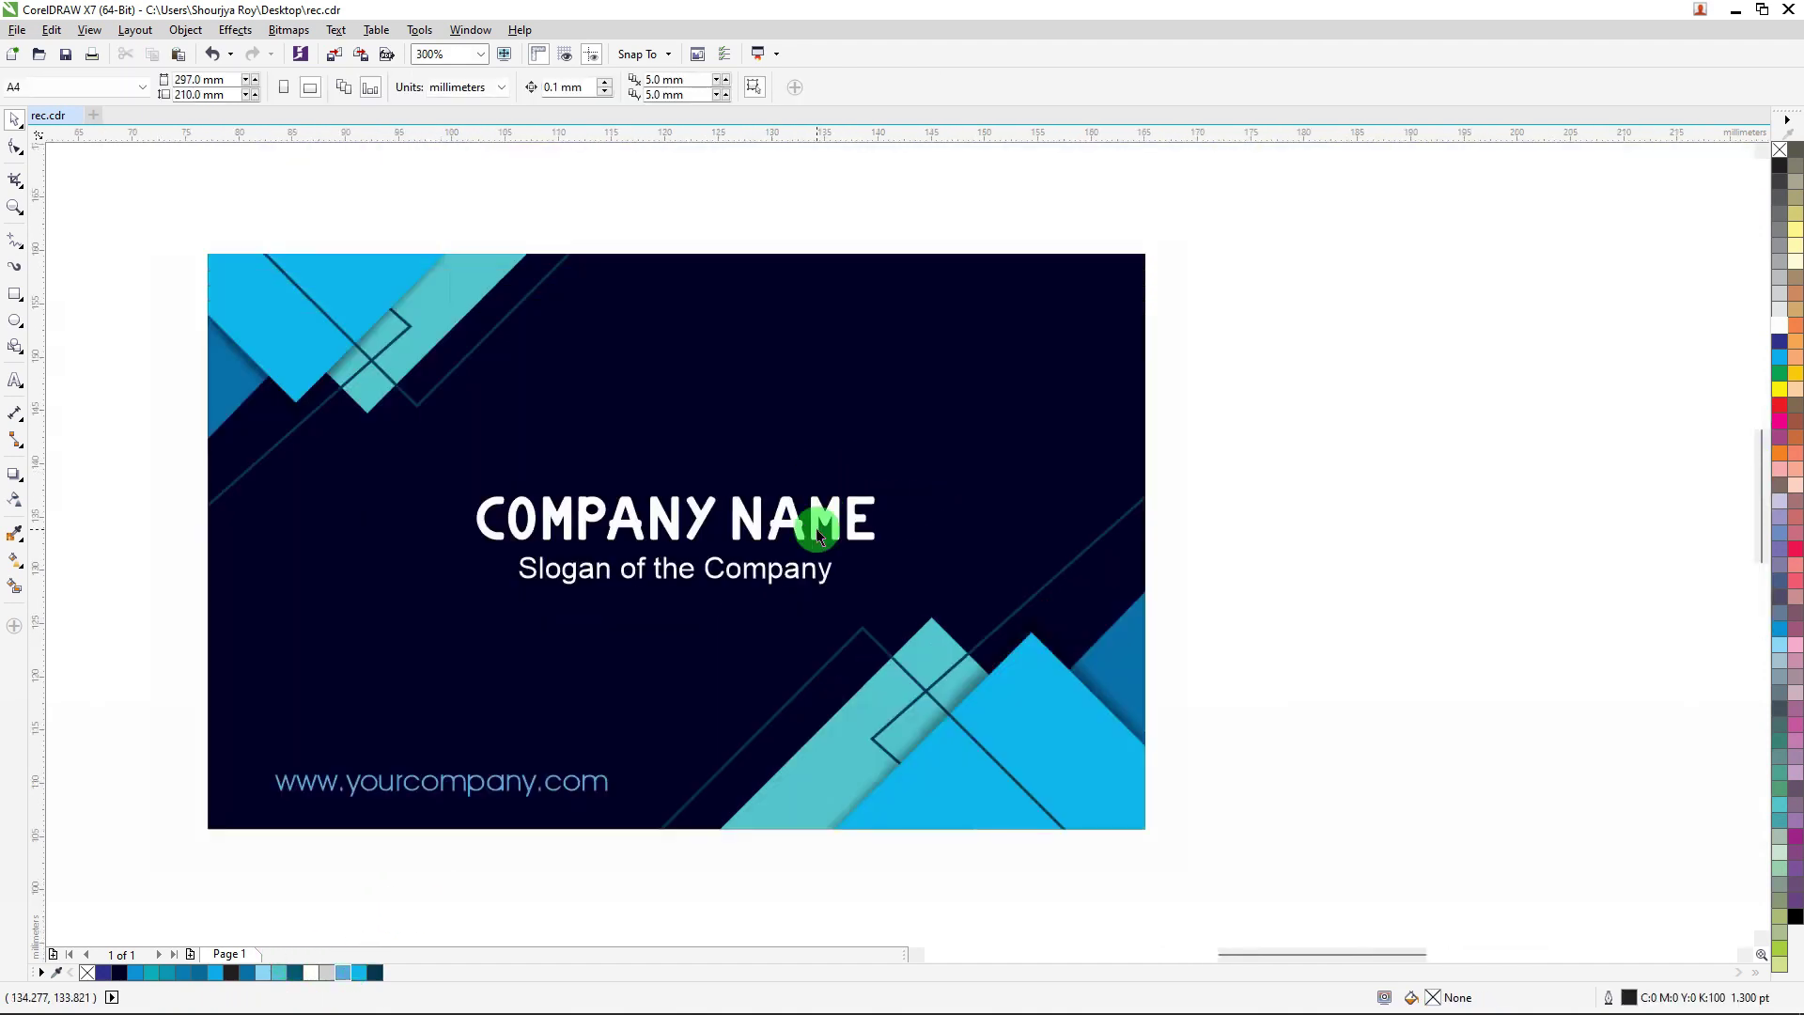